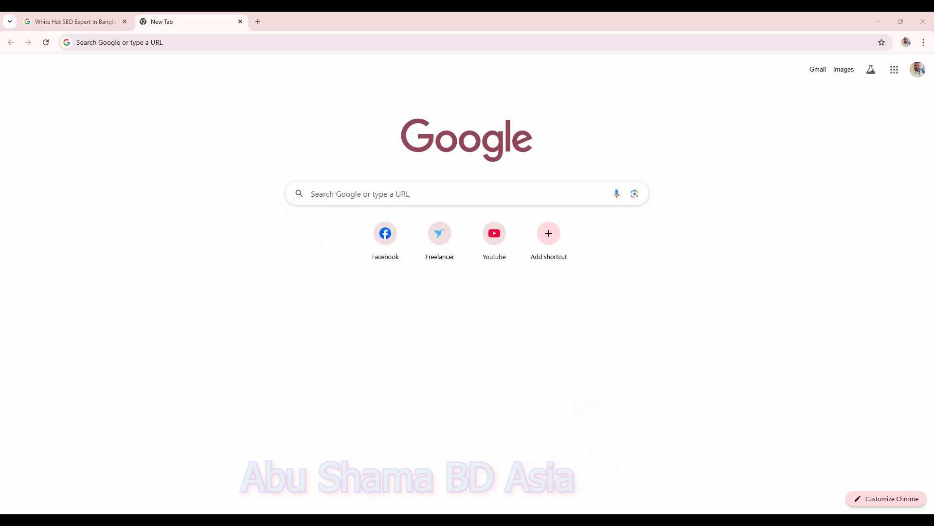
Step: Switch to the SEO audit checklist in Excel and look through its categories, from indexation status to the mobile-friendly check
{"action": "left_click", "coordinate": [618, 520]}
{"action": "scroll", "coordinate": [288, 243], "scroll_direction": "down", "scroll_amount": 8}
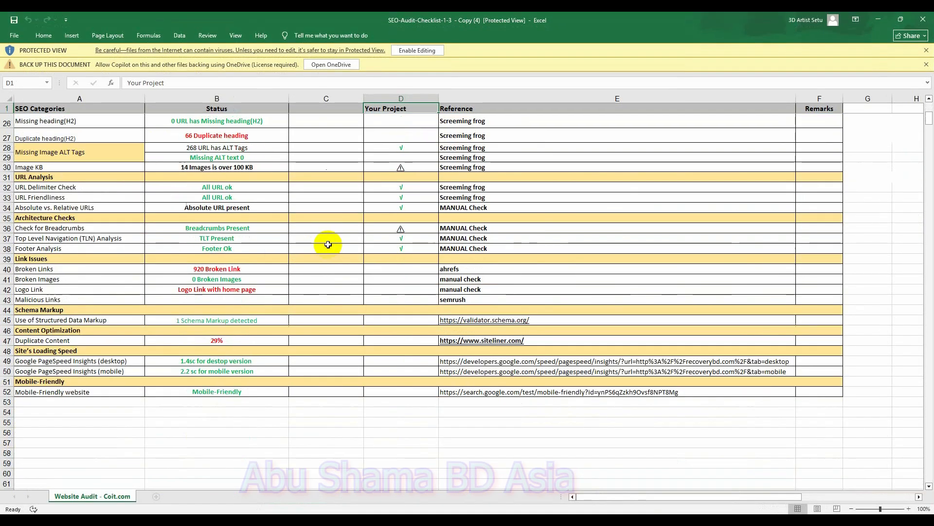
{"action": "scroll", "coordinate": [328, 244], "scroll_direction": "up", "scroll_amount": 8}
{"action": "scroll", "coordinate": [344, 227], "scroll_direction": "down", "scroll_amount": 4}
{"action": "scroll", "coordinate": [345, 226], "scroll_direction": "up", "scroll_amount": 4}
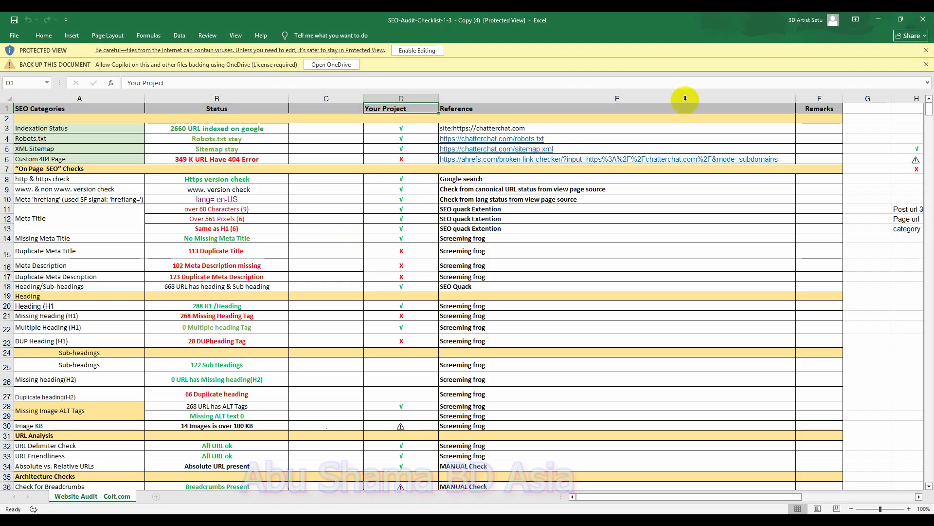
{"action": "left_click", "coordinate": [879, 19]}
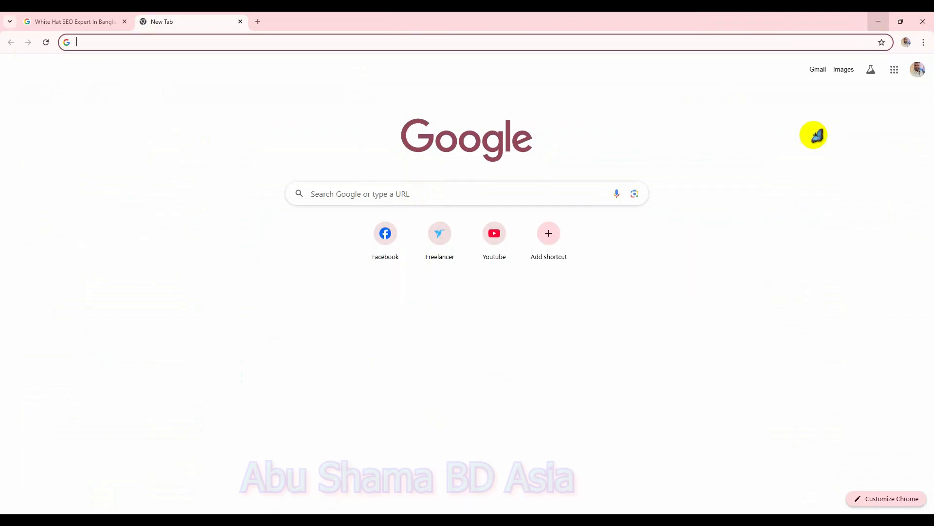
{"action": "right_click", "coordinate": [339, 43]}
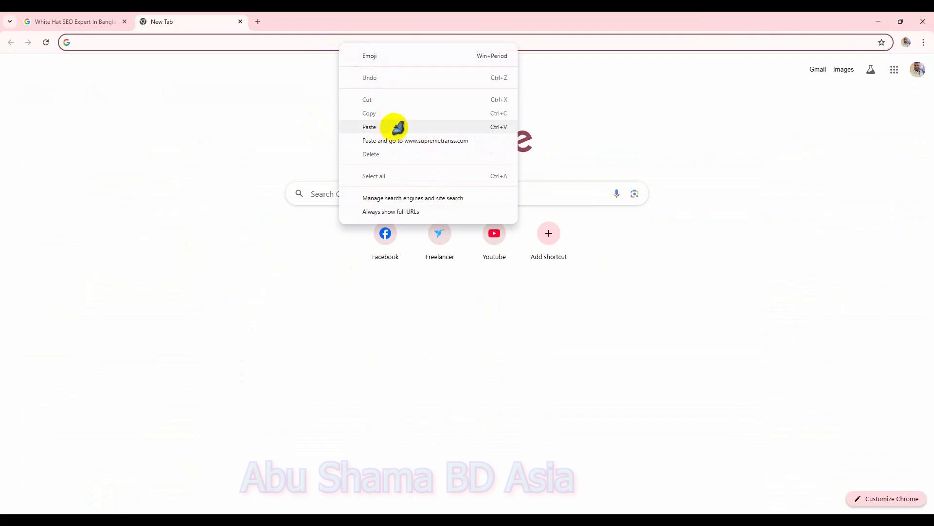
{"action": "left_click", "coordinate": [370, 127]}
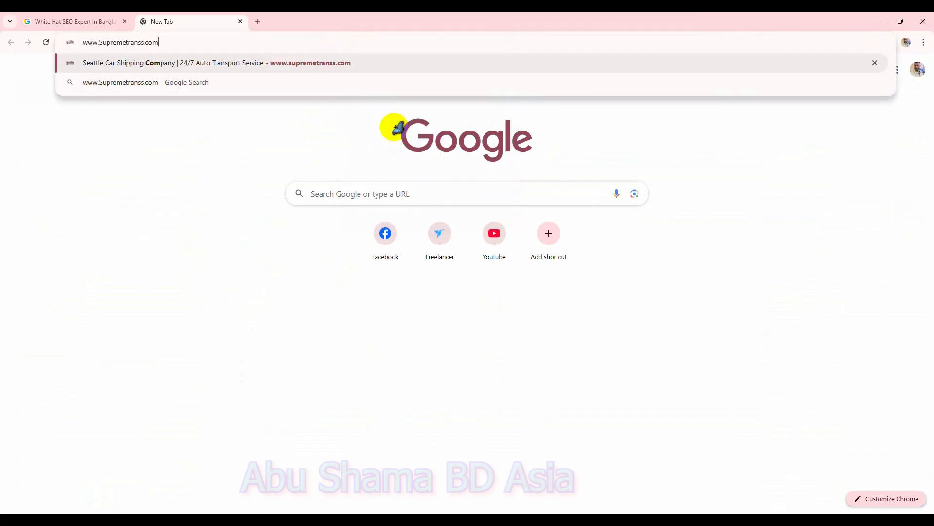
{"action": "key", "text": "Return"}
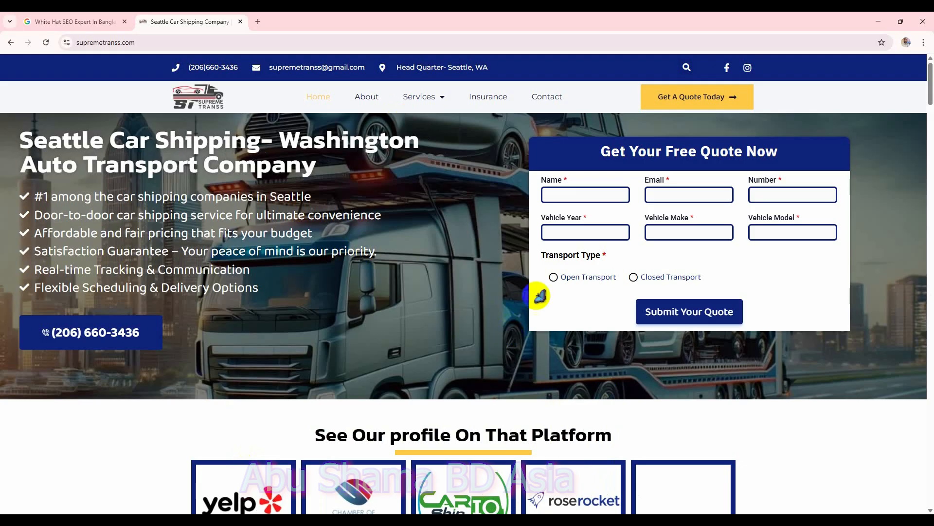
{"action": "scroll", "coordinate": [604, 331], "scroll_direction": "down", "scroll_amount": 10}
{"action": "scroll", "coordinate": [631, 327], "scroll_direction": "down", "scroll_amount": 4}
{"action": "scroll", "coordinate": [628, 317], "scroll_direction": "up", "scroll_amount": 15}
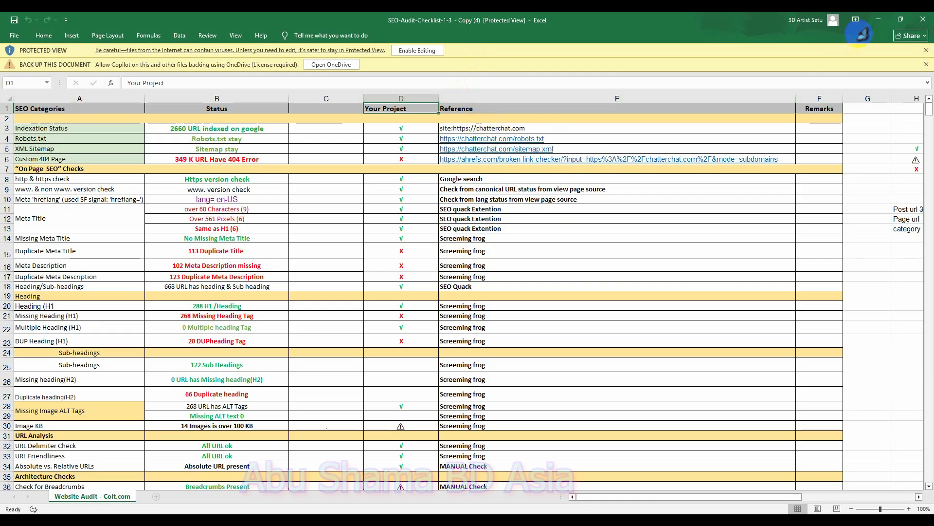
{"action": "left_click", "coordinate": [879, 19]}
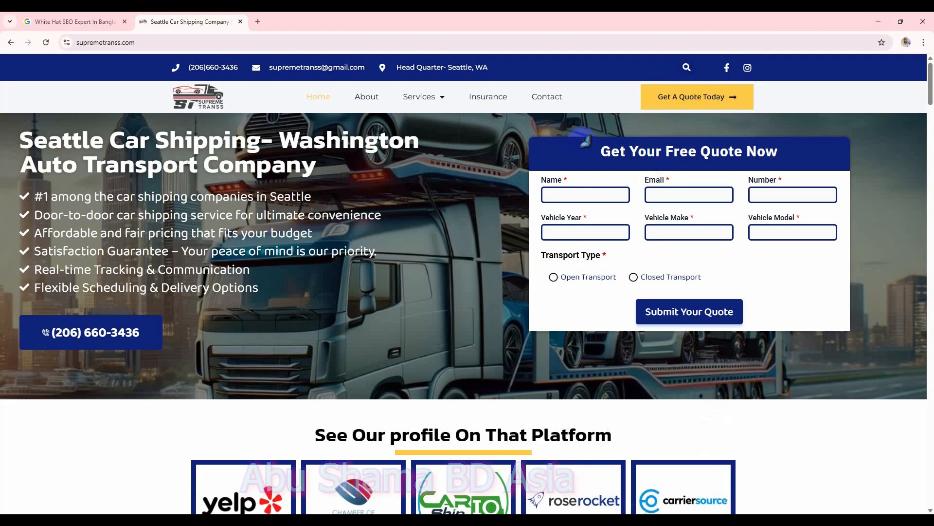
{"action": "left_click", "coordinate": [259, 23]}
{"action": "type", "text": "s"}
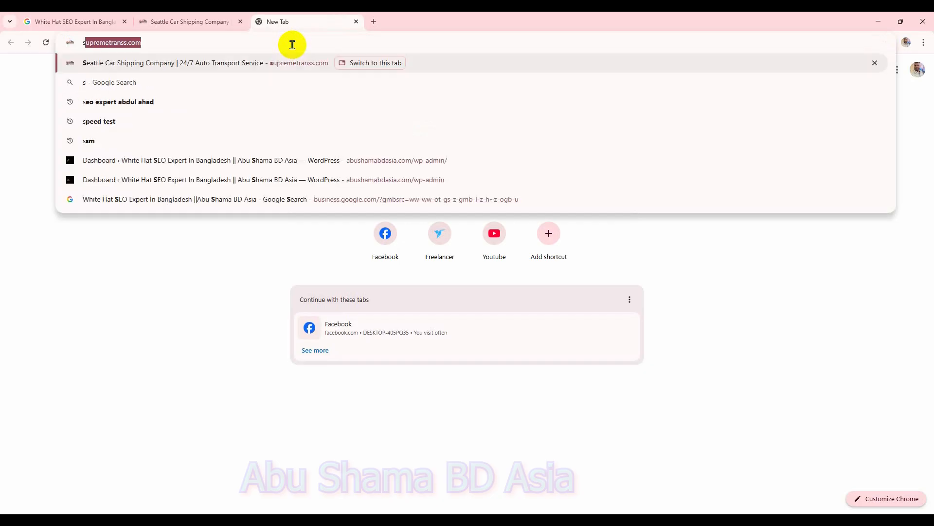
{"action": "type", "text": "ite:"}
{"action": "key", "text": "BackSpace"}
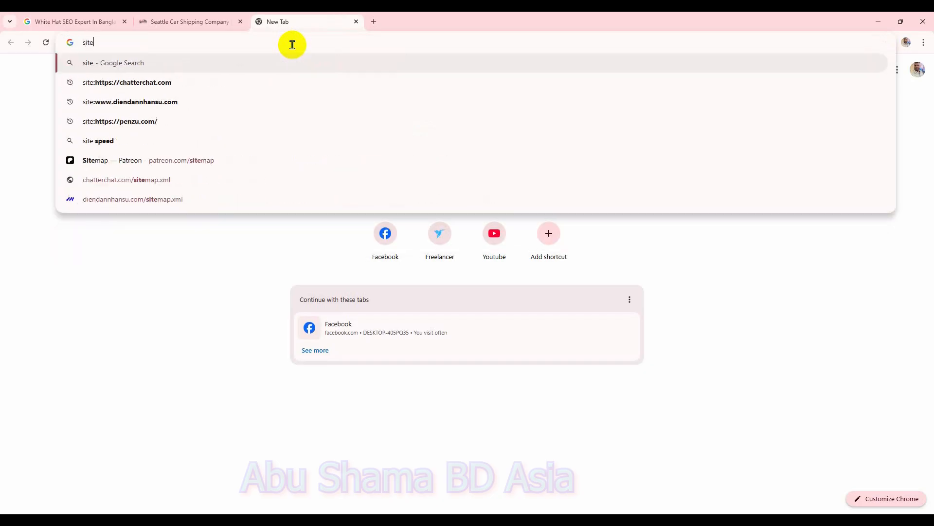
{"action": "type", "text": ":"}
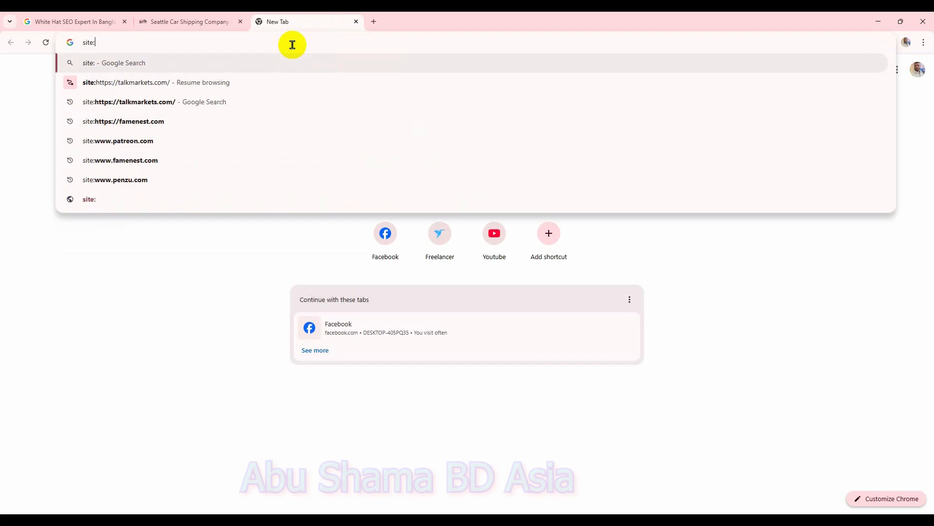
{"action": "type", "text": "www.Supremetranss.com"}
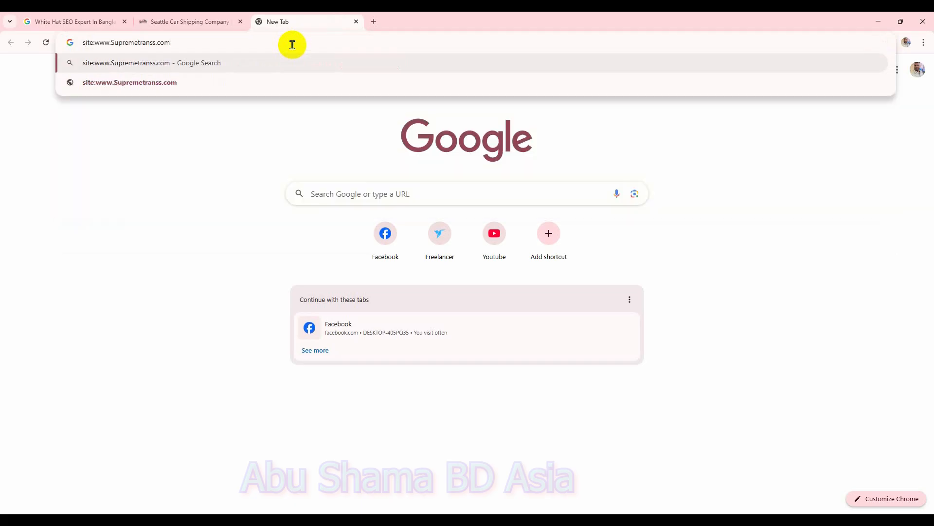
{"action": "key", "text": "Return"}
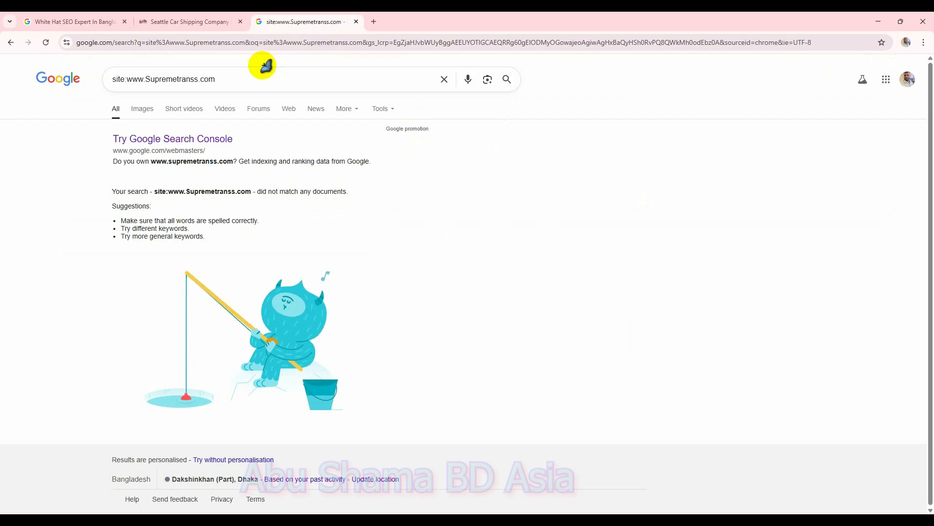
{"action": "left_click", "coordinate": [388, 112]}
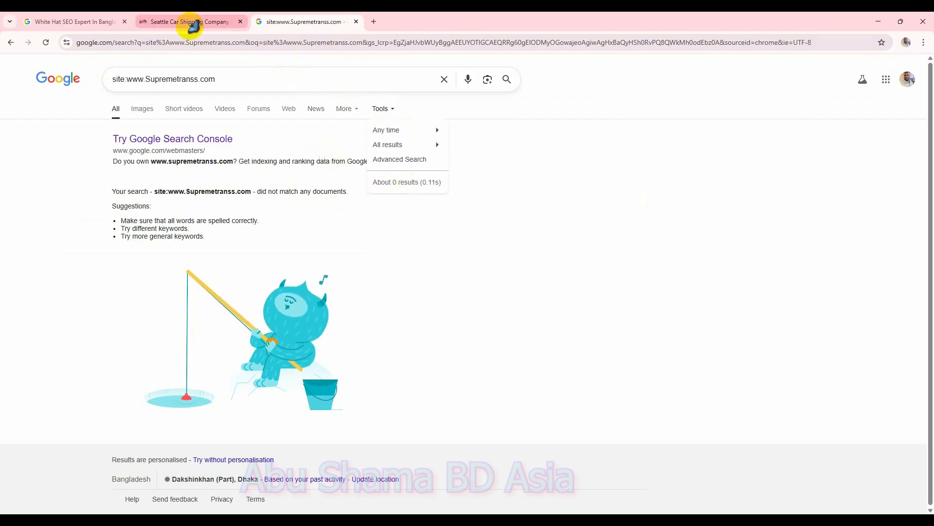
Step: Switch to the Excel checklist and check the reference query listed for Indexation Status
{"action": "mouse_move", "coordinate": [691, 515]}
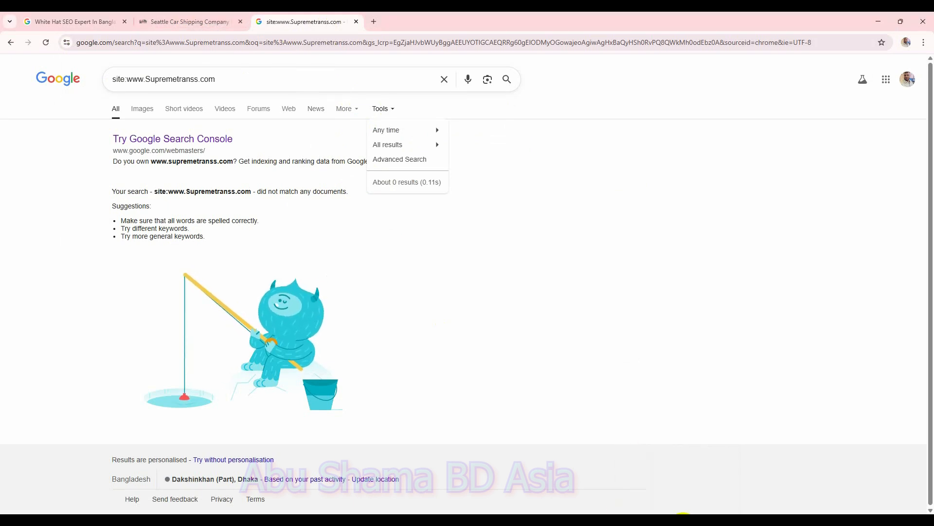
{"action": "left_click", "coordinate": [652, 515]}
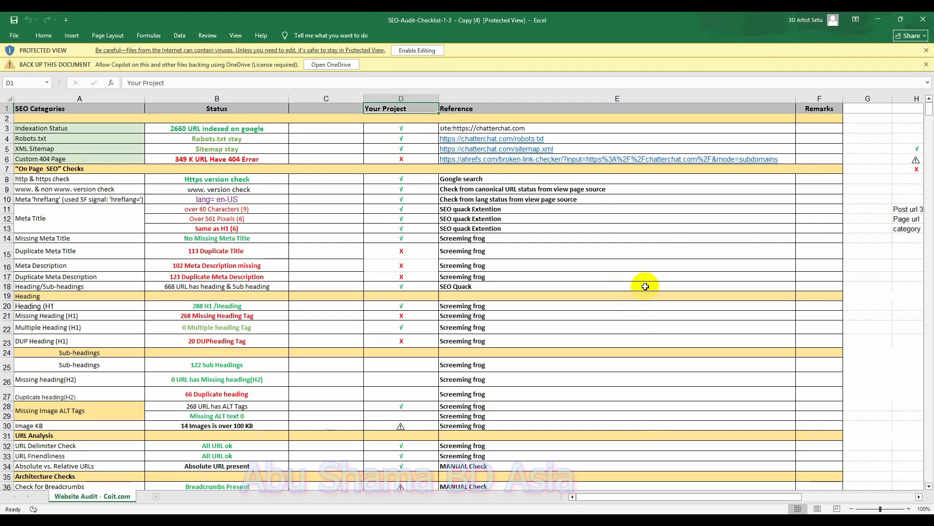
{"action": "left_click", "coordinate": [879, 19]}
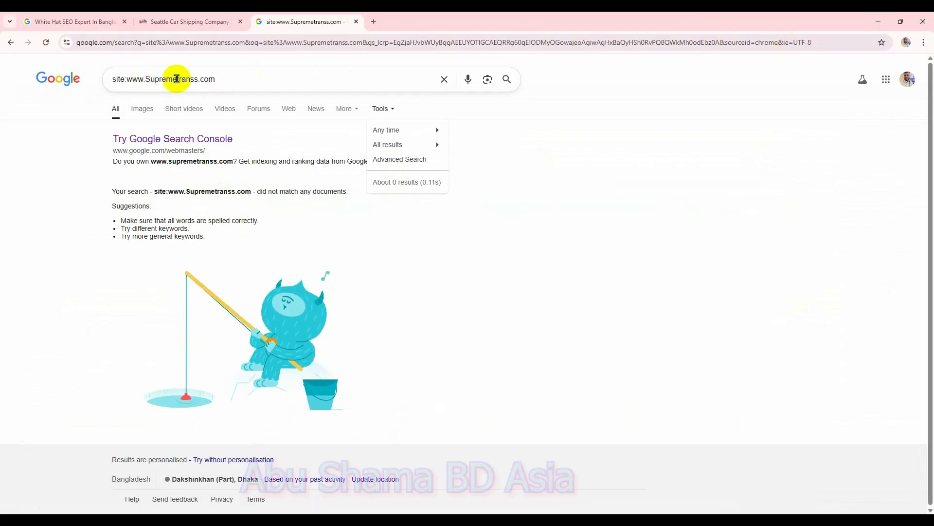
Step: Try the Google search as site:http//Supremetranss.com, without www, and show the result count
{"action": "left_click", "coordinate": [145, 79]}
{"action": "key", "text": "BackSpace"}
{"action": "key", "text": "BackSpace"}
{"action": "key", "text": "BackSpace"}
{"action": "key", "text": "BackSpace"}
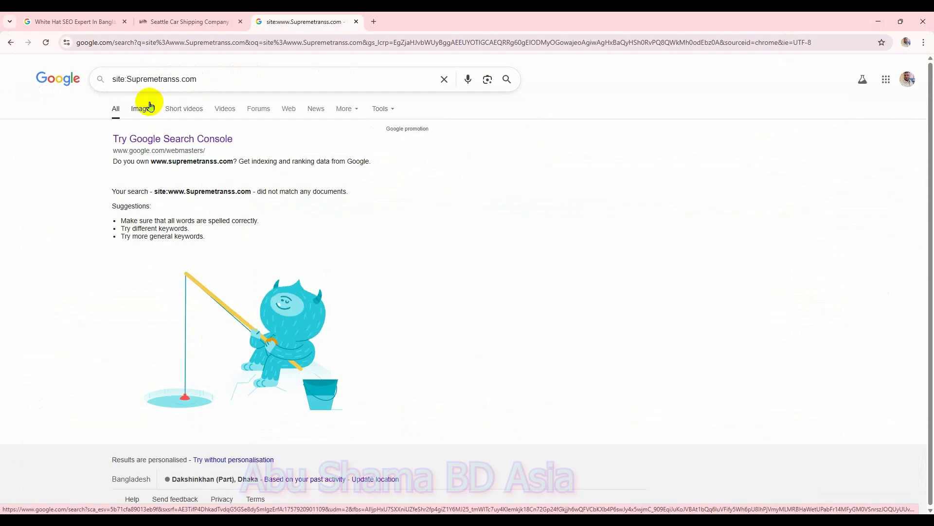
{"action": "type", "text": "htt"}
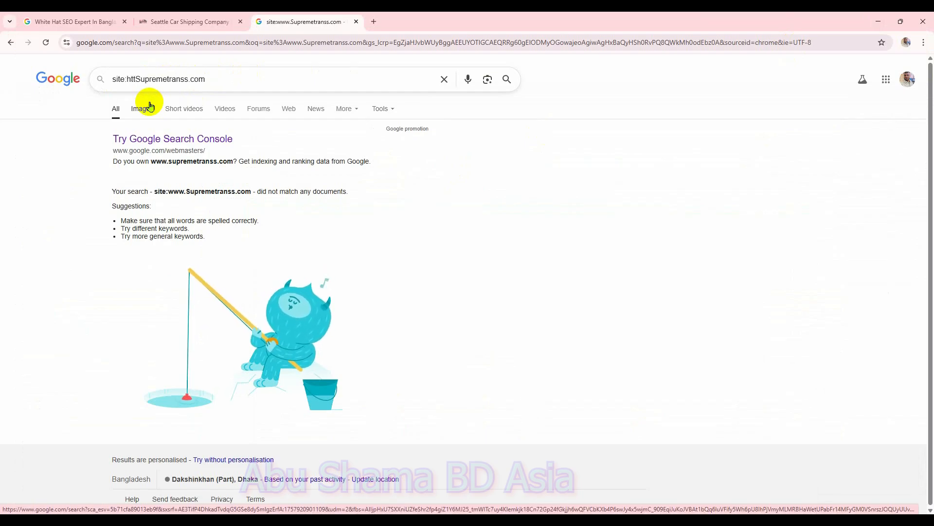
{"action": "type", "text": "p//"}
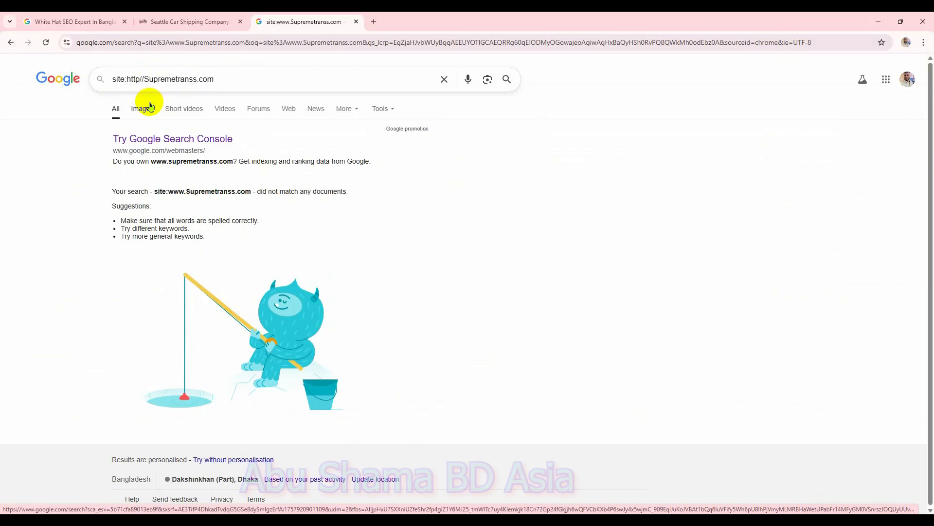
{"action": "left_click", "coordinate": [396, 109]}
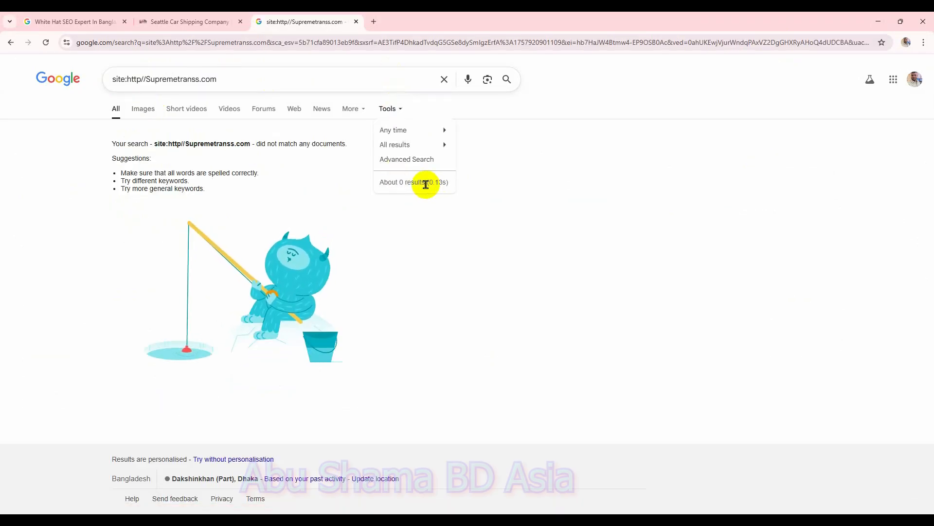
{"action": "left_click", "coordinate": [202, 22]}
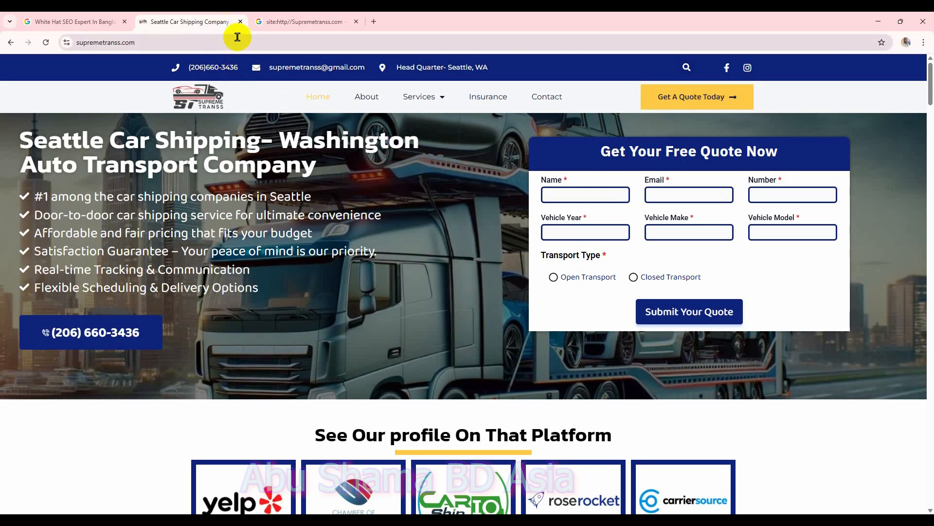
{"action": "left_click", "coordinate": [268, 42]}
{"action": "left_click", "coordinate": [268, 42]}
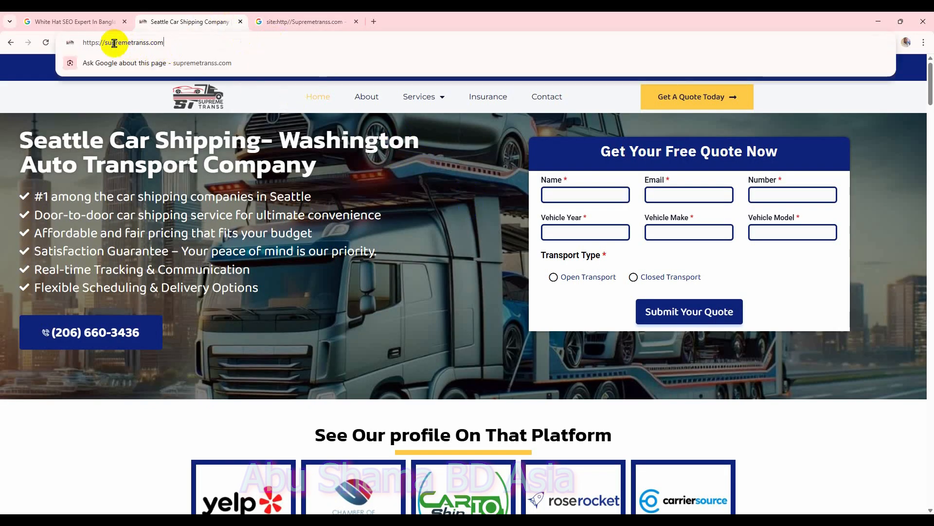
{"action": "triple_click", "coordinate": [190, 41]}
{"action": "right_click", "coordinate": [190, 42]}
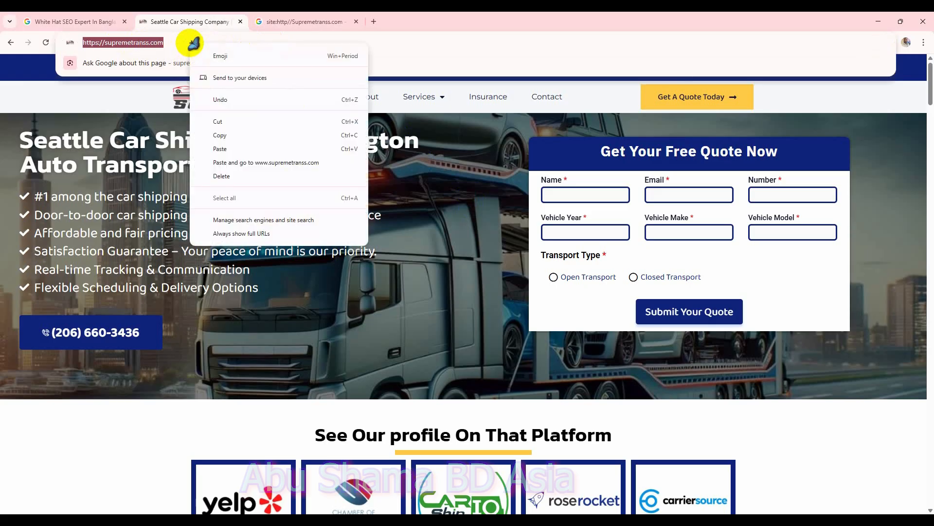
{"action": "left_click", "coordinate": [235, 135]}
{"action": "left_click", "coordinate": [323, 22]}
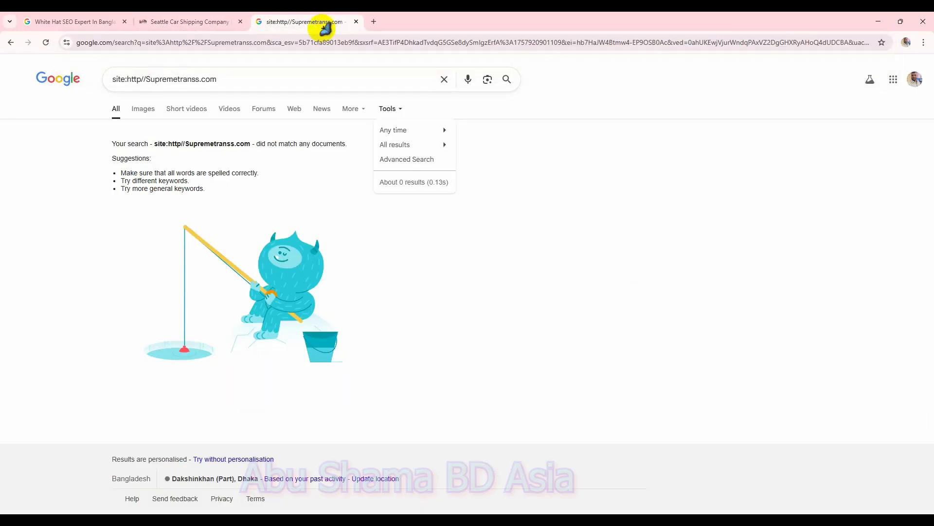
{"action": "left_click_drag", "start_coordinate": [127, 79], "coordinate": [229, 78]}
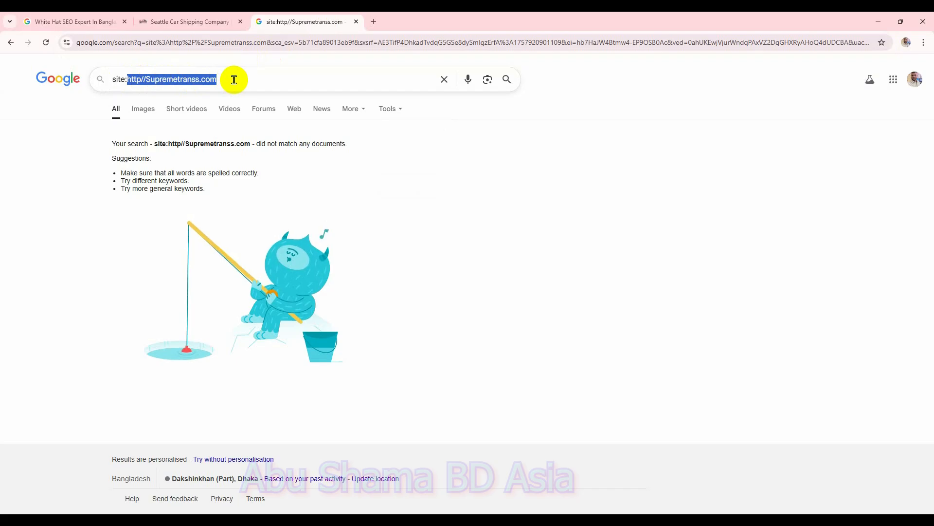
{"action": "key", "text": "ctrl+v"}
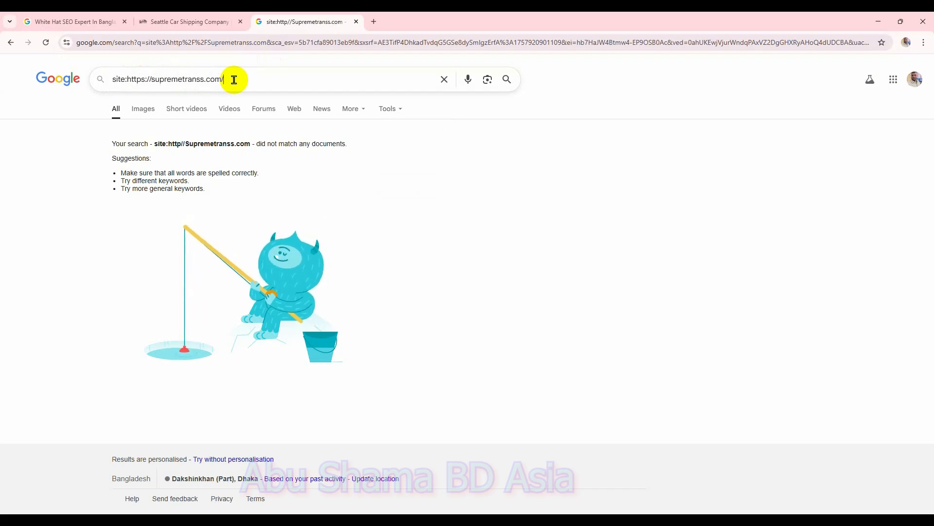
{"action": "key", "text": "Return"}
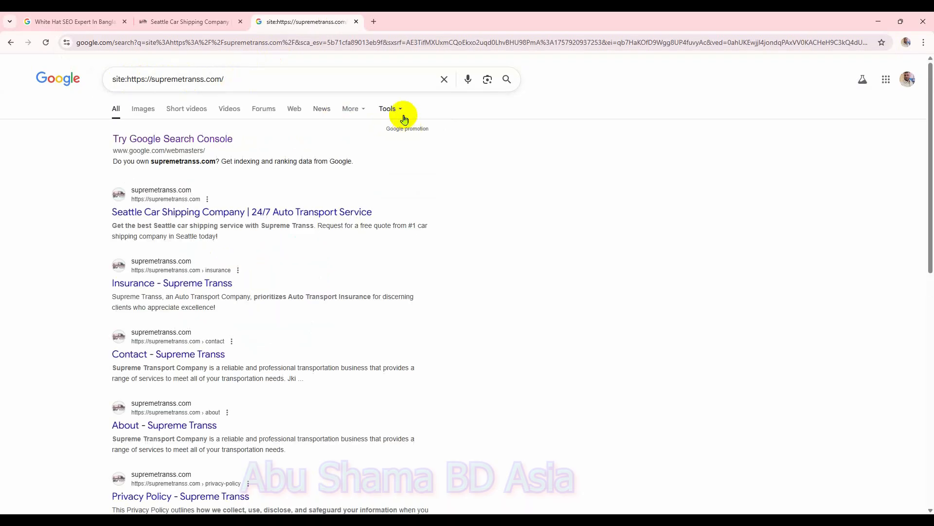
{"action": "left_click", "coordinate": [401, 111]}
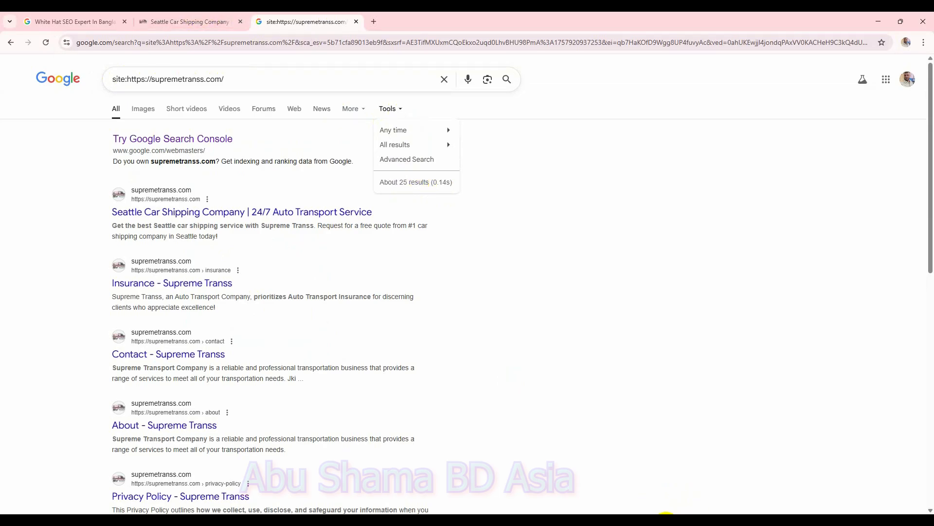
Step: Switch to the Excel checklist, enable editing, and set the Indexation Status entry in B3 to "25 URL indexed on google"
{"action": "left_click", "coordinate": [617, 494]}
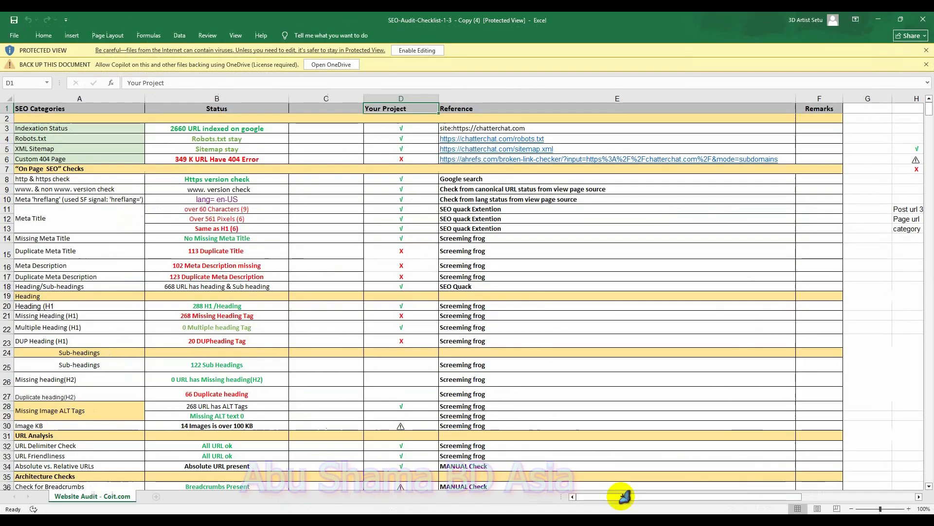
{"action": "left_click", "coordinate": [186, 128]}
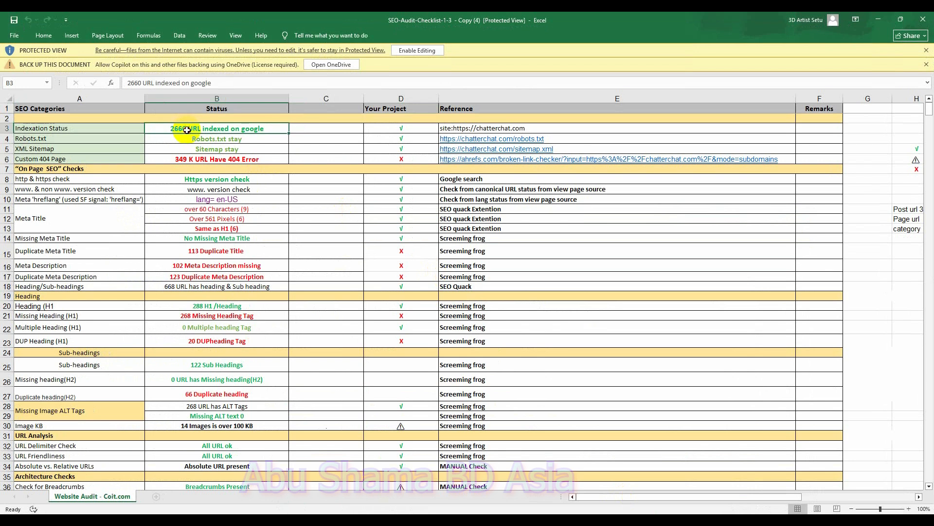
{"action": "left_click", "coordinate": [417, 50]}
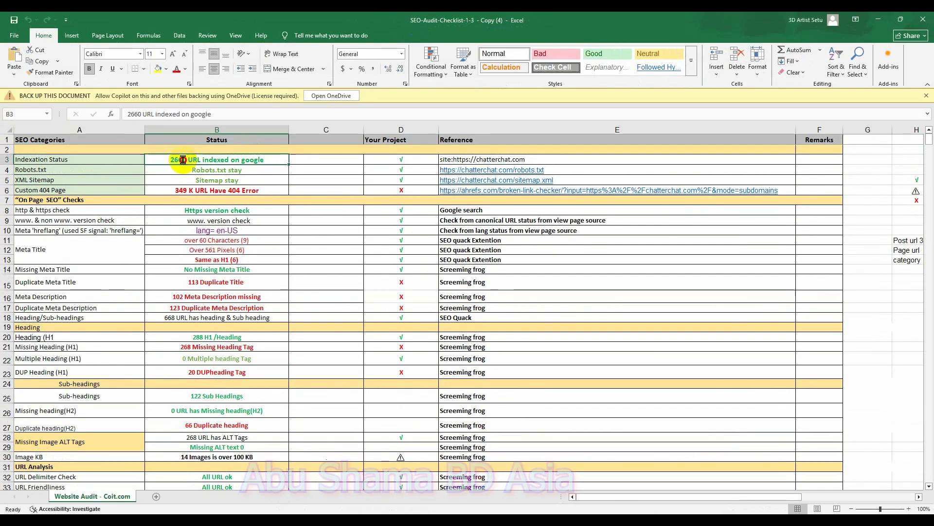
{"action": "double_click", "coordinate": [186, 160]}
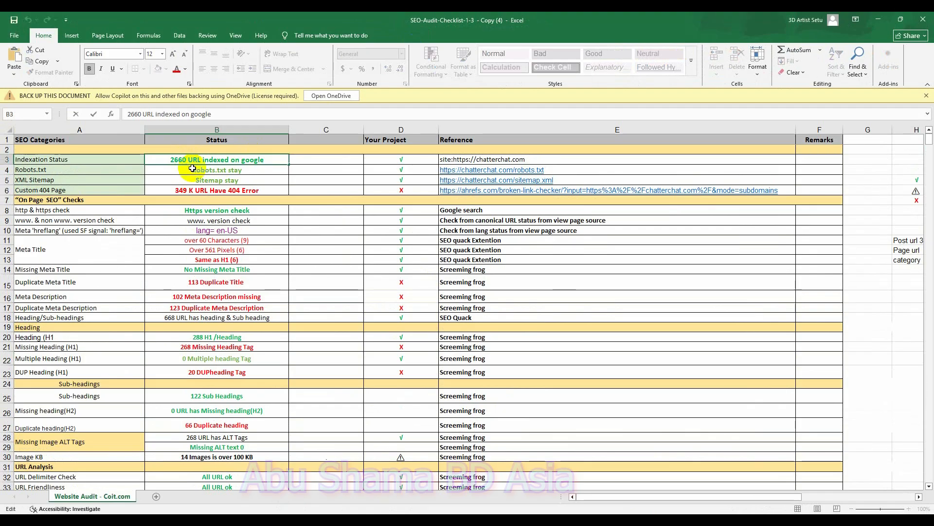
{"action": "key", "text": "BackSpace"}
{"action": "key", "text": "BackSpace"}
{"action": "key", "text": "BackSpace"}
{"action": "type", "text": "5"}
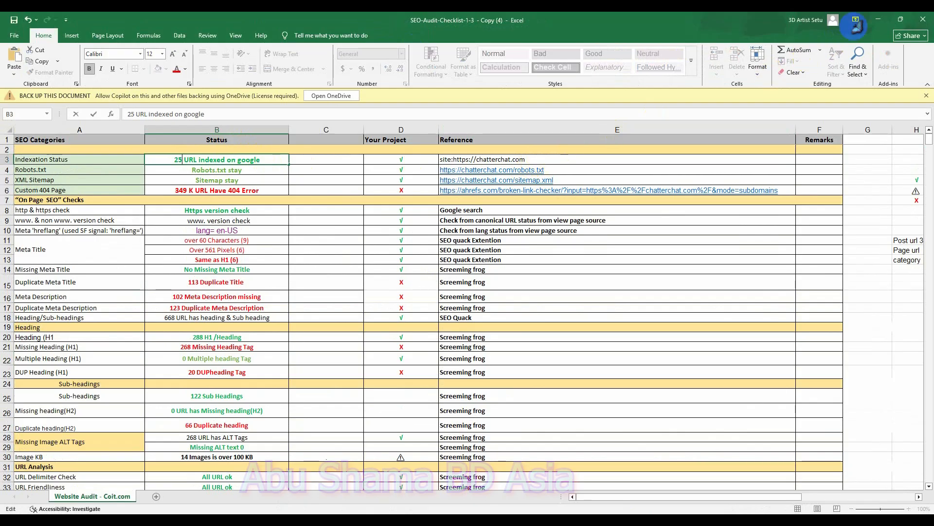
{"action": "left_click", "coordinate": [879, 19]}
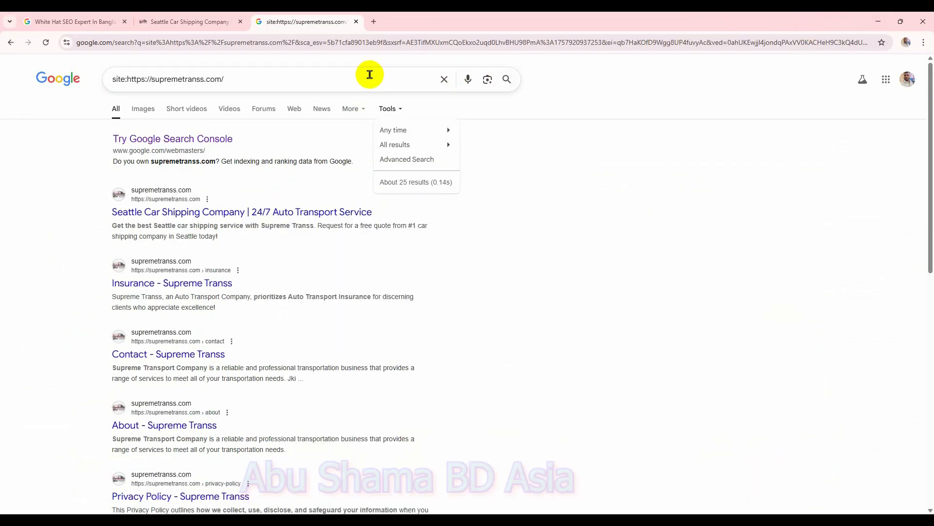
{"action": "left_click", "coordinate": [361, 79]}
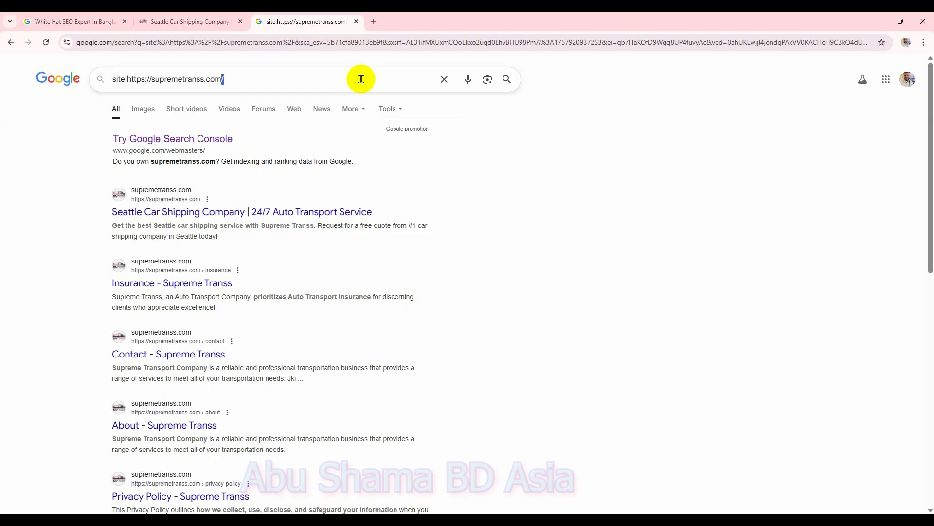
{"action": "key", "text": "ctrl+a"}
{"action": "right_click", "coordinate": [361, 78]}
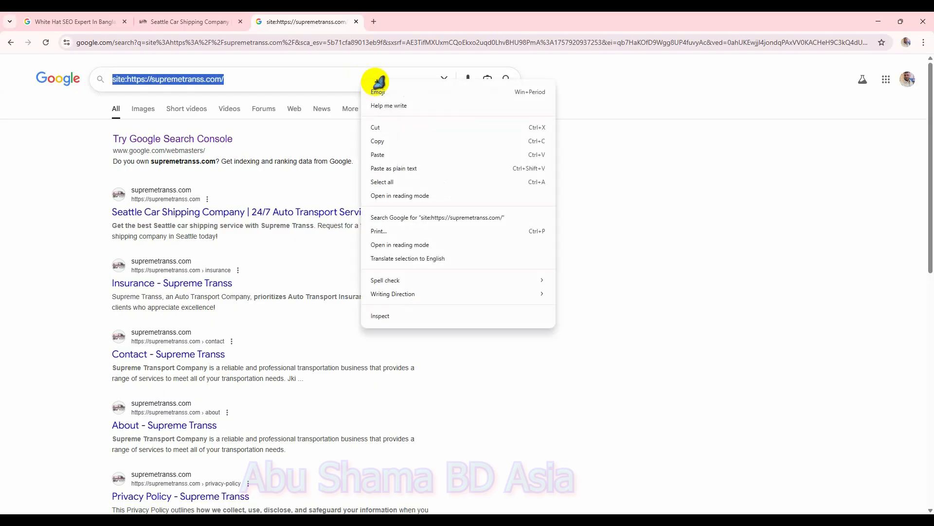
{"action": "left_click", "coordinate": [378, 141]}
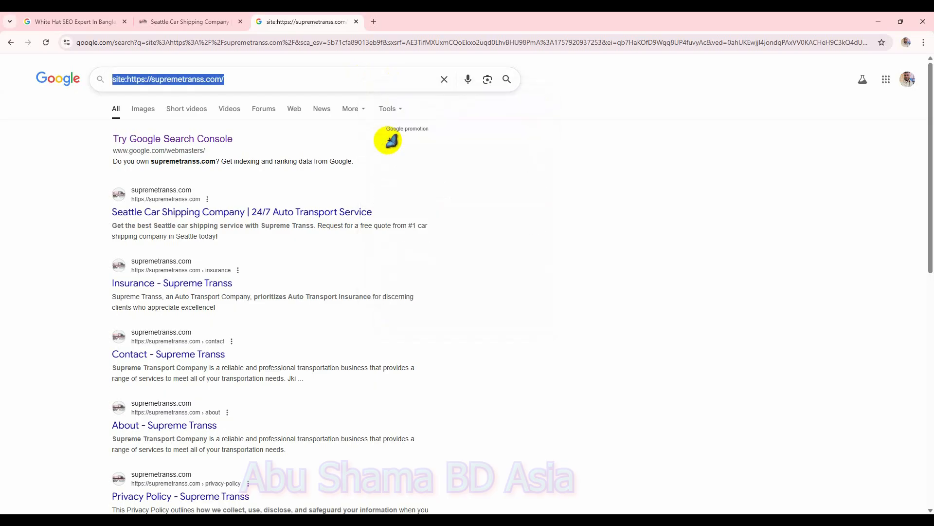
{"action": "key", "text": "alt+Tab"}
{"action": "left_click", "coordinate": [577, 158]}
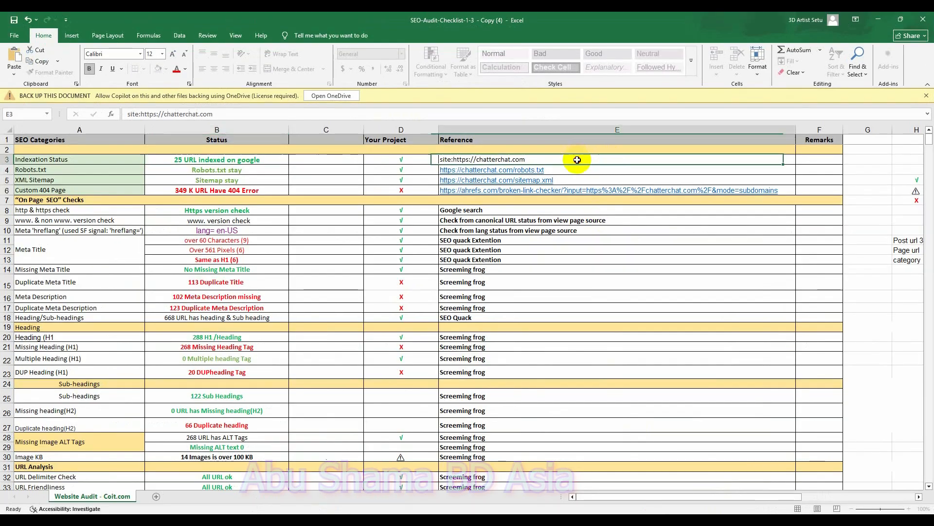
{"action": "triple_click", "coordinate": [576, 160]}
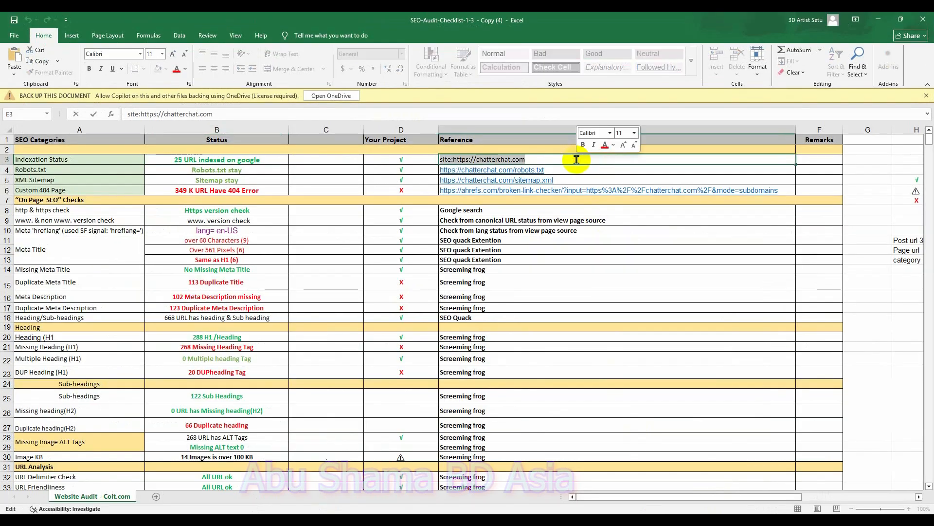
{"action": "left_click", "coordinate": [577, 159]}
{"action": "key", "text": "ctrl+v"}
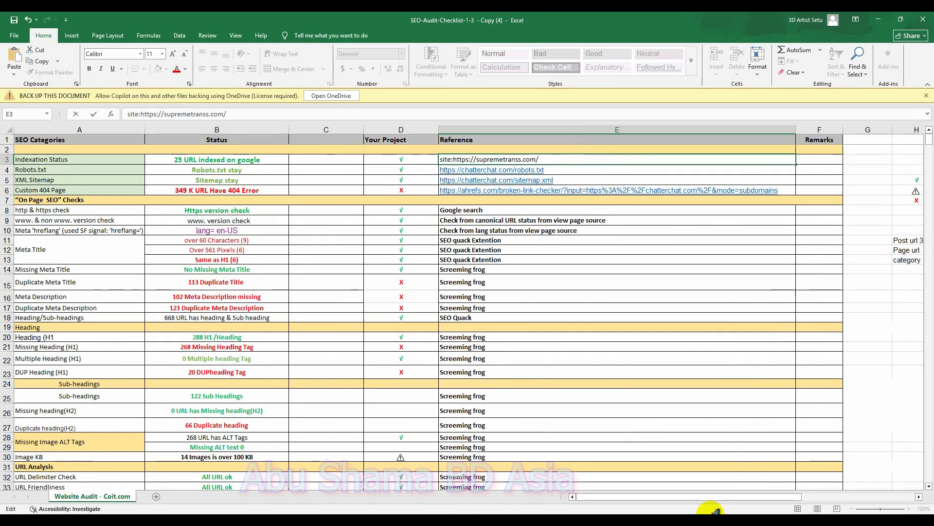
{"action": "left_click", "coordinate": [629, 522]}
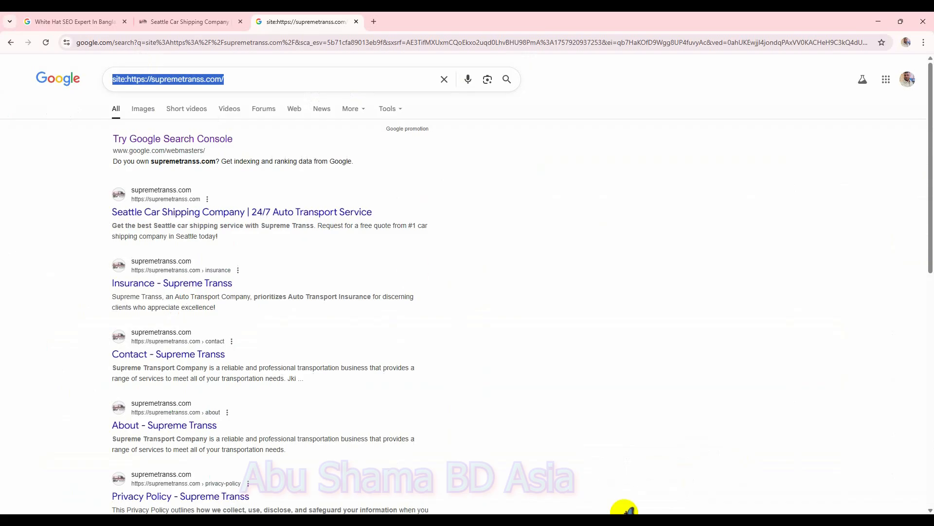
{"action": "left_click", "coordinate": [165, 78]}
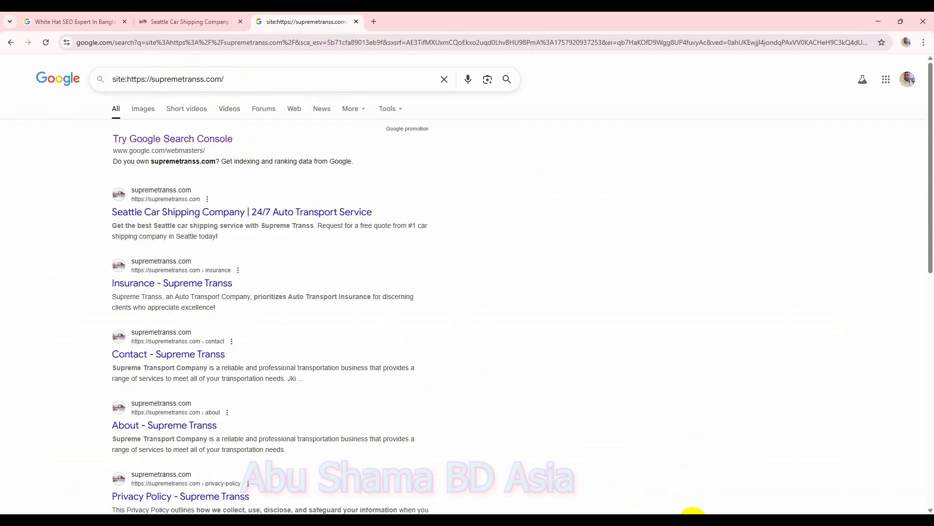
{"action": "key", "text": "alt+Tab"}
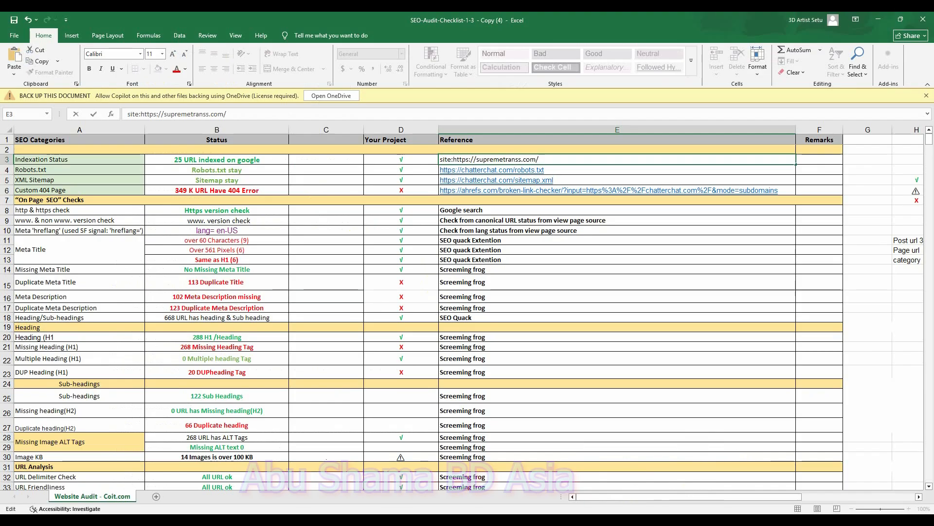
{"action": "key", "text": "alt+Tab"}
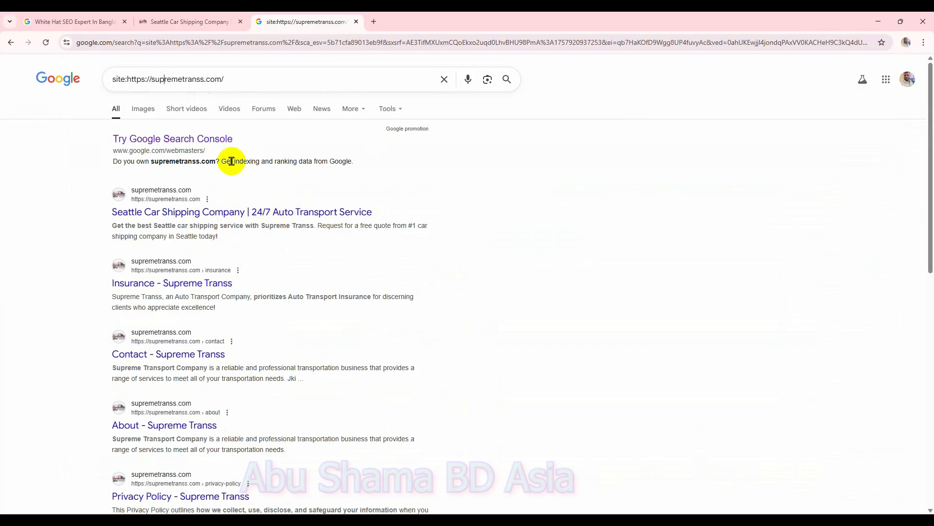
{"action": "left_click", "coordinate": [128, 80]}
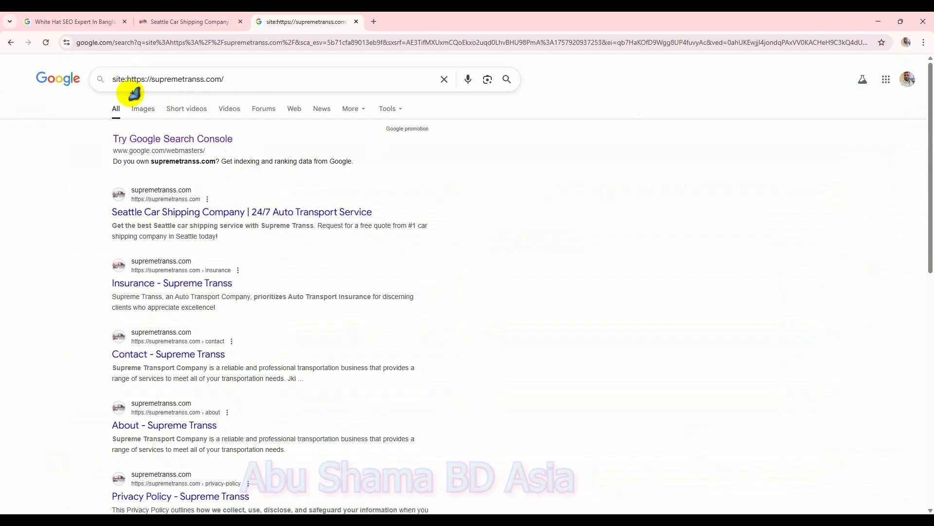
{"action": "key", "text": "BackSpace"}
{"action": "key", "text": "BackSpace"}
{"action": "key", "text": "BackSpace"}
{"action": "key", "text": "BackSpace"}
{"action": "key", "text": "BackSpace"}
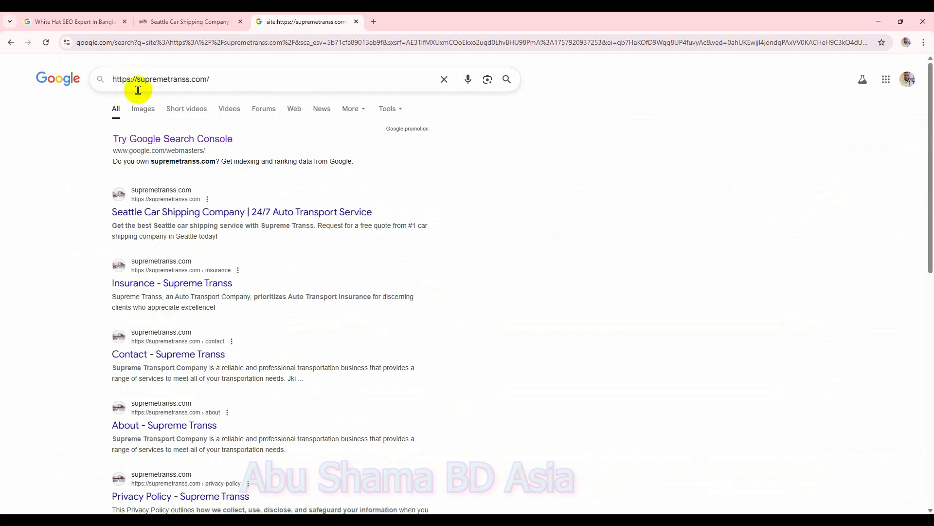
{"action": "left_click", "coordinate": [227, 76]}
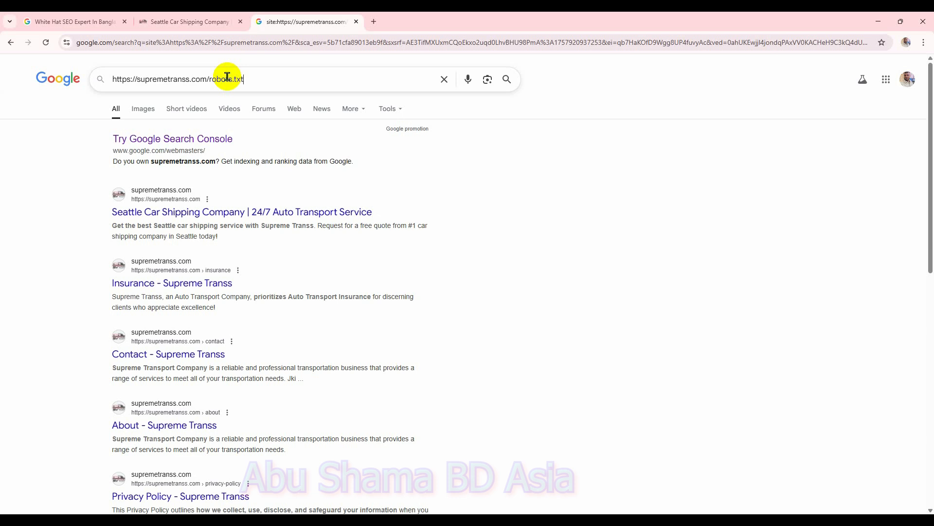
{"action": "key", "text": "Return"}
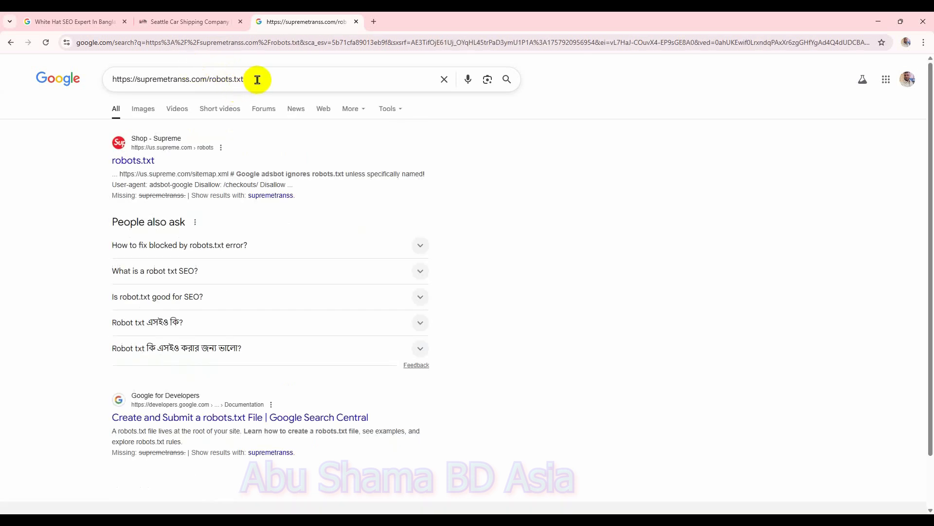
Step: Copy the robots.txt address from the Google query and open it directly as a web page in the same tab
{"action": "triple_click", "coordinate": [258, 79]}
{"action": "right_click", "coordinate": [258, 80]}
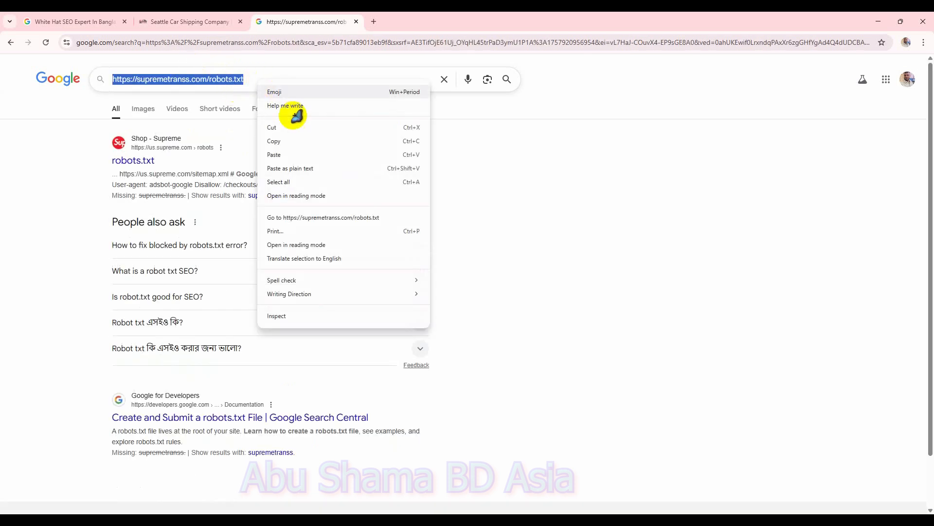
{"action": "left_click", "coordinate": [286, 141]}
{"action": "left_click", "coordinate": [307, 39]}
{"action": "right_click", "coordinate": [307, 40]}
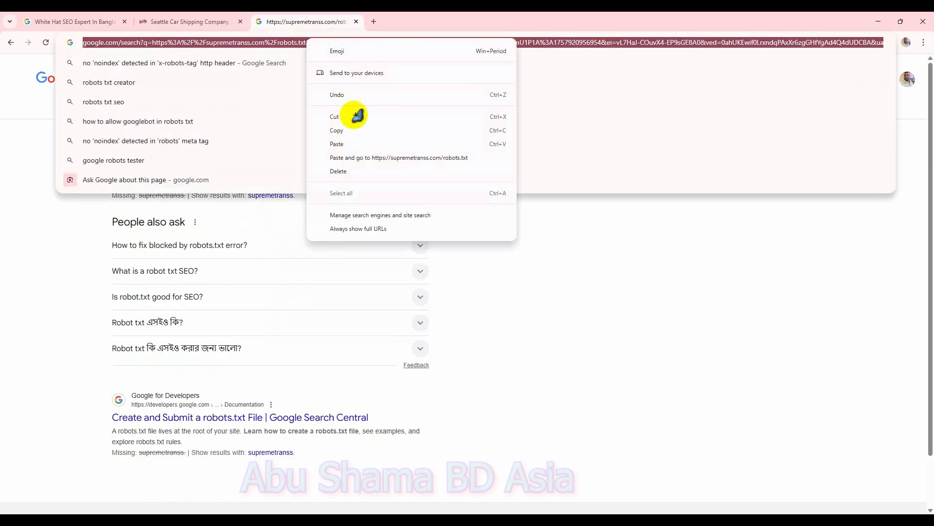
{"action": "left_click", "coordinate": [356, 141]}
{"action": "key", "text": "Return"}
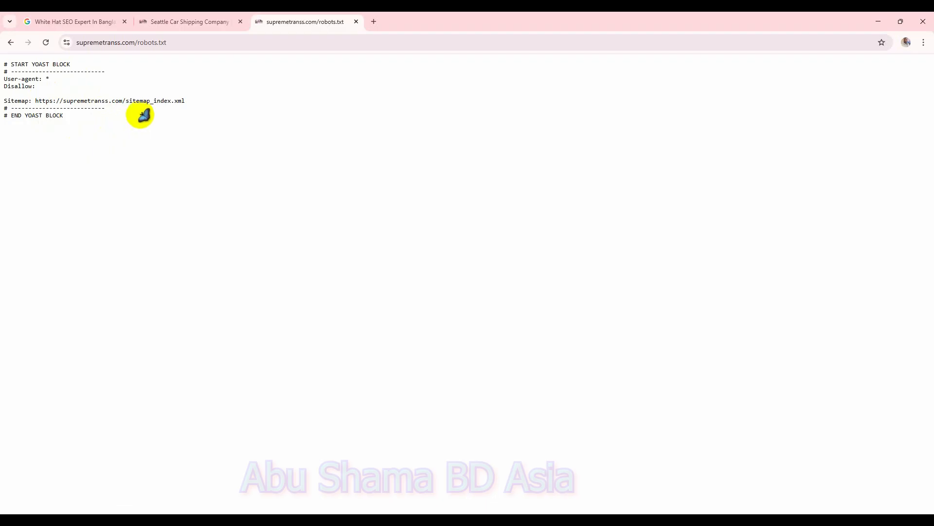
Step: Copy the address of the robots.txt page and replace the Robots.txt reference in cell E4 of the Excel checklist with it
{"action": "left_click", "coordinate": [216, 43]}
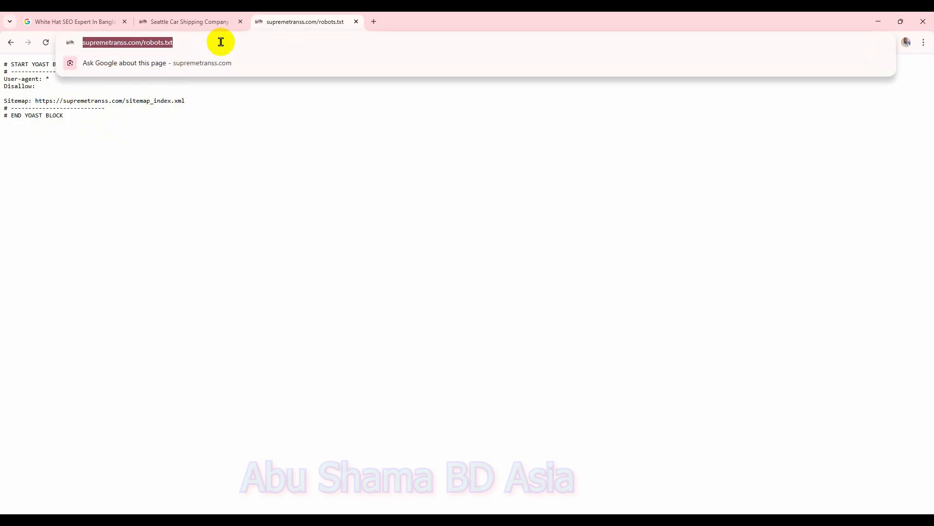
{"action": "right_click", "coordinate": [241, 44]}
{"action": "left_click", "coordinate": [291, 140]}
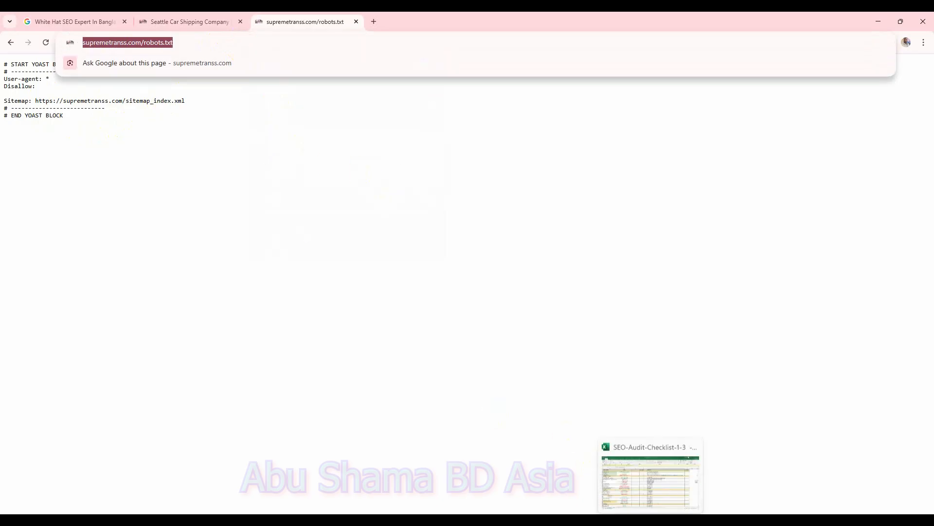
{"action": "left_click", "coordinate": [649, 520]}
{"action": "left_click", "coordinate": [555, 171]}
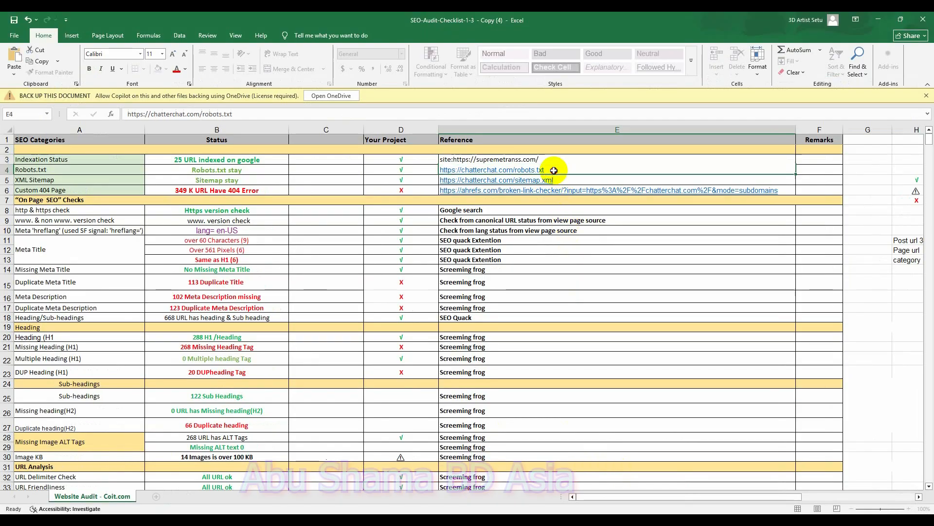
{"action": "double_click", "coordinate": [554, 170]}
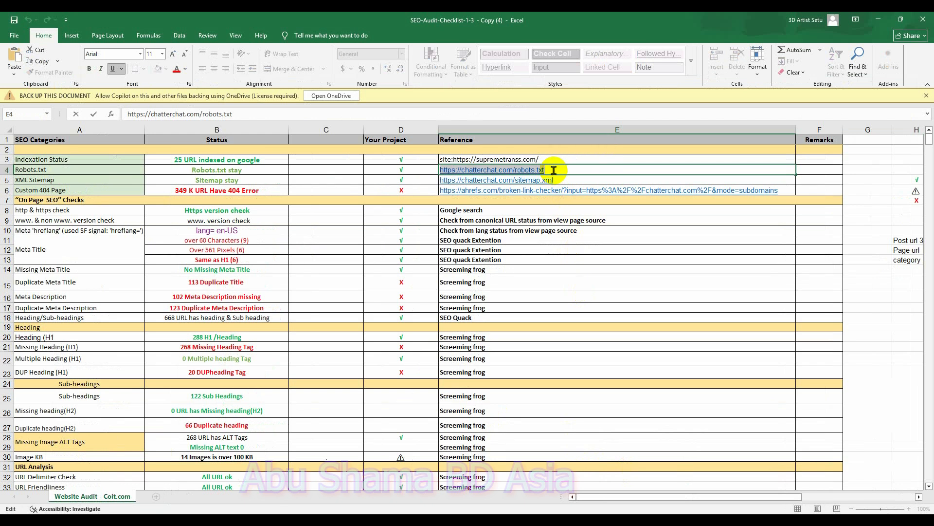
{"action": "key", "text": "ctrl+v"}
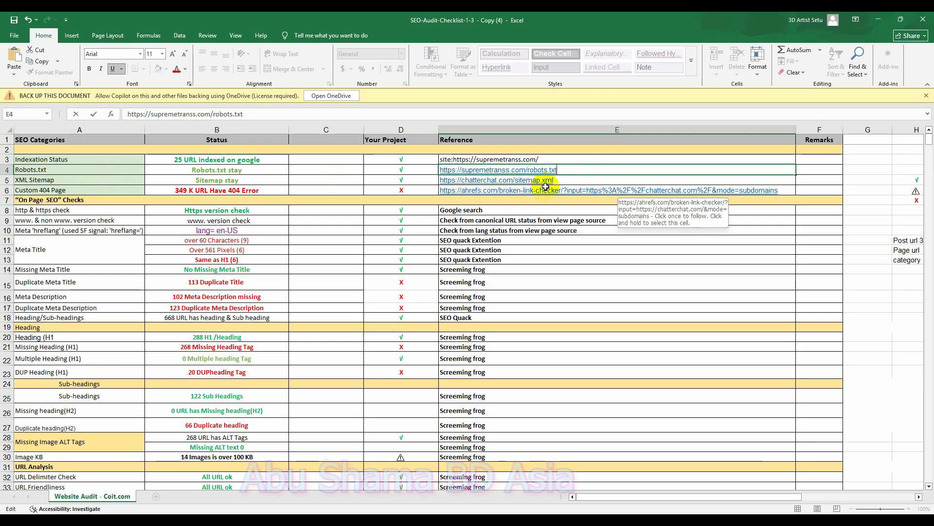
Step: Switch to Chrome and replace robots.txt in the page address with sitemap.xml to open the supremetranss.com sitemap
{"action": "left_click", "coordinate": [879, 20]}
{"action": "left_click", "coordinate": [241, 44]}
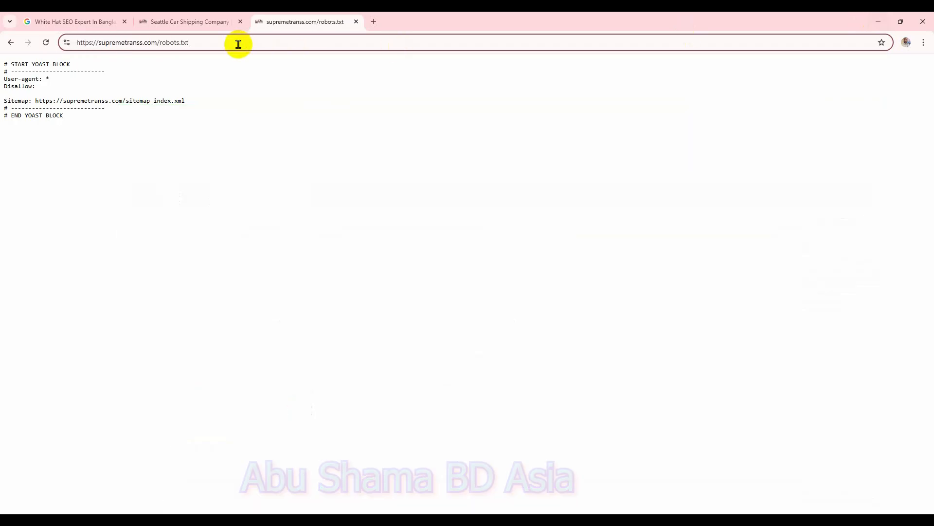
{"action": "key", "text": "BackSpace"}
{"action": "key", "text": "BackSpace"}
{"action": "key", "text": "BackSpace"}
{"action": "key", "text": "BackSpace"}
{"action": "key", "text": "BackSpace"}
{"action": "key", "text": "BackSpace"}
{"action": "key", "text": "BackSpace"}
{"action": "key", "text": "BackSpace"}
{"action": "key", "text": "BackSpace"}
{"action": "key", "text": "BackSpace"}
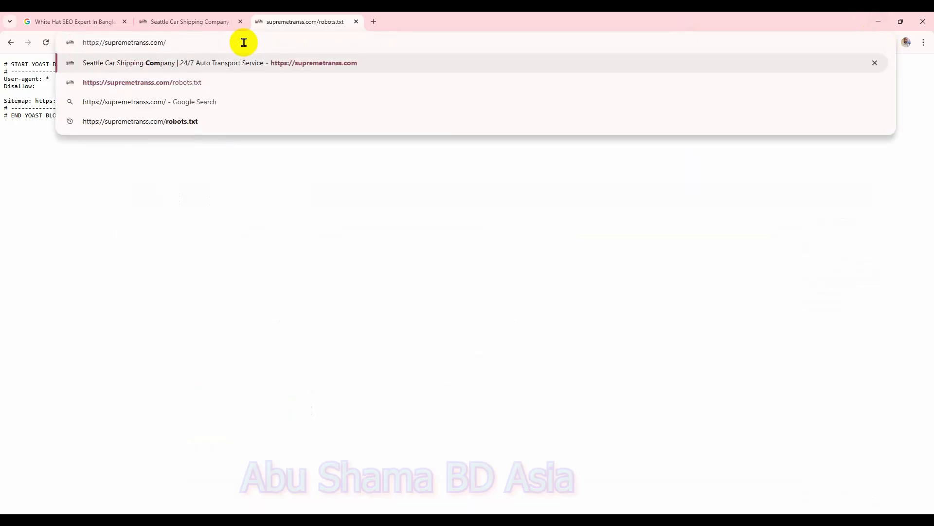
{"action": "type", "text": "sitemap"}
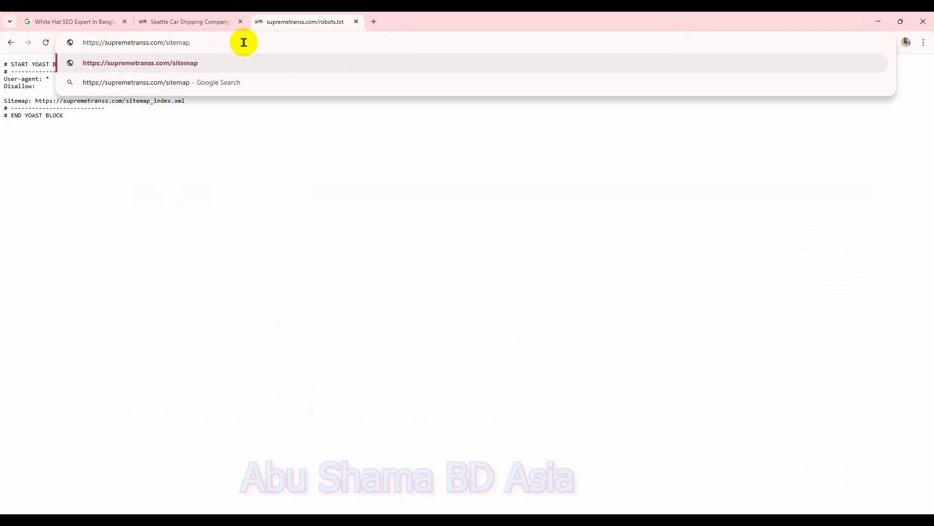
{"action": "type", "text": ".xml"}
{"action": "key", "text": "Return"}
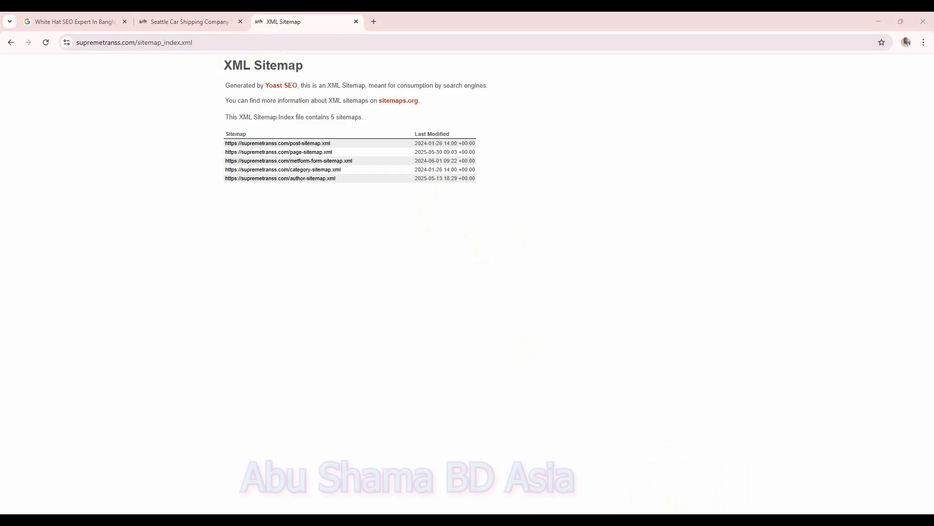
Step: Copy the XML Sitemap reference from cell E5 of the Excel checklist and open that address in a new Chrome tab
{"action": "left_click", "coordinate": [673, 519]}
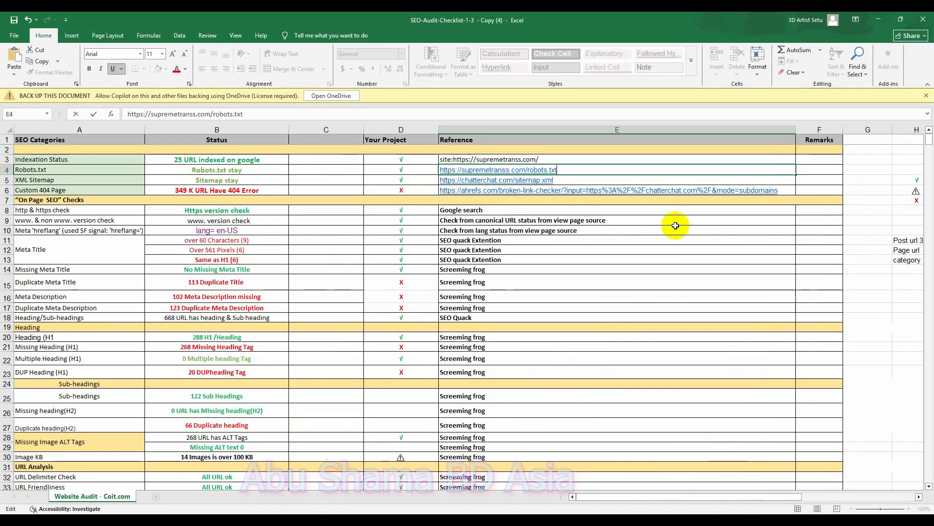
{"action": "left_click", "coordinate": [579, 181]}
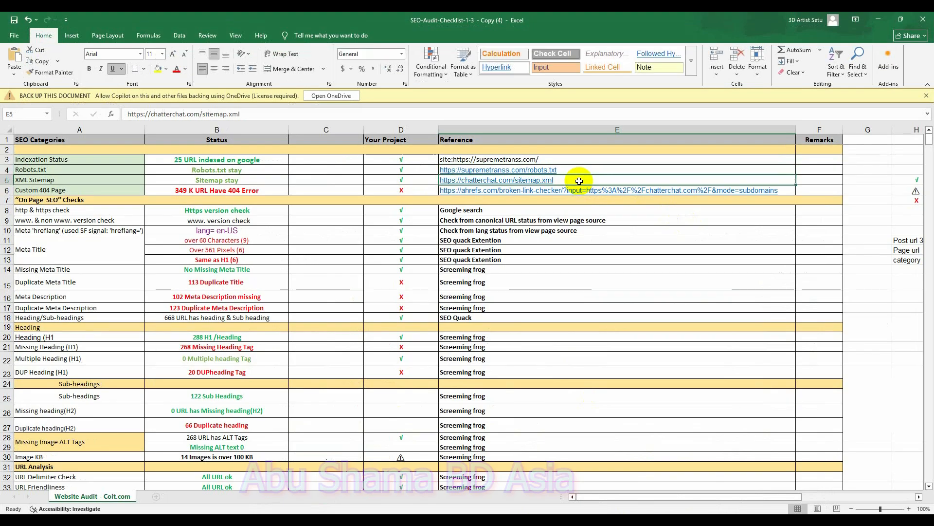
{"action": "key", "text": "ctrl+c"}
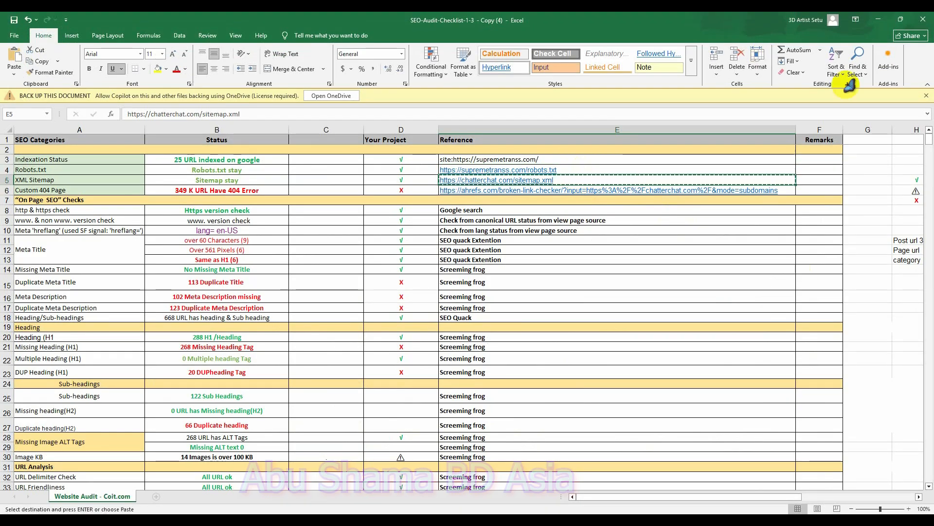
{"action": "left_click", "coordinate": [879, 19]}
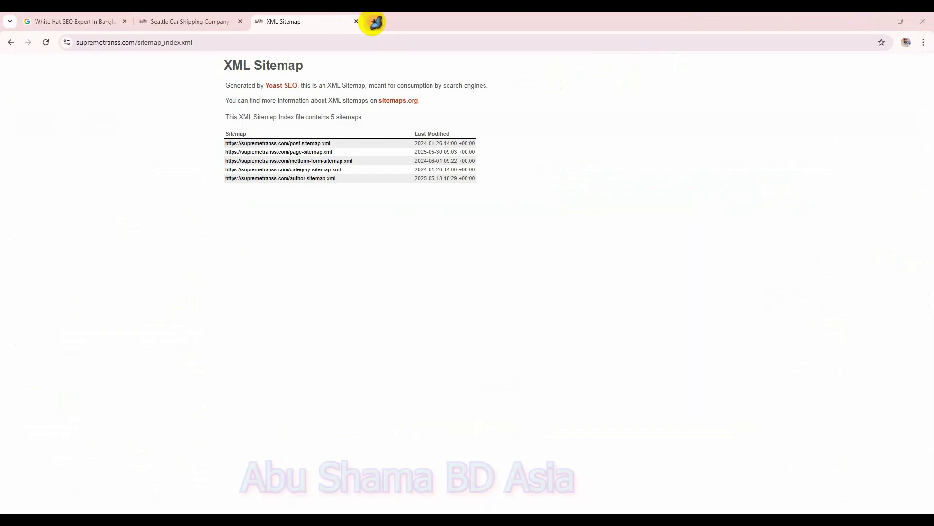
{"action": "left_click", "coordinate": [375, 22]}
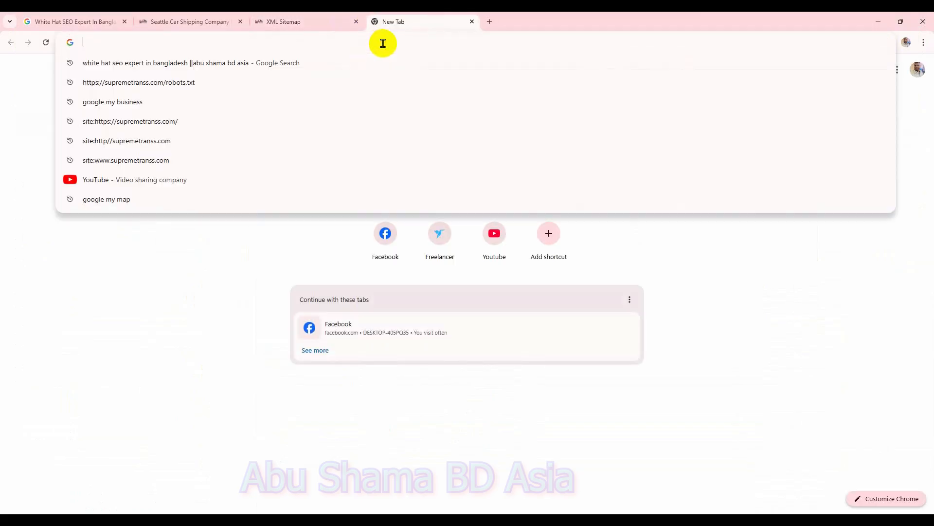
{"action": "key", "text": "ctrl+v"}
{"action": "key", "text": "Return"}
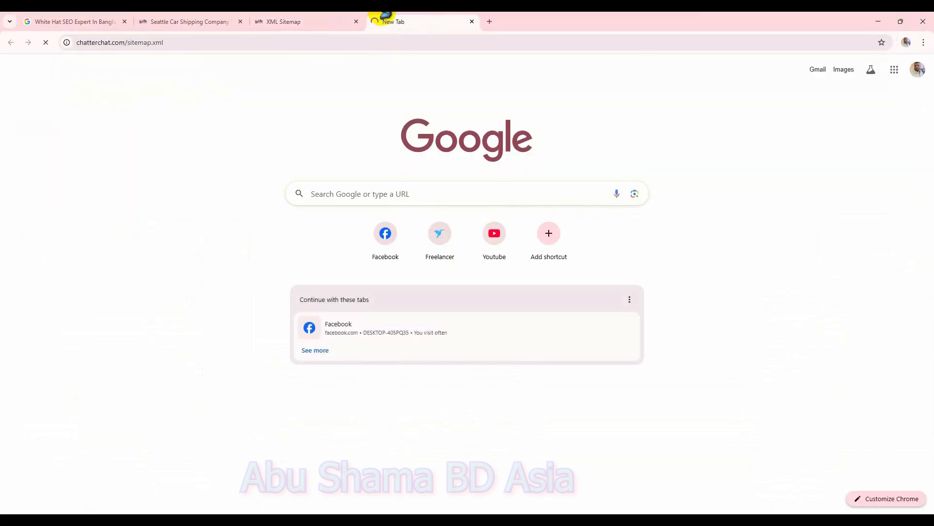
{"action": "scroll", "coordinate": [229, 215], "scroll_direction": "down", "scroll_amount": 5}
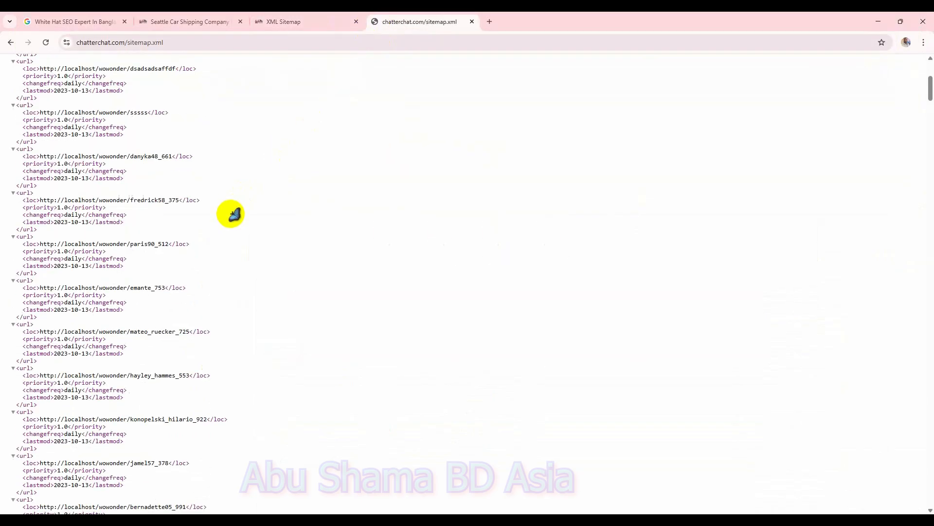
{"action": "scroll", "coordinate": [241, 195], "scroll_direction": "up", "scroll_amount": 5}
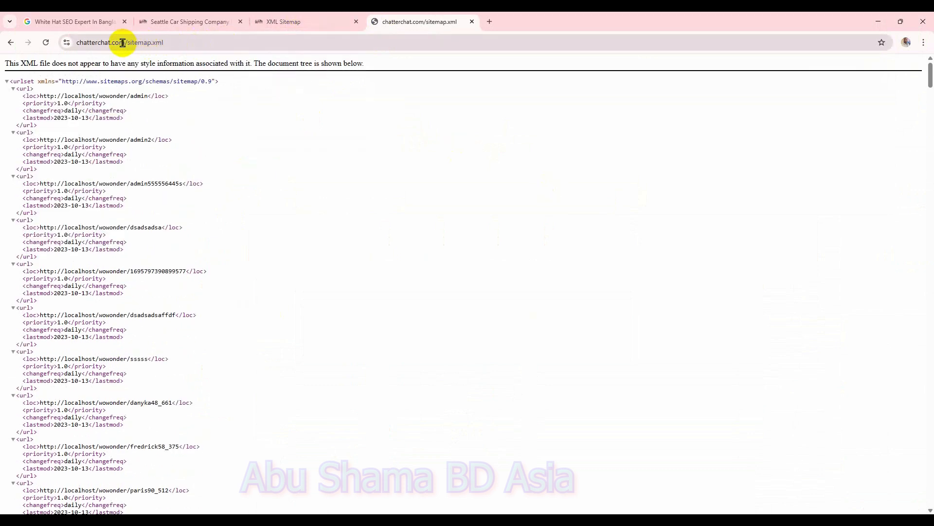
{"action": "left_click_drag", "start_coordinate": [125, 43], "coordinate": [68, 43]}
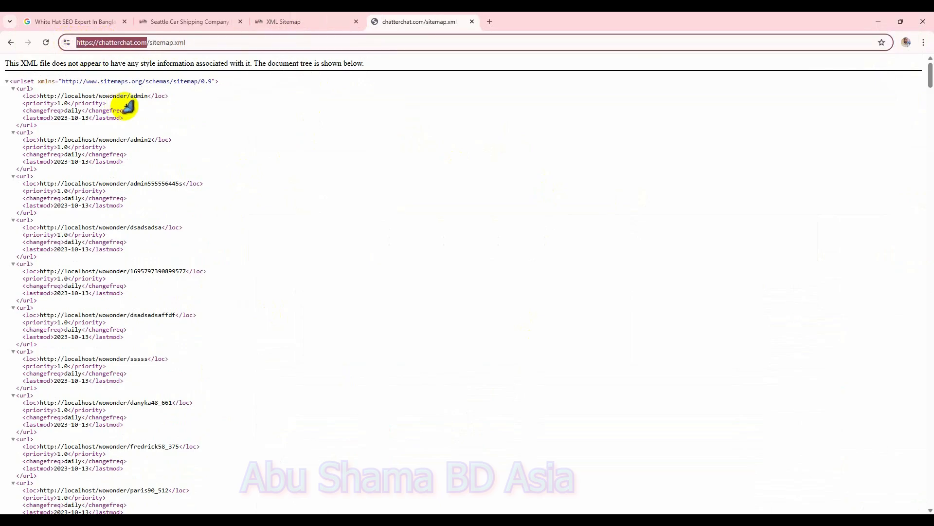
{"action": "key", "text": "super+v"}
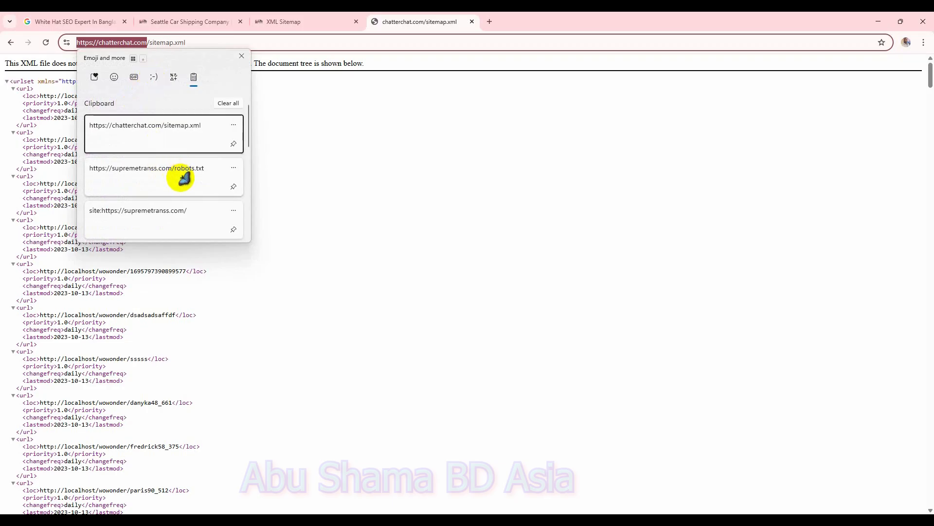
{"action": "scroll", "coordinate": [184, 207], "scroll_direction": "down", "scroll_amount": 1}
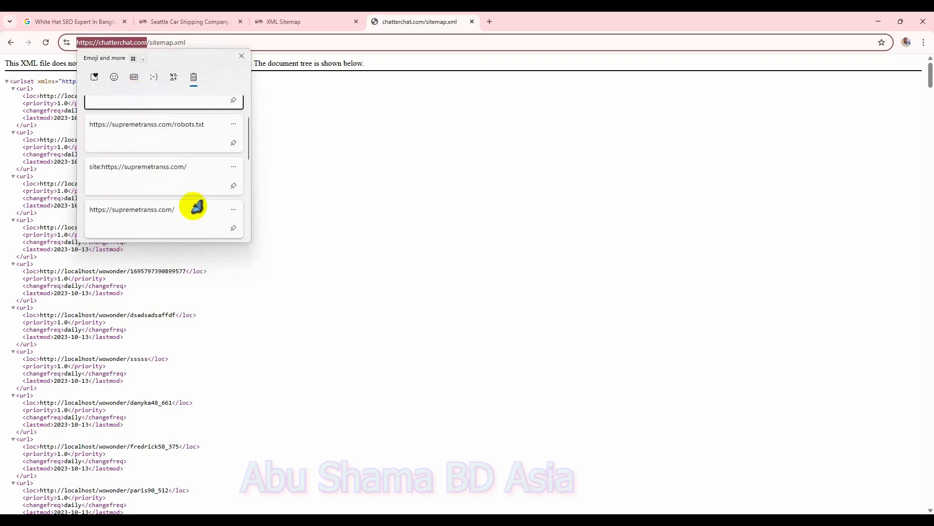
{"action": "left_click", "coordinate": [195, 207]}
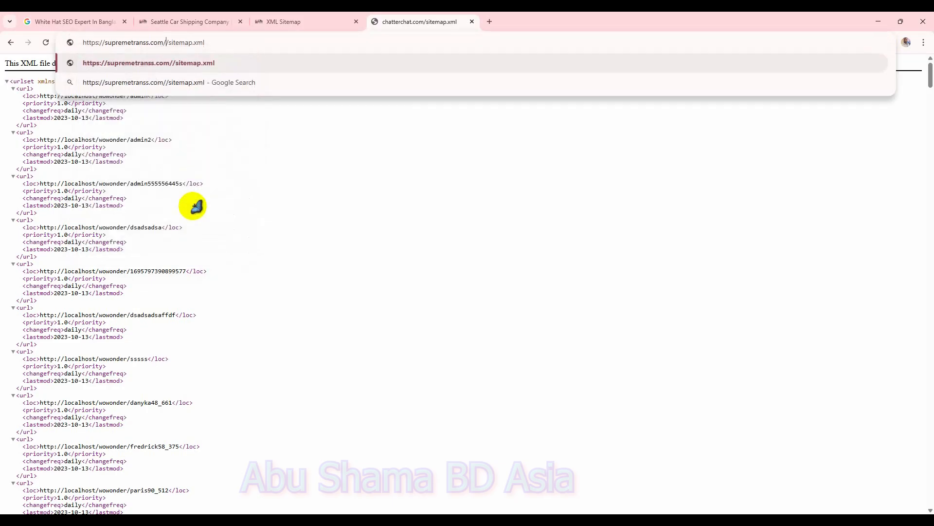
{"action": "key", "text": "BackSpace"}
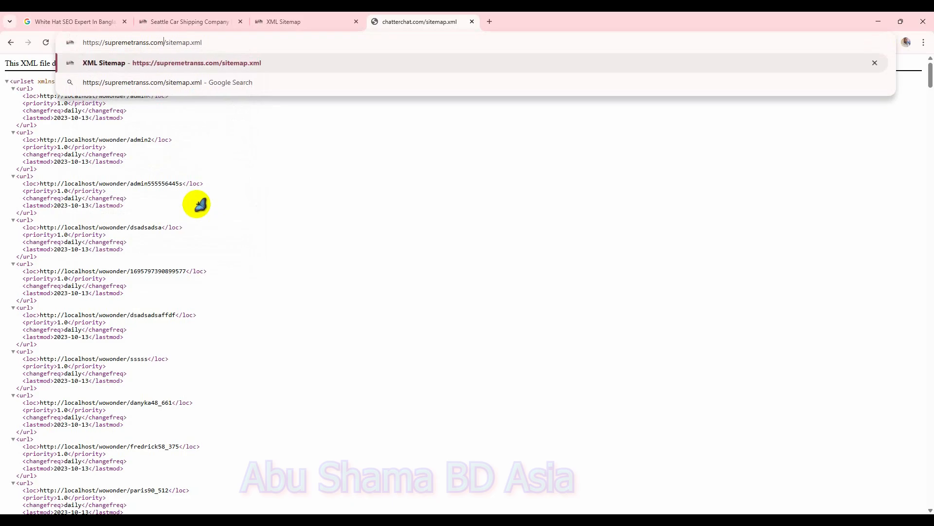
{"action": "key", "text": "Return"}
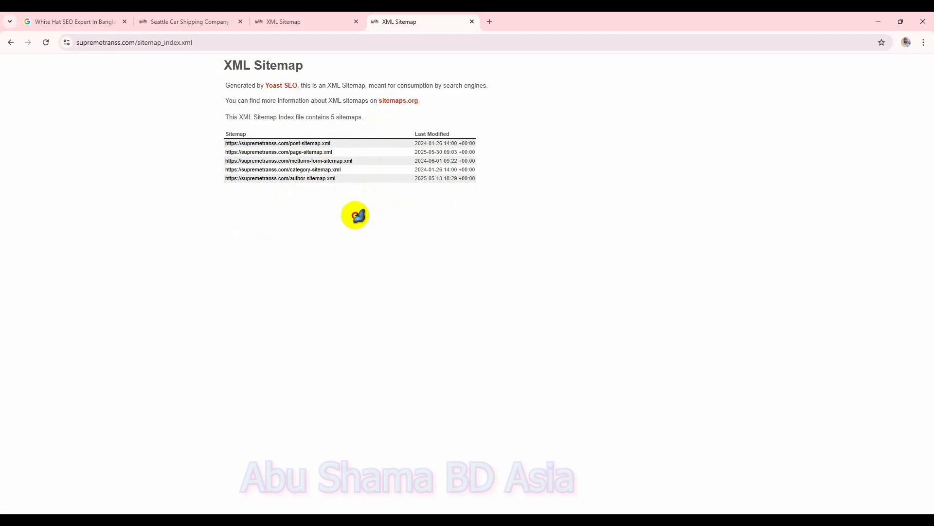
Step: Examine the list of sitemaps for supremetranss.com and compare it with the other XML Sitemap page
{"action": "left_click_drag", "start_coordinate": [357, 214], "coordinate": [297, 129]}
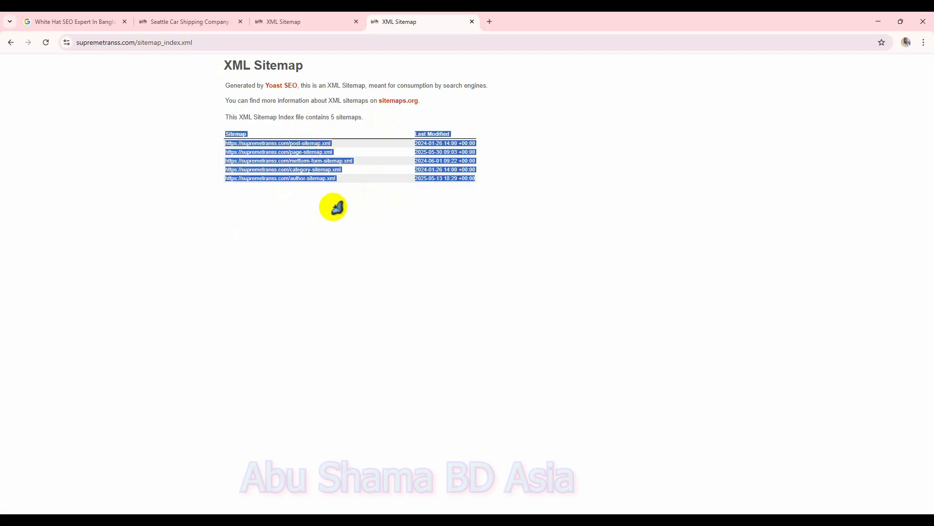
{"action": "left_click", "coordinate": [296, 23]}
{"action": "left_click", "coordinate": [410, 20]}
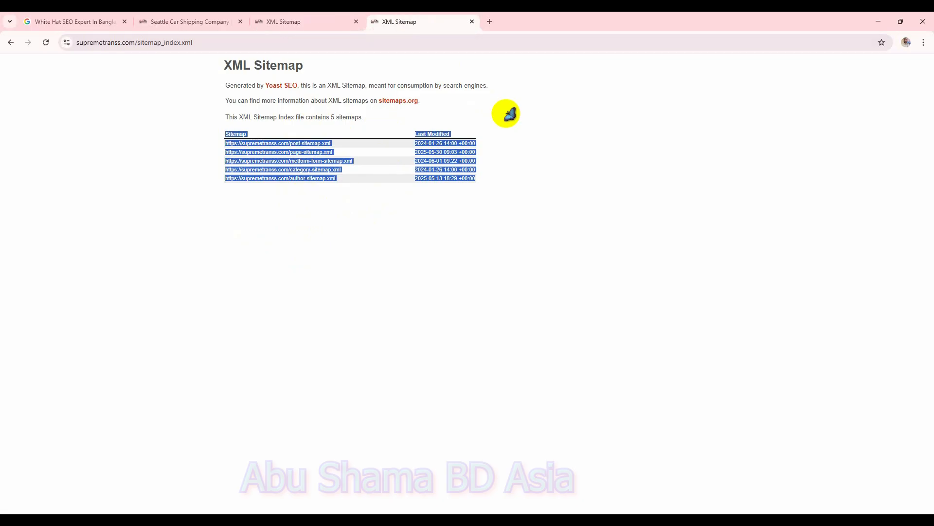
{"action": "left_click", "coordinate": [340, 207]}
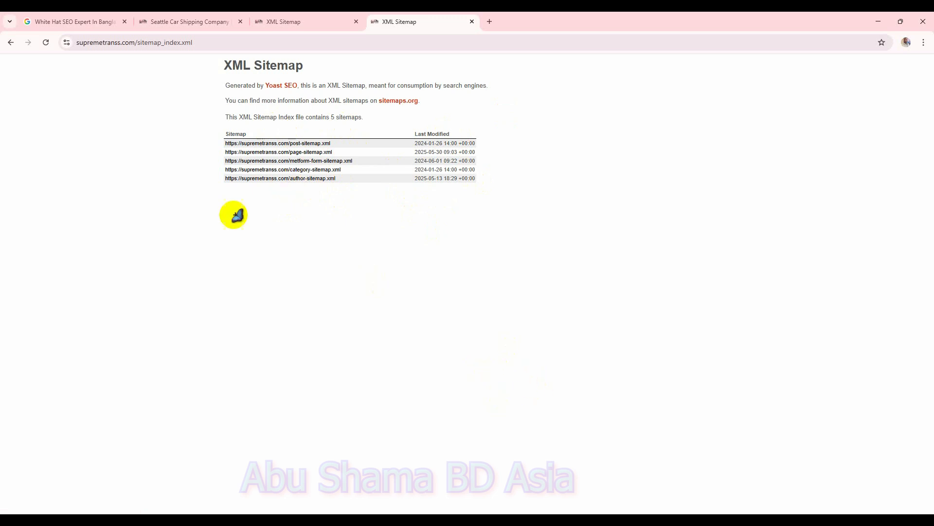
Step: Select the address of the supremetranss.com homepage and check the XML Sitemap reference in the Excel checklist
{"action": "left_click", "coordinate": [214, 21]}
{"action": "left_click", "coordinate": [230, 43]}
{"action": "left_click", "coordinate": [650, 519]}
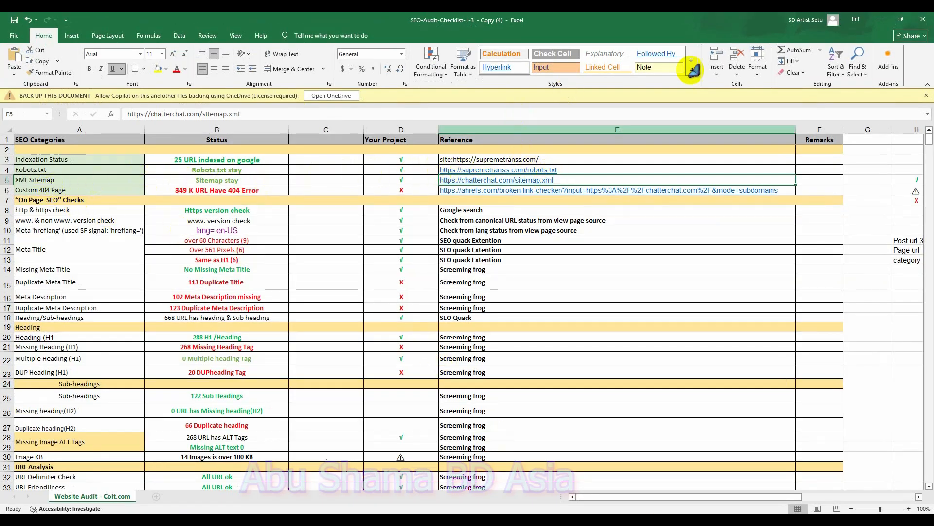
{"action": "left_click", "coordinate": [879, 20]}
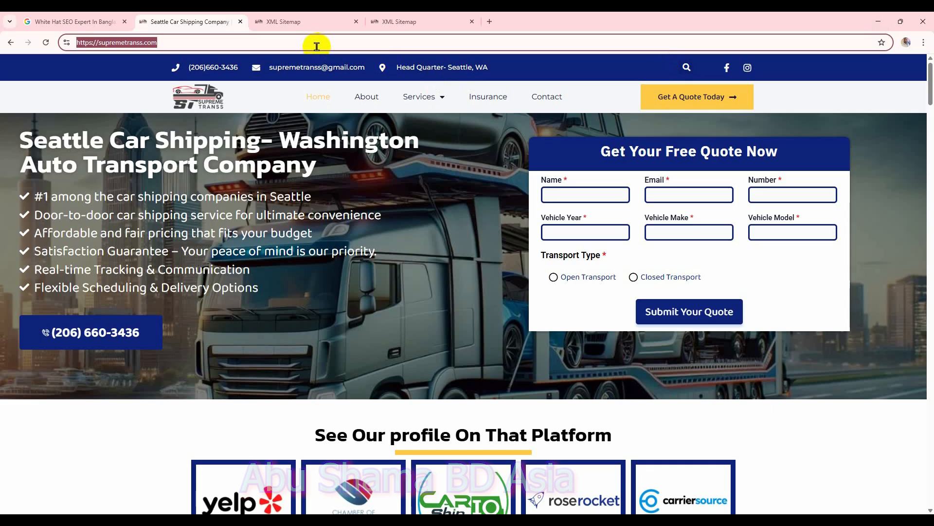
{"action": "left_click", "coordinate": [408, 22]}
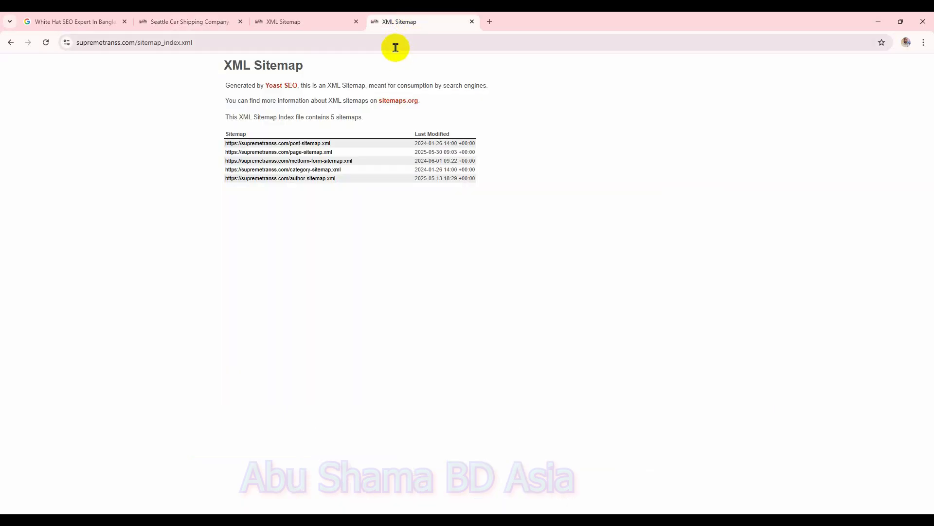
{"action": "left_click", "coordinate": [394, 44]}
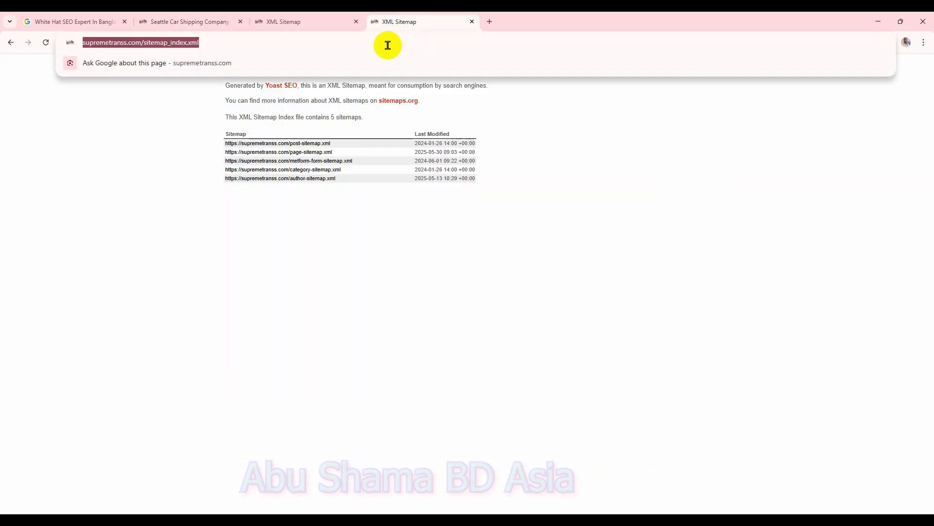
{"action": "left_click", "coordinate": [353, 44]}
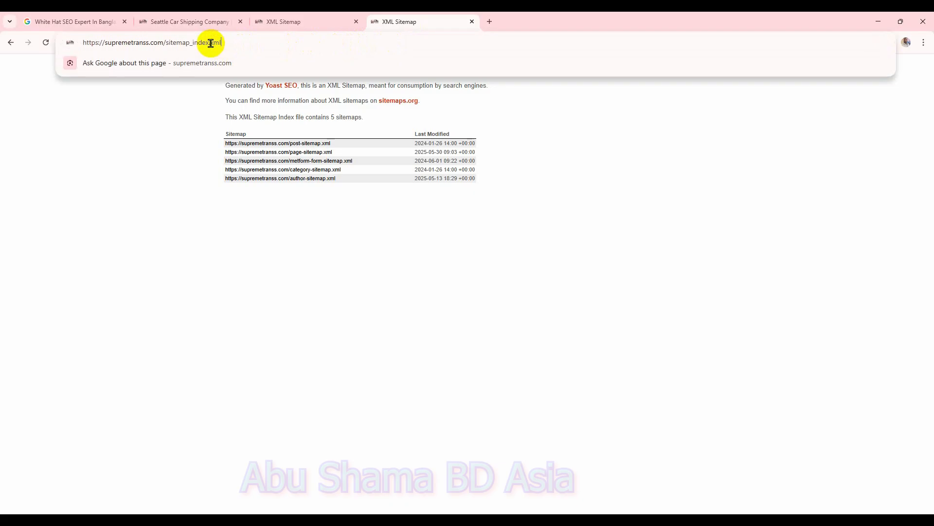
{"action": "key", "text": "BackSpace"}
{"action": "key", "text": "BackSpace"}
{"action": "key", "text": "BackSpace"}
{"action": "key", "text": "BackSpace"}
{"action": "key", "text": "BackSpace"}
{"action": "key", "text": "BackSpace"}
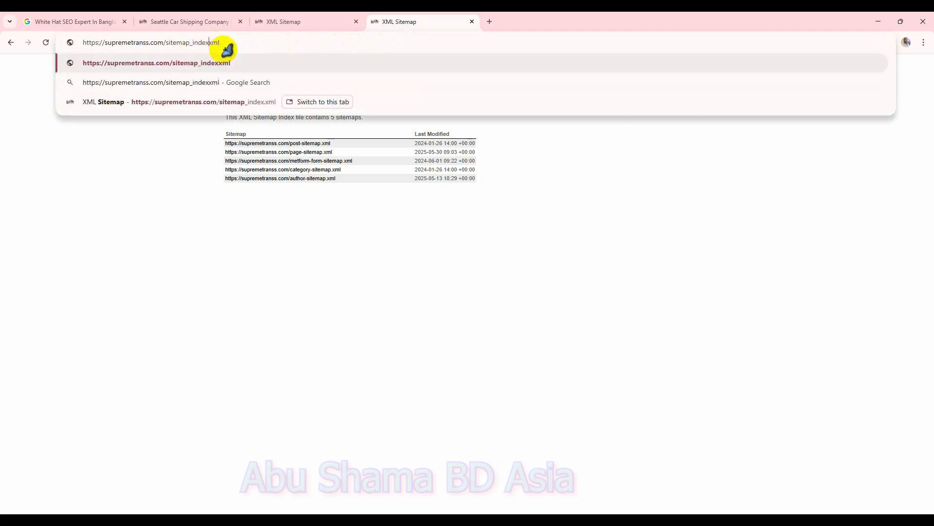
{"action": "key", "text": "BackSpace"}
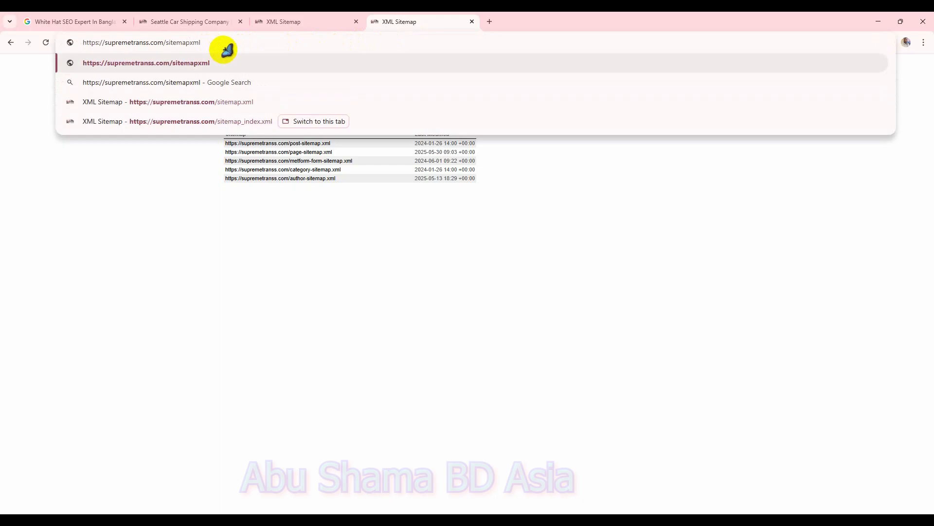
{"action": "type", "text": "."}
{"action": "key", "text": "Return"}
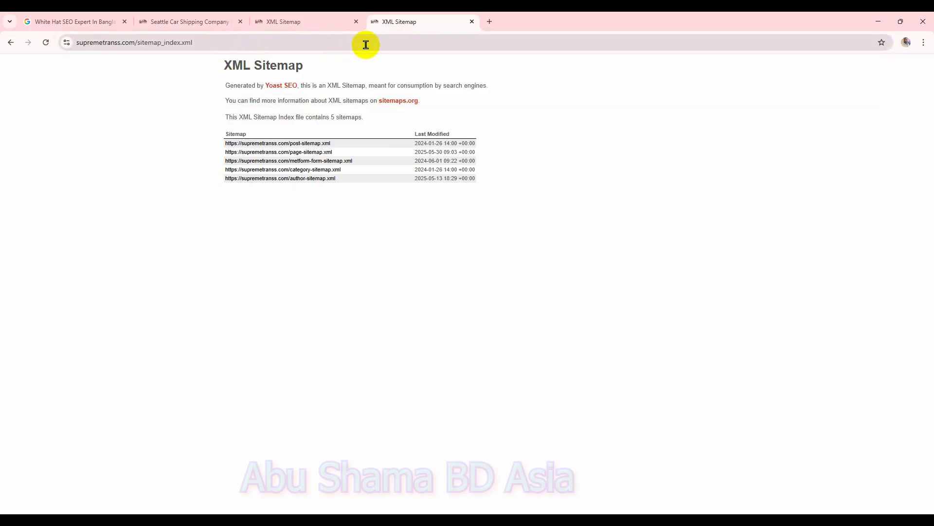
Step: Switch to Excel and copy the XML Sitemap reference in cell E5 of the checklist
{"action": "left_click", "coordinate": [650, 519]}
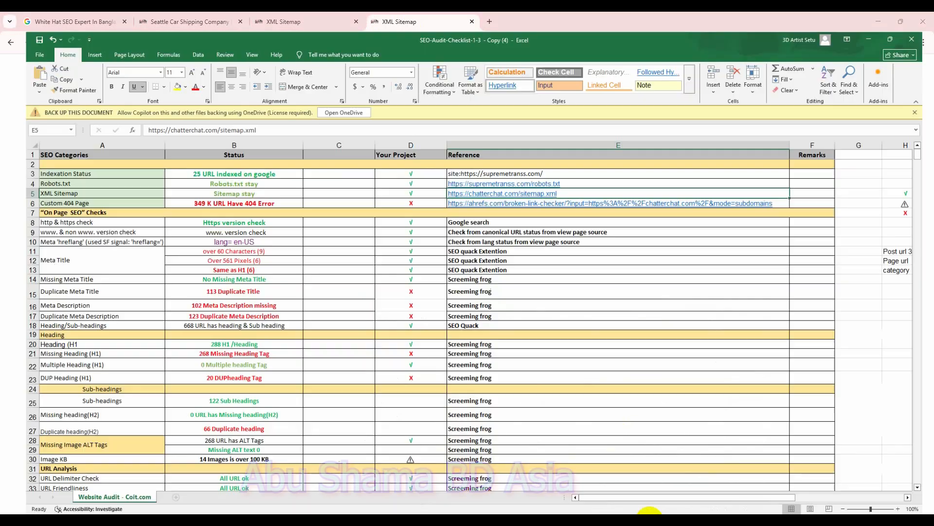
{"action": "double_click", "coordinate": [575, 180]}
{"action": "double_click", "coordinate": [575, 180]}
{"action": "left_click", "coordinate": [573, 180]}
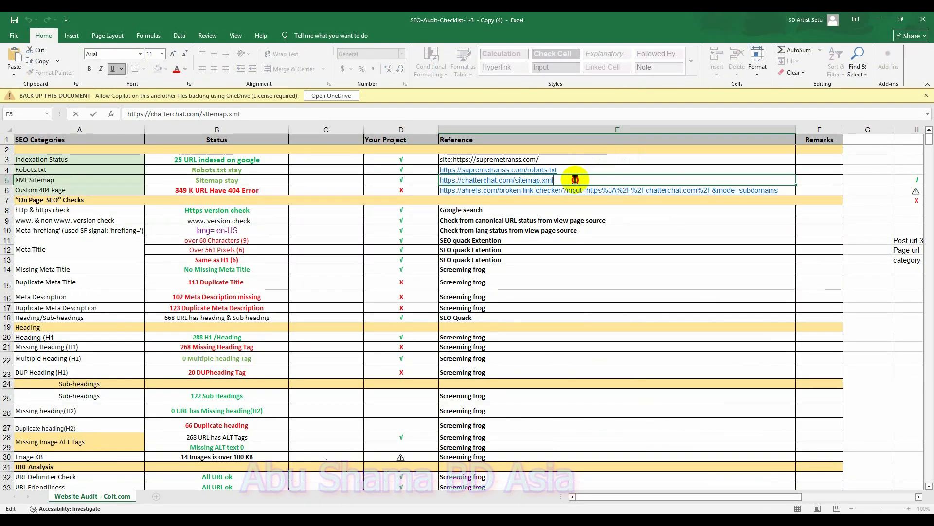
{"action": "double_click", "coordinate": [571, 179]}
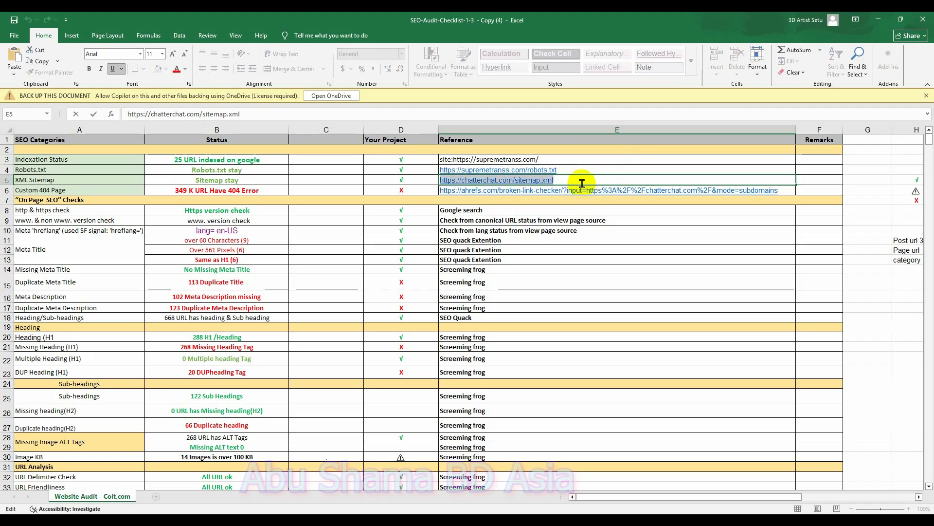
{"action": "left_click", "coordinate": [583, 188]}
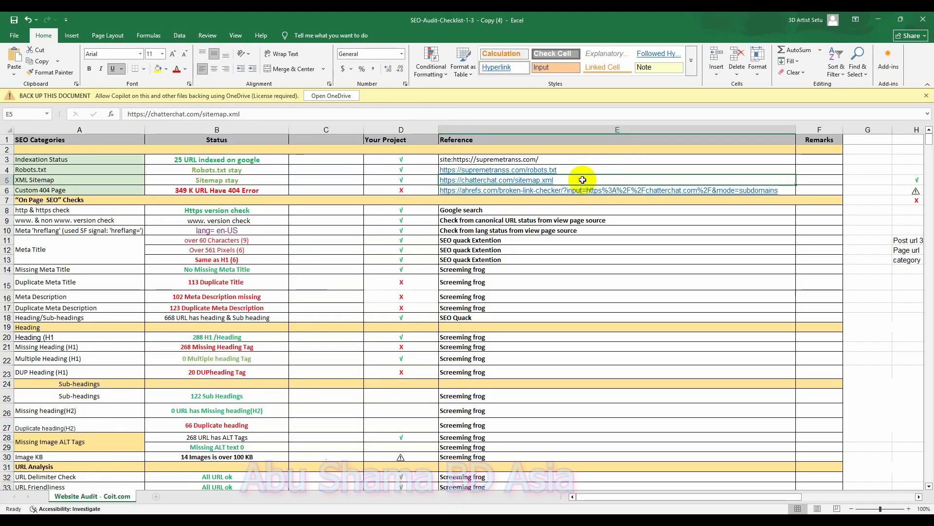
{"action": "key", "text": "ctrl+c"}
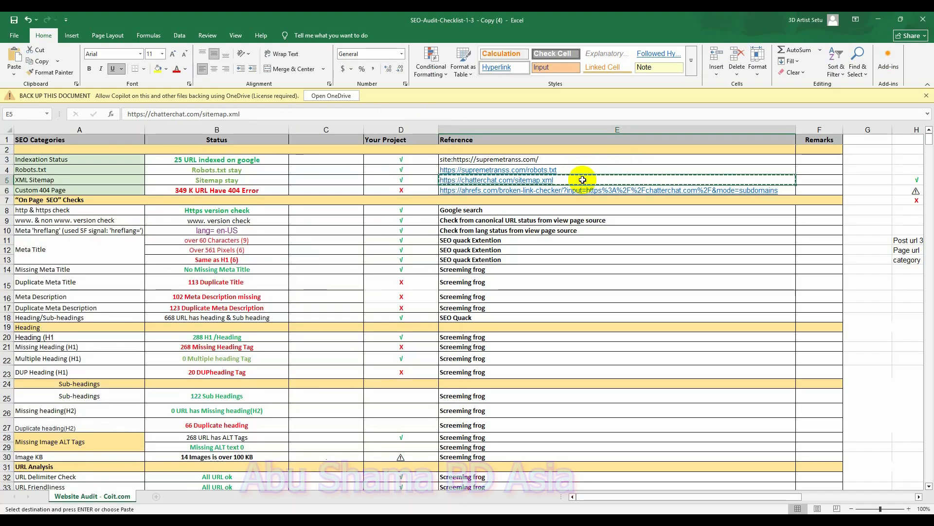
{"action": "left_click", "coordinate": [335, 6]}
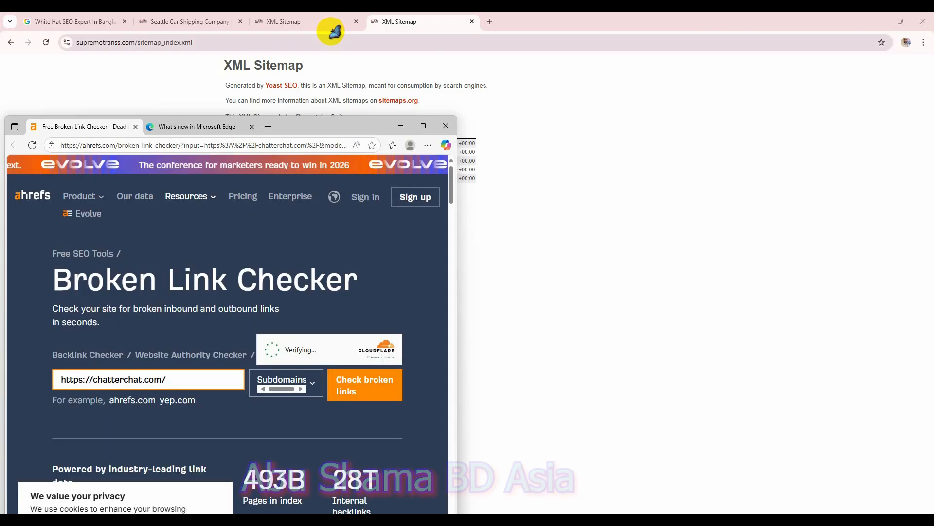
{"action": "left_click", "coordinate": [491, 25]}
{"action": "left_click", "coordinate": [490, 21]}
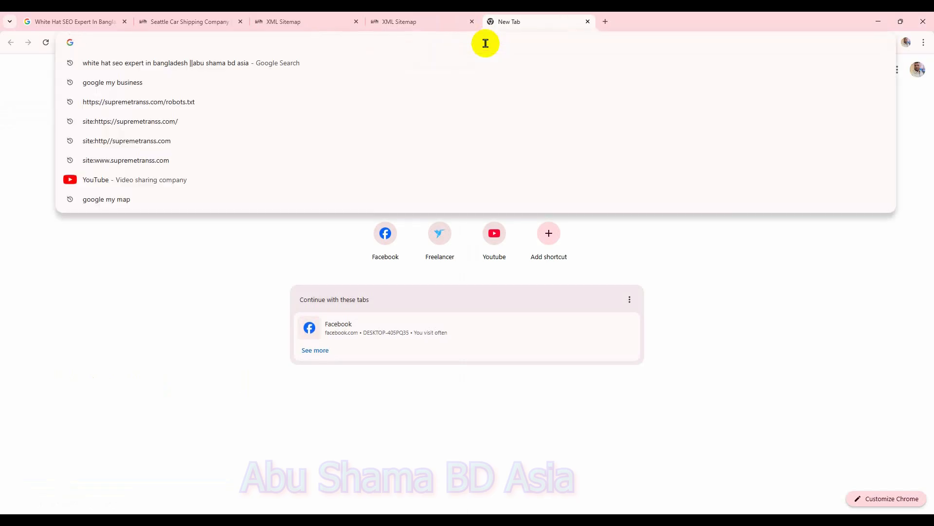
{"action": "key", "text": "ctrl+v"}
{"action": "key", "text": "Return"}
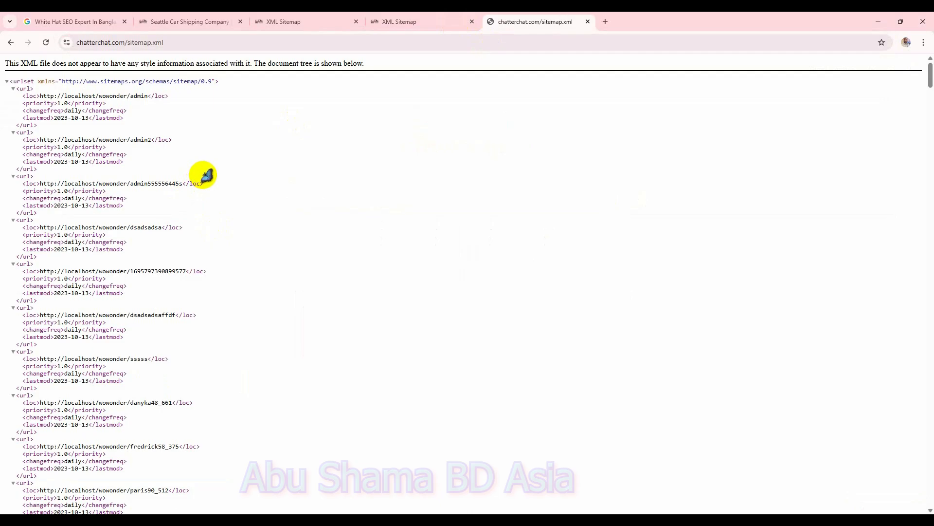
Step: Compare the two open XML Sitemap pages of supremetranss.com
{"action": "left_click", "coordinate": [403, 23]}
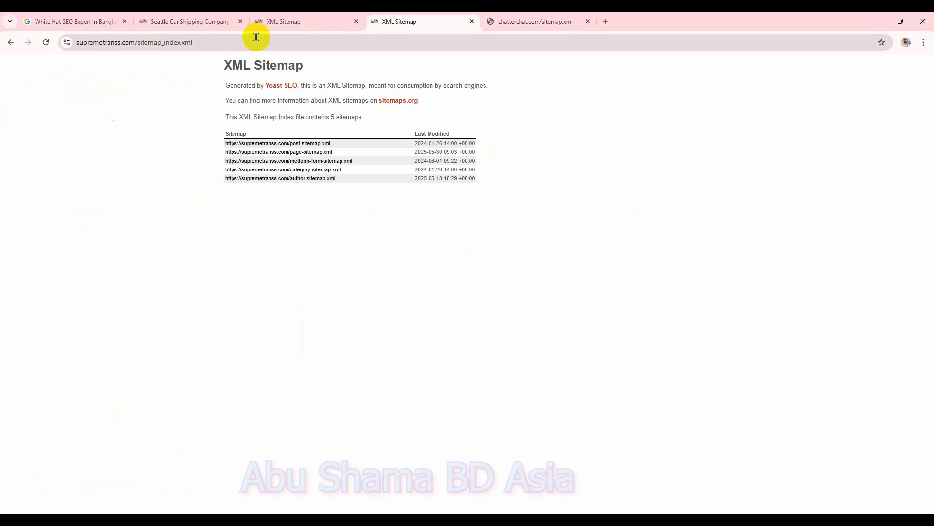
{"action": "left_click", "coordinate": [294, 22]}
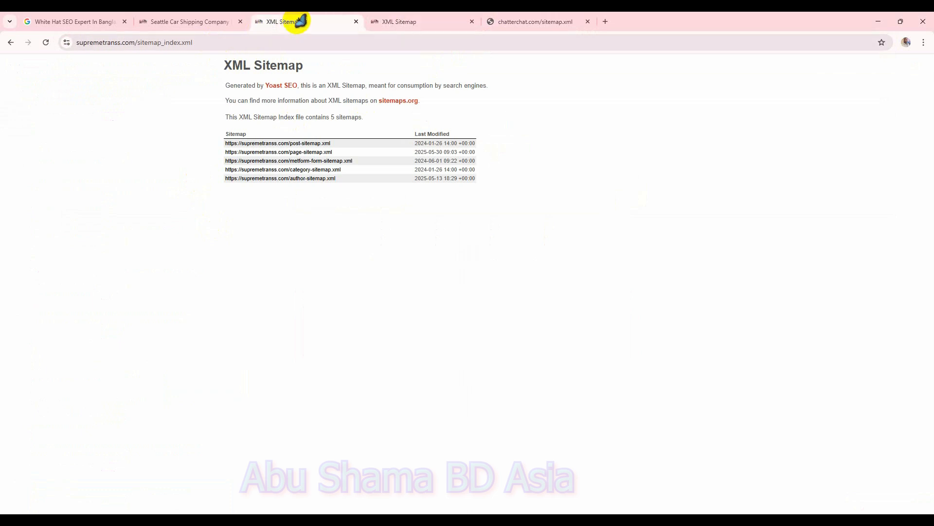
{"action": "left_click", "coordinate": [396, 22]}
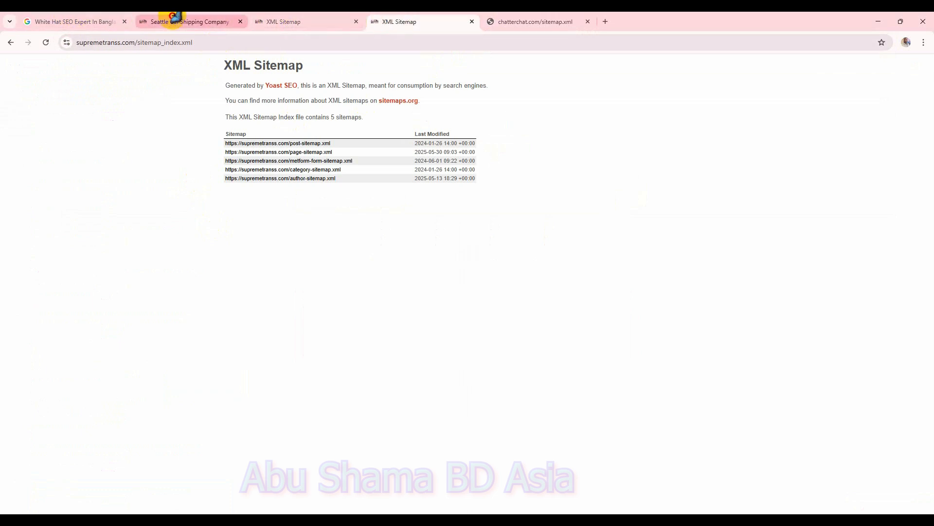
{"action": "left_click", "coordinate": [174, 21]}
{"action": "right_click", "coordinate": [221, 42]}
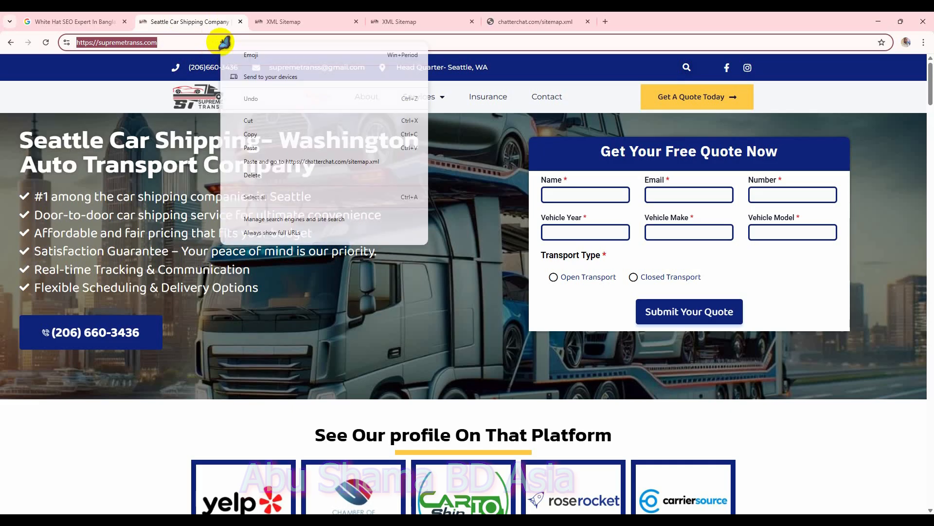
{"action": "left_click", "coordinate": [269, 134]}
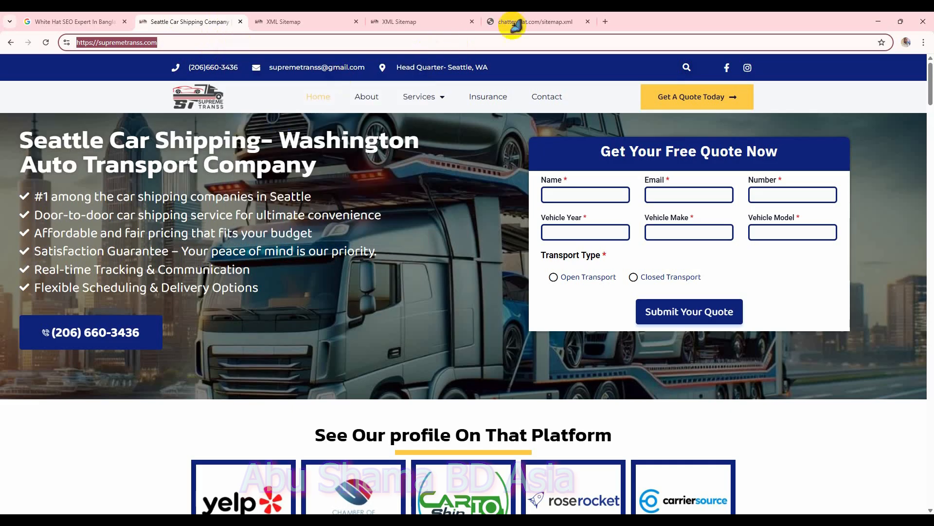
{"action": "left_click", "coordinate": [511, 21]}
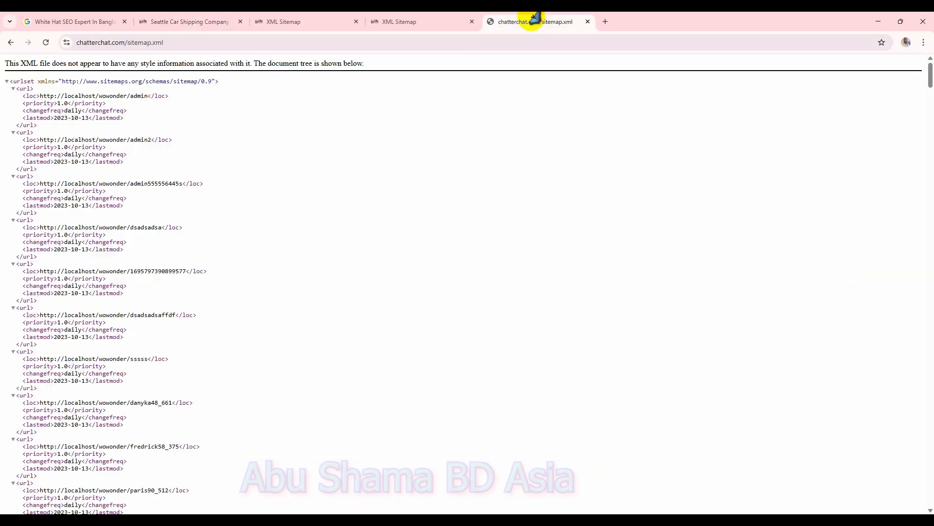
{"action": "left_click", "coordinate": [127, 44]}
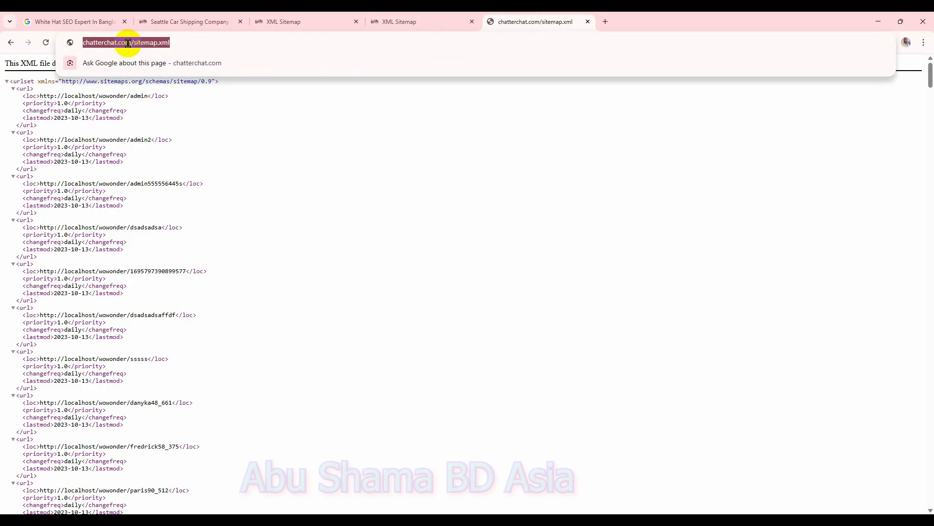
{"action": "left_click", "coordinate": [141, 43]}
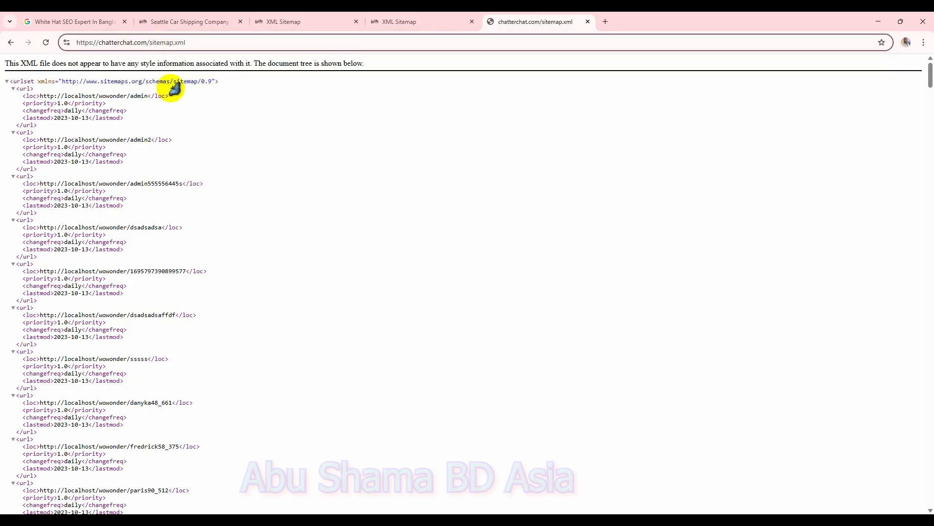
{"action": "key", "text": "BackSpace"}
{"action": "key", "text": "BackSpace"}
{"action": "key", "text": "BackSpace"}
{"action": "key", "text": "BackSpace"}
{"action": "key", "text": "BackSpace"}
{"action": "key", "text": "BackSpace"}
{"action": "key", "text": "BackSpace"}
{"action": "key", "text": "BackSpace"}
{"action": "key", "text": "BackSpace"}
{"action": "key", "text": "BackSpace"}
{"action": "key", "text": "BackSpace"}
{"action": "key", "text": "BackSpace"}
{"action": "key", "text": "BackSpace"}
{"action": "key", "text": "BackSpace"}
{"action": "key", "text": "BackSpace"}
{"action": "key", "text": "BackSpace"}
{"action": "key", "text": "BackSpace"}
{"action": "key", "text": "BackSpace"}
{"action": "key", "text": "BackSpace"}
{"action": "key", "text": "BackSpace"}
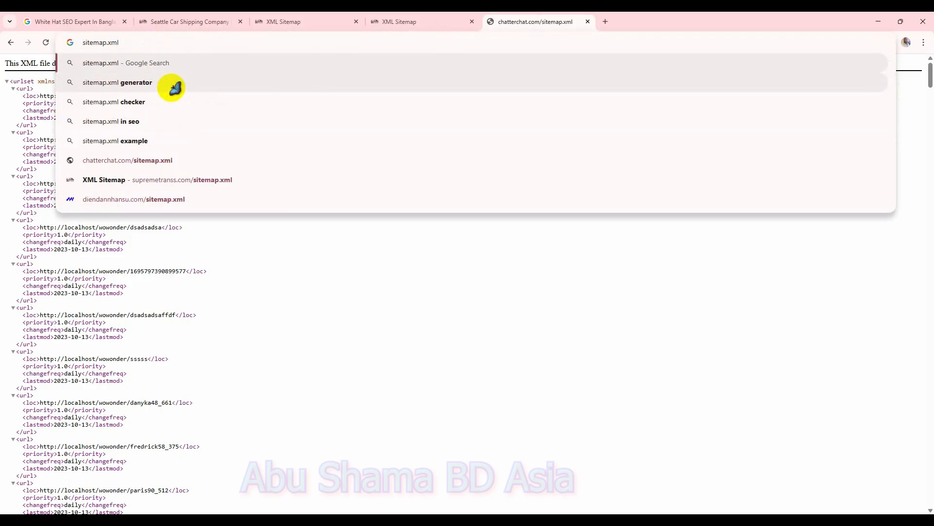
{"action": "key", "text": "ctrl+v"}
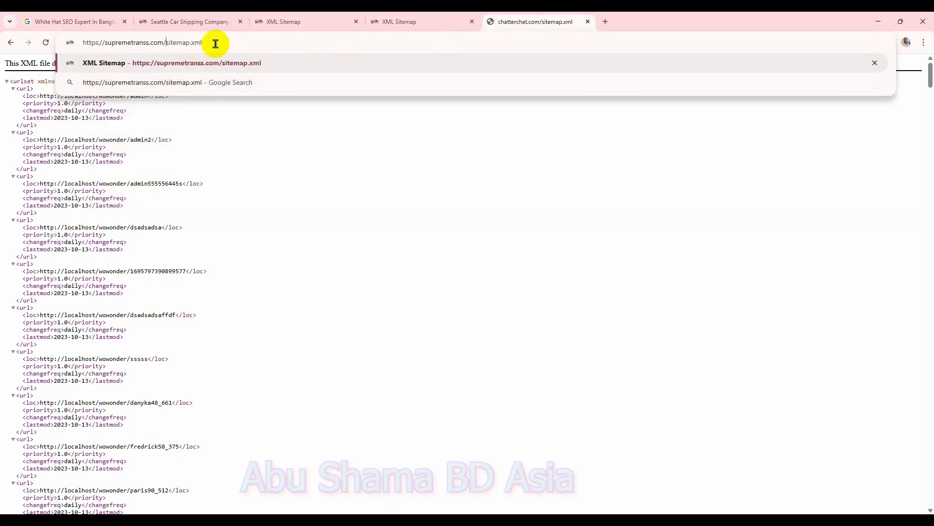
{"action": "key", "text": "Return"}
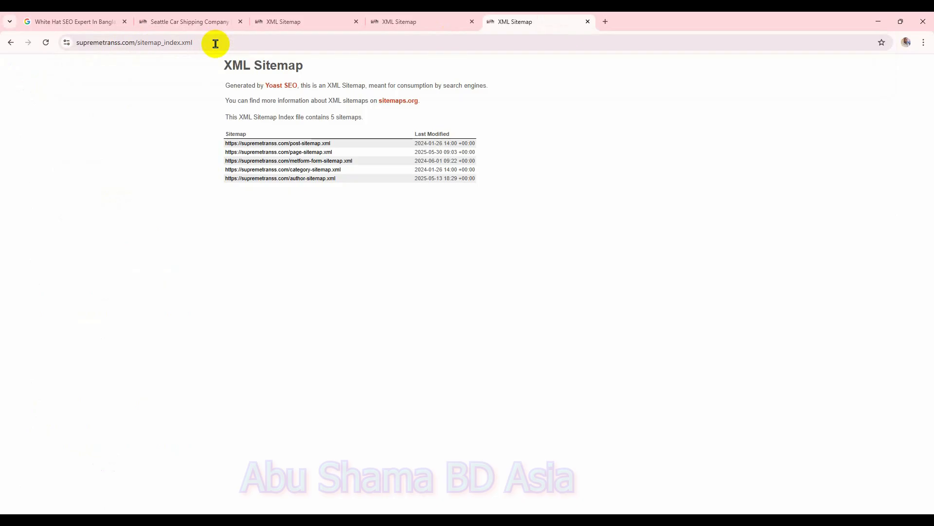
Step: Copy the loaded supremetranss.com/sitemap_index.xml address, switch to Excel and replace the XML Sitemap reference in cell E5 with it
{"action": "left_click", "coordinate": [216, 44]}
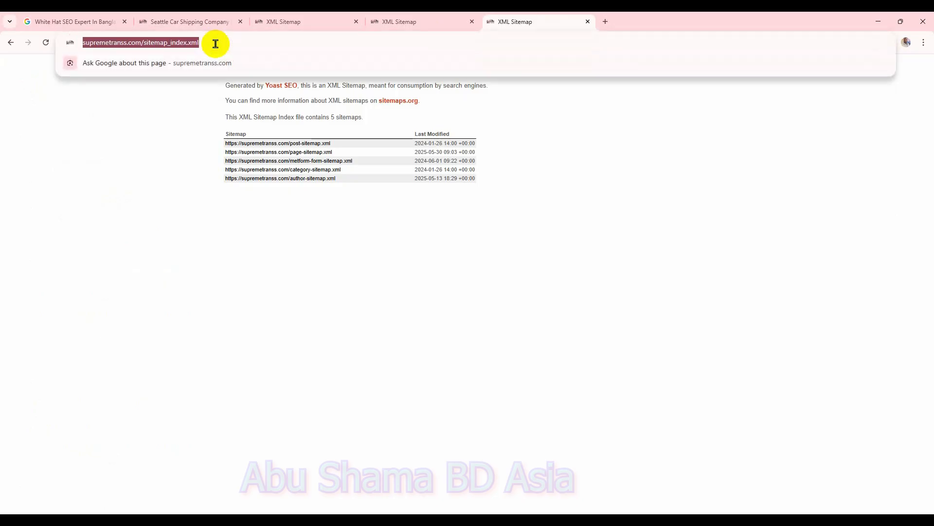
{"action": "right_click", "coordinate": [217, 44]}
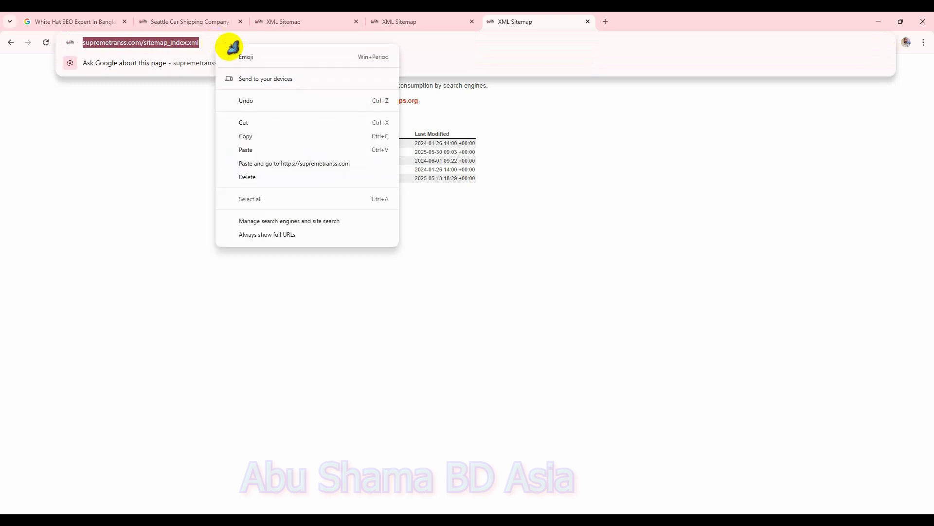
{"action": "left_click", "coordinate": [273, 134]}
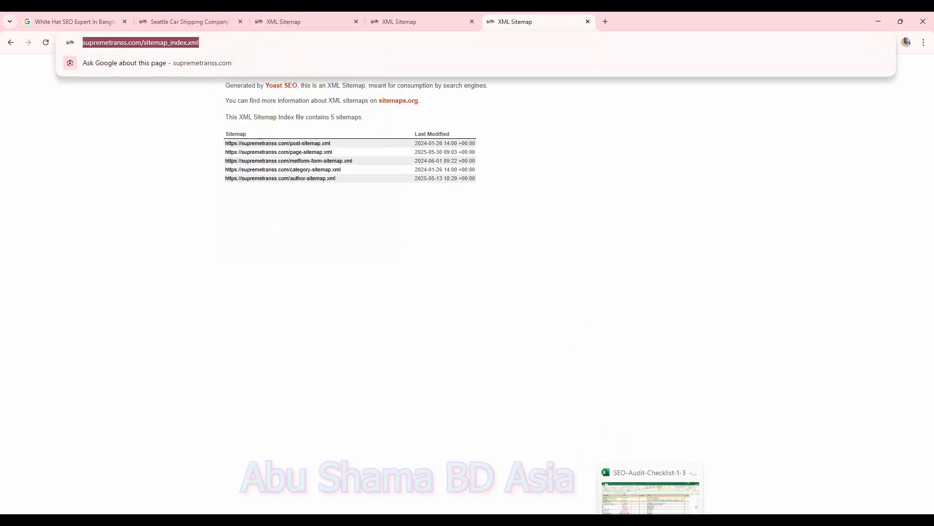
{"action": "left_click", "coordinate": [650, 523]}
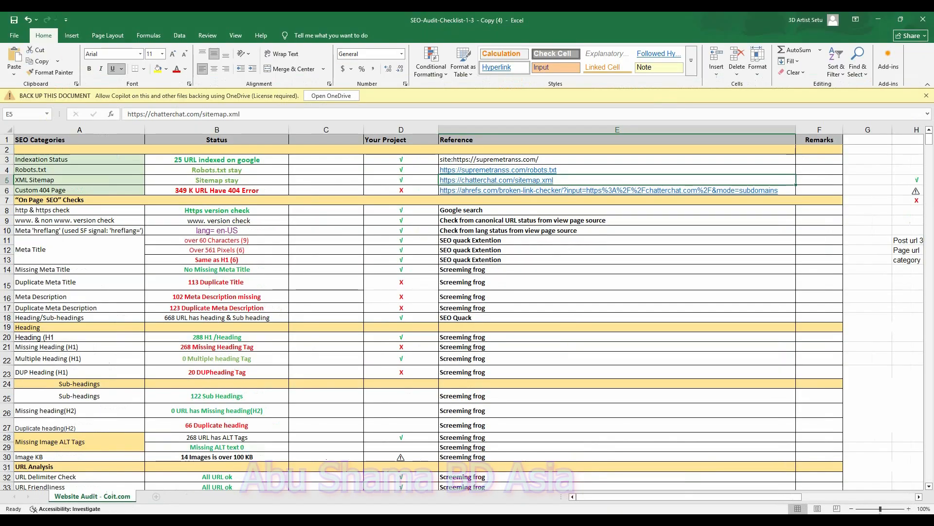
{"action": "double_click", "coordinate": [560, 181]}
{"action": "double_click", "coordinate": [560, 180]}
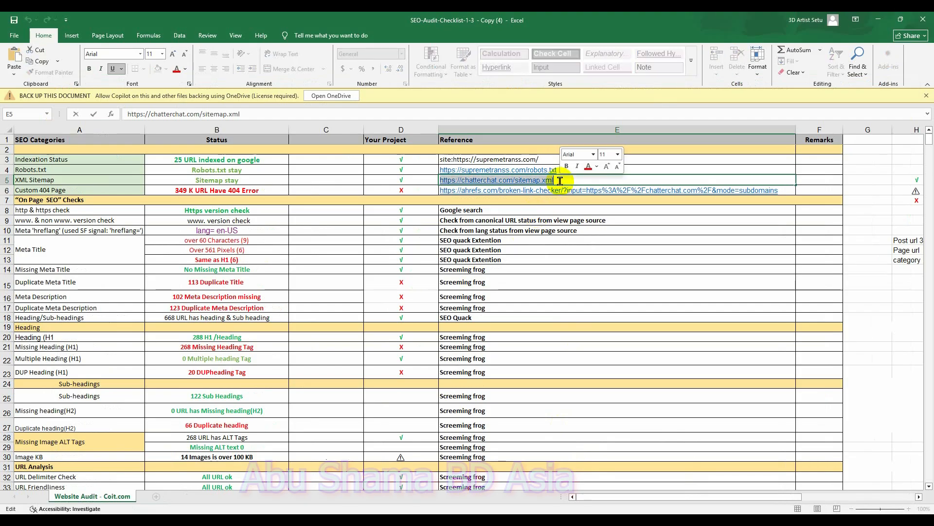
{"action": "key", "text": "ctrl+v"}
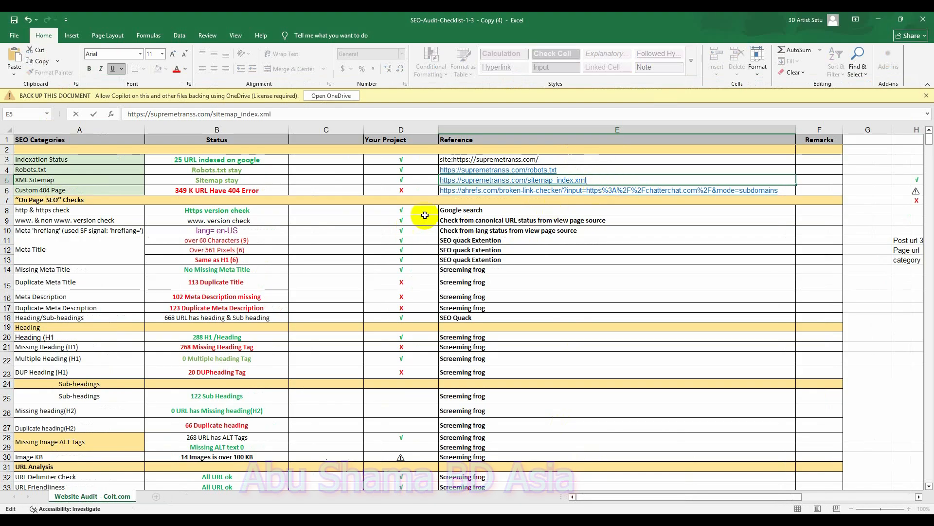
Step: Change the XML Sitemap status in cell B5 to Sitemap Absent
{"action": "left_click", "coordinate": [249, 179]}
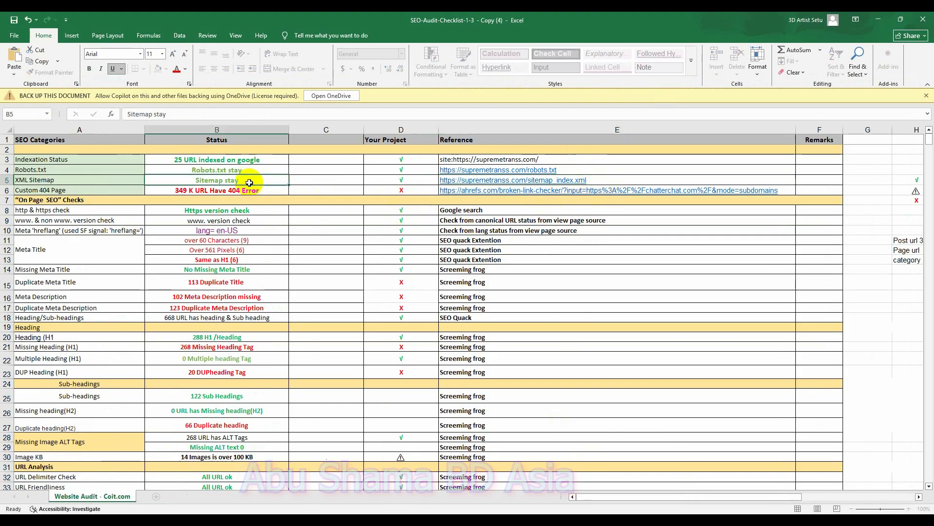
{"action": "double_click", "coordinate": [249, 180]}
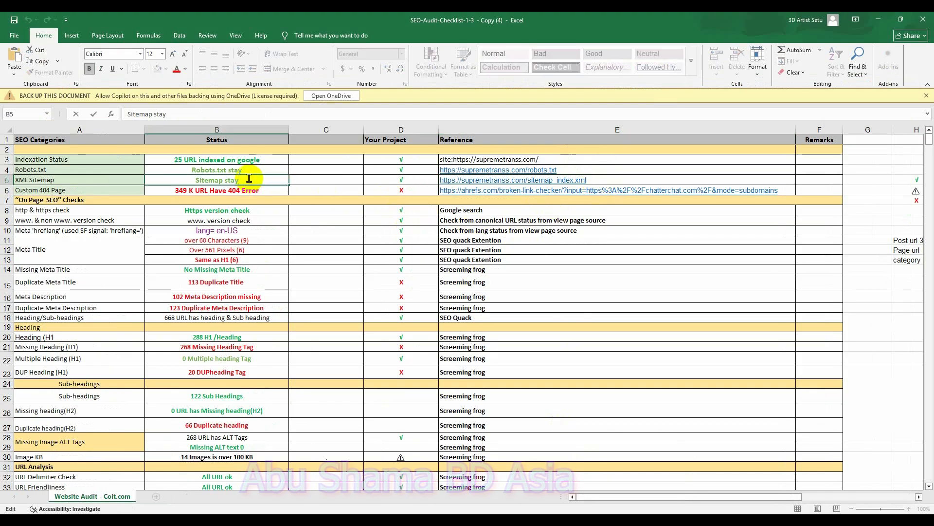
{"action": "key", "text": "BackSpace"}
{"action": "key", "text": "BackSpace"}
{"action": "key", "text": "BackSpace"}
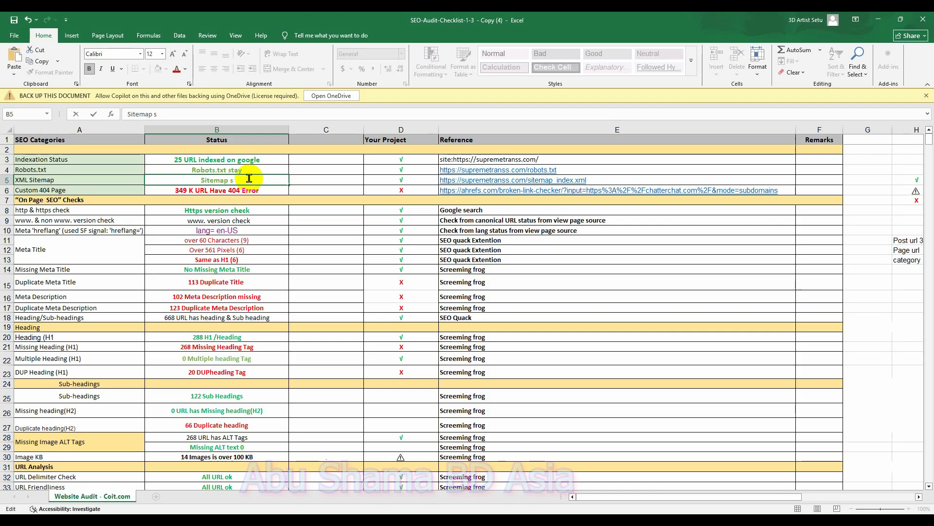
{"action": "type", "text": "Absent"}
Step: Replace the XML Sitemap check mark in cell D5 with the red X copied from cell D6
{"action": "left_click", "coordinate": [403, 190]}
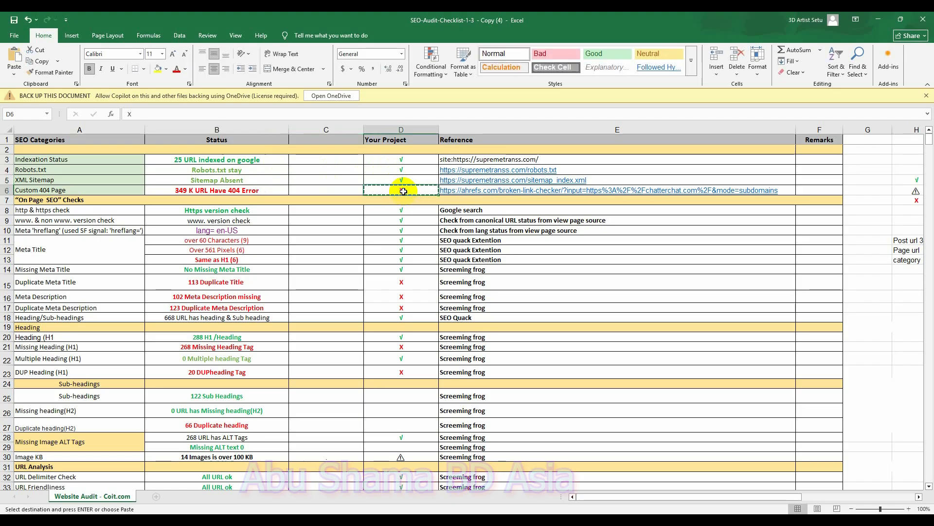
{"action": "key", "text": "ctrl+c"}
{"action": "double_click", "coordinate": [398, 179]}
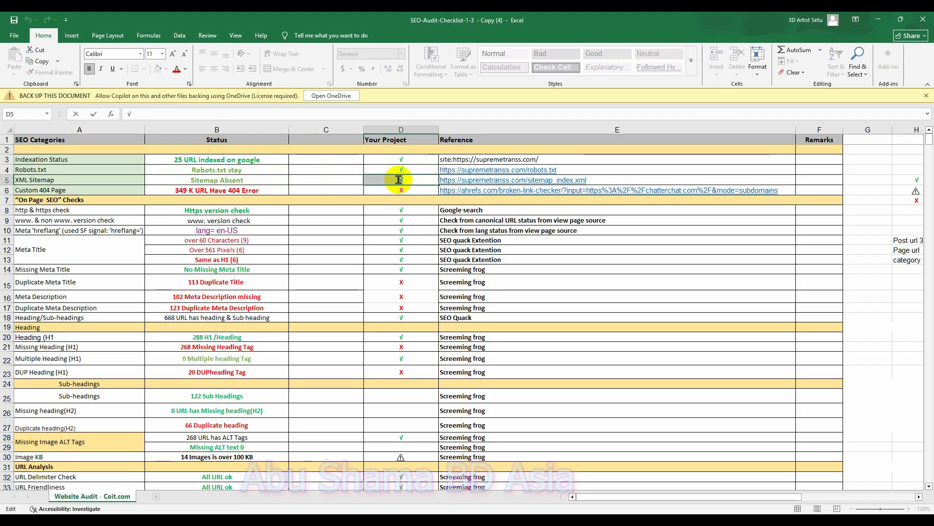
{"action": "left_click", "coordinate": [424, 179]}
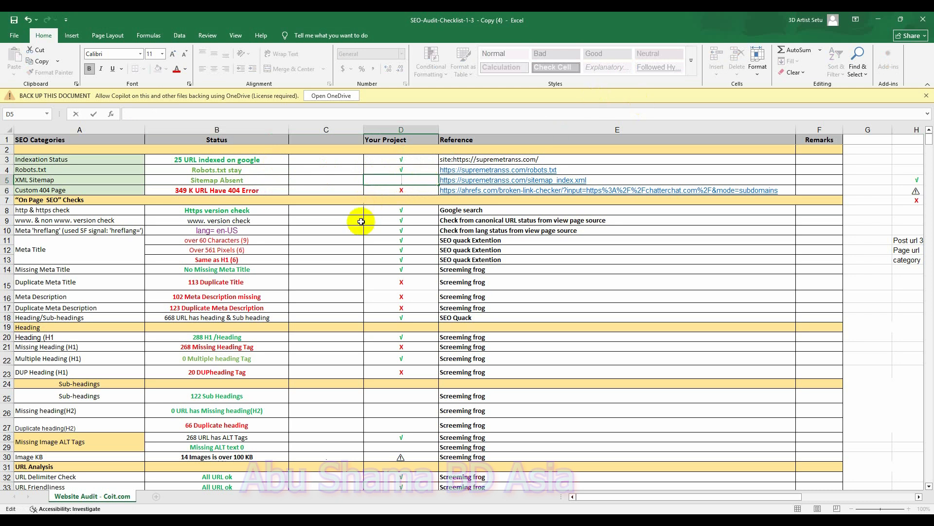
{"action": "left_click", "coordinate": [412, 190]}
{"action": "key", "text": "ctrl+c"}
{"action": "left_click", "coordinate": [410, 178]}
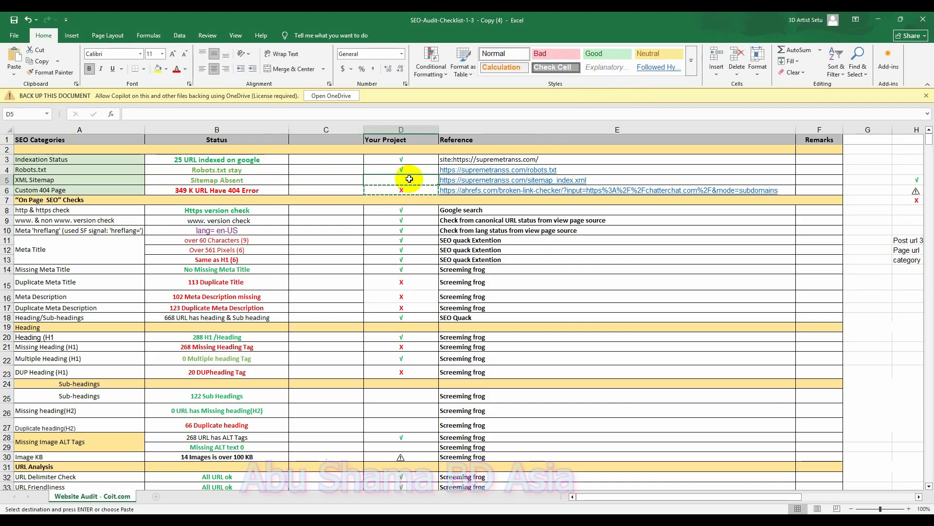
{"action": "key", "text": "ctrl+v"}
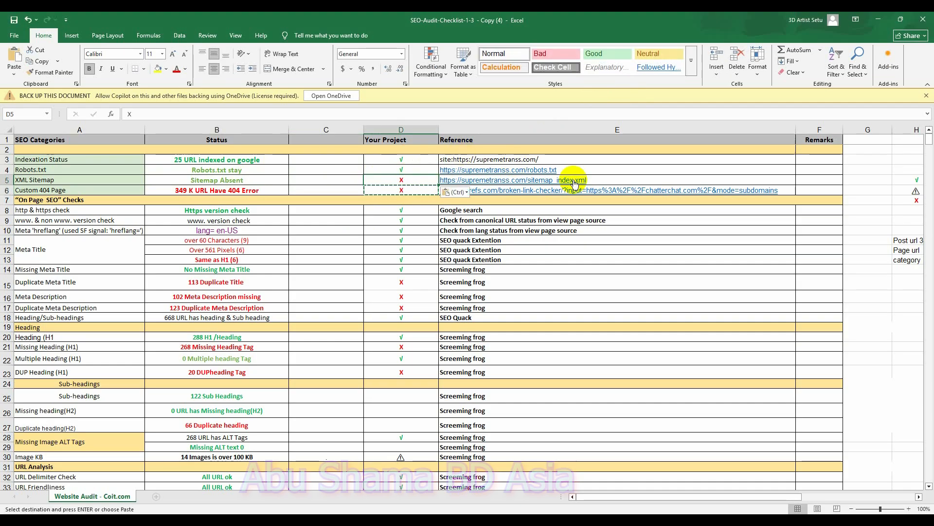
Step: Colour the Sitemap Absent text in cell B5 red
{"action": "left_click", "coordinate": [246, 180]}
{"action": "double_click", "coordinate": [237, 180]}
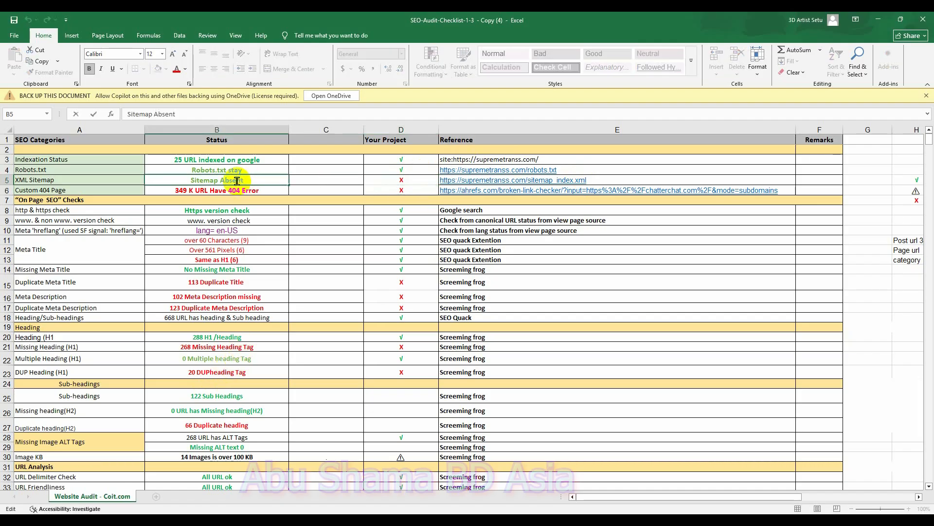
{"action": "double_click", "coordinate": [244, 179]}
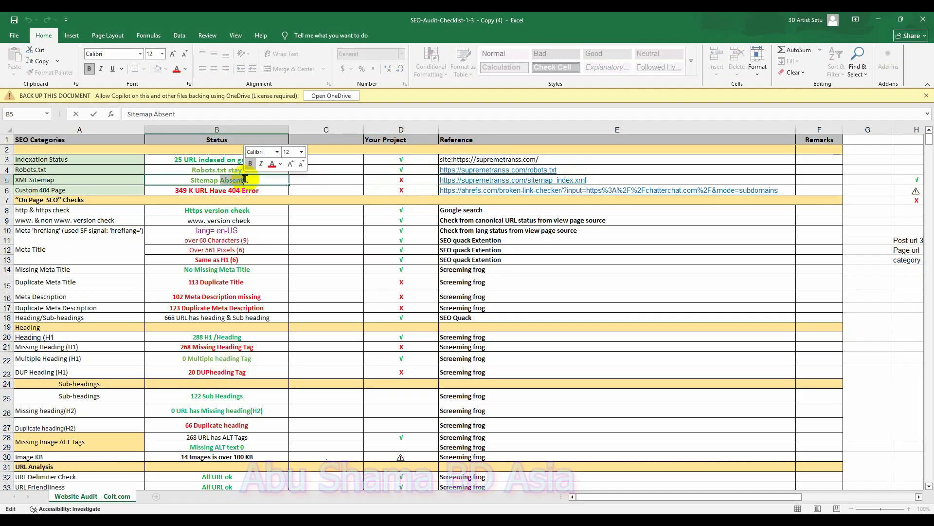
{"action": "left_click", "coordinate": [246, 180]}
{"action": "double_click", "coordinate": [248, 179]}
{"action": "left_click", "coordinate": [247, 179]}
{"action": "left_click_drag", "start_coordinate": [244, 179], "coordinate": [182, 180]}
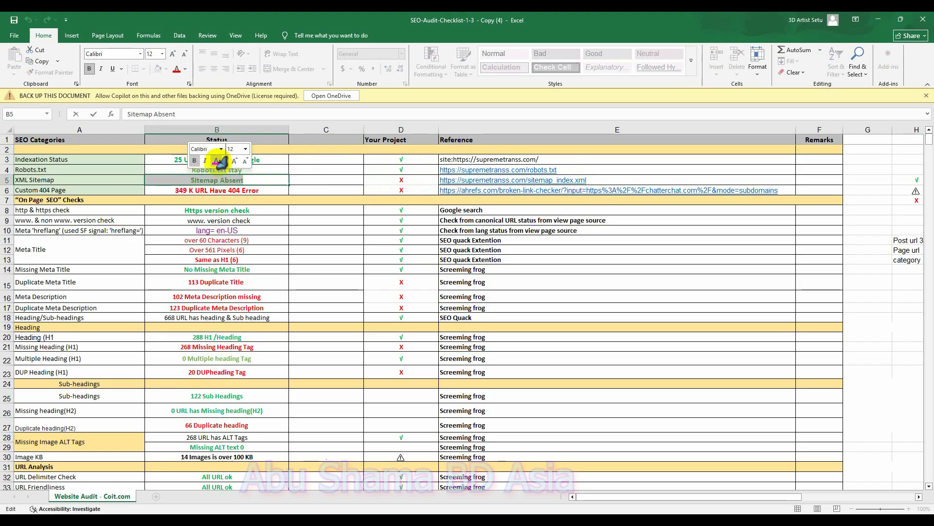
{"action": "left_click", "coordinate": [217, 161]}
{"action": "left_click", "coordinate": [266, 179]}
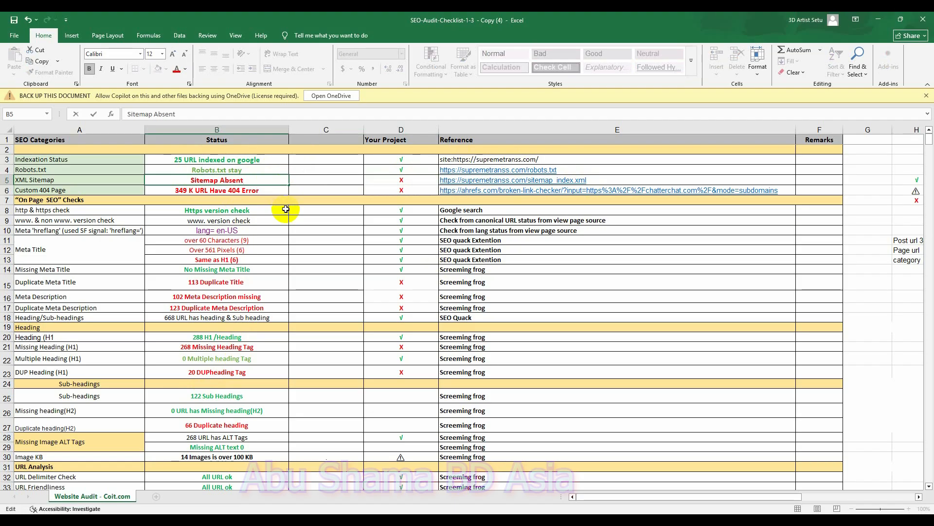
Step: Copy the Custom 404 Page reference link to the ahrefs broken link checker from cell E6
{"action": "left_click", "coordinate": [524, 511]}
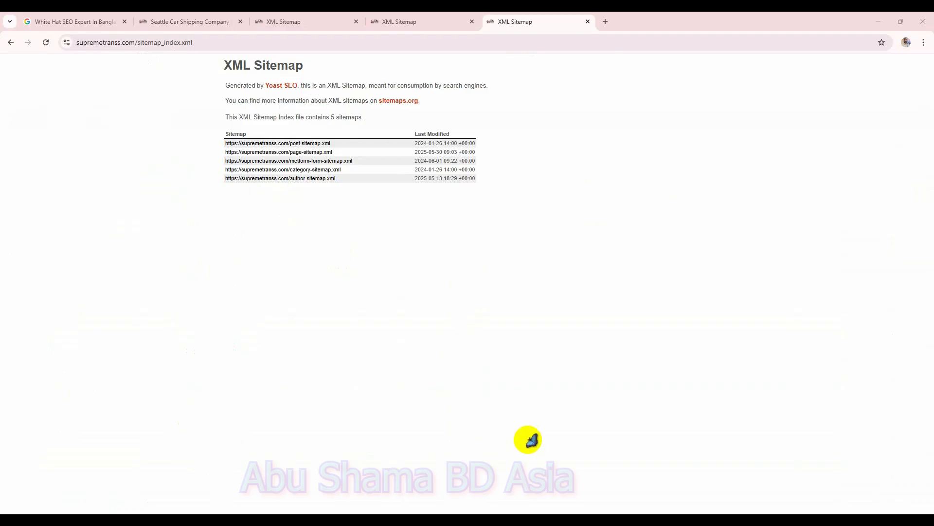
{"action": "left_click", "coordinate": [651, 512]}
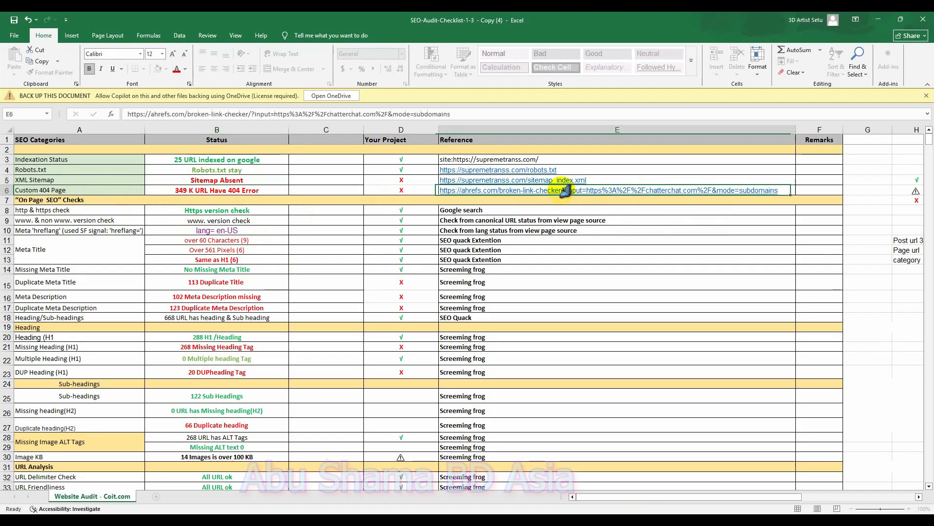
{"action": "left_click", "coordinate": [563, 190]}
{"action": "left_click", "coordinate": [448, 125]}
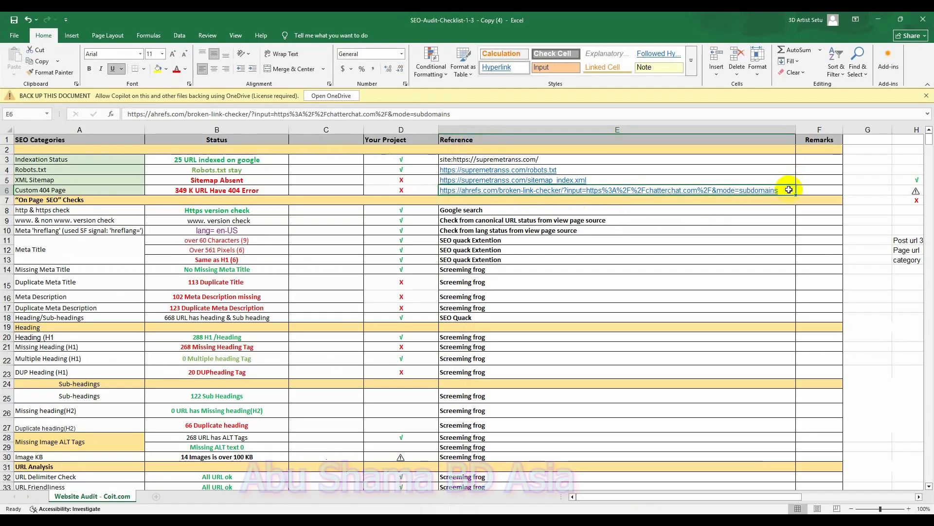
{"action": "key", "text": "ctrl+c"}
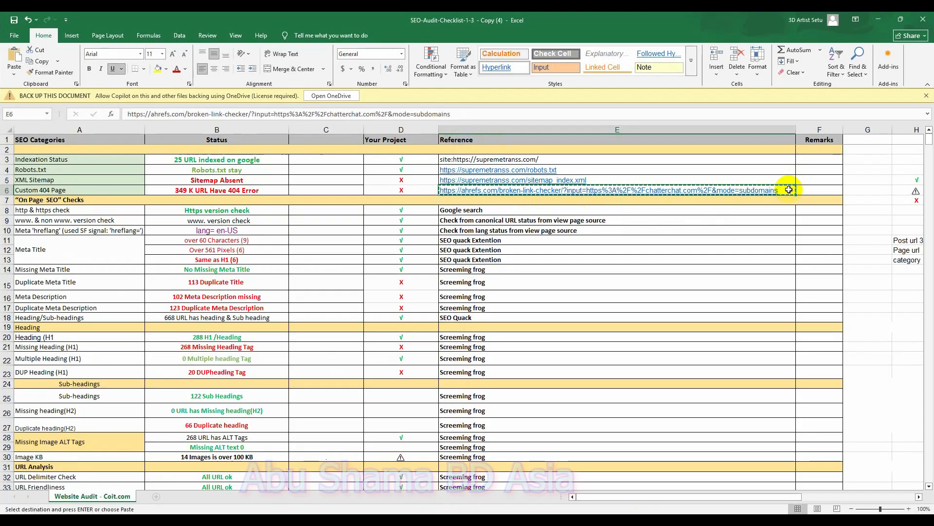
Step: Switch to Chrome, open the copied ahrefs broken-link-checker address in a new tab and look through the chatterchat.com results
{"action": "key", "text": "alt+Tab"}
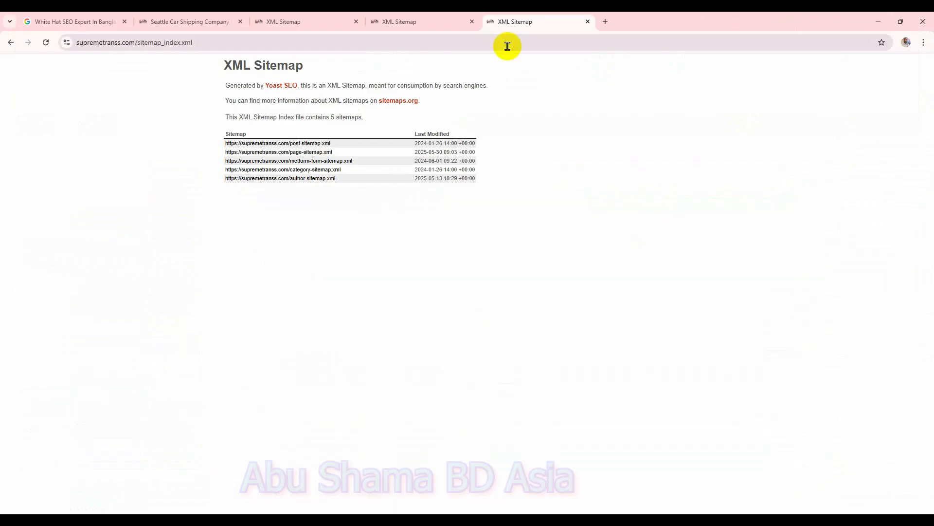
{"action": "left_click", "coordinate": [609, 23]}
{"action": "left_click", "coordinate": [603, 39]}
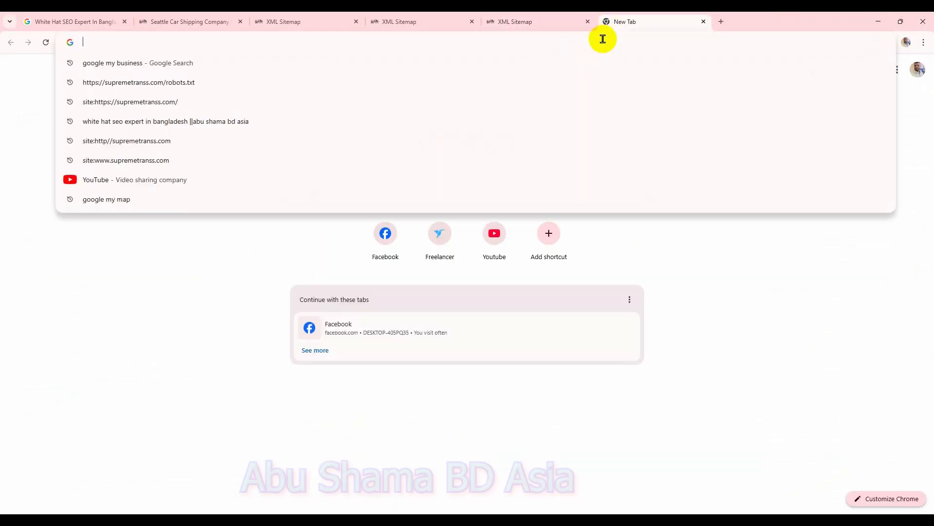
{"action": "type", "text": "as"}
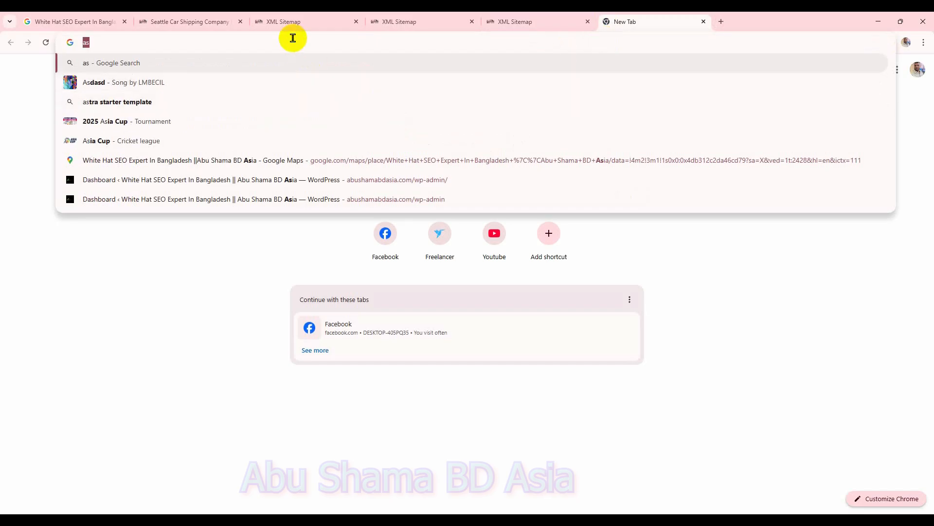
{"action": "key", "text": "ctrl+v"}
{"action": "key", "text": "Return"}
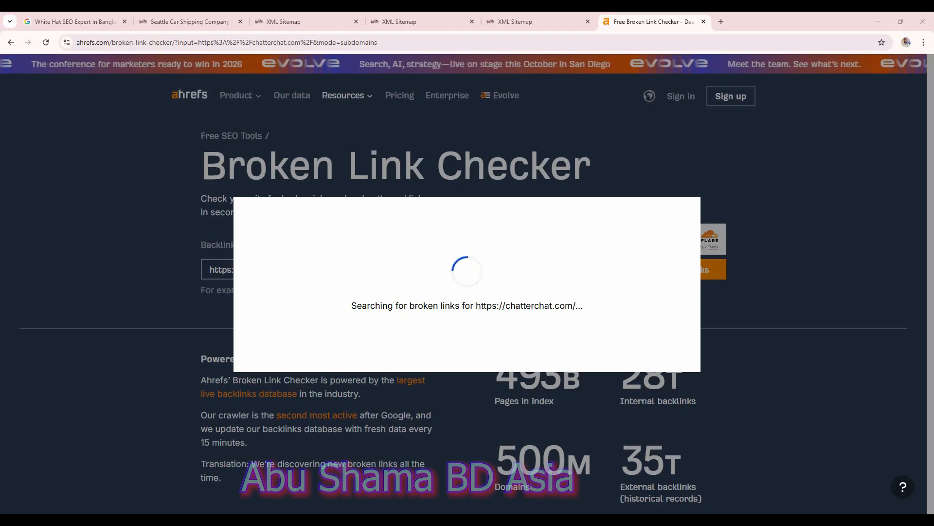
{"action": "left_click", "coordinate": [697, 201]}
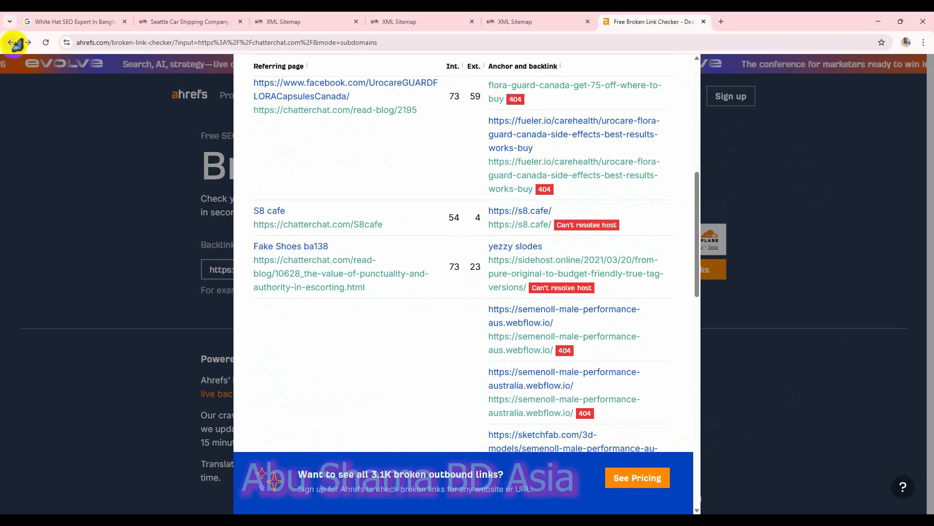
{"action": "left_click", "coordinate": [12, 43]}
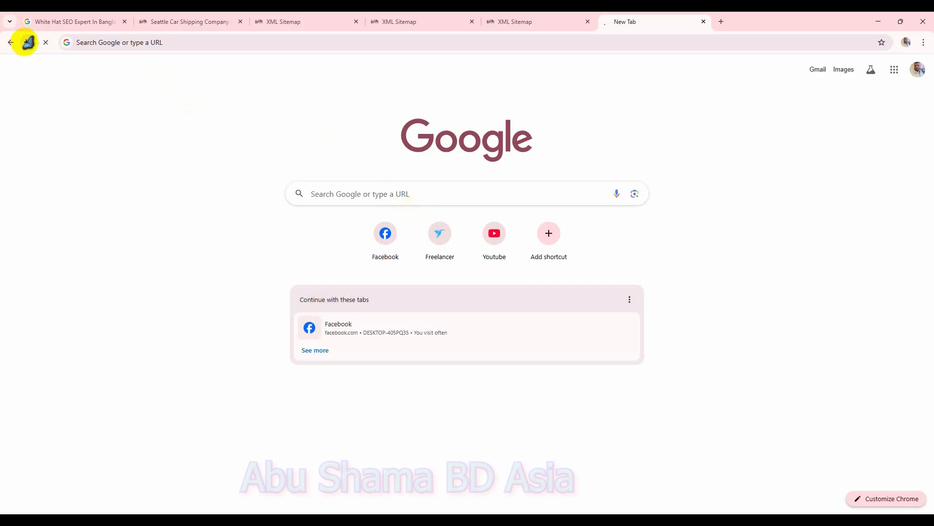
{"action": "left_click", "coordinate": [29, 43]}
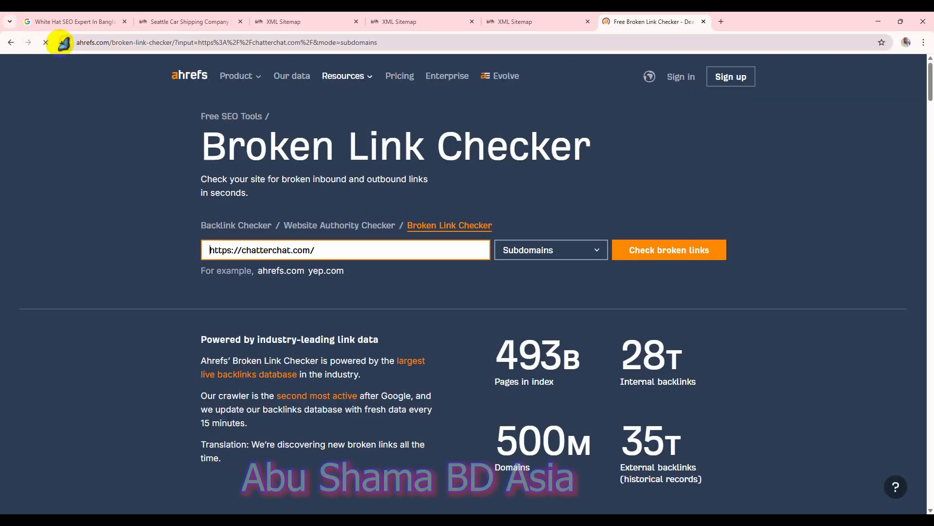
{"action": "triple_click", "coordinate": [327, 273]}
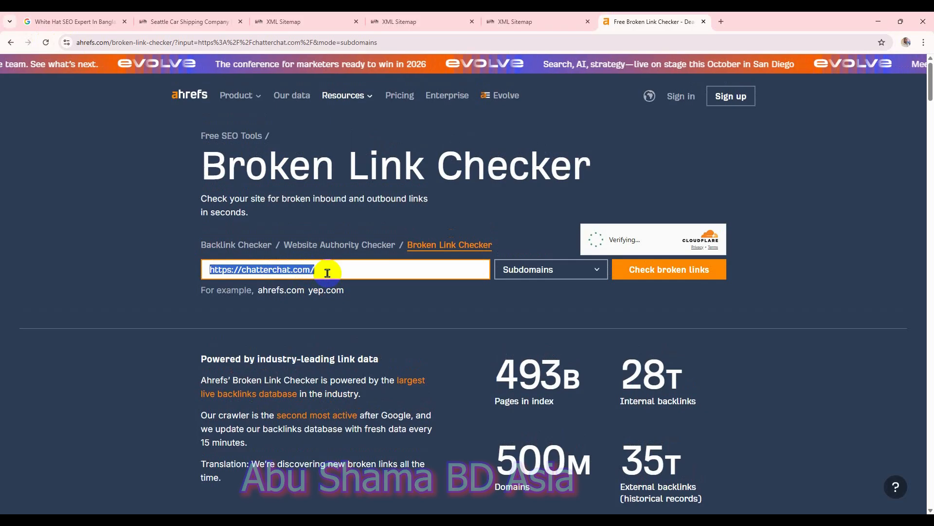
{"action": "type", "text": "www.Supremetranss.com"}
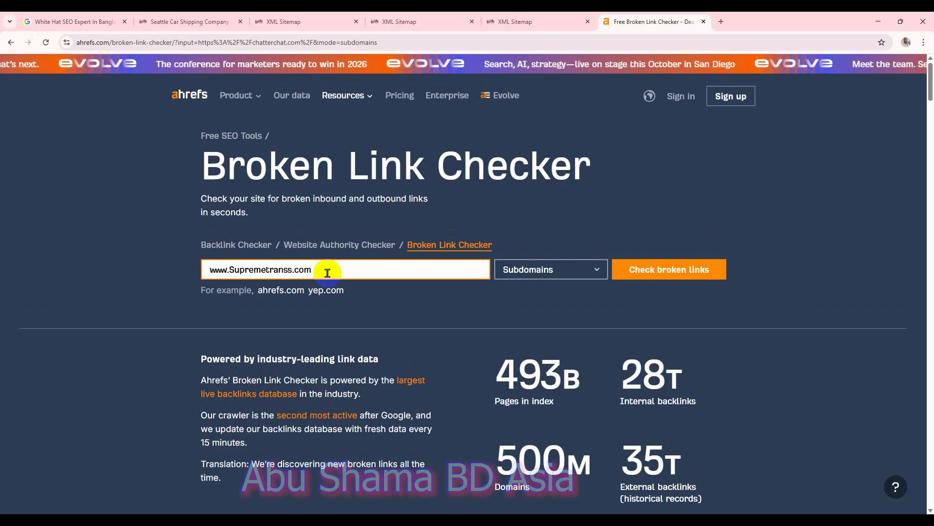
{"action": "left_click", "coordinate": [707, 266]}
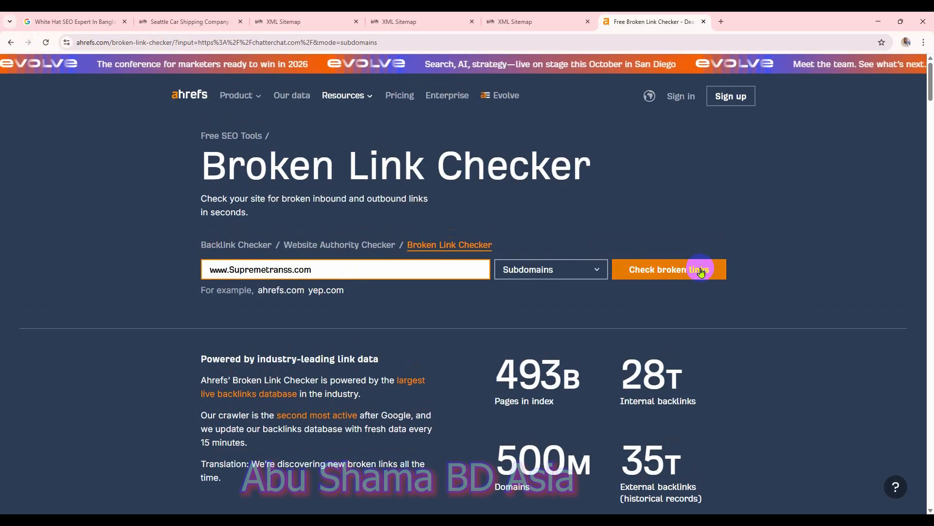
{"action": "left_click", "coordinate": [701, 274]}
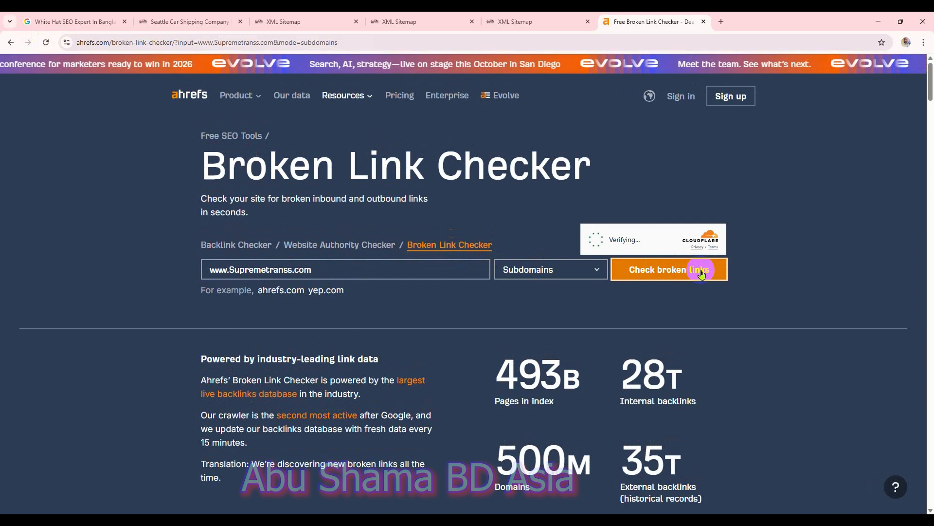
{"action": "left_click", "coordinate": [701, 273]}
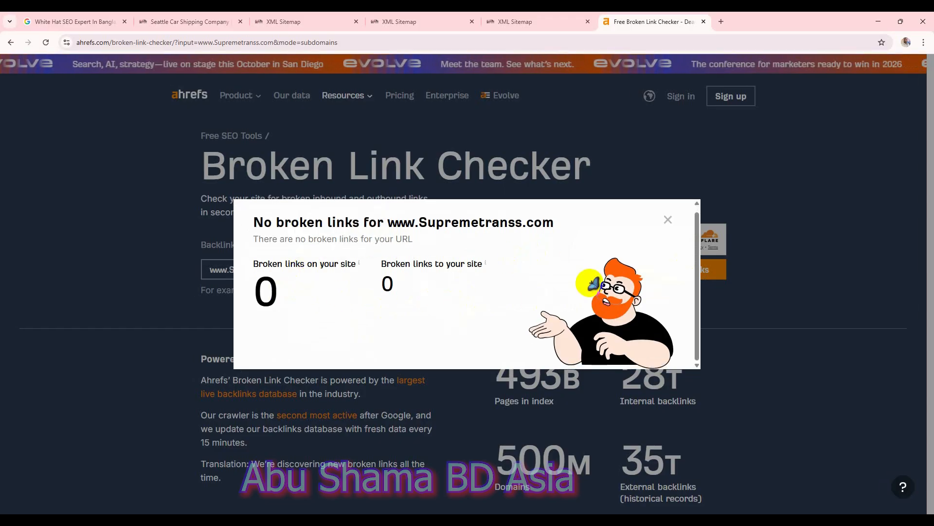
{"action": "left_click", "coordinate": [670, 222]}
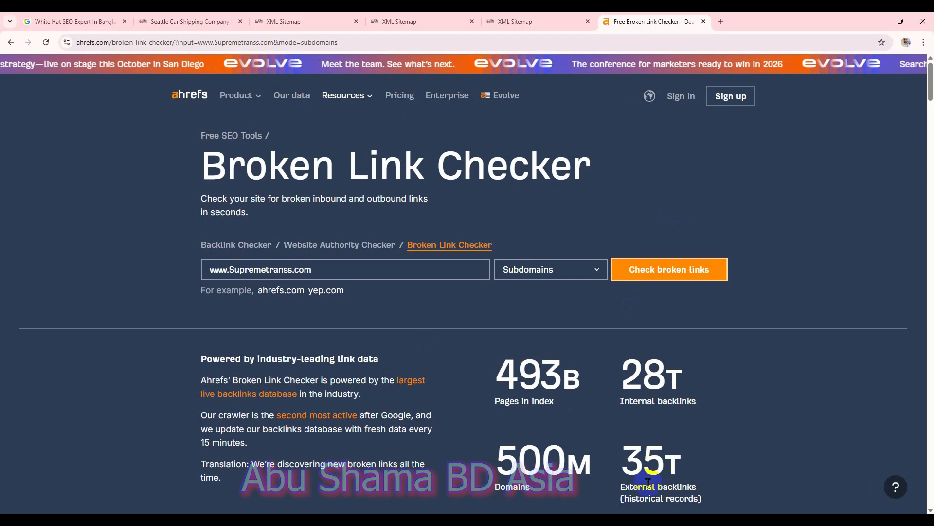
Step: Switch to Excel and change the Custom 404 Page status in cell B6 to "0 URL Have 404 Error"
{"action": "mouse_move", "coordinate": [672, 521]}
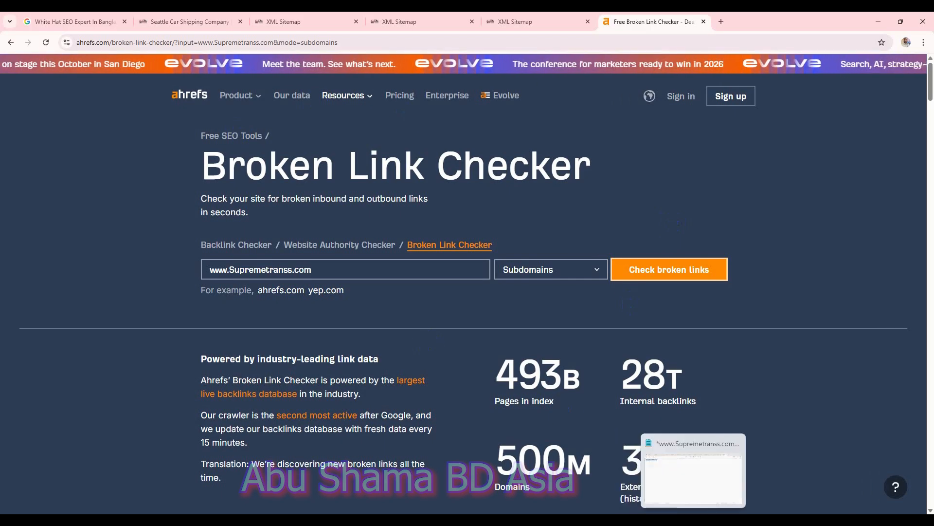
{"action": "left_click", "coordinate": [650, 520]}
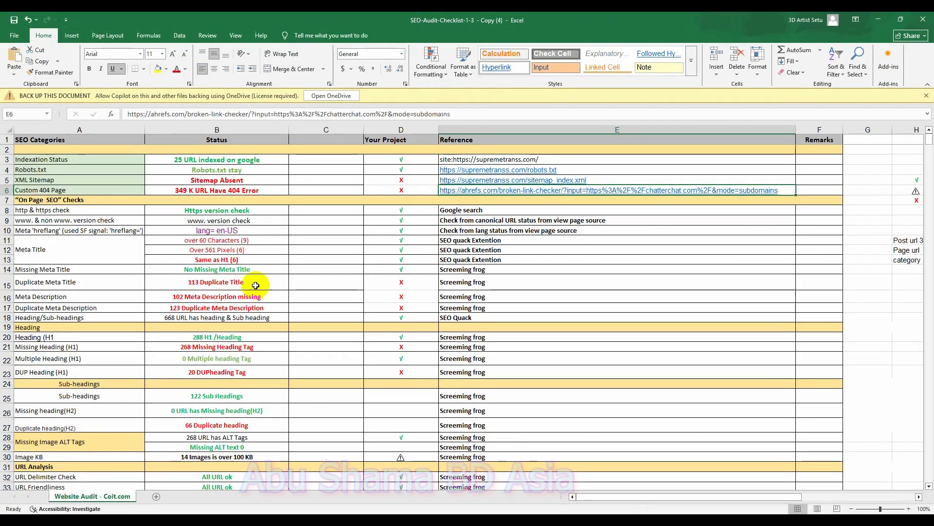
{"action": "left_click", "coordinate": [189, 191]}
{"action": "double_click", "coordinate": [189, 191]}
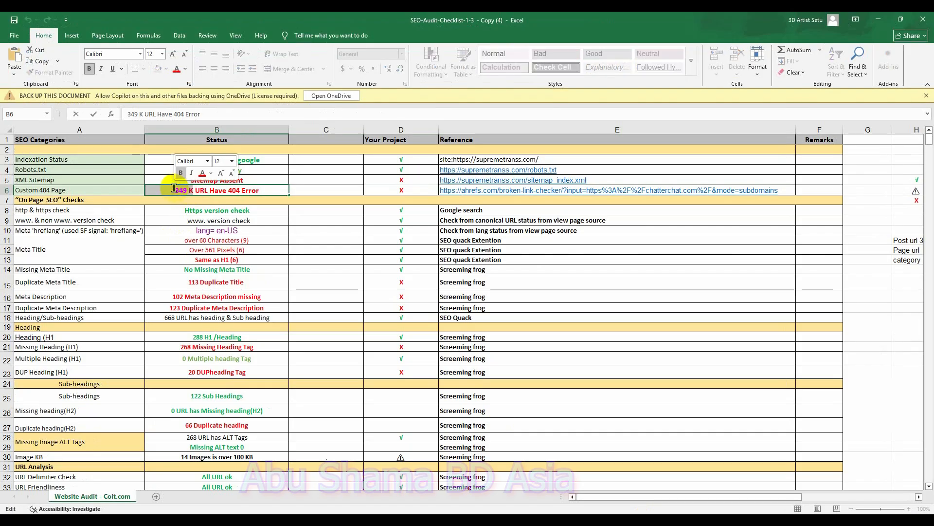
{"action": "type", "text": "0"}
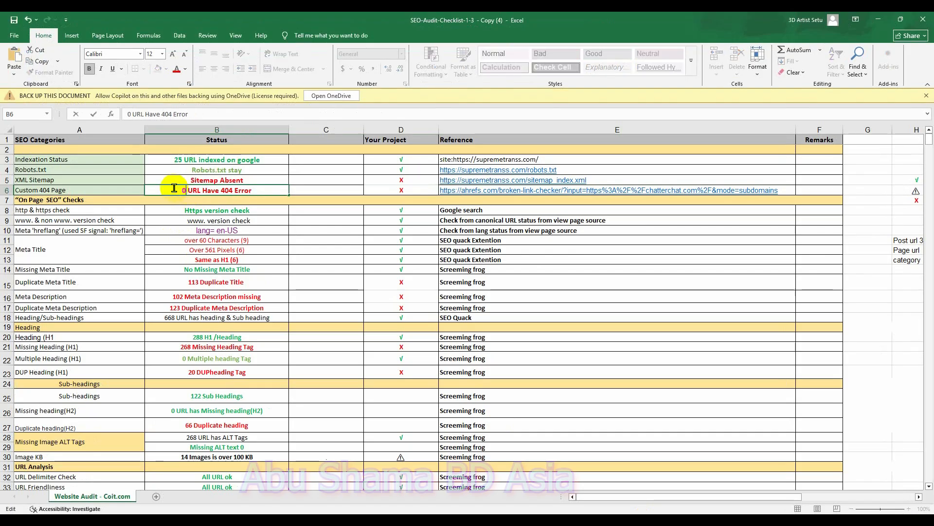
Step: Colour the Custom 404 Page status text in cell B6 green
{"action": "double_click", "coordinate": [259, 189]}
{"action": "left_click_drag", "start_coordinate": [264, 188], "coordinate": [181, 189]}
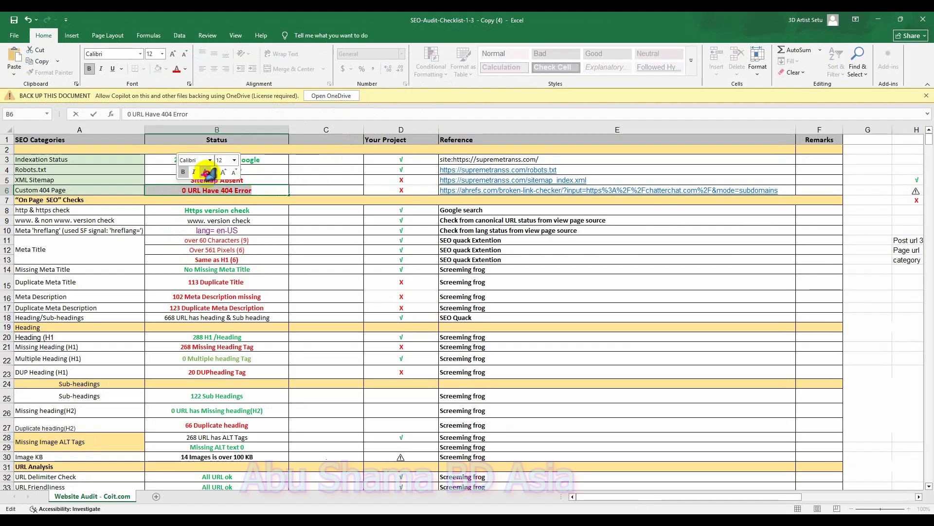
{"action": "left_click", "coordinate": [212, 172]}
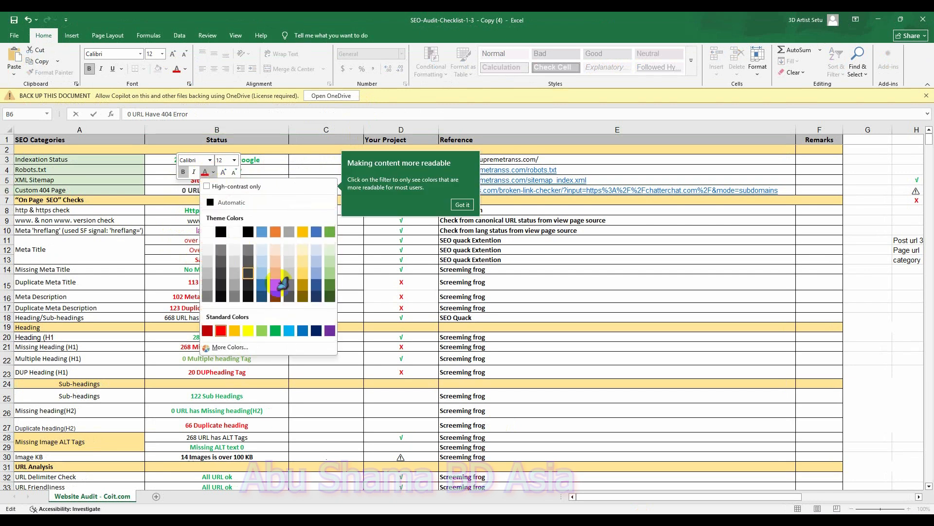
{"action": "left_click", "coordinate": [331, 235]}
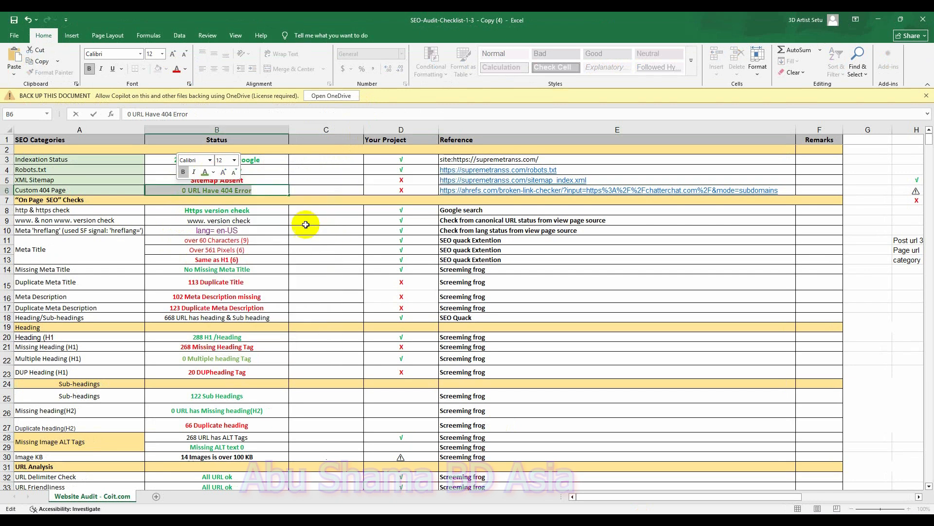
Step: Replace the Custom 404 Page mark in cell D6 with the green check mark copied from cell D4
{"action": "left_click", "coordinate": [405, 189]}
{"action": "left_click", "coordinate": [406, 167]}
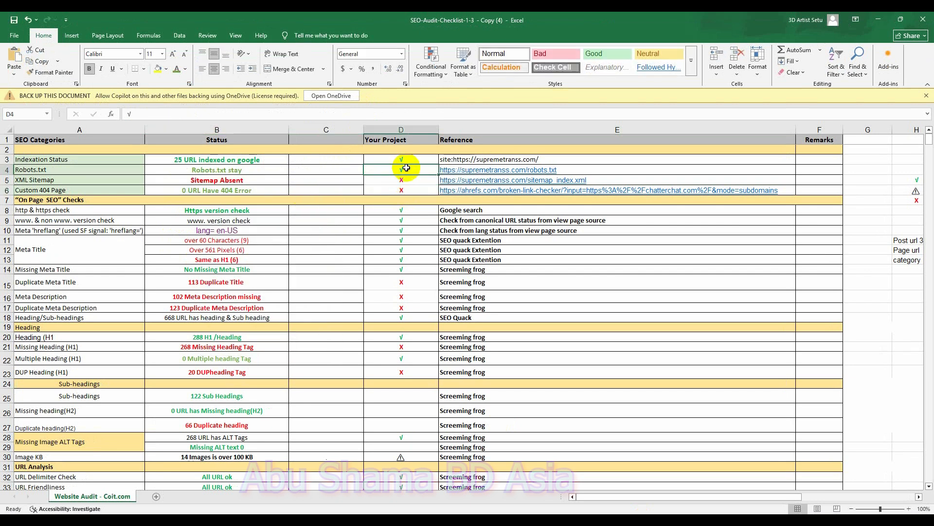
{"action": "key", "text": "ctrl+c"}
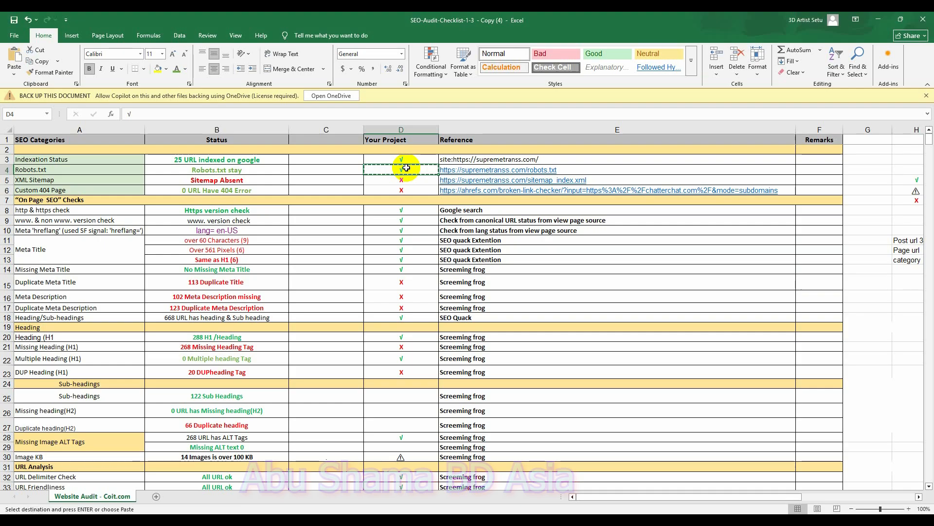
{"action": "left_click", "coordinate": [412, 190]}
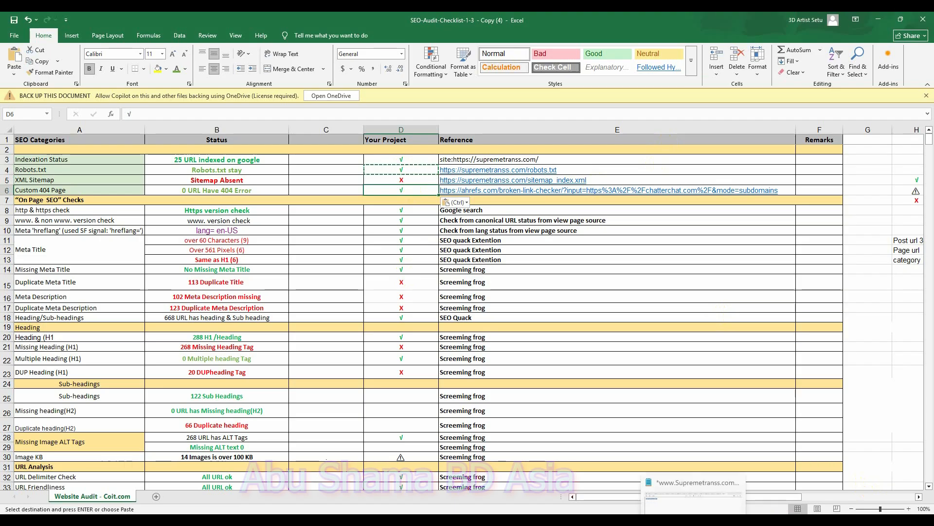
{"action": "left_click", "coordinate": [694, 520]}
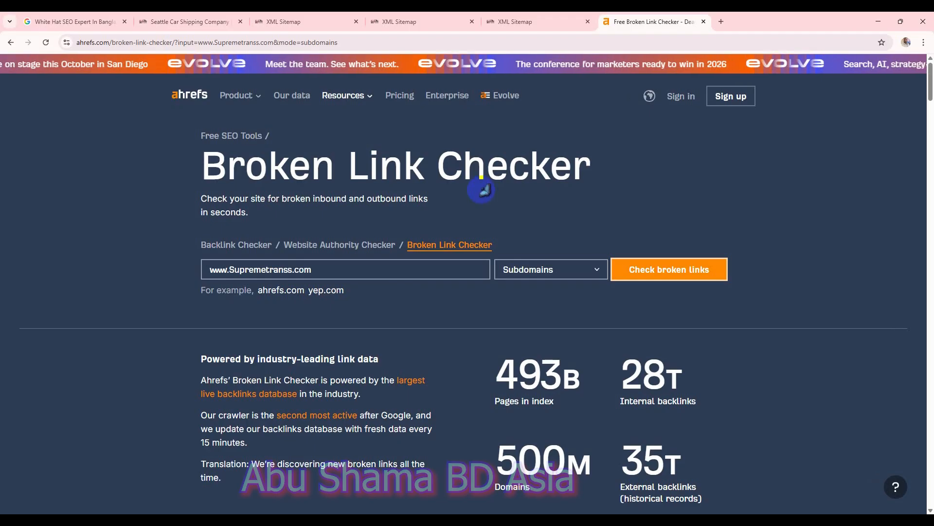
{"action": "left_click", "coordinate": [412, 39]}
{"action": "right_click", "coordinate": [414, 43]}
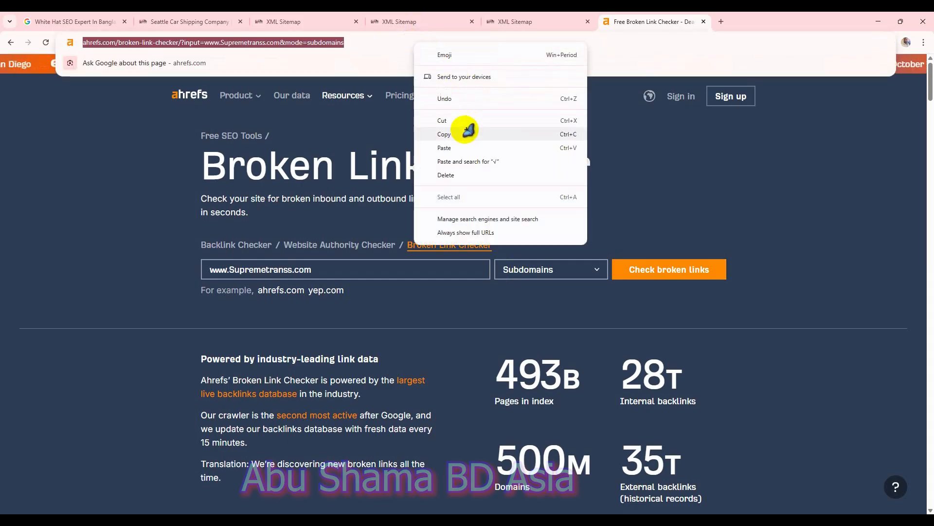
{"action": "left_click", "coordinate": [450, 134]}
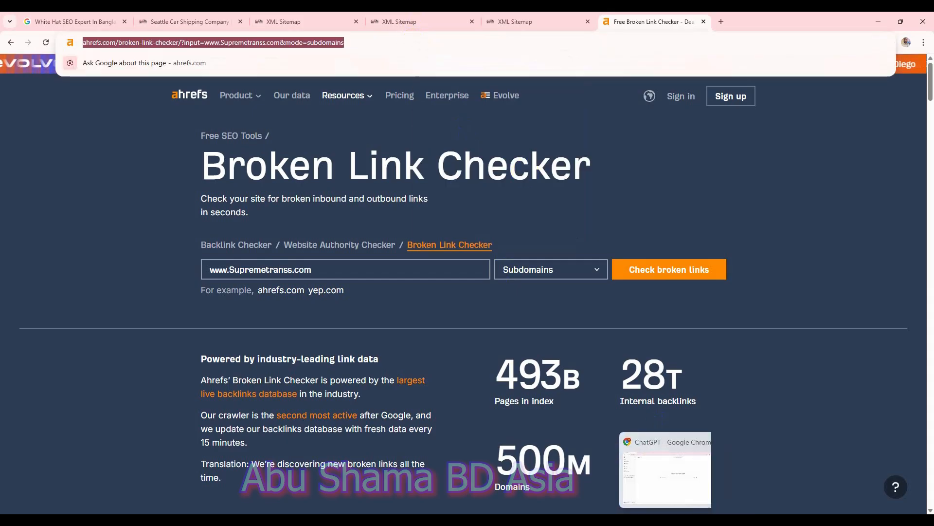
{"action": "left_click", "coordinate": [655, 519]}
{"action": "double_click", "coordinate": [787, 189]}
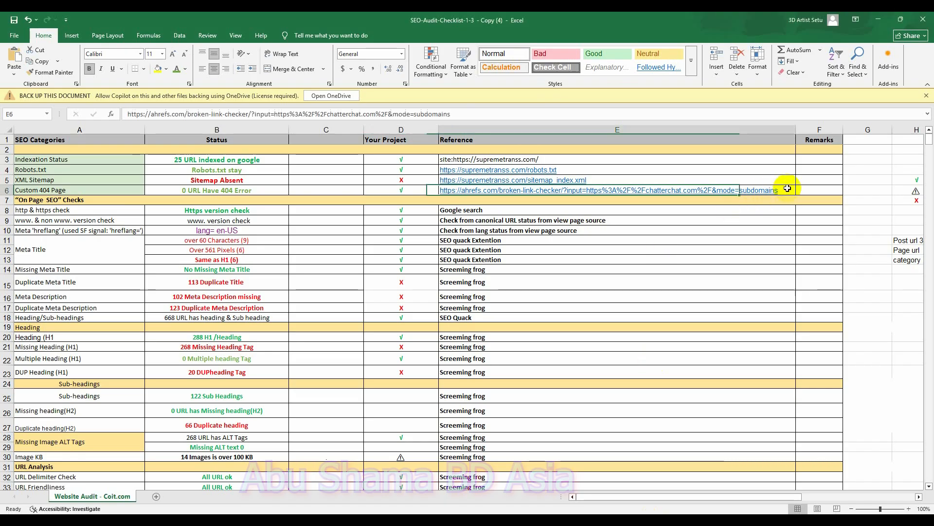
{"action": "double_click", "coordinate": [787, 189]}
{"action": "left_click", "coordinate": [787, 189]}
{"action": "left_click_drag", "start_coordinate": [787, 188], "coordinate": [489, 185]}
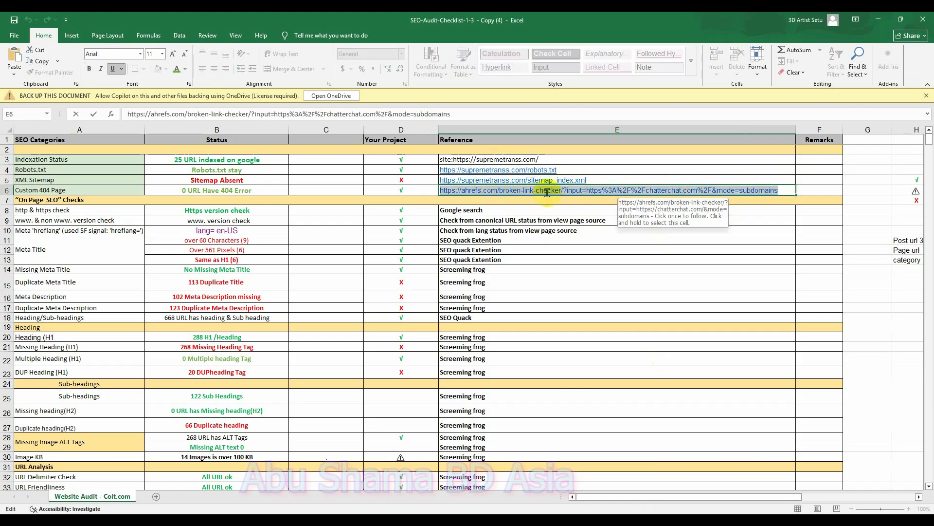
{"action": "key", "text": "ctrl+v"}
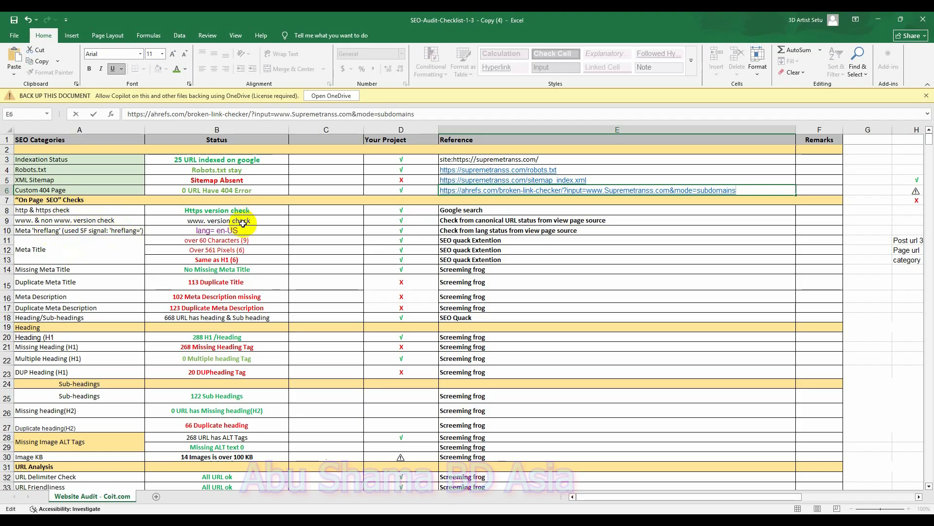
{"action": "left_click", "coordinate": [878, 19]}
{"action": "left_click", "coordinate": [723, 22]}
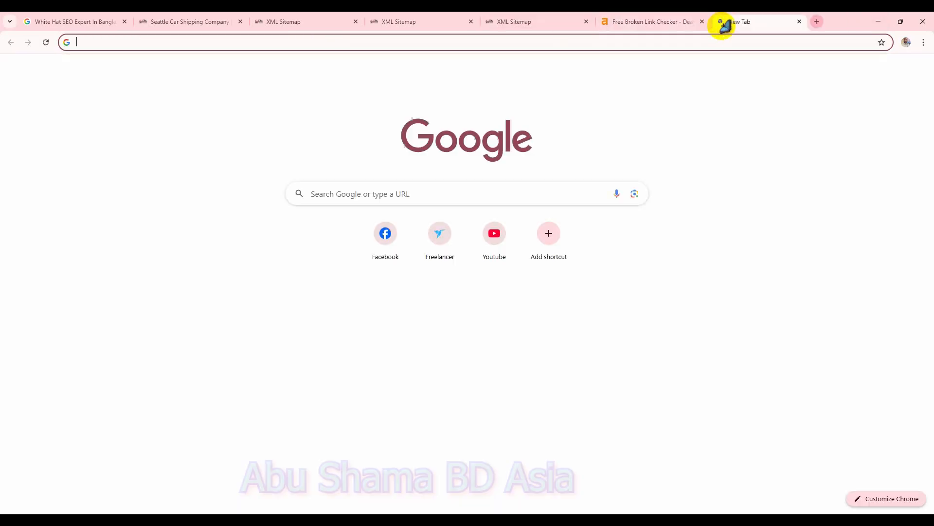
{"action": "left_click", "coordinate": [184, 23]}
{"action": "left_click", "coordinate": [264, 42]}
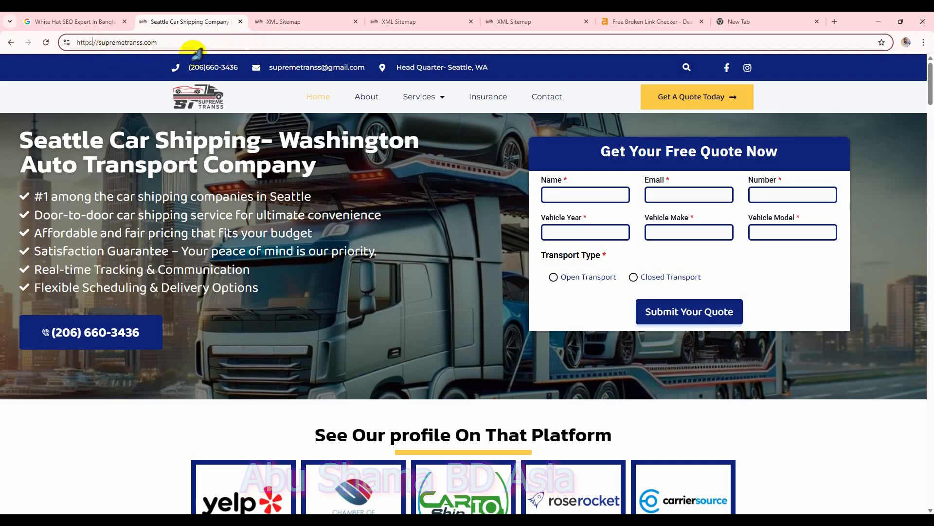
{"action": "key", "text": "BackSpace"}
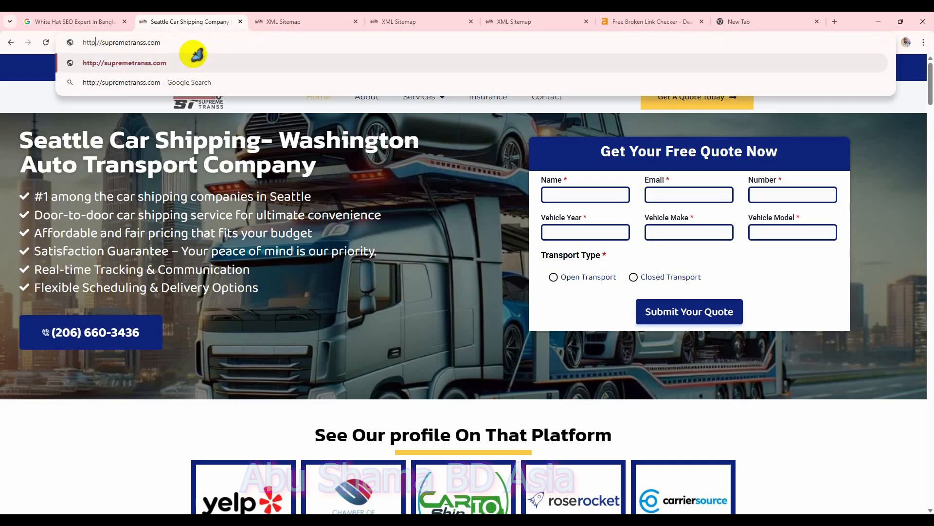
{"action": "key", "text": "Return"}
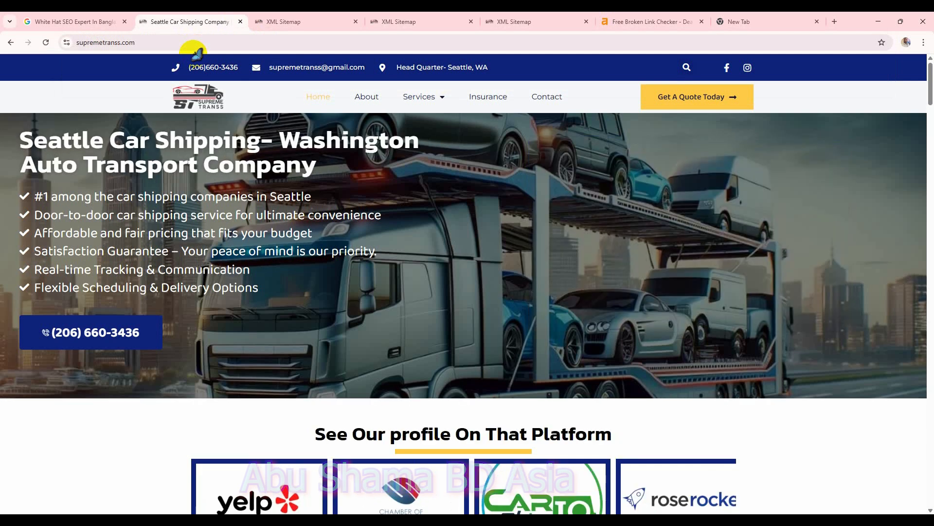
{"action": "left_click", "coordinate": [217, 40]}
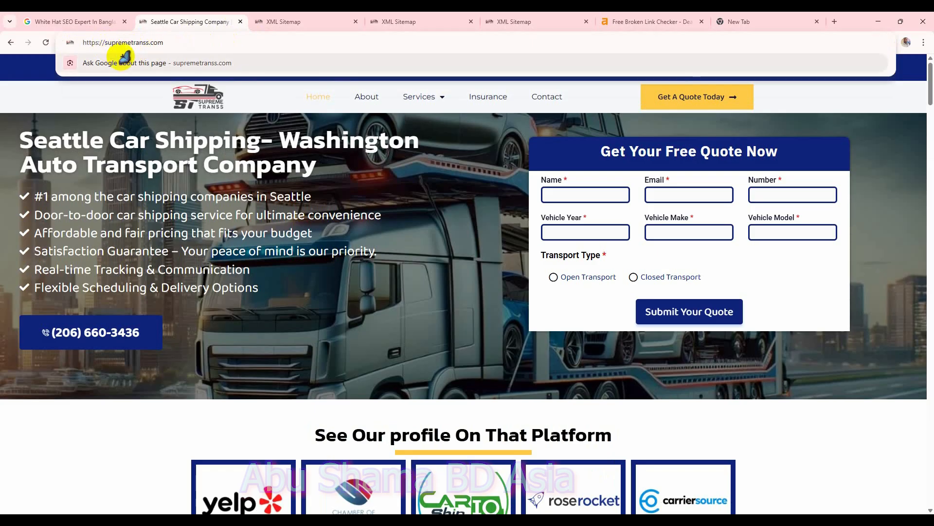
{"action": "type", "text": "www."}
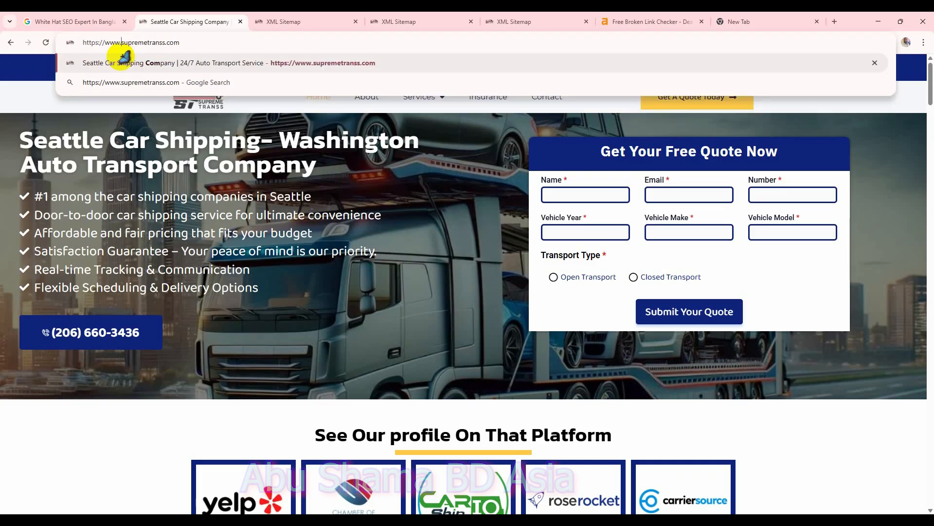
{"action": "left_click", "coordinate": [124, 63]}
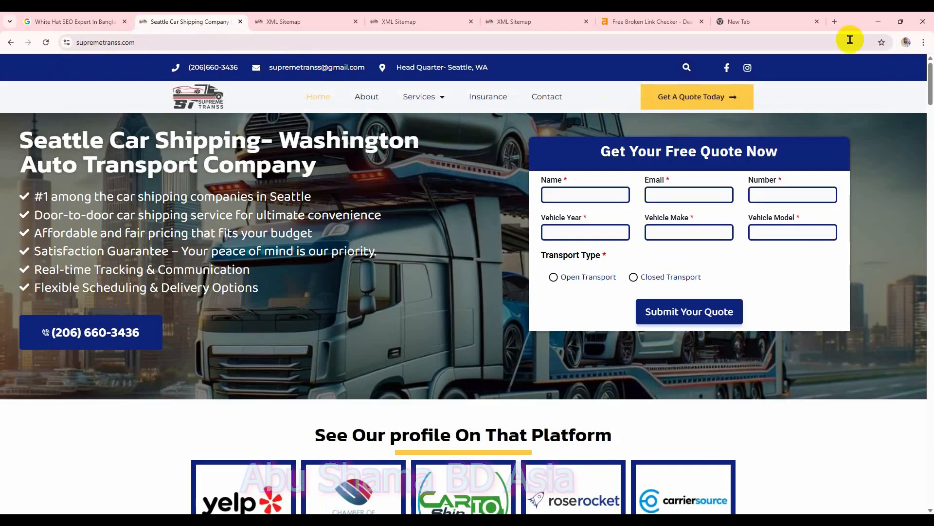
{"action": "left_click", "coordinate": [885, 22]}
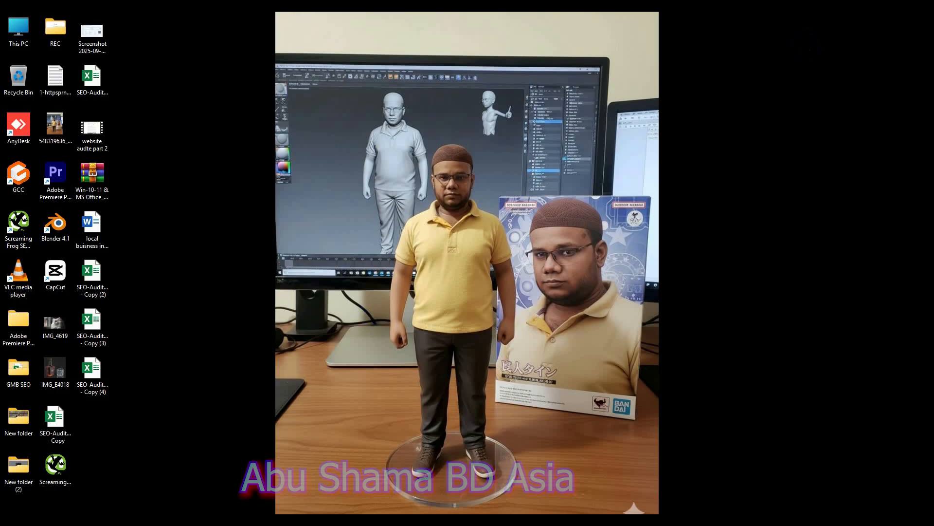
{"action": "left_click", "coordinate": [650, 523]}
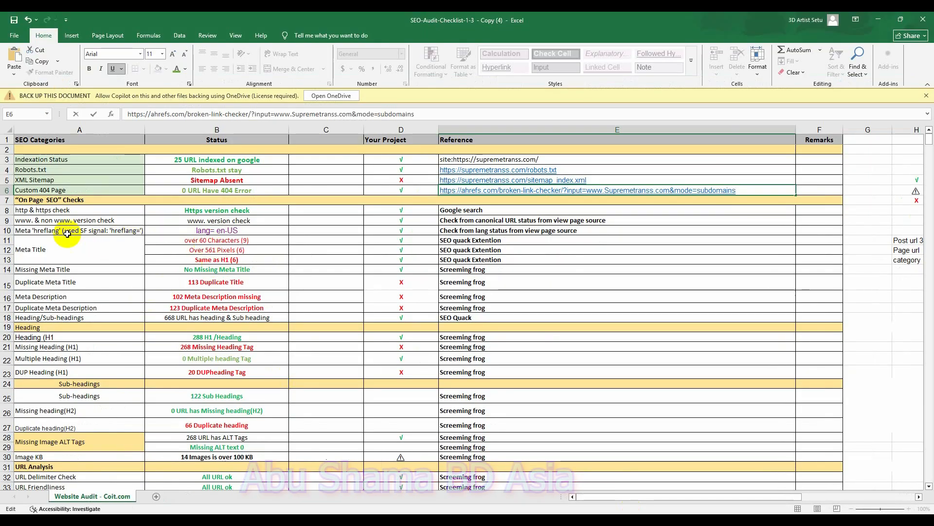
{"action": "left_click", "coordinate": [259, 222]}
{"action": "left_click_drag", "start_coordinate": [260, 222], "coordinate": [184, 221]}
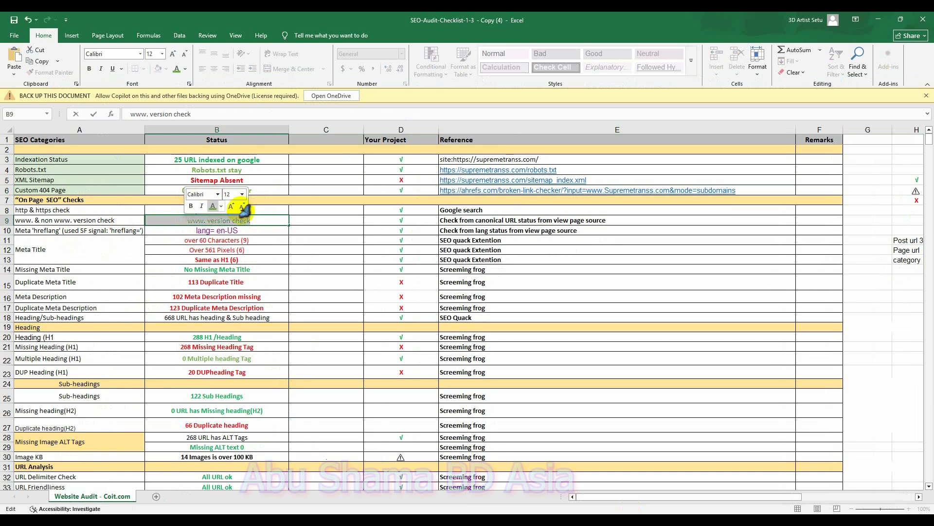
{"action": "left_click", "coordinate": [315, 220]}
{"action": "left_click", "coordinate": [256, 220]}
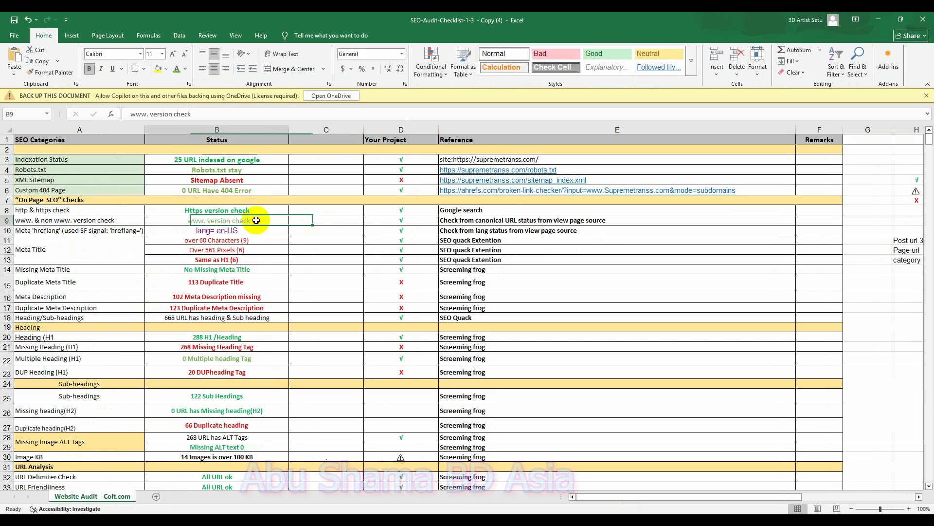
{"action": "double_click", "coordinate": [255, 220]}
{"action": "left_click_drag", "start_coordinate": [254, 220], "coordinate": [179, 220]}
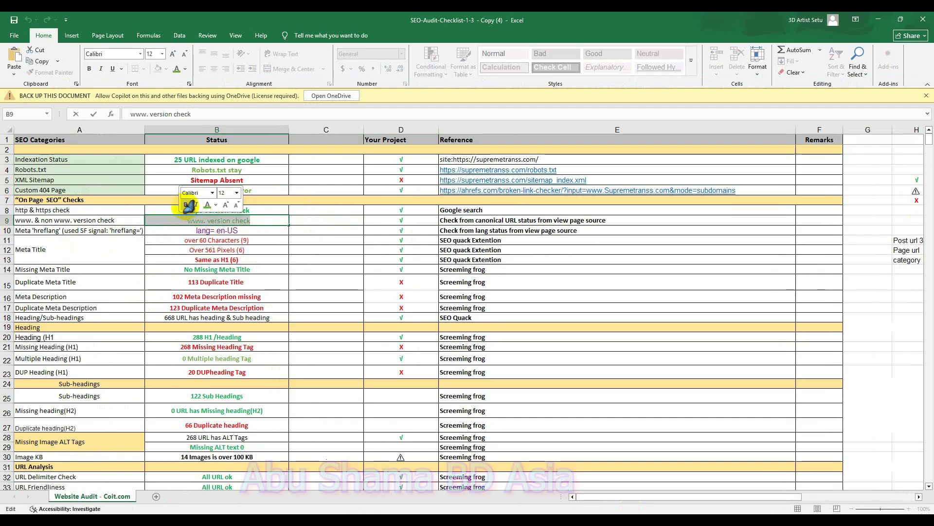
{"action": "left_click", "coordinate": [322, 220]}
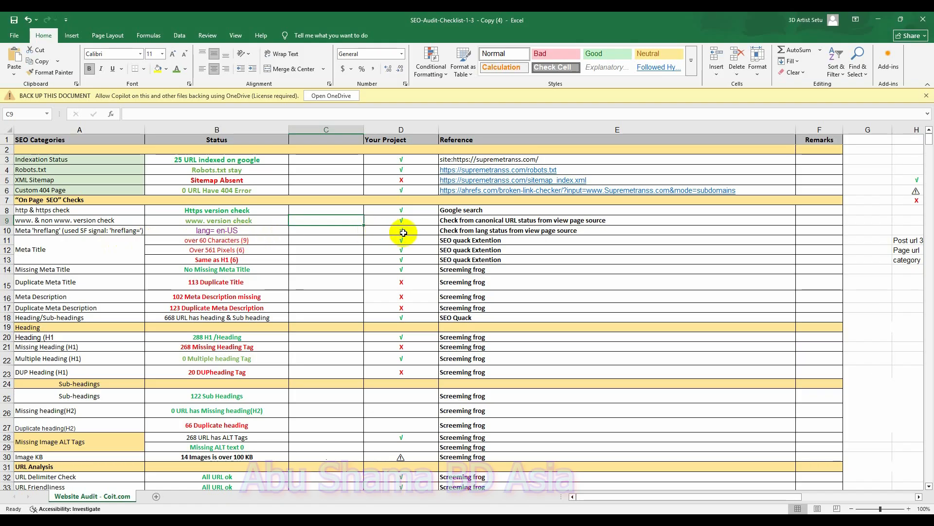
Step: Switch to Chrome, open the page source of supremetranss.com and search it for the lang attribute
{"action": "left_click", "coordinate": [879, 19]}
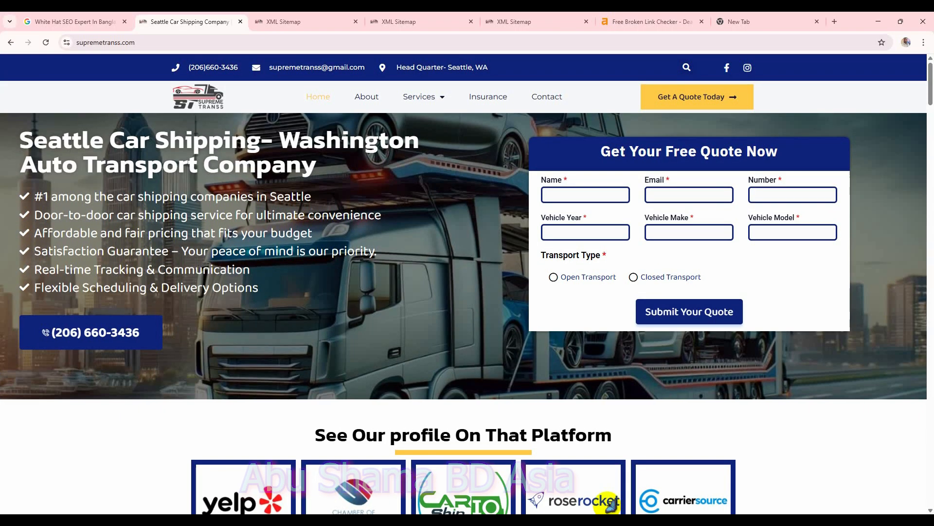
{"action": "right_click", "coordinate": [102, 429]}
{"action": "left_click", "coordinate": [153, 403]}
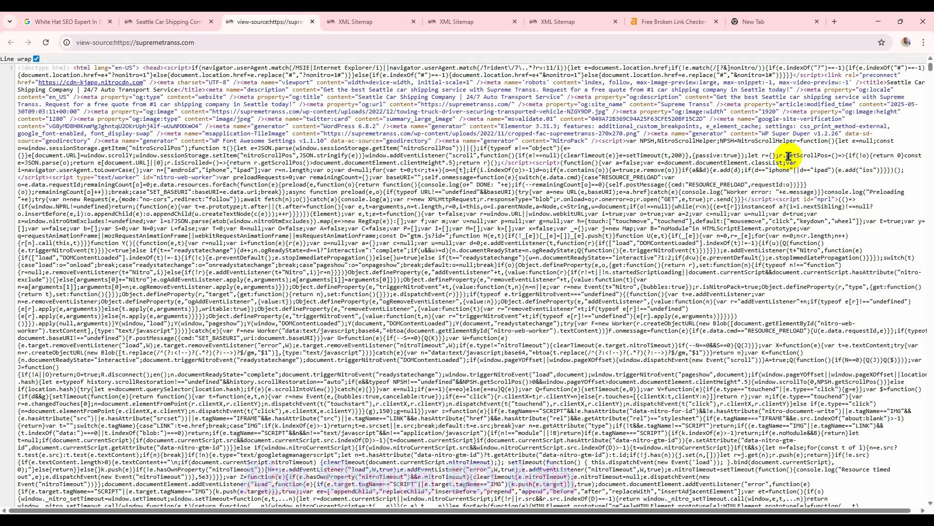
{"action": "key", "text": "ctrl+f"}
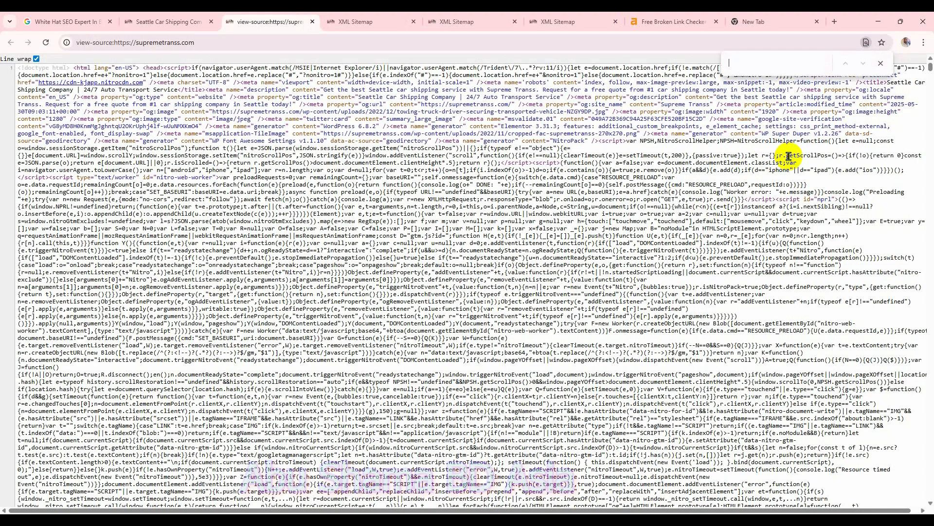
{"action": "type", "text": "lang= en-US"}
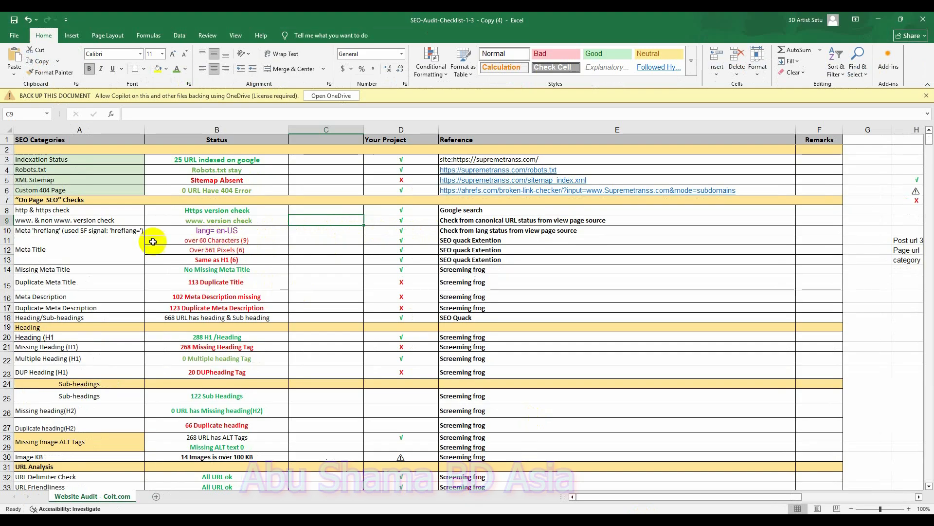
Step: Switch to Excel and compare the Meta 'hreflang' and Meta Title rows with the page source in Chrome
{"action": "left_click", "coordinate": [121, 231]}
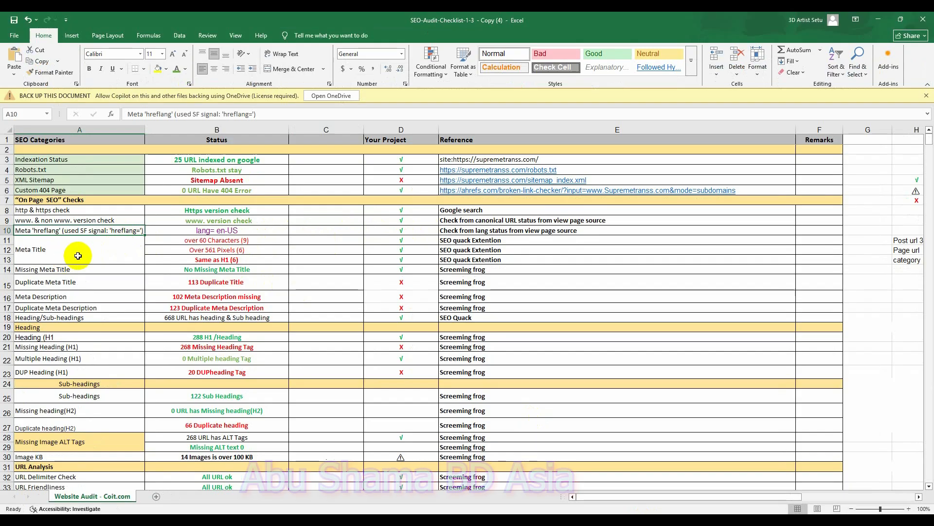
{"action": "left_click", "coordinate": [97, 251]}
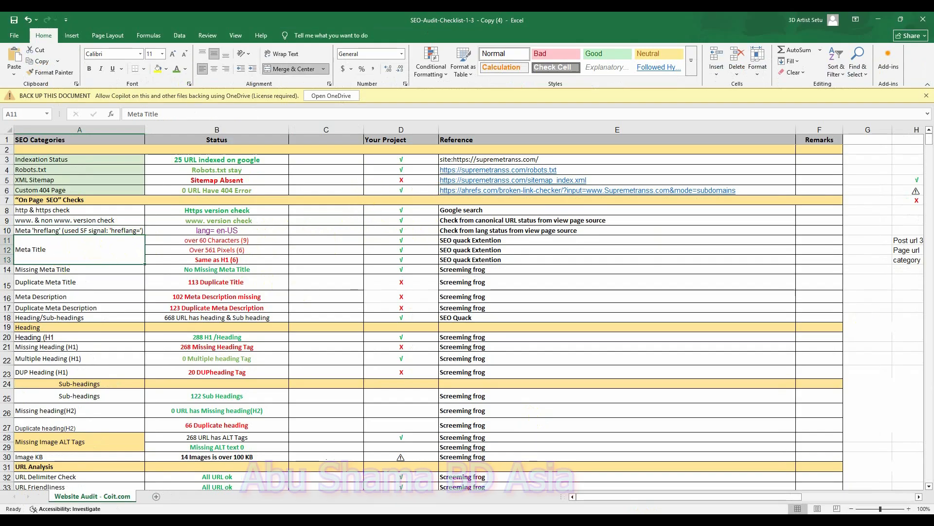
{"action": "key", "text": "alt+Tab"}
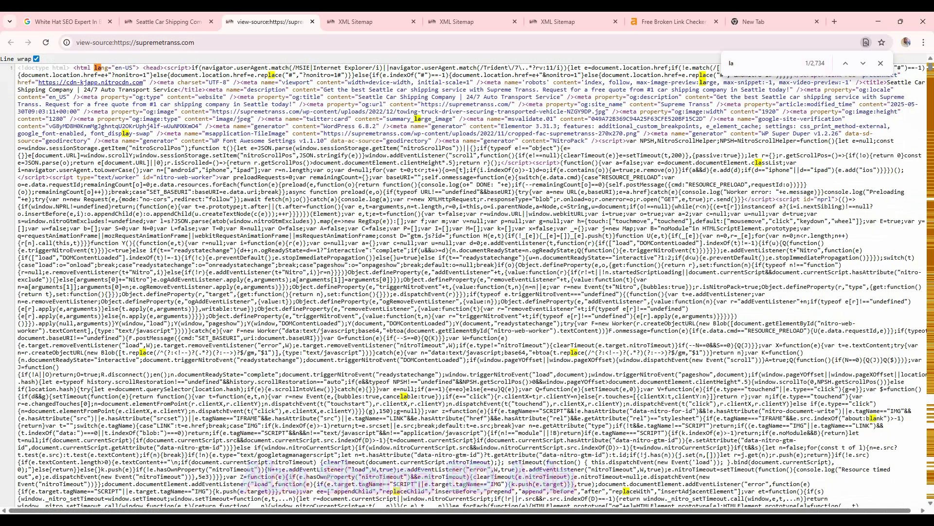
{"action": "key", "text": "alt+Tab"}
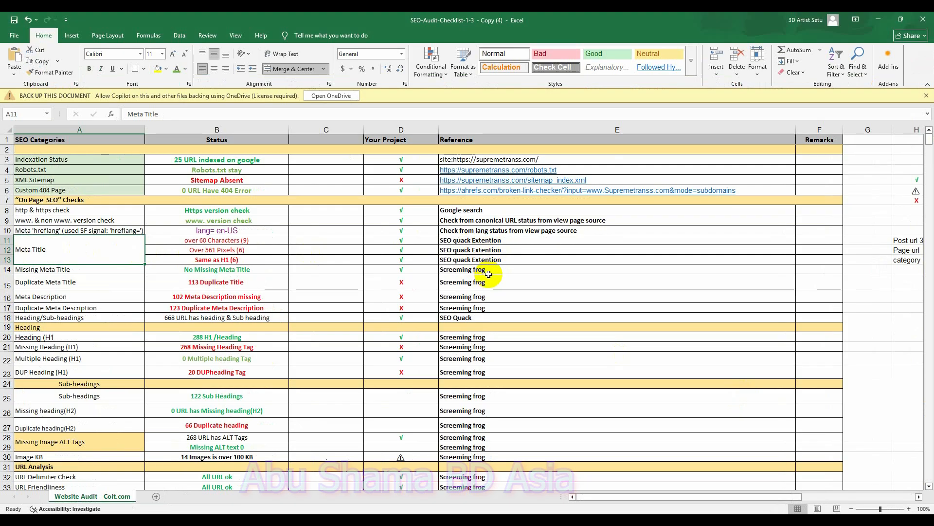
{"action": "left_click", "coordinate": [878, 20]}
{"action": "left_click", "coordinate": [879, 22]}
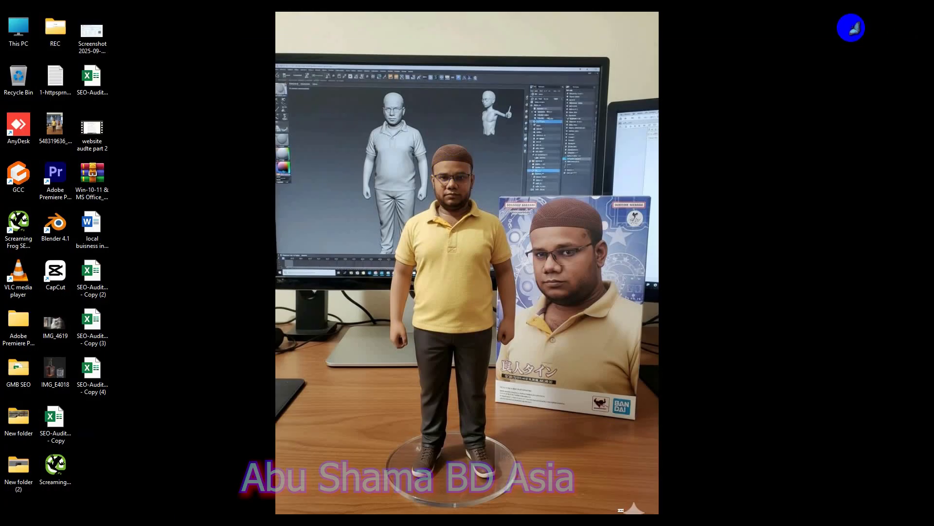
{"action": "left_click", "coordinate": [16, 227]}
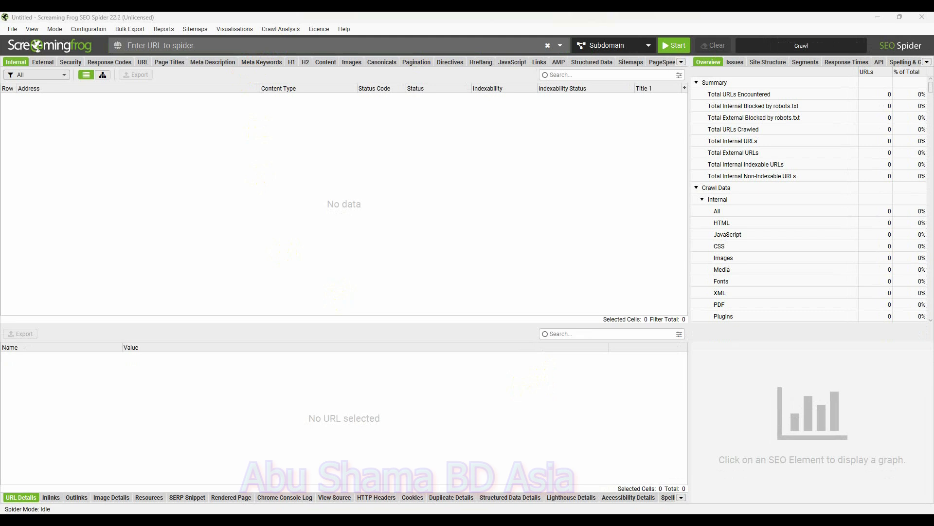
{"action": "right_click", "coordinate": [203, 47]}
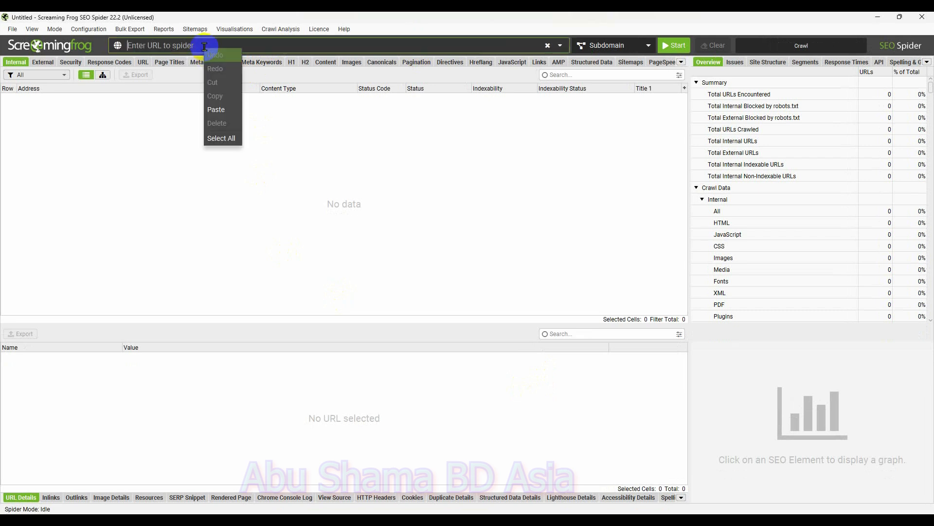
{"action": "left_click", "coordinate": [216, 109]}
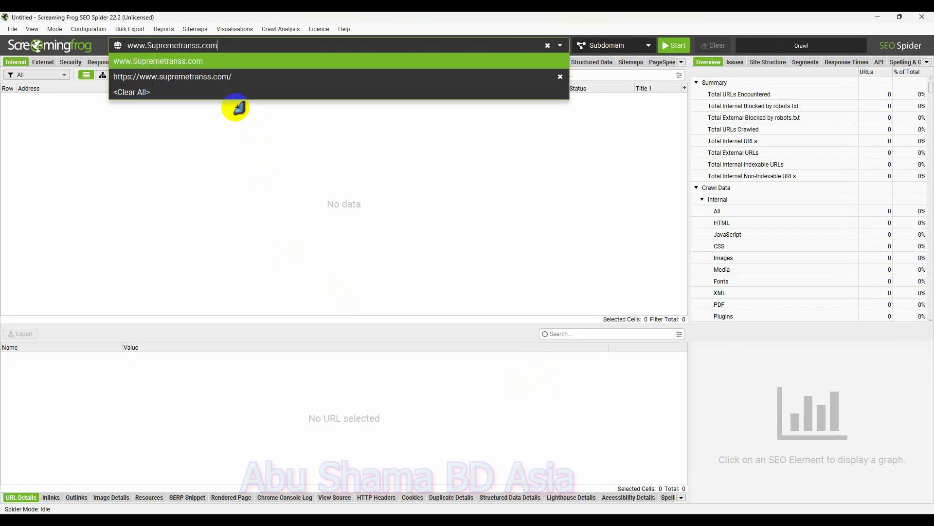
{"action": "left_click", "coordinate": [674, 45]}
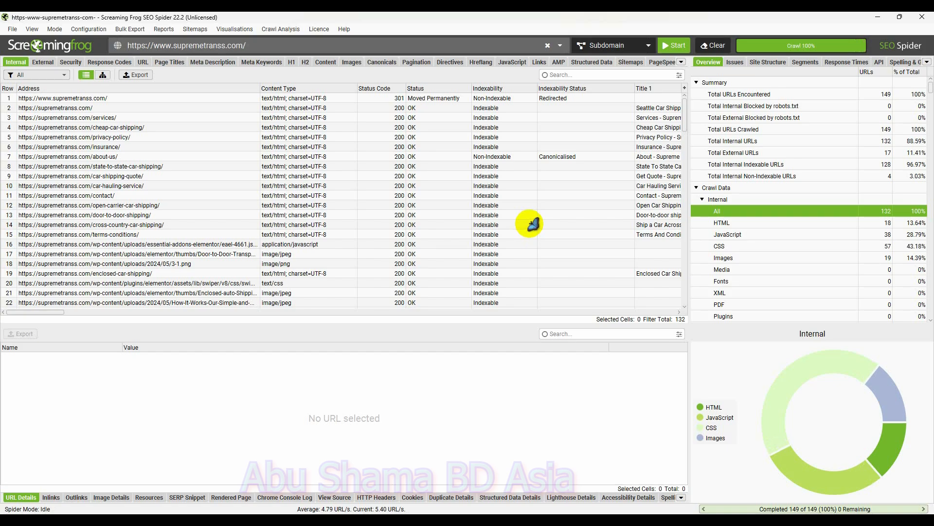
Step: Review the Meta Title rows in Excel, then switch to Screaming Frog and filter the crawled page titles to Over 60 Characters
{"action": "left_click", "coordinate": [640, 520]}
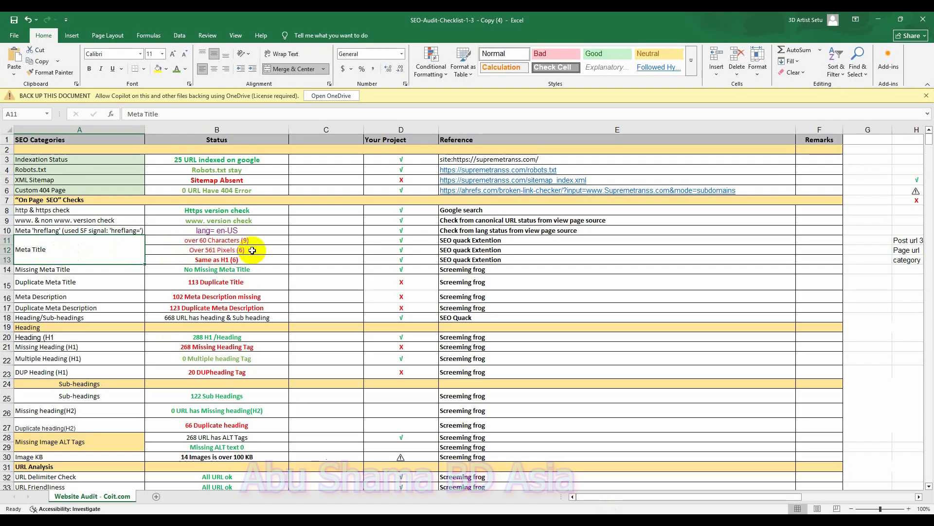
{"action": "left_click", "coordinate": [878, 19]}
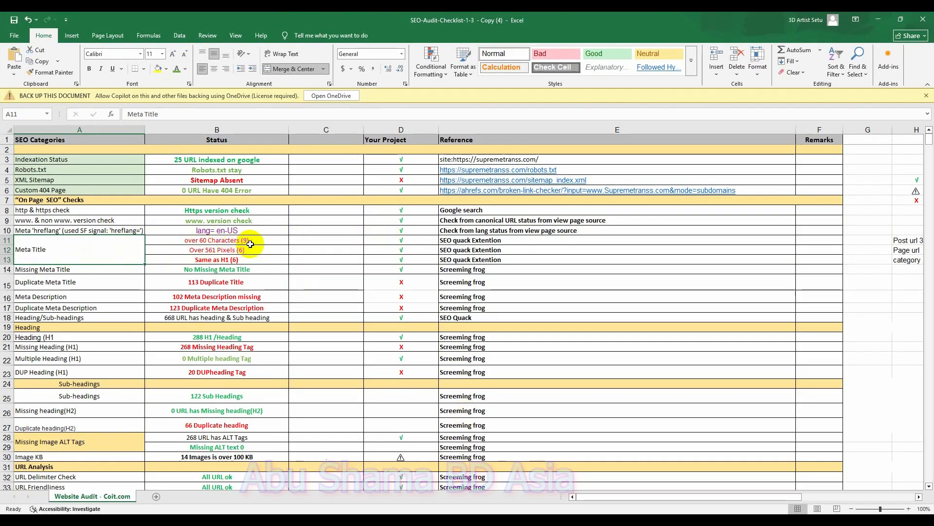
{"action": "left_click", "coordinate": [693, 523]}
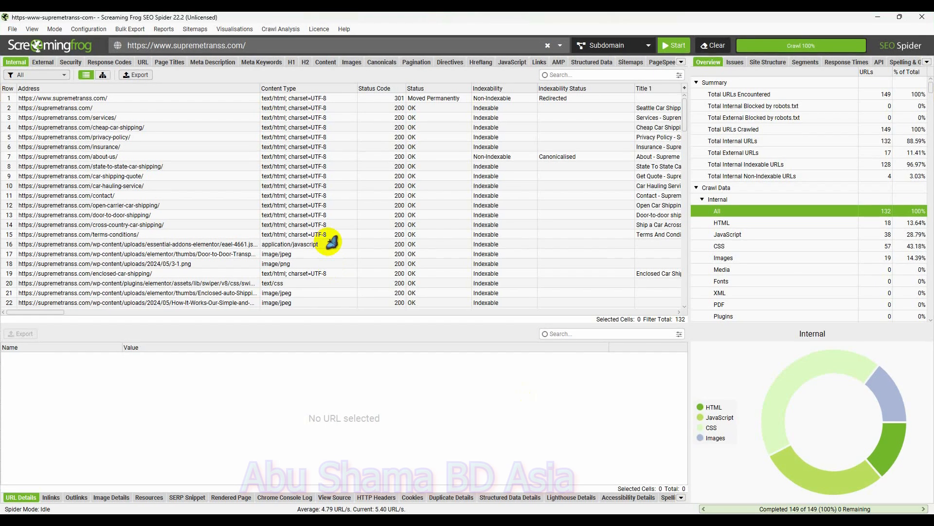
{"action": "left_click", "coordinate": [292, 62]}
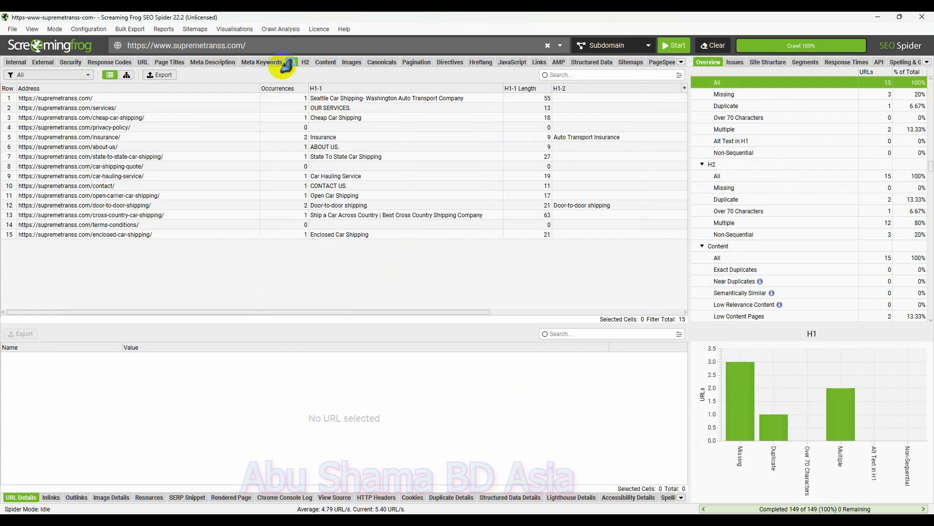
{"action": "left_click", "coordinate": [168, 63]}
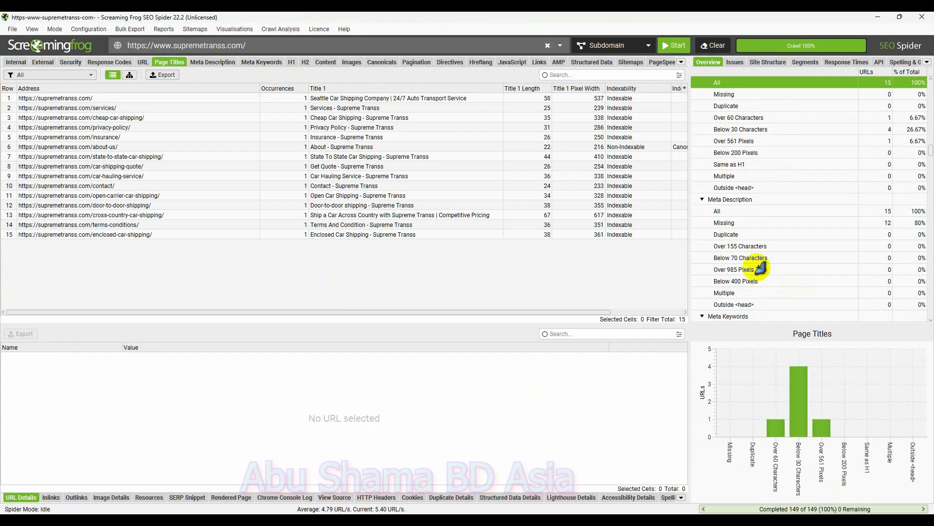
{"action": "scroll", "coordinate": [763, 223], "scroll_direction": "up", "scroll_amount": 3}
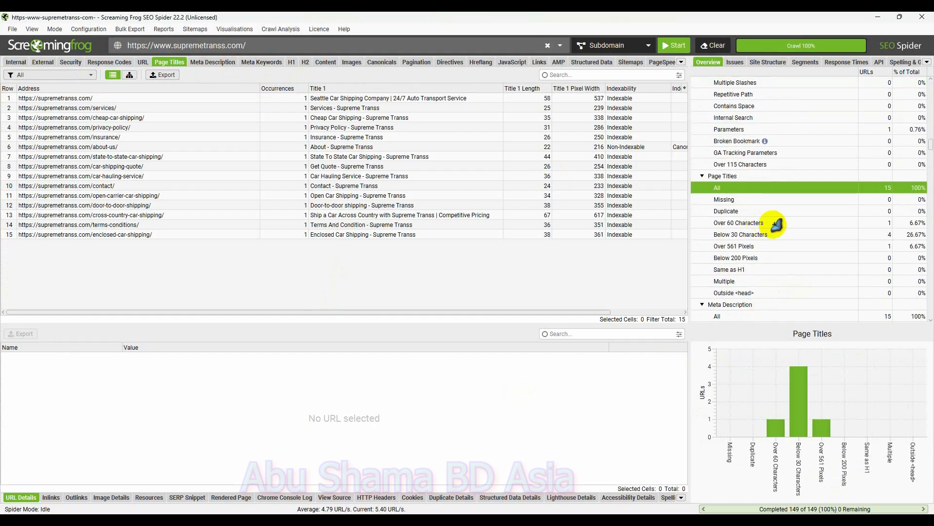
{"action": "left_click", "coordinate": [777, 223]}
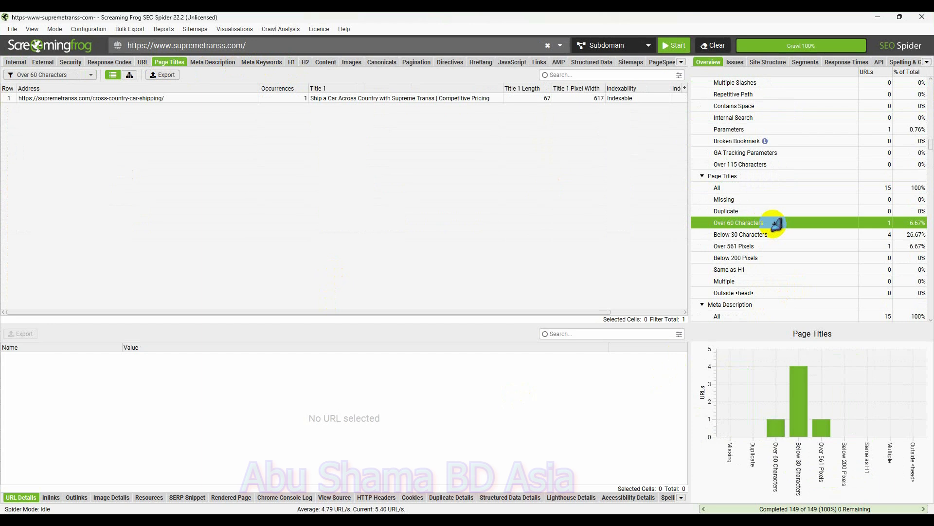
Step: Switch to Excel and change cell B11 to "over 60 Characters (1)"
{"action": "left_click", "coordinate": [878, 17]}
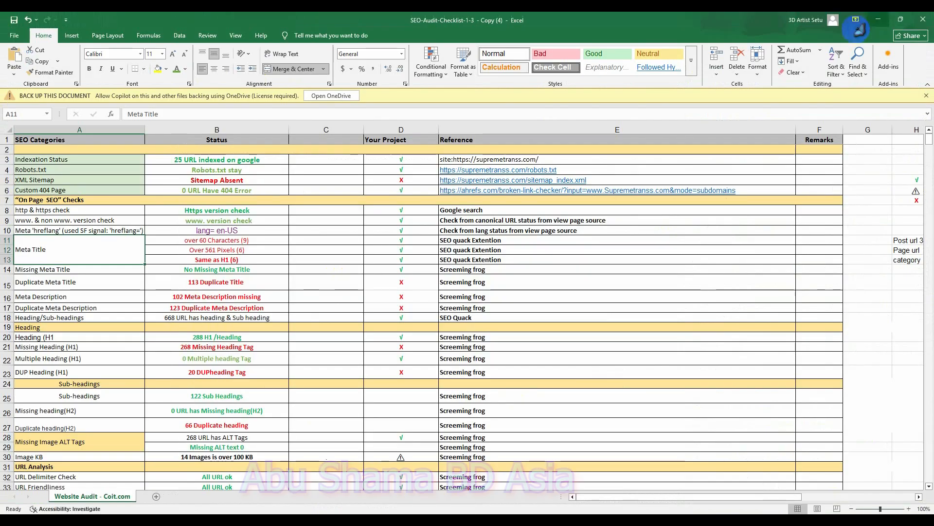
{"action": "left_click", "coordinate": [245, 240]}
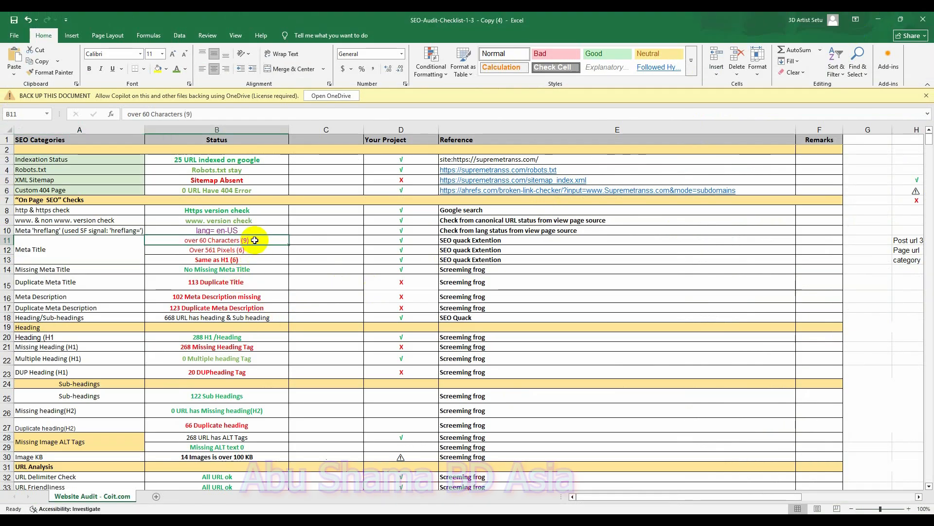
{"action": "double_click", "coordinate": [246, 240]}
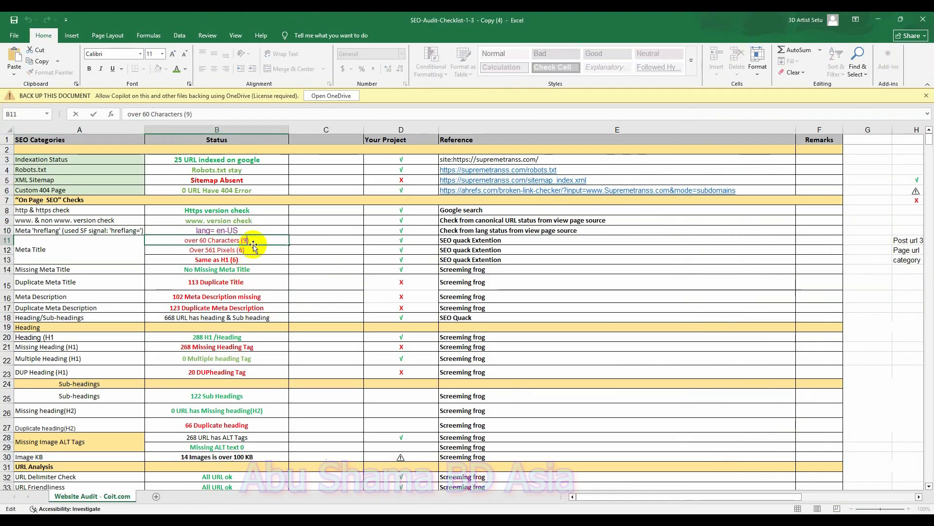
{"action": "key", "text": "BackSpace"}
{"action": "type", "text": "1"}
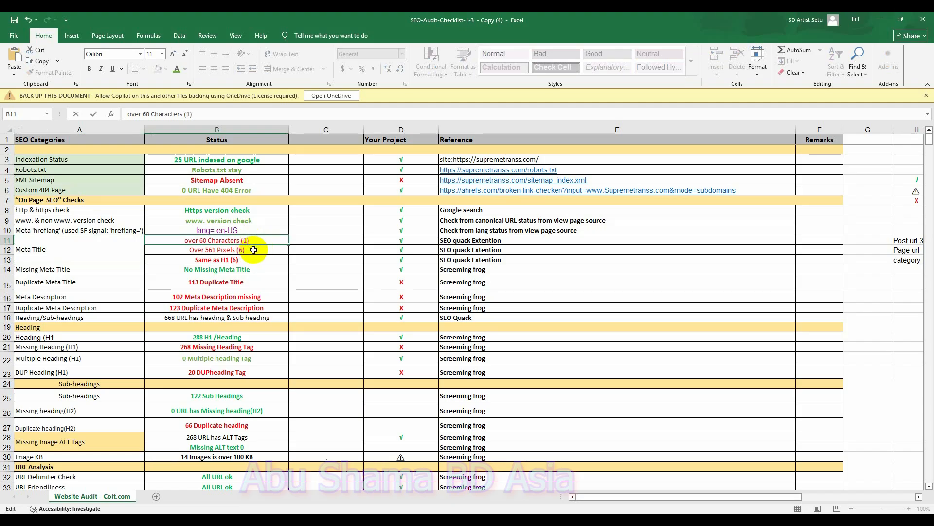
{"action": "left_click", "coordinate": [254, 250]}
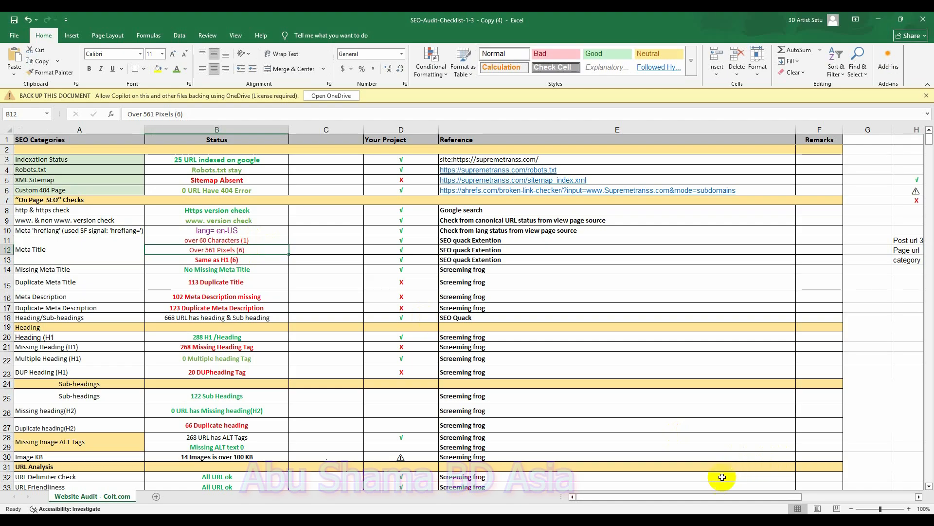
Step: Filter the page titles to Over 561 Pixels in Screaming Frog, then change cell B12 in Excel to "Over 561 Pixels (1)"
{"action": "left_click", "coordinate": [547, 521]}
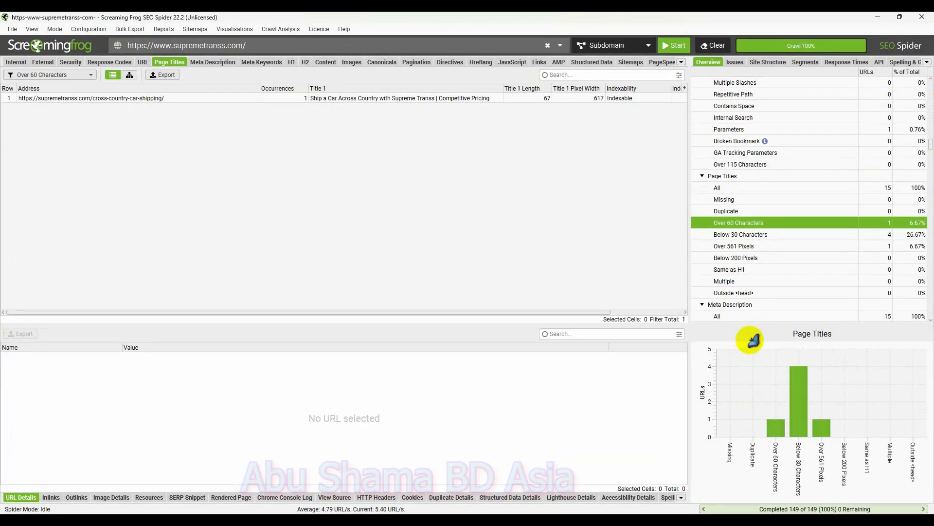
{"action": "left_click", "coordinate": [768, 246]}
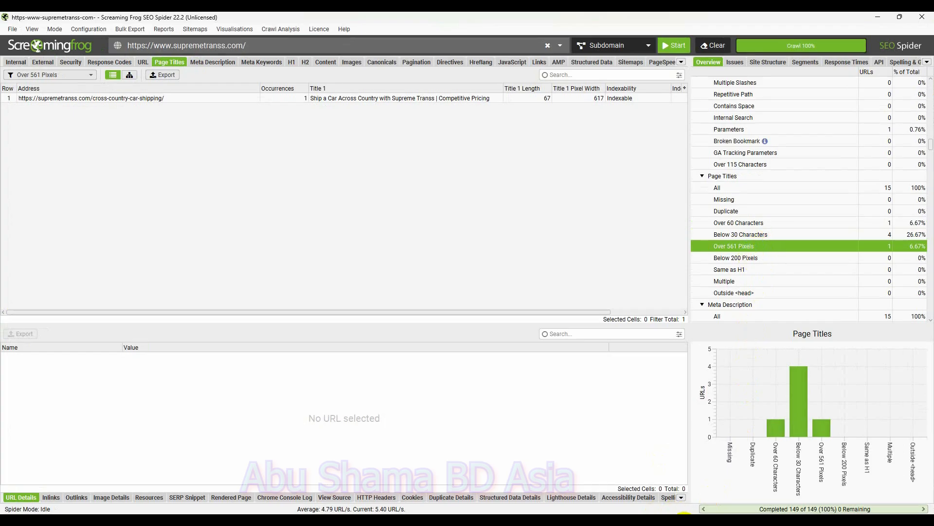
{"action": "mouse_move", "coordinate": [672, 520]}
{"action": "left_click", "coordinate": [629, 521]}
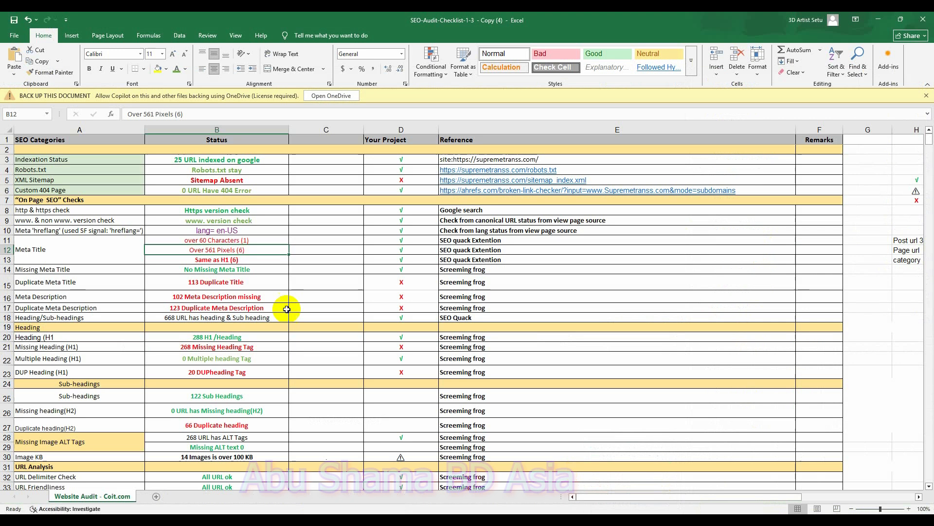
{"action": "double_click", "coordinate": [242, 250]}
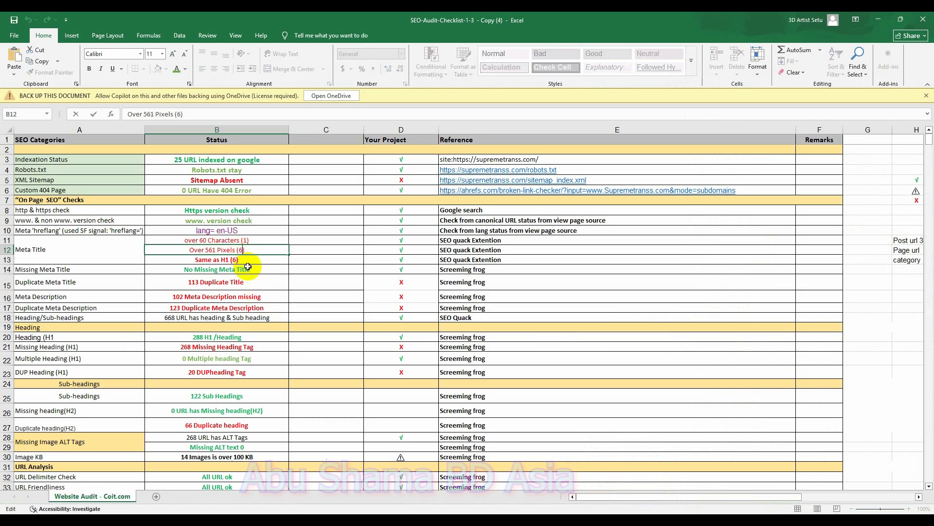
{"action": "key", "text": "BackSpace"}
{"action": "type", "text": "1"}
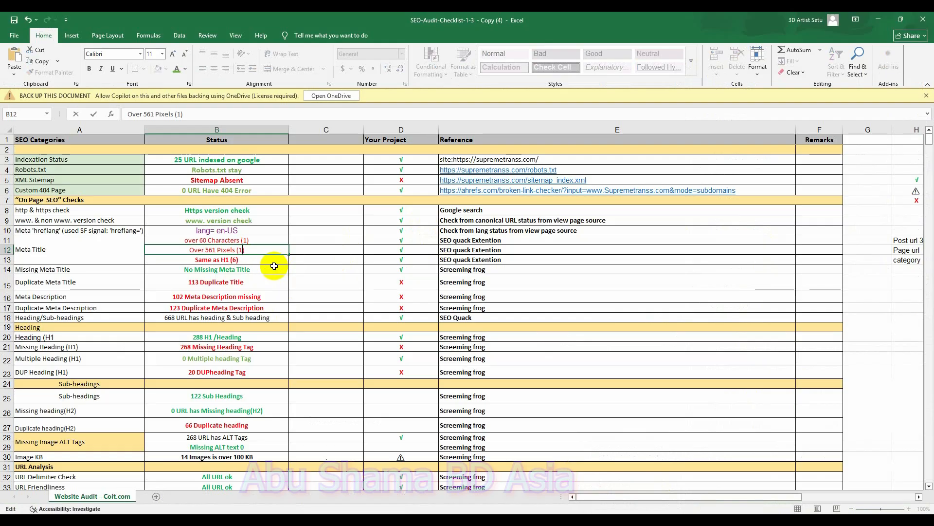
Step: Replace the Your Project marks for the 60-character and 561-pixel title checks in cells D11 and D12 with X
{"action": "left_click", "coordinate": [405, 238]}
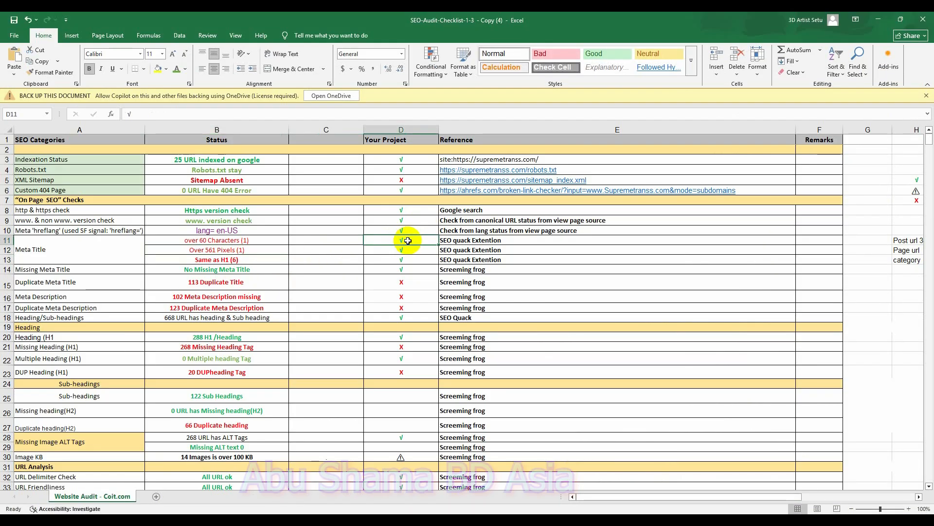
{"action": "left_click", "coordinate": [411, 283]}
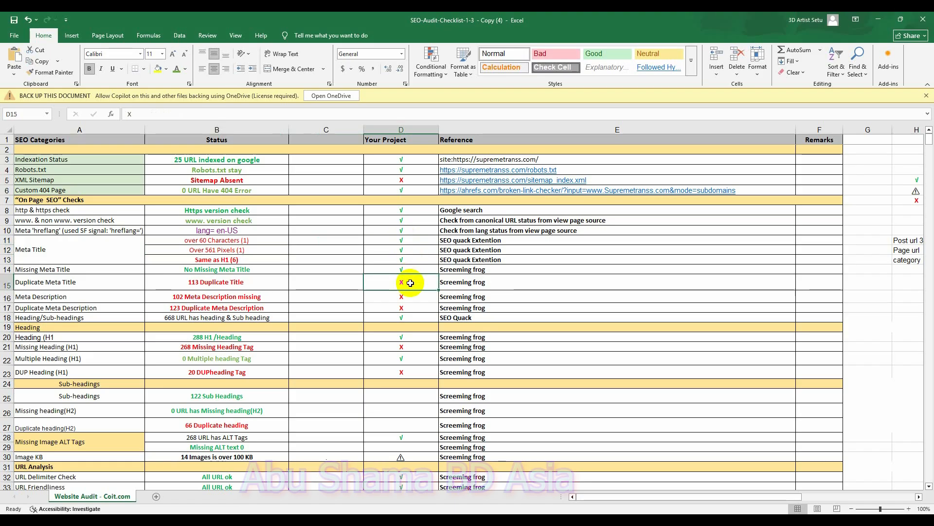
{"action": "left_click", "coordinate": [406, 240]}
{"action": "type", "text": "X"}
{"action": "left_click", "coordinate": [404, 297]}
{"action": "key", "text": "ctrl+c"}
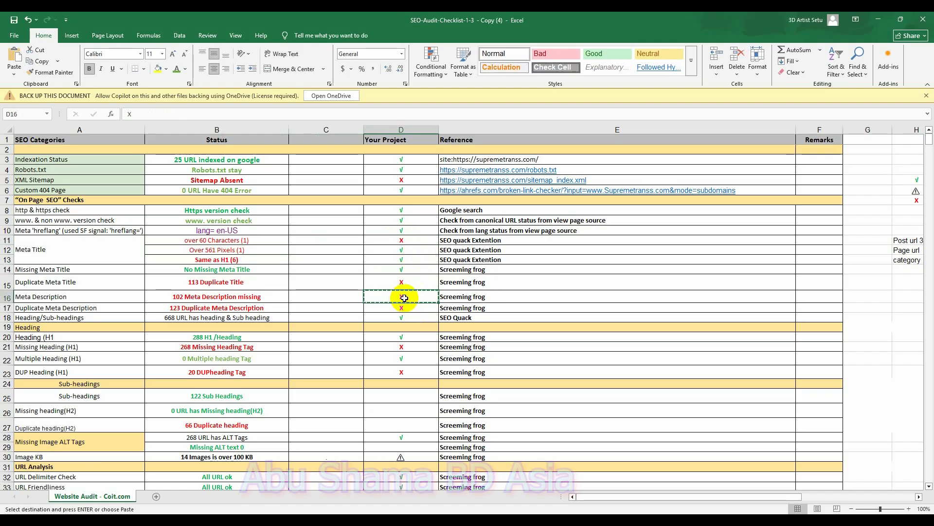
{"action": "left_click", "coordinate": [412, 252]}
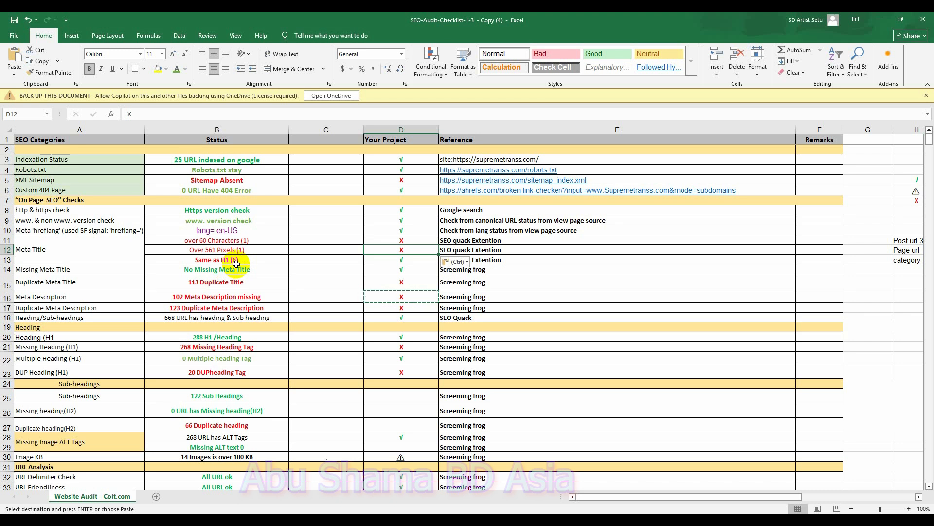
Step: Switch to Screaming Frog, view the H1 data and filter the page titles to Same as H1
{"action": "mouse_move", "coordinate": [693, 520]}
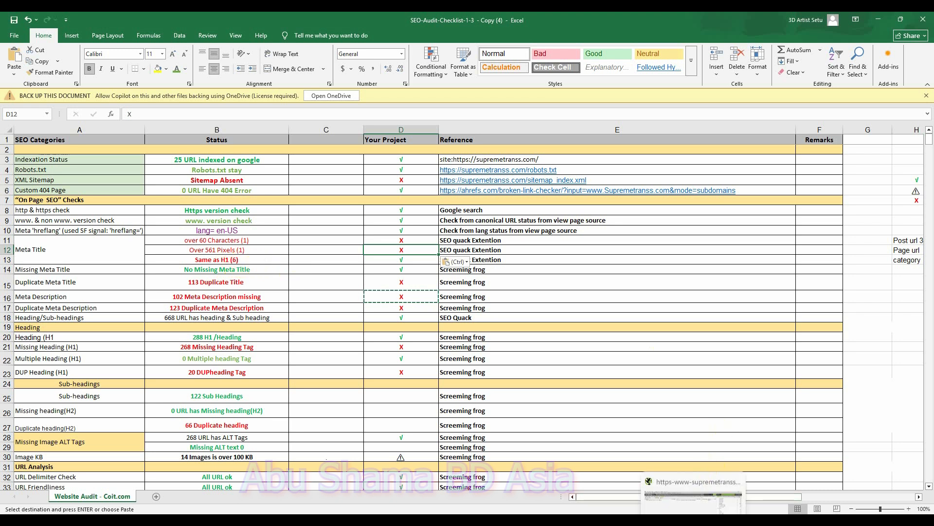
{"action": "left_click", "coordinate": [693, 499]}
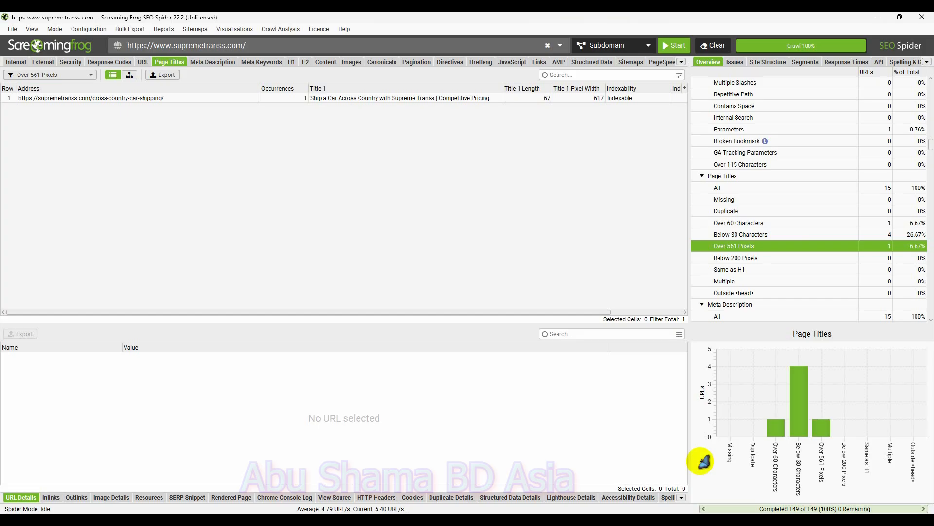
{"action": "left_click", "coordinate": [294, 62]}
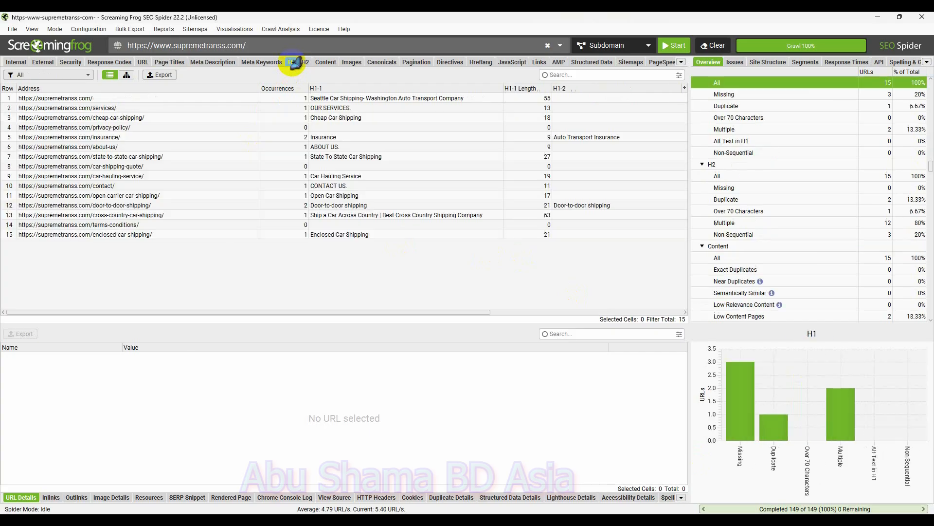
{"action": "scroll", "coordinate": [827, 207], "scroll_direction": "up", "scroll_amount": 1}
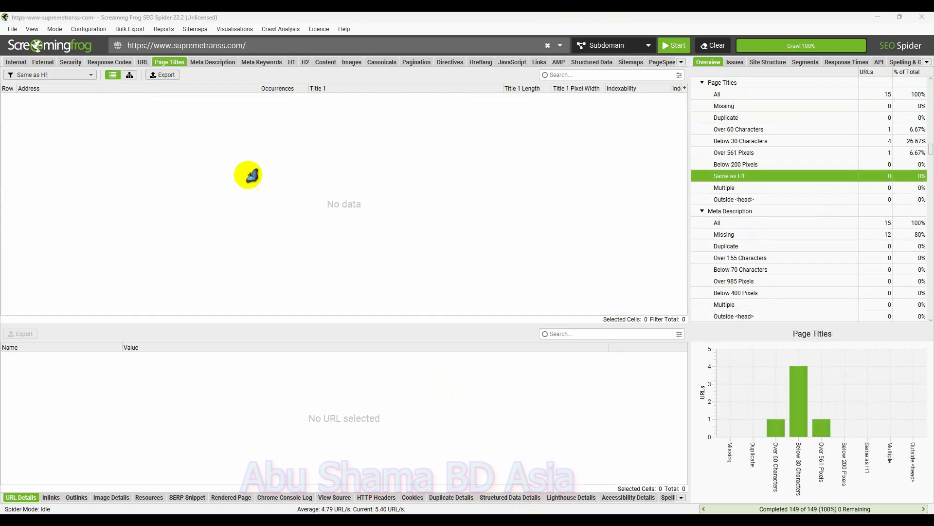
Step: Review the H1 report for the crawled pages and return to the page titles filtered to Same as H1
{"action": "left_click", "coordinate": [292, 63]}
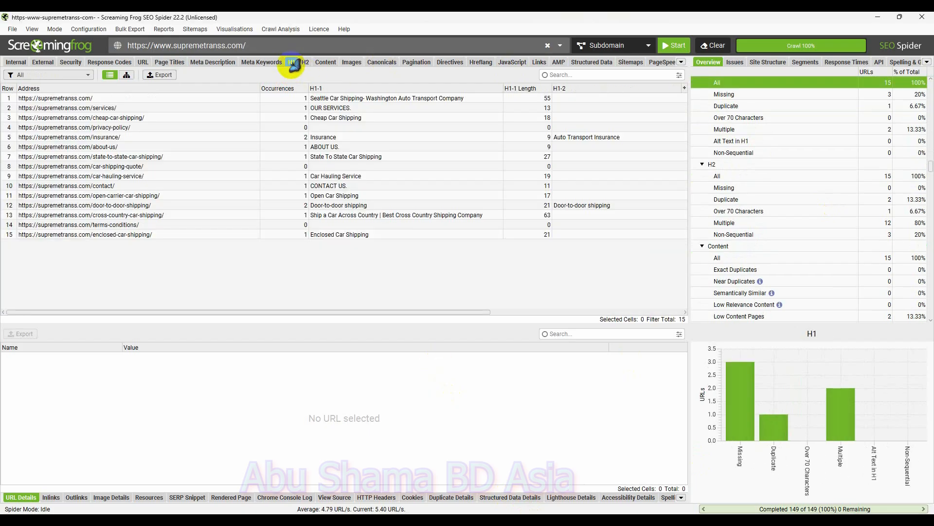
{"action": "left_click", "coordinate": [167, 62]}
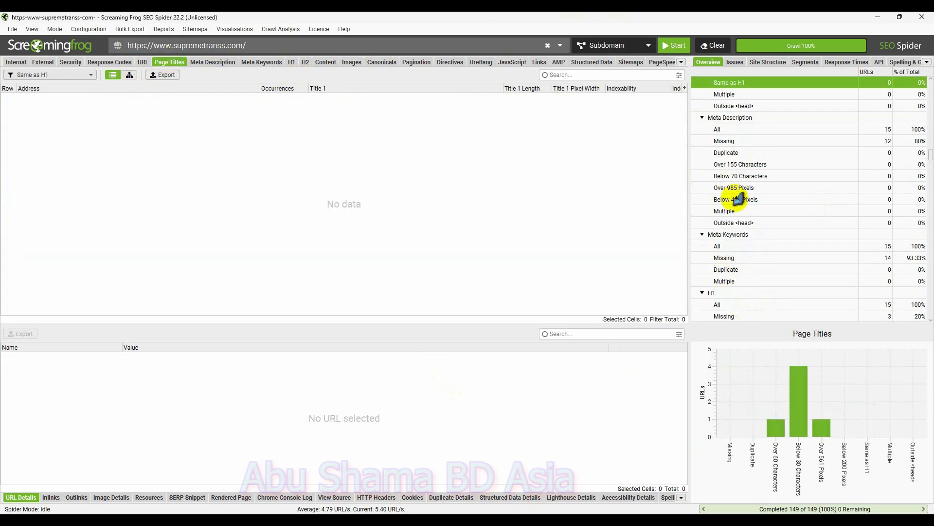
{"action": "scroll", "coordinate": [739, 162], "scroll_direction": "up", "scroll_amount": 2}
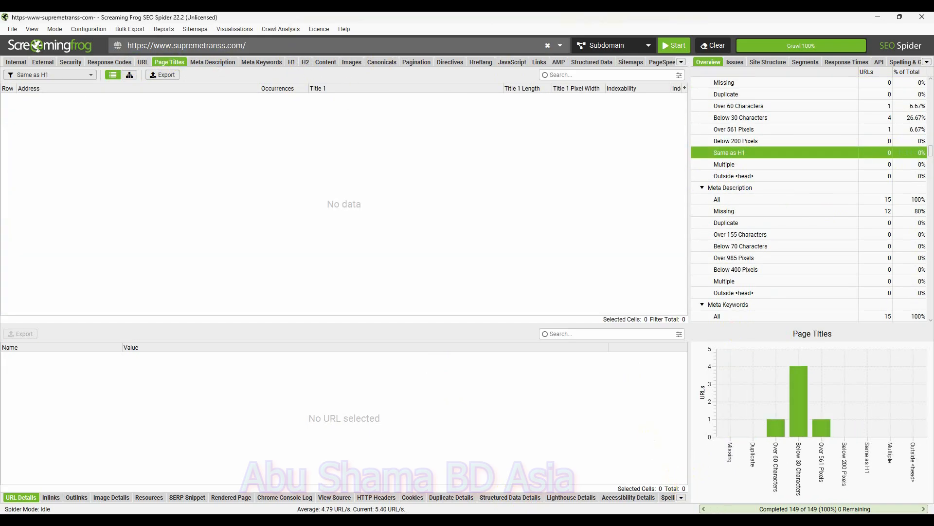
Step: Switch to the Excel audit checklist and change the Meta Title status in B13 to "Same as H1 (0)" with green text
{"action": "mouse_move", "coordinate": [672, 519]}
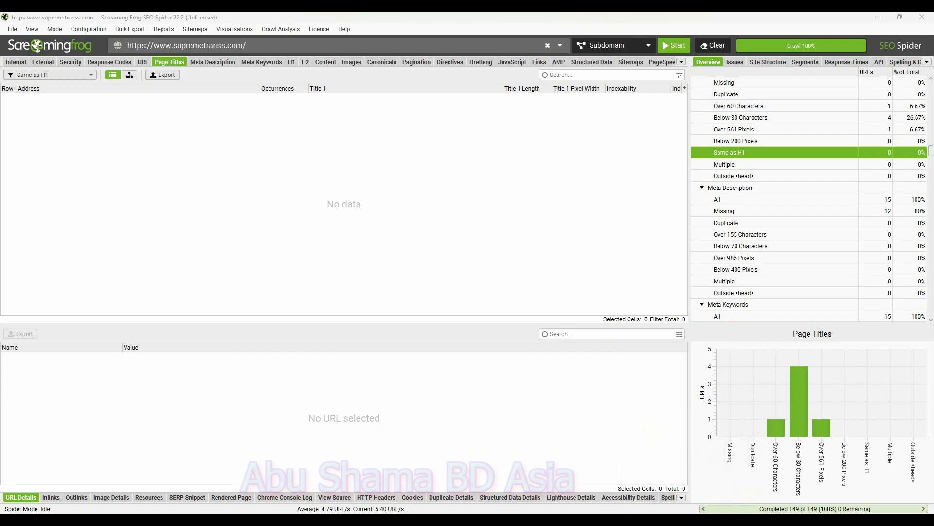
{"action": "left_click", "coordinate": [653, 519]}
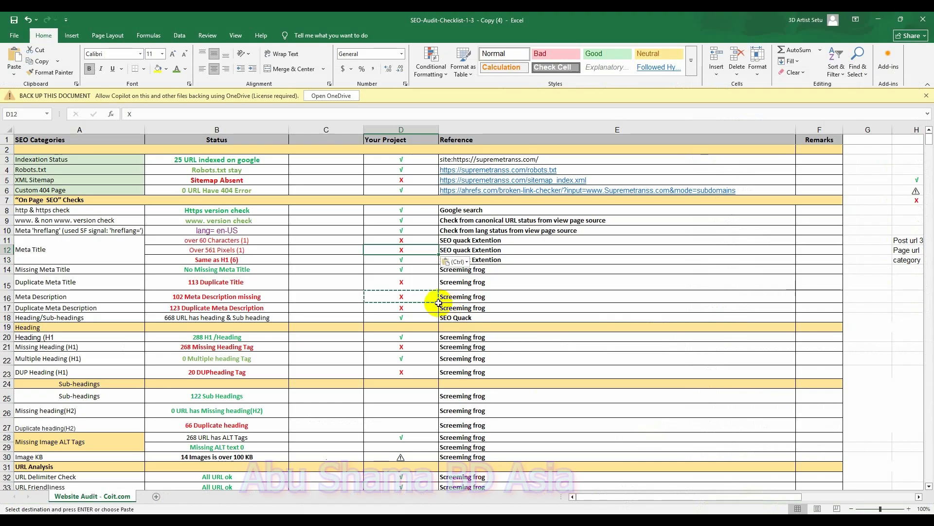
{"action": "left_click", "coordinate": [237, 260]}
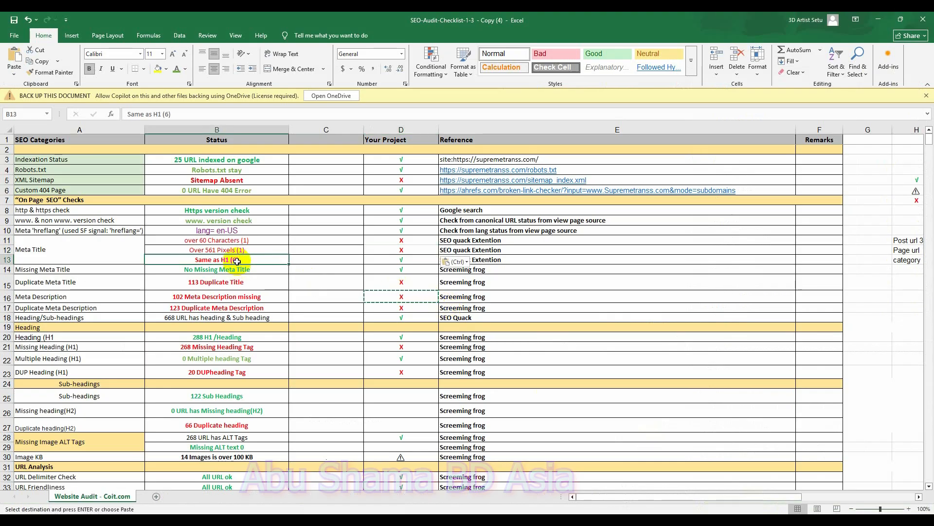
{"action": "double_click", "coordinate": [243, 261]}
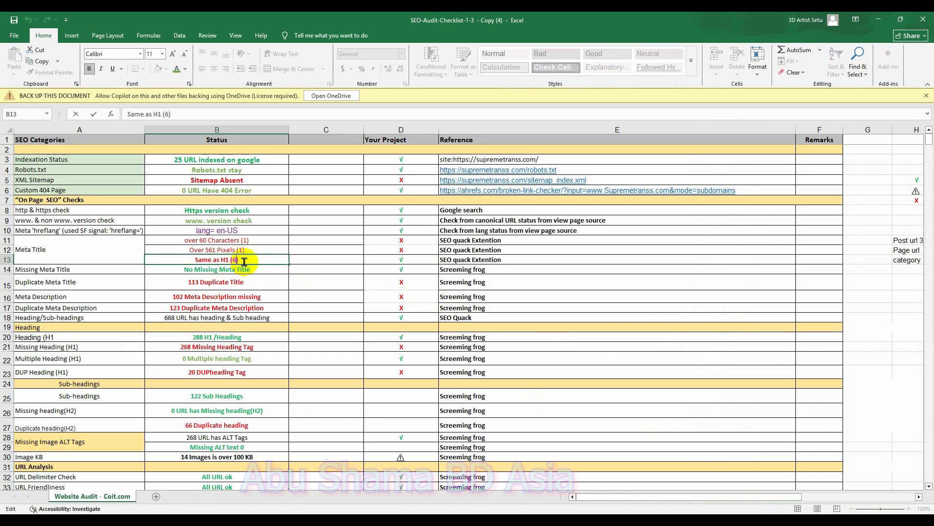
{"action": "left_click_drag", "start_coordinate": [249, 260], "coordinate": [188, 260]}
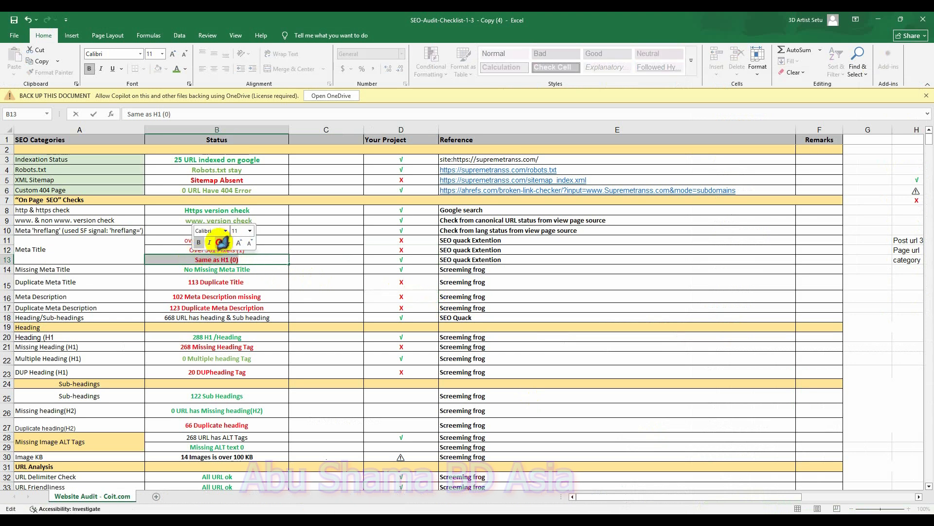
{"action": "left_click", "coordinate": [422, 258]}
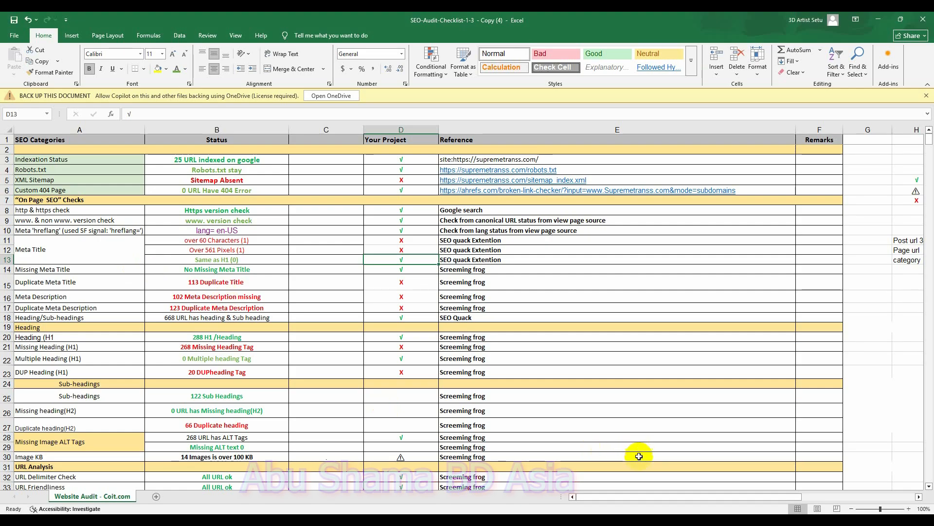
Step: Filter the page titles to Missing in Screaming Frog and compare with the Missing Meta Title row in the Excel checklist
{"action": "mouse_move", "coordinate": [630, 520]}
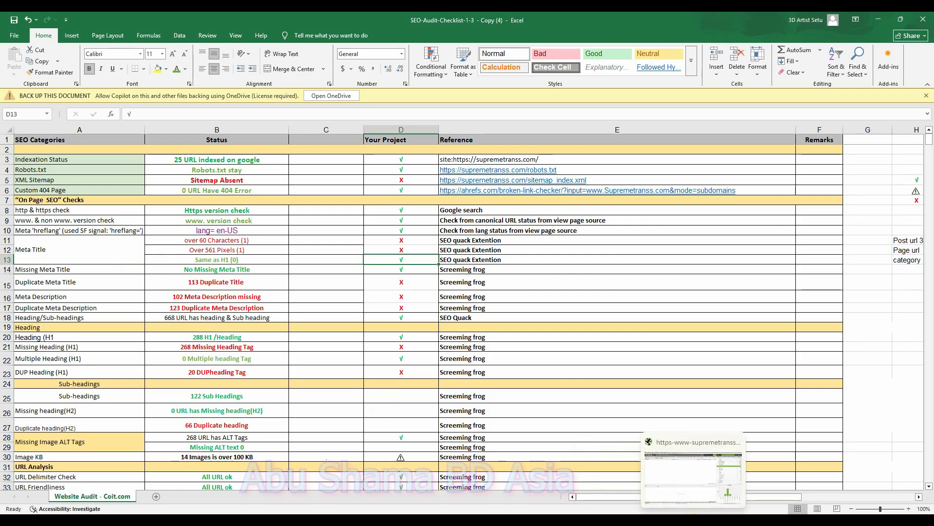
{"action": "left_click", "coordinate": [695, 520]}
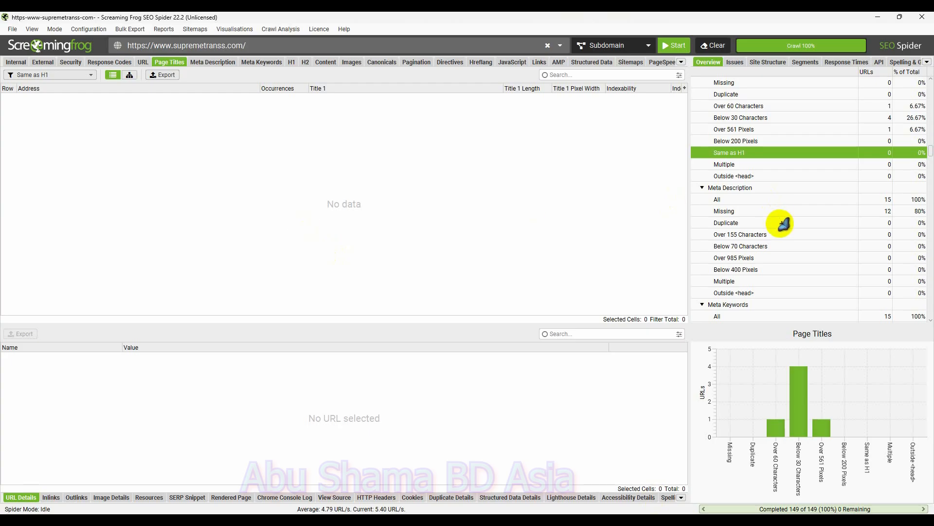
{"action": "scroll", "coordinate": [783, 224], "scroll_direction": "up", "scroll_amount": 3}
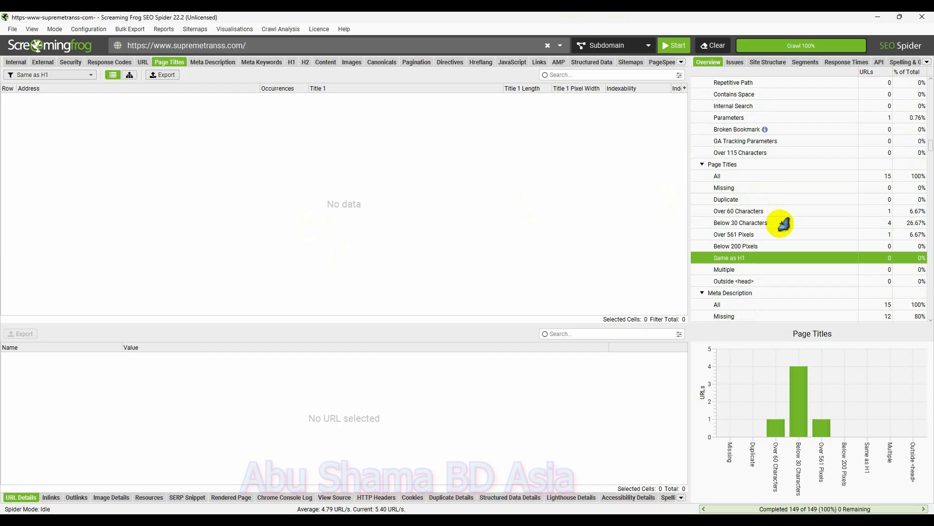
{"action": "left_click", "coordinate": [785, 187]}
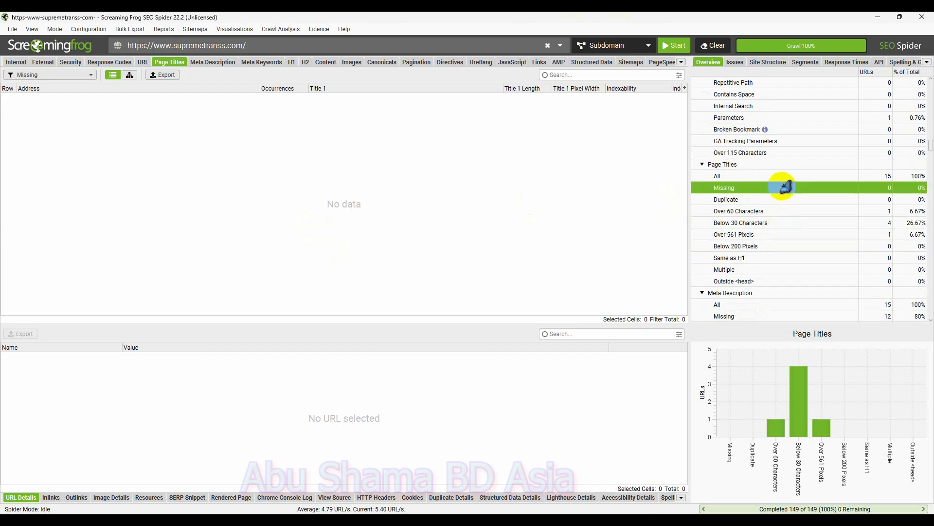
{"action": "scroll", "coordinate": [786, 194], "scroll_direction": "up", "scroll_amount": 1}
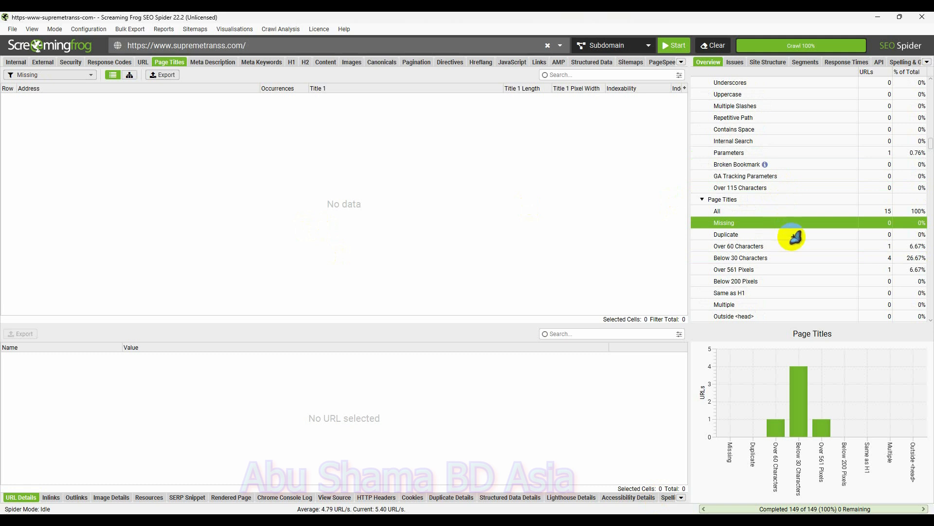
{"action": "left_click", "coordinate": [529, 522]}
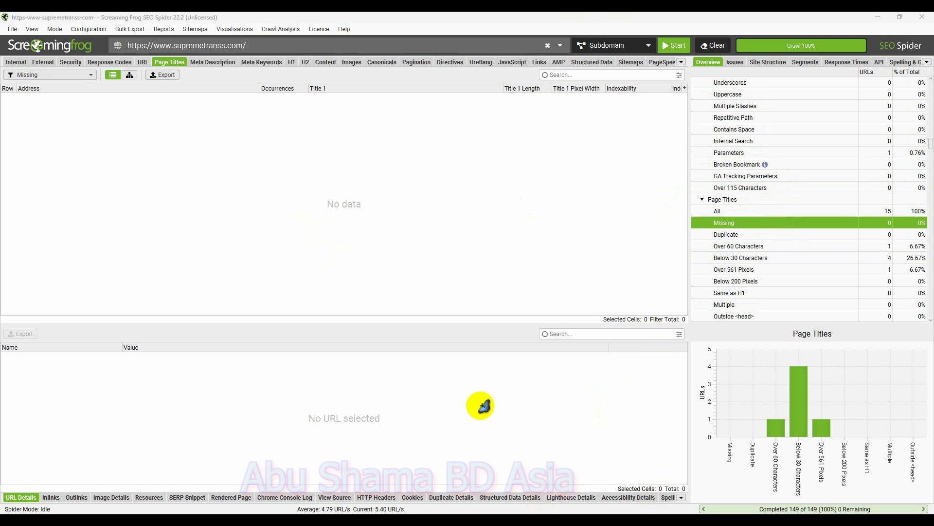
{"action": "left_click", "coordinate": [632, 525]}
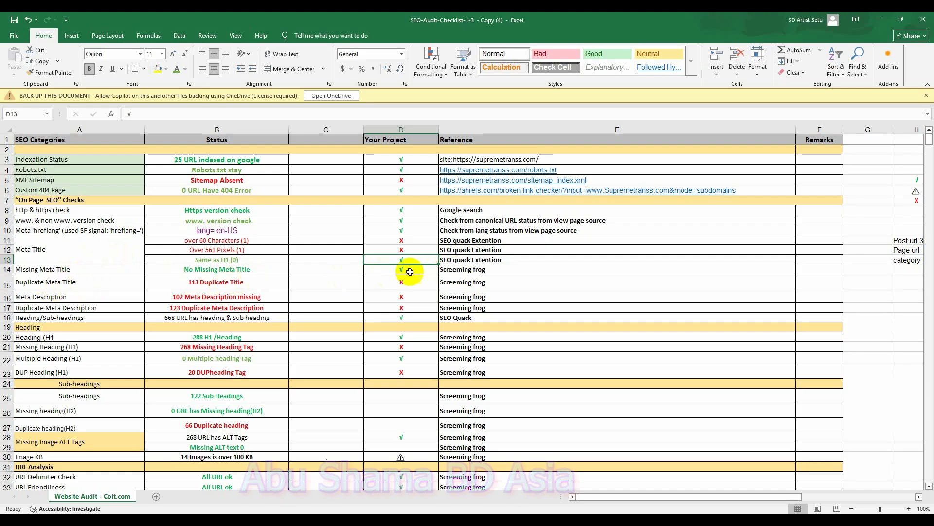
Step: Select the Duplicate Meta Title category in the checklist, and filter the page titles to Duplicate in Screaming Frog
{"action": "left_click", "coordinate": [72, 279]}
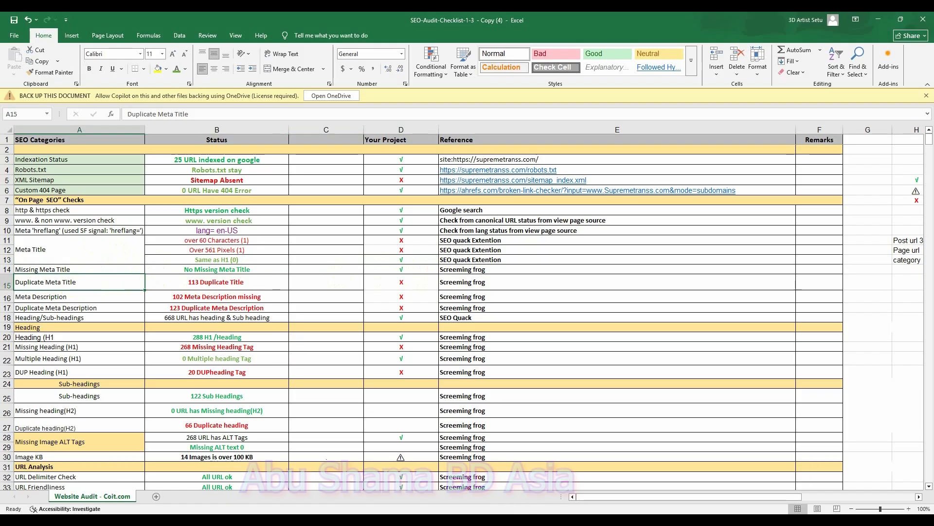
{"action": "left_click", "coordinate": [693, 519]}
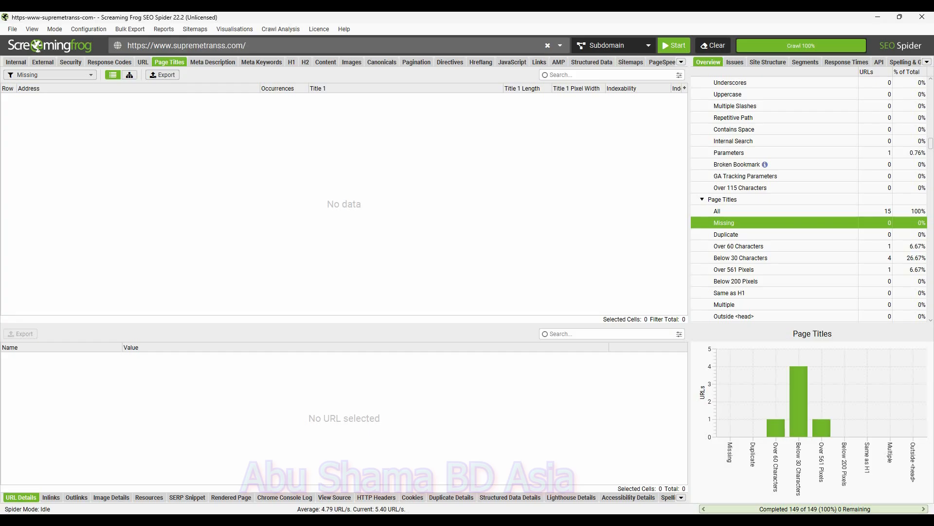
{"action": "left_click", "coordinate": [755, 235]}
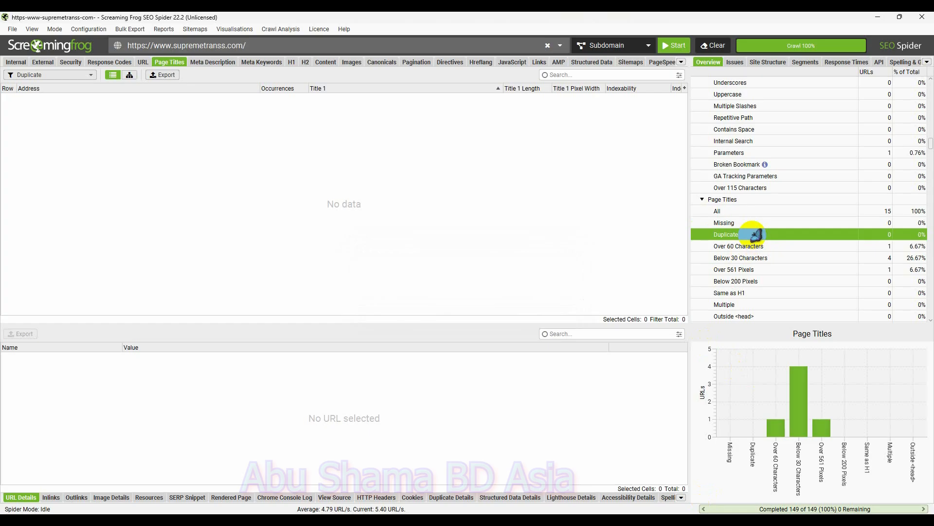
{"action": "scroll", "coordinate": [755, 235], "scroll_direction": "up", "scroll_amount": 2}
{"action": "scroll", "coordinate": [755, 234], "scroll_direction": "up", "scroll_amount": 3}
{"action": "scroll", "coordinate": [755, 234], "scroll_direction": "down", "scroll_amount": 6}
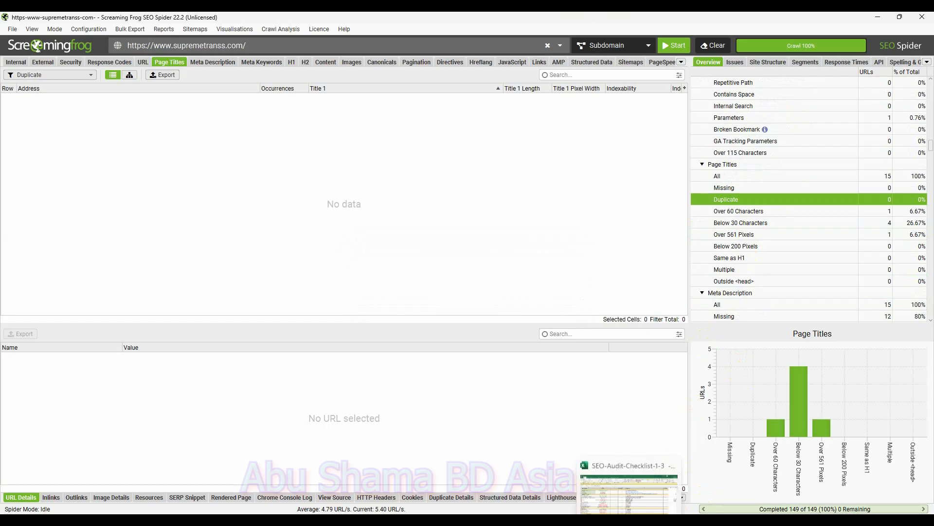
Step: Switch to the Excel checklist and change the Duplicate Meta Title status to "0 Duplicate Title" in green text
{"action": "left_click", "coordinate": [630, 488]}
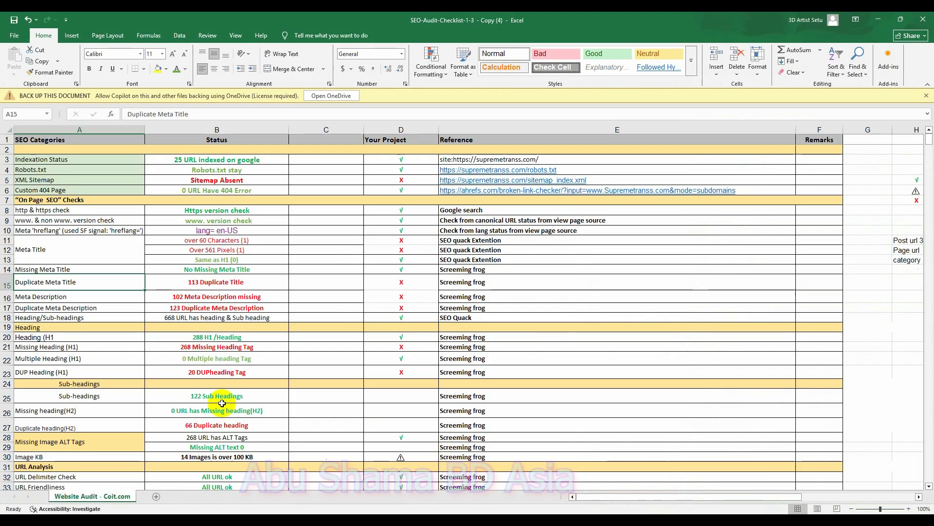
{"action": "left_click", "coordinate": [187, 282]}
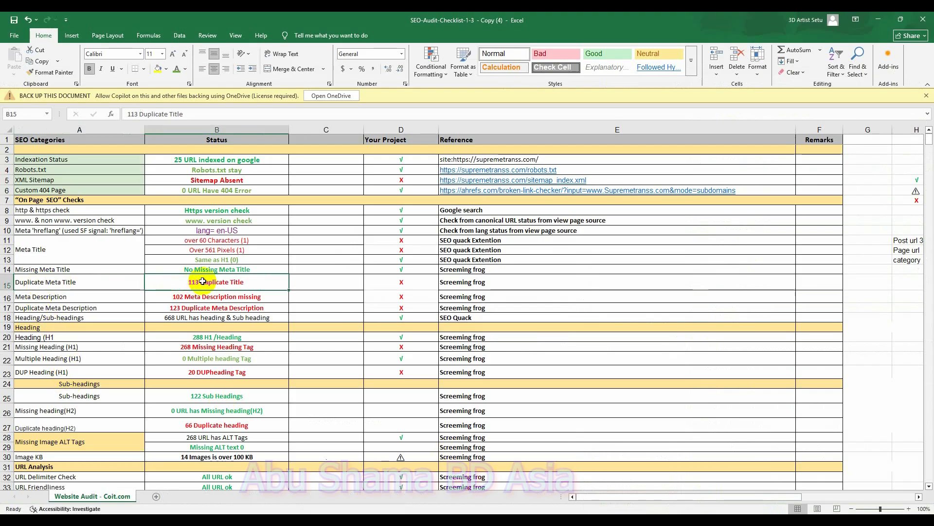
{"action": "double_click", "coordinate": [203, 282]}
{"action": "left_click_drag", "start_coordinate": [200, 282], "coordinate": [186, 281]}
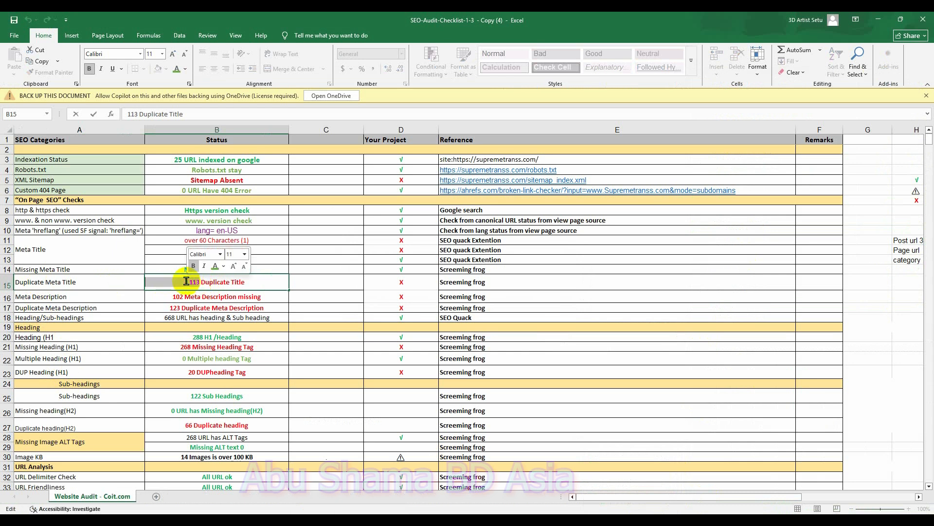
{"action": "type", "text": "0"}
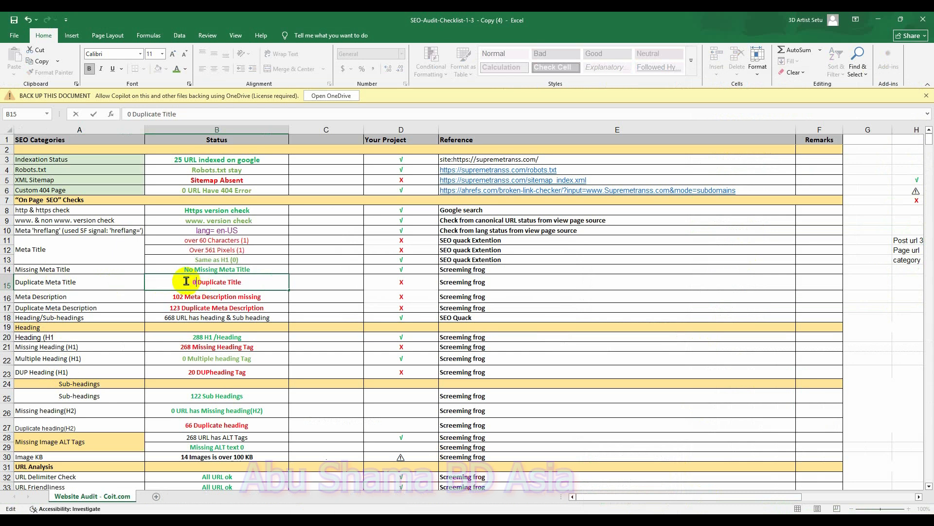
{"action": "left_click_drag", "start_coordinate": [244, 282], "coordinate": [192, 282]}
{"action": "left_click", "coordinate": [211, 267]}
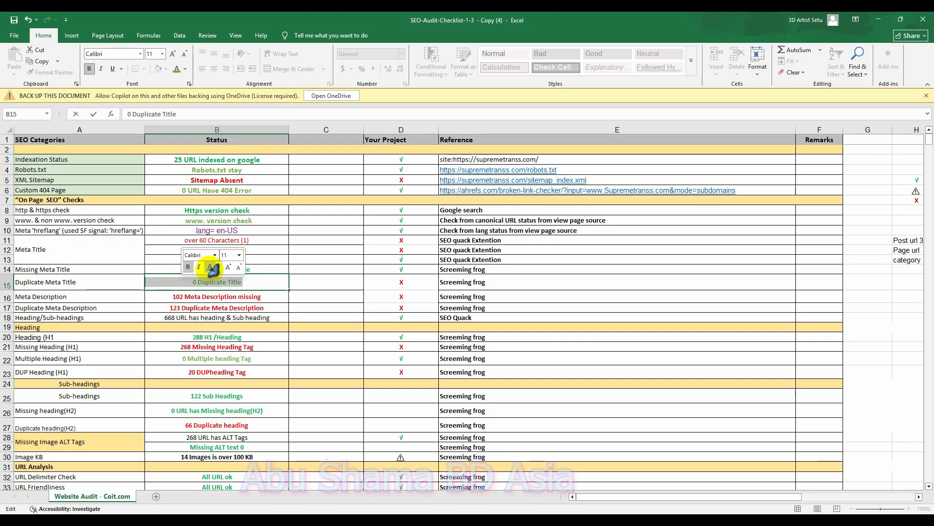
{"action": "left_click", "coordinate": [189, 267]}
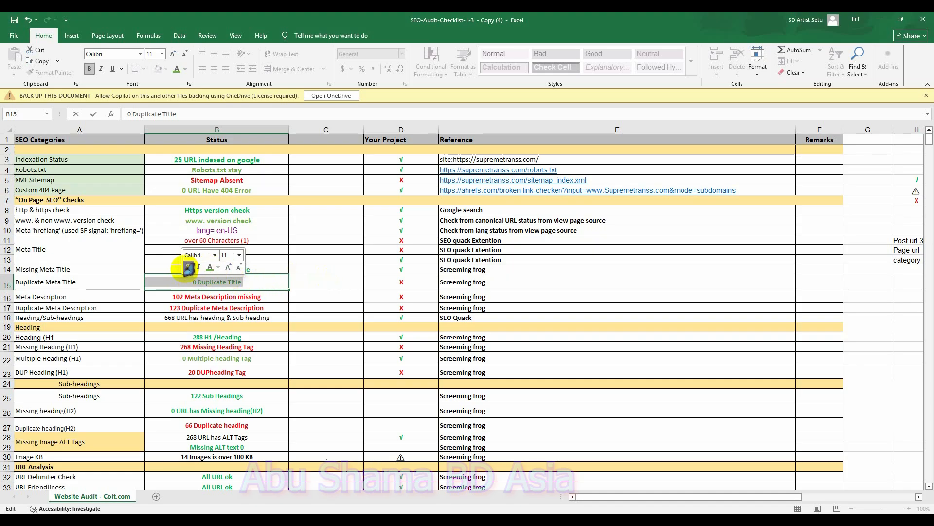
Step: Copy the check mark from the Missing Meta Title row into the Your Project cell of the Duplicate Meta Title row
{"action": "left_click", "coordinate": [409, 271]}
{"action": "key", "text": "ctrl+c"}
{"action": "left_click", "coordinate": [412, 284]}
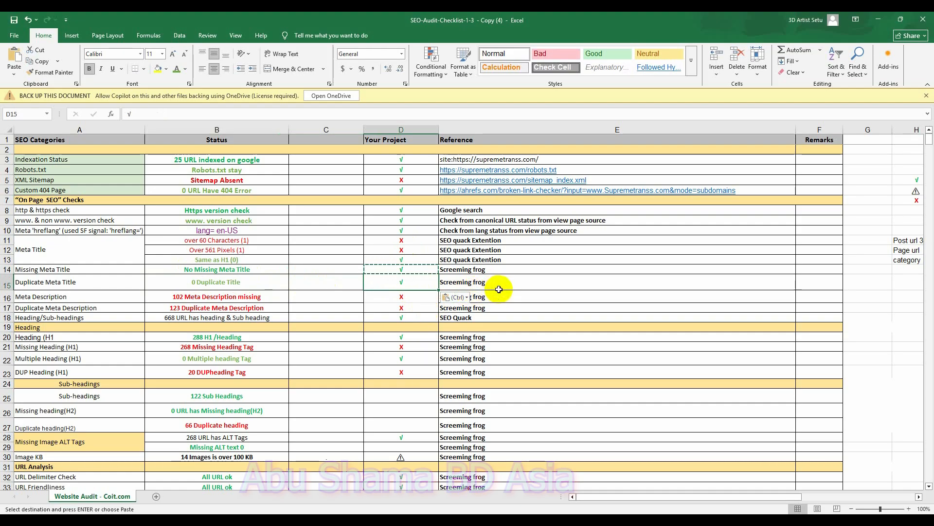
Step: Examine all meta descriptions and page titles of the crawl in Screaming Frog, and return to the Meta Description row of the Excel checklist
{"action": "left_click", "coordinate": [70, 297]}
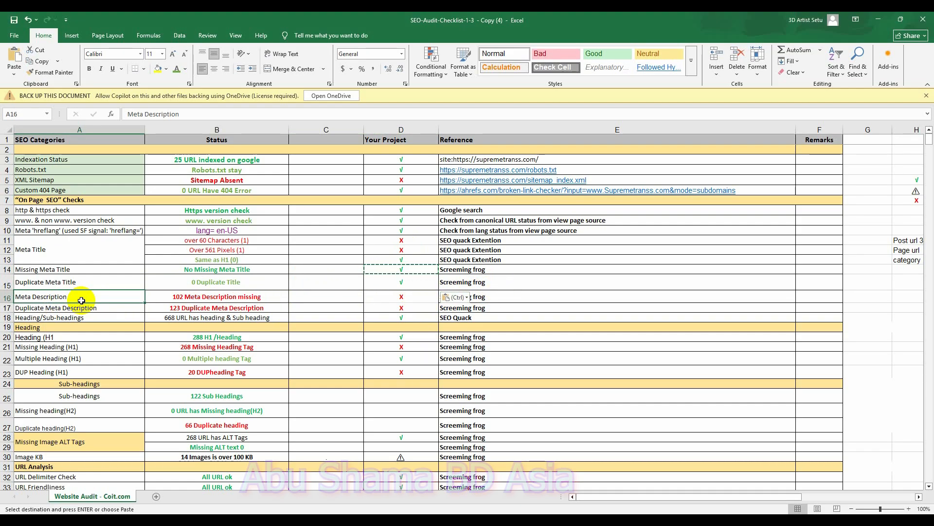
{"action": "left_click", "coordinate": [690, 522]}
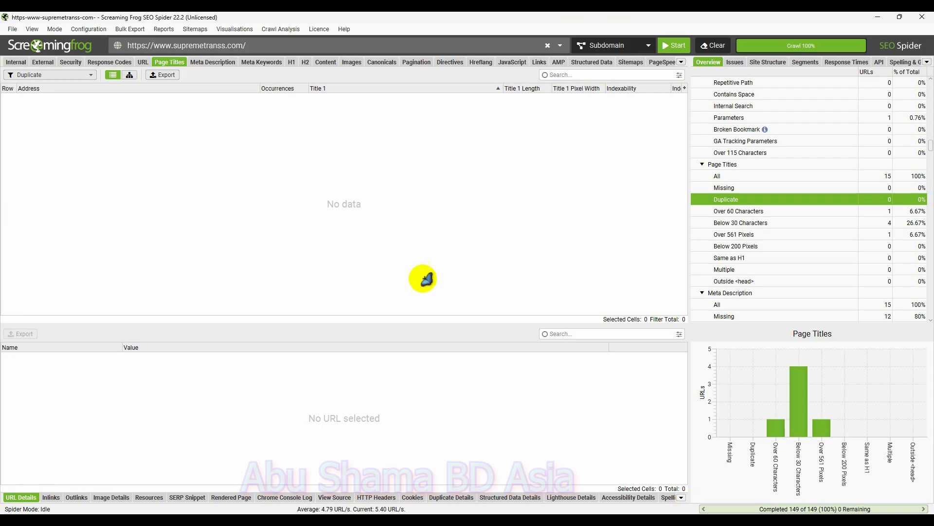
{"action": "left_click", "coordinate": [215, 62]}
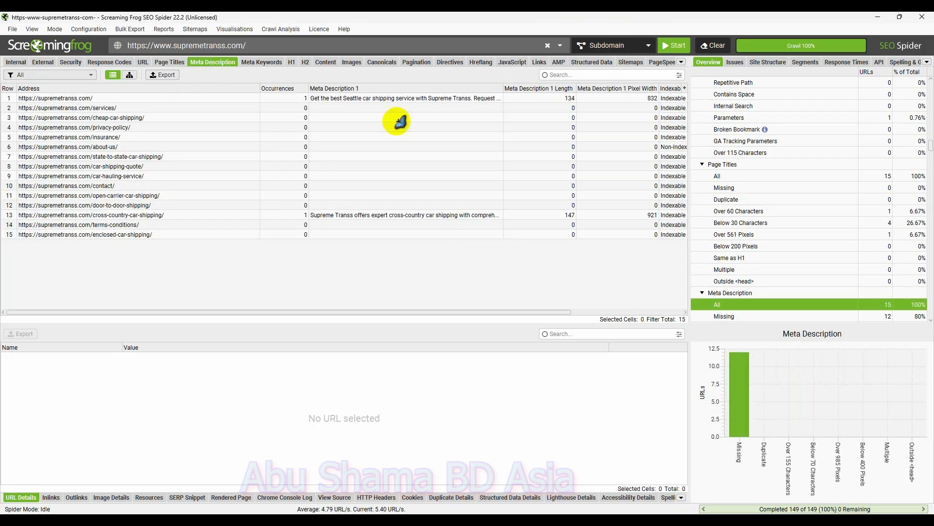
{"action": "scroll", "coordinate": [799, 203], "scroll_direction": "up", "scroll_amount": 1}
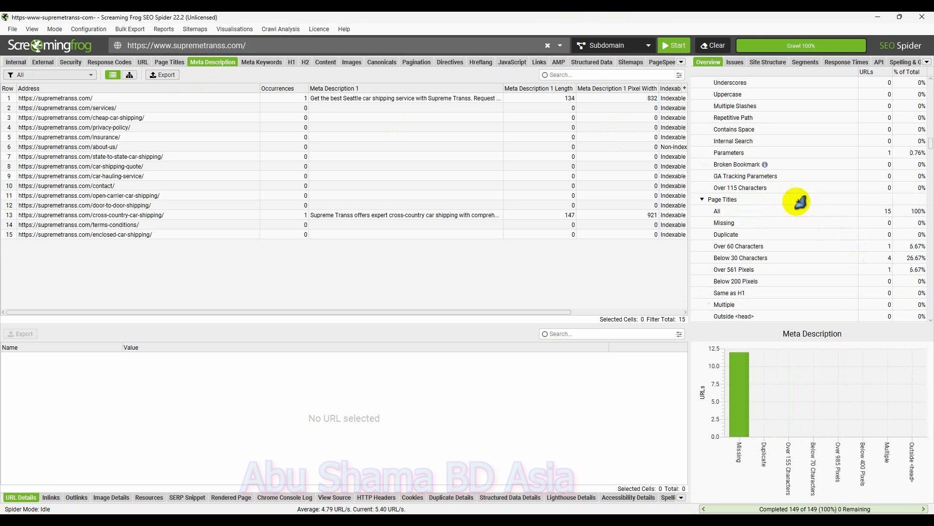
{"action": "left_click", "coordinate": [771, 210]}
{"action": "scroll", "coordinate": [771, 211], "scroll_direction": "up", "scroll_amount": 2}
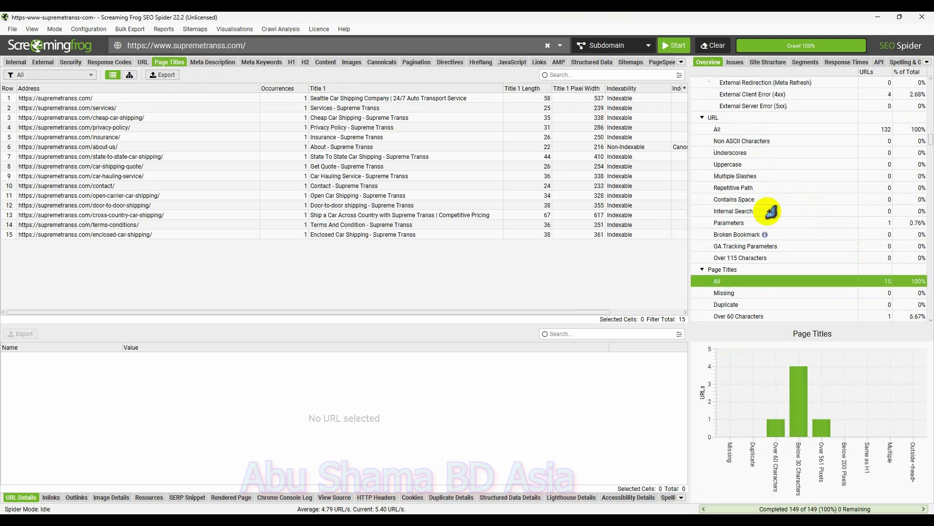
{"action": "scroll", "coordinate": [772, 210], "scroll_direction": "down", "scroll_amount": 3}
{"action": "scroll", "coordinate": [772, 211], "scroll_direction": "down", "scroll_amount": 1}
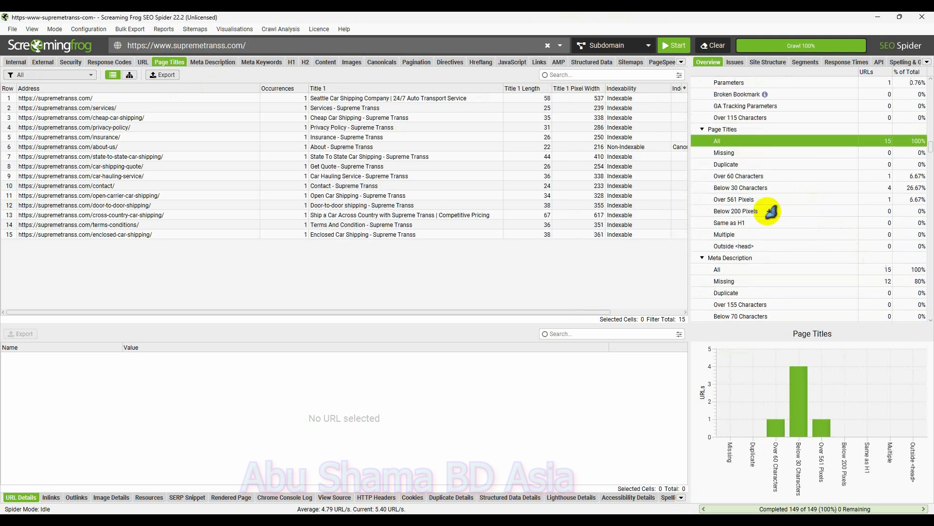
{"action": "left_click", "coordinate": [773, 270]}
{"action": "scroll", "coordinate": [773, 267], "scroll_direction": "down", "scroll_amount": 1}
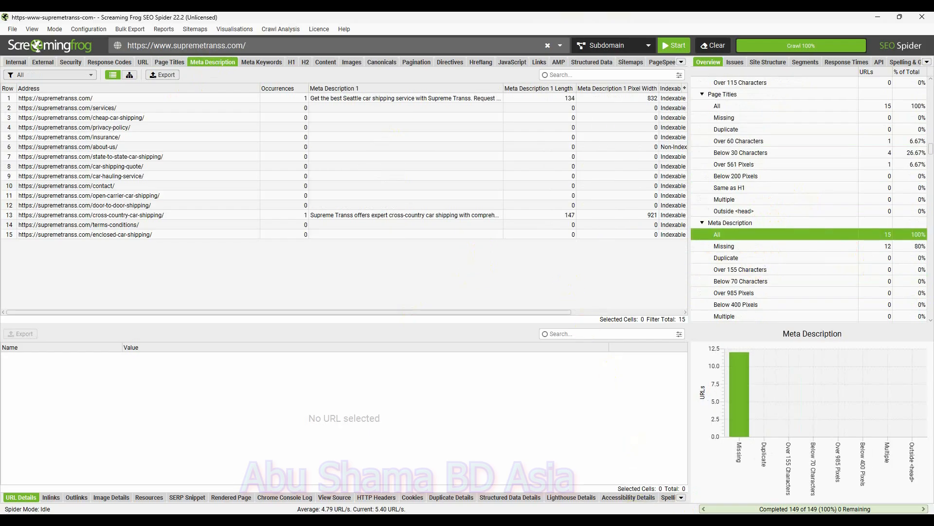
{"action": "mouse_move", "coordinate": [715, 520]}
{"action": "left_click", "coordinate": [628, 520]}
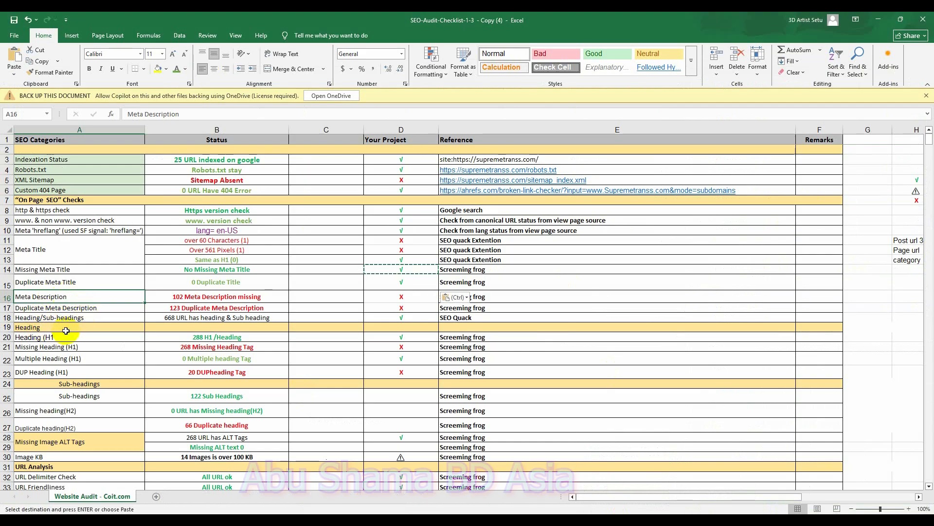
Step: Select the status cell of the Meta Description row in the checklist and close the stray browser window covering it
{"action": "left_click", "coordinate": [74, 269]}
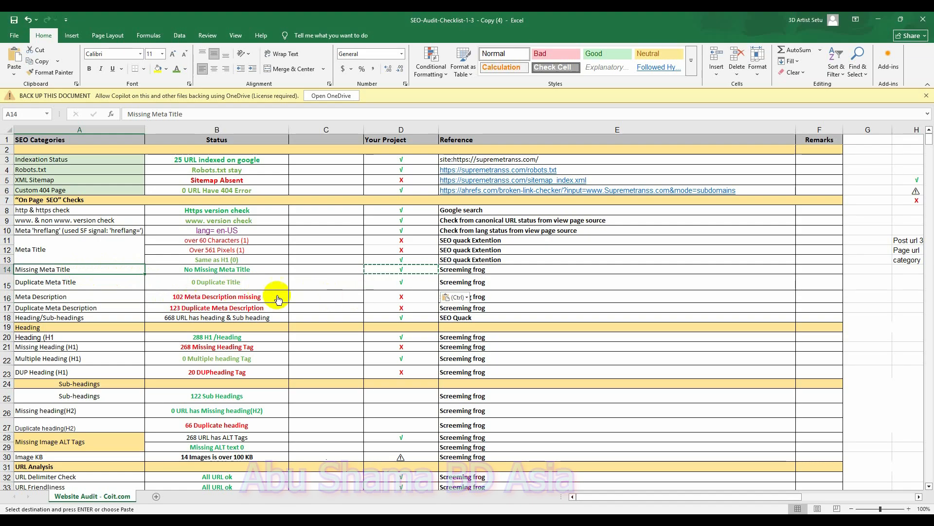
{"action": "left_click", "coordinate": [79, 296]}
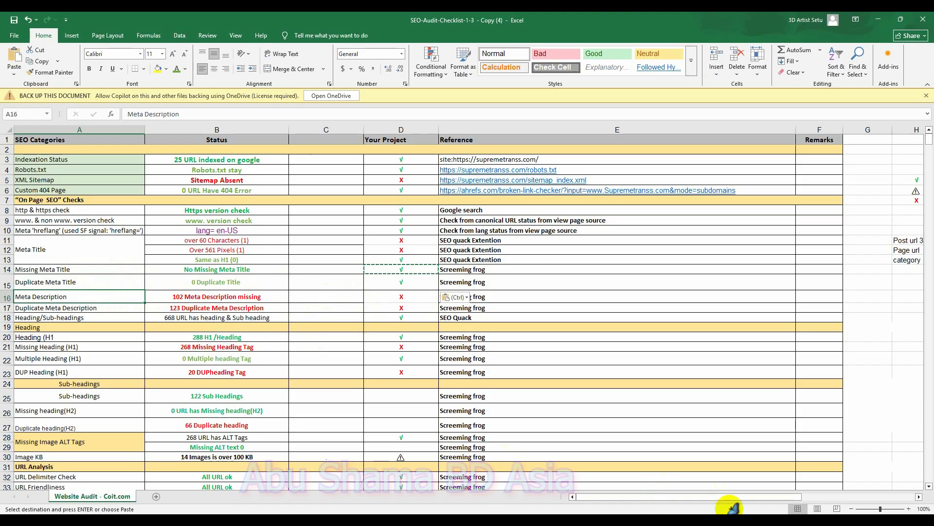
{"action": "mouse_move", "coordinate": [693, 520]}
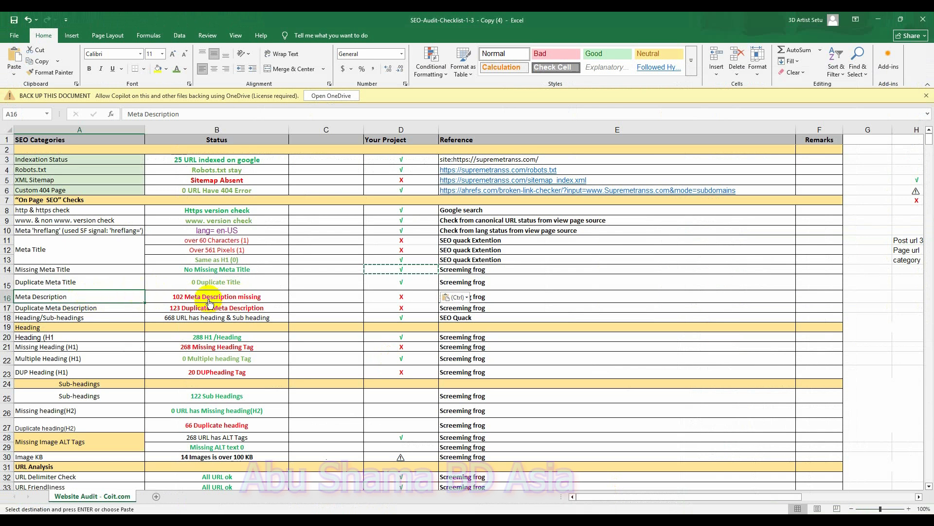
{"action": "left_click", "coordinate": [253, 298]}
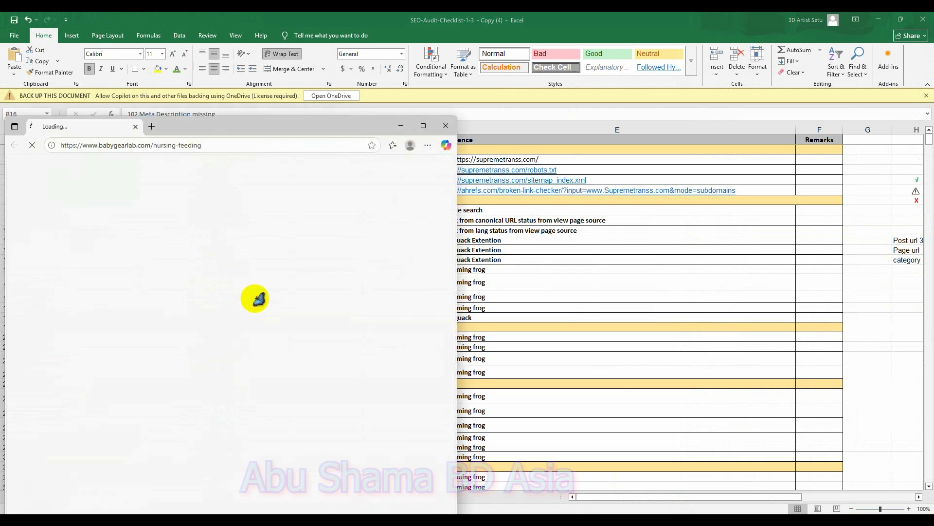
{"action": "left_click", "coordinate": [446, 122]}
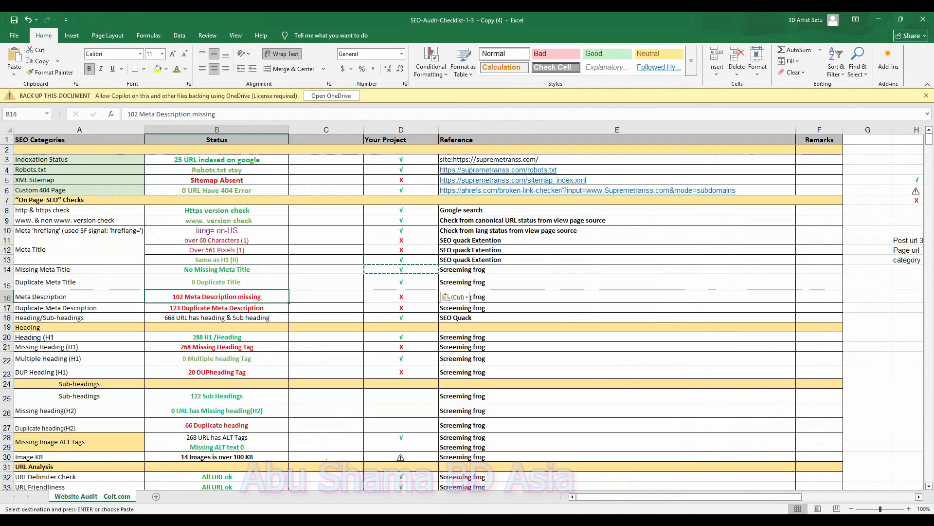
Step: Switch to Screaming Frog, filter the meta descriptions to Missing, and select the addresses of all listed URLs
{"action": "left_click", "coordinate": [691, 512]}
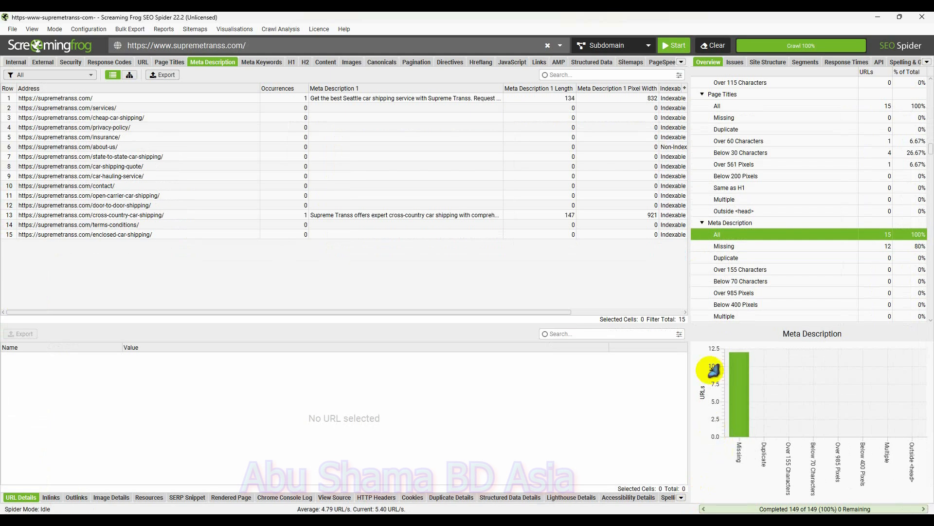
{"action": "left_click", "coordinate": [767, 247]}
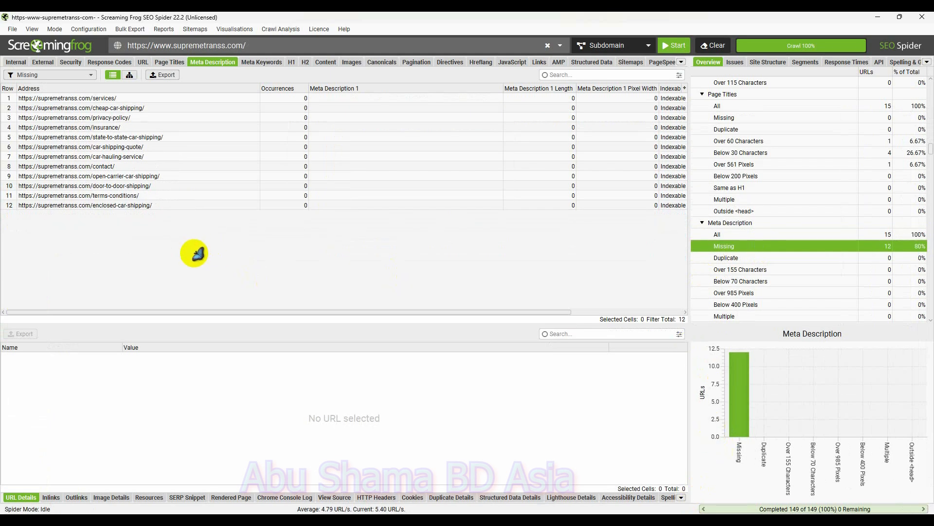
{"action": "left_click_drag", "start_coordinate": [146, 98], "coordinate": [134, 221]}
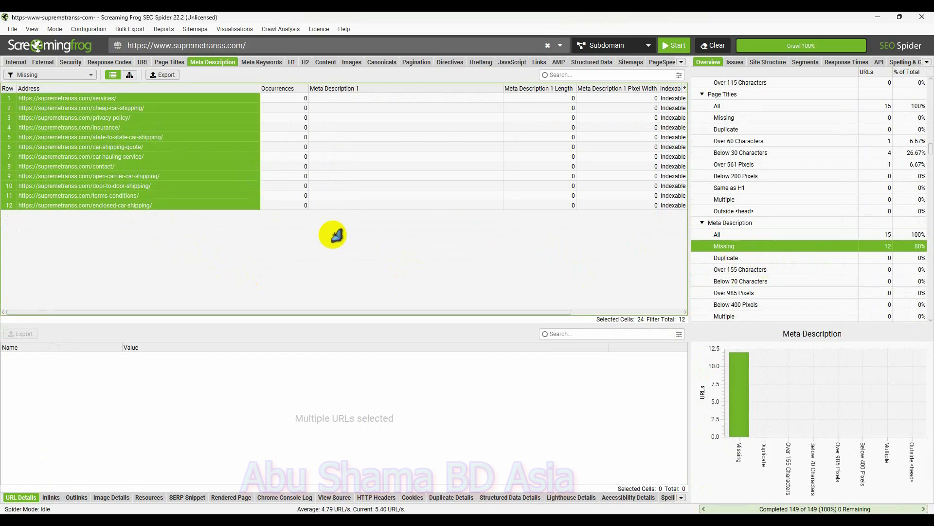
Step: Switch to the Excel checklist and change the Meta Description status to "12 Meta Description missing"
{"action": "left_click", "coordinate": [319, 523]}
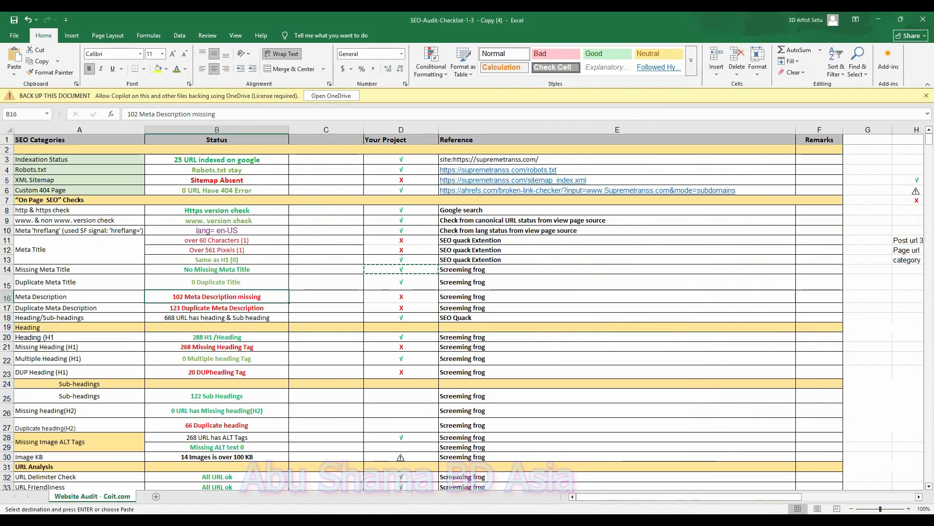
{"action": "double_click", "coordinate": [180, 294]}
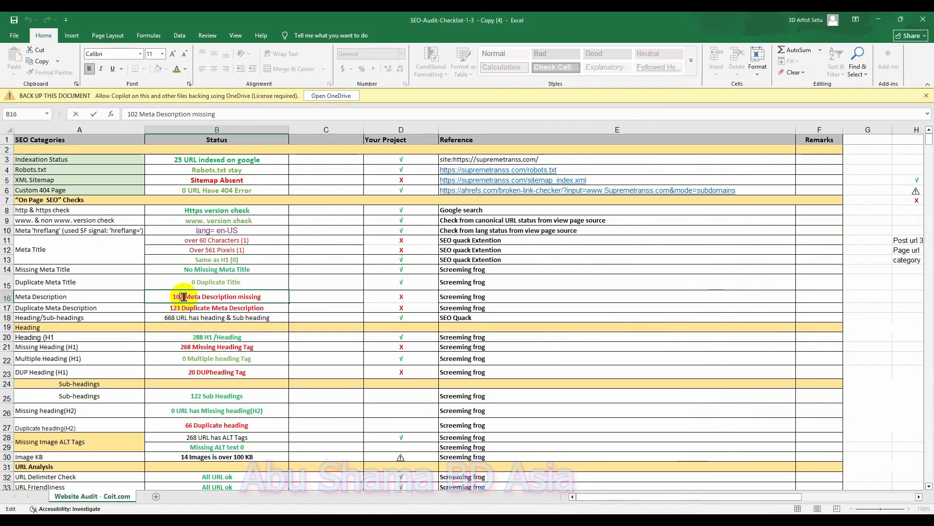
{"action": "key", "text": "BackSpace"}
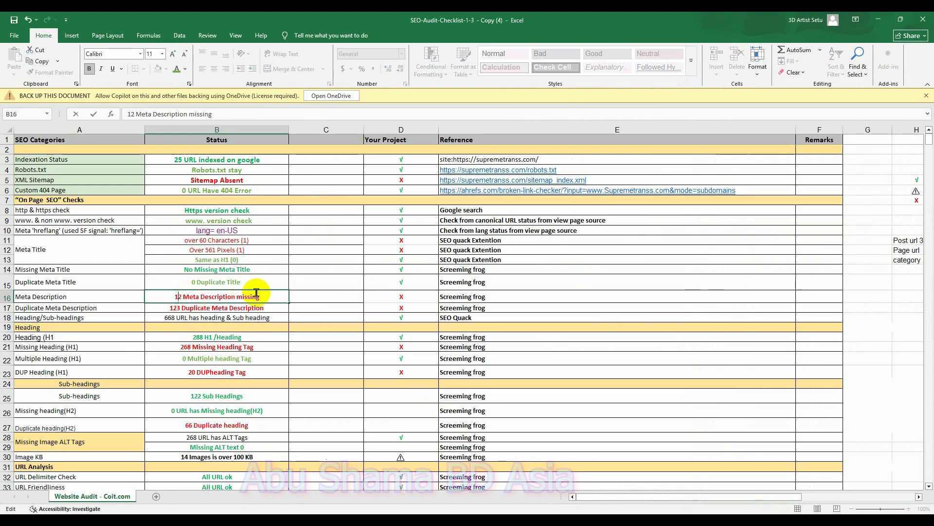
{"action": "left_click", "coordinate": [108, 308]}
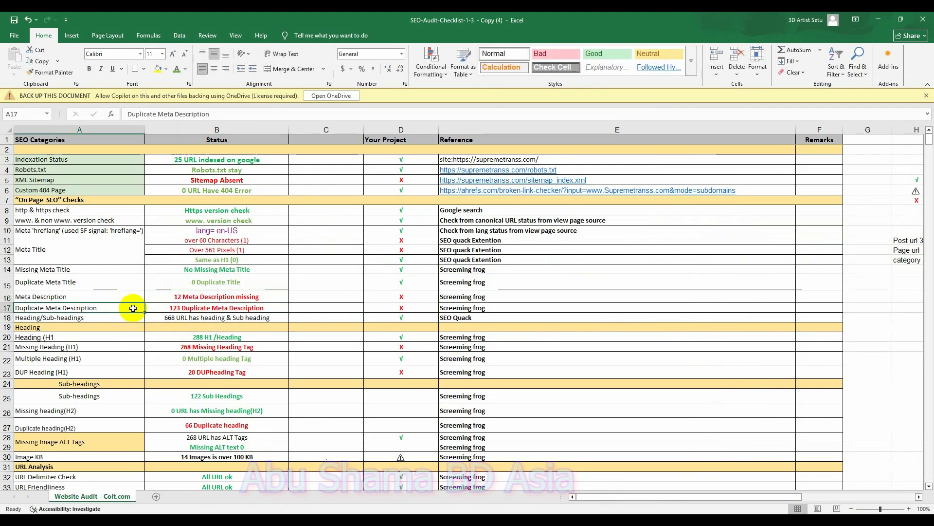
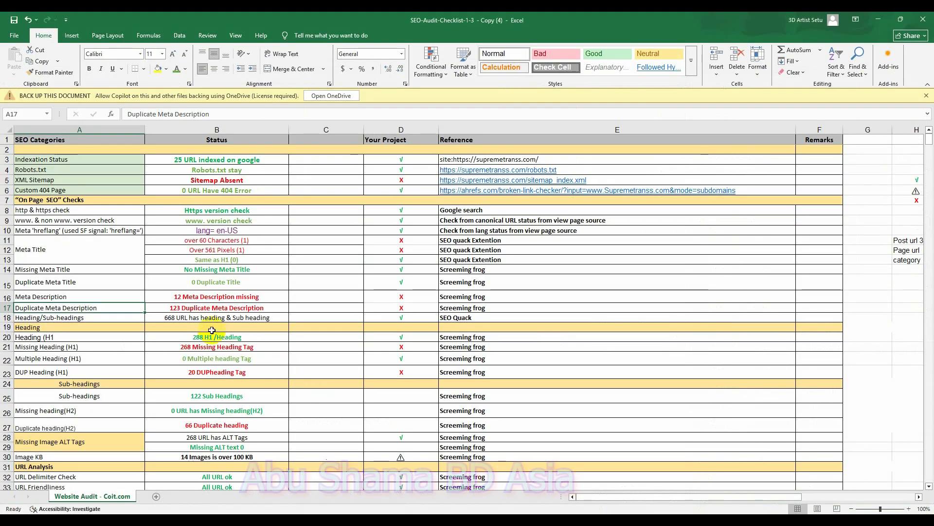
Step: Change the Duplicate Meta Description status to "0 Duplicate Meta Description" in green text
{"action": "double_click", "coordinate": [181, 308]}
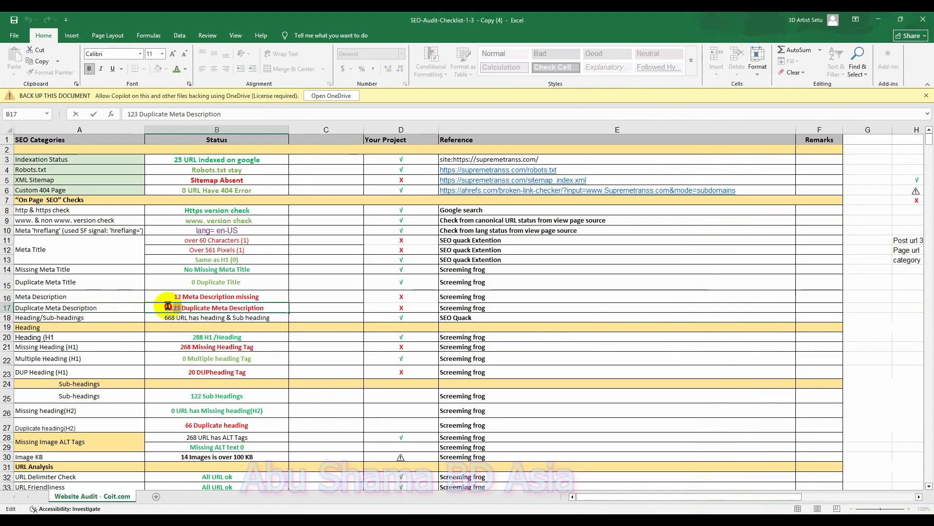
{"action": "double_click", "coordinate": [172, 308]}
{"action": "type", "text": "0"}
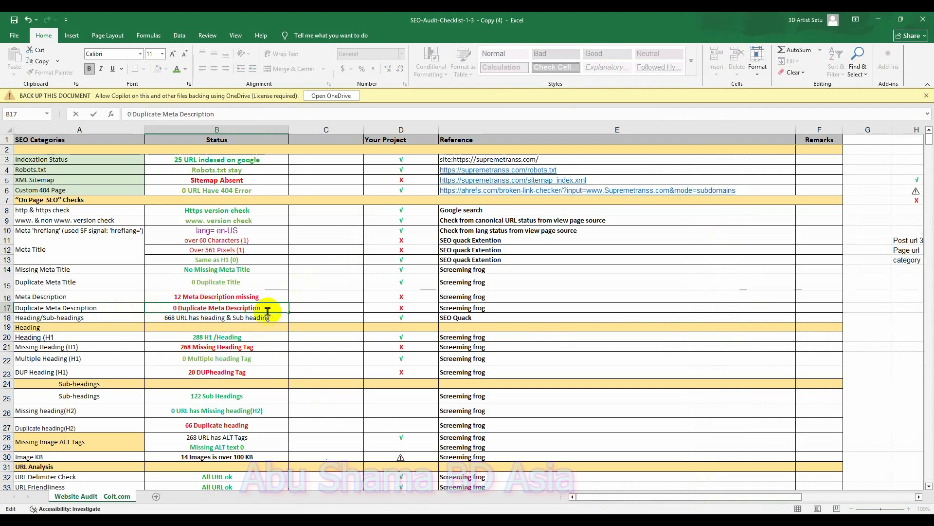
{"action": "left_click_drag", "start_coordinate": [267, 308], "coordinate": [171, 308]}
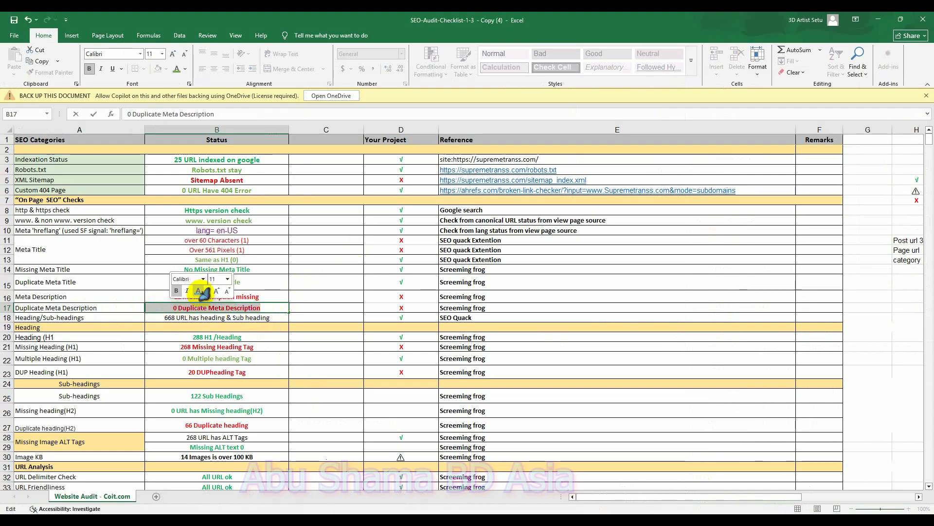
{"action": "left_click", "coordinate": [198, 291]}
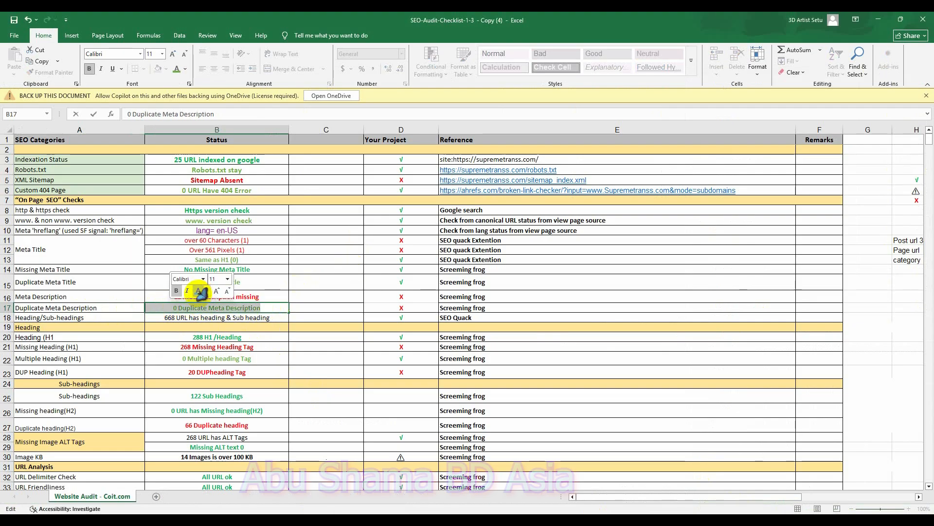
Step: Copy the check mark from the Heading/Sub-headings row into the Your Project cell of the Duplicate Meta Description row
{"action": "left_click", "coordinate": [407, 319]}
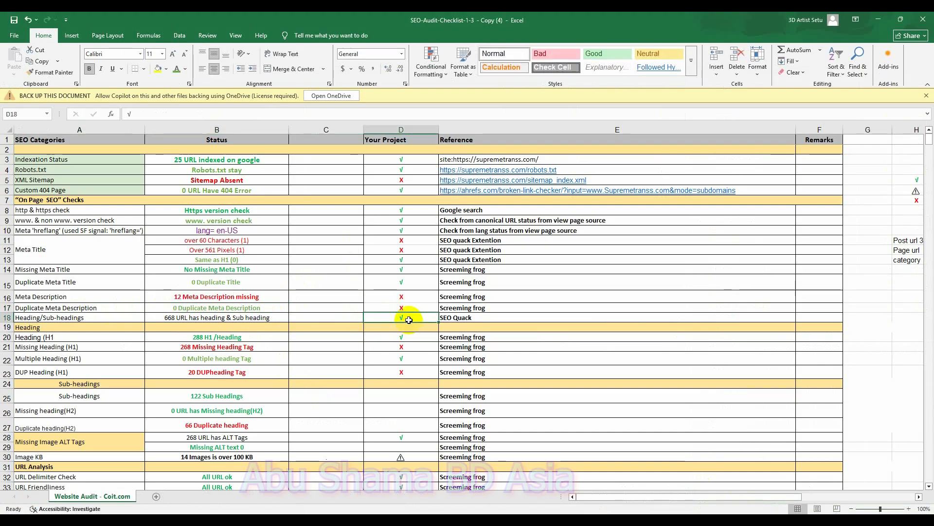
{"action": "key", "text": "ctrl+c"}
{"action": "left_click", "coordinate": [421, 307]}
{"action": "key", "text": "ctrl+v"}
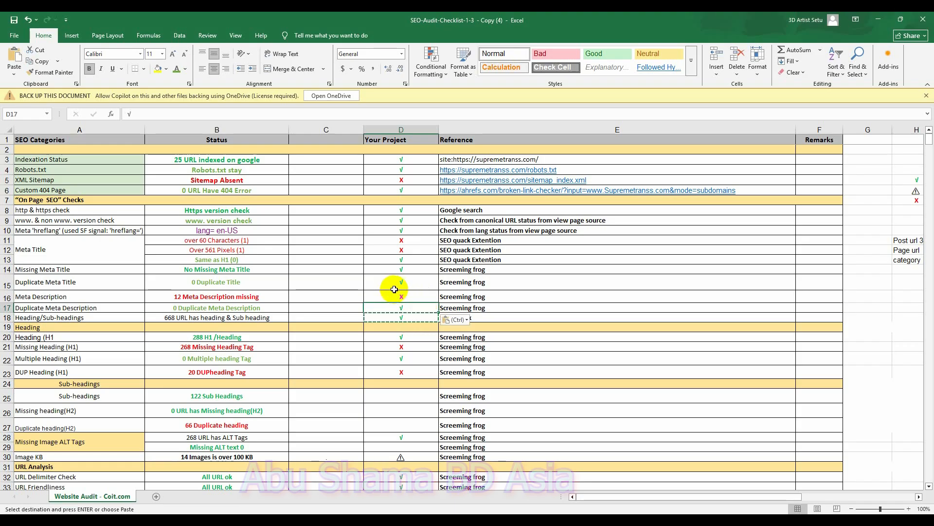
Step: Examine the H1 and H2 headings of all crawled URLs in Screaming Frog for the Heading/Sub-headings check, and return to the Excel checklist
{"action": "left_click", "coordinate": [99, 317]}
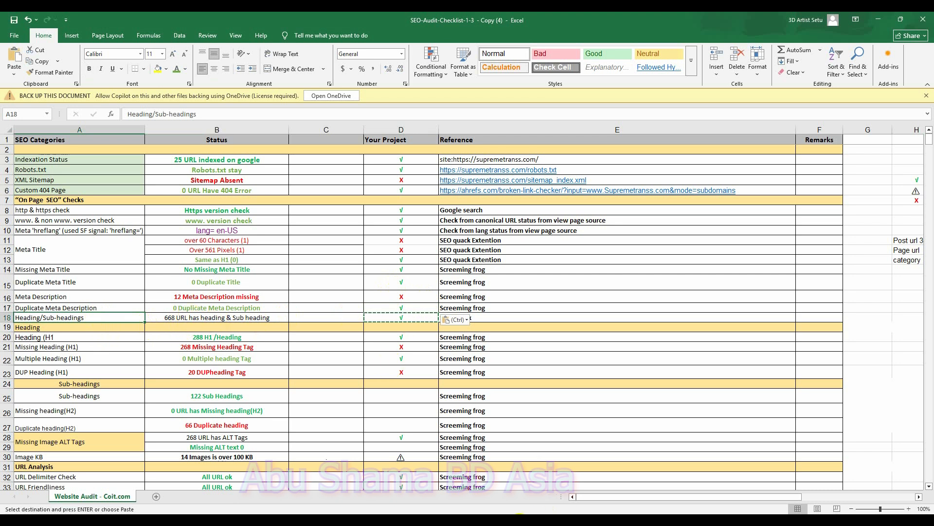
{"action": "left_click", "coordinate": [528, 524]}
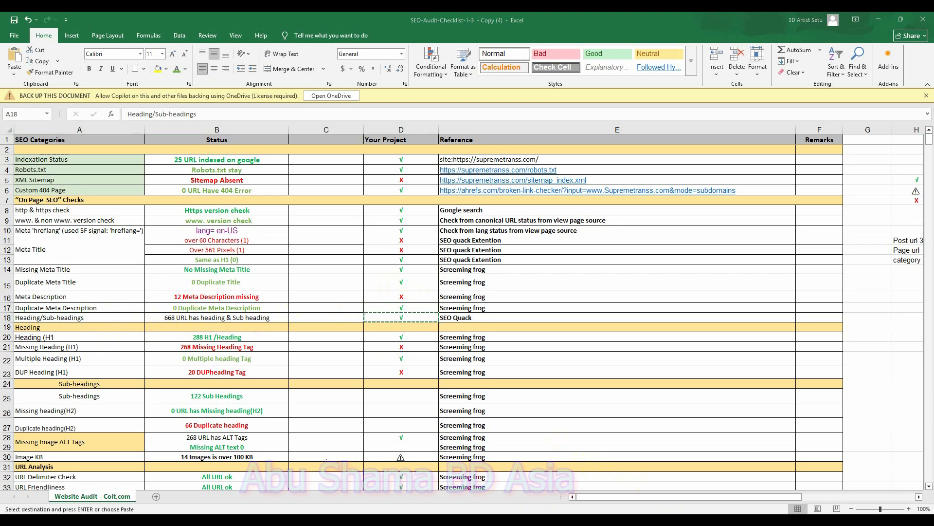
{"action": "left_click", "coordinate": [693, 524]}
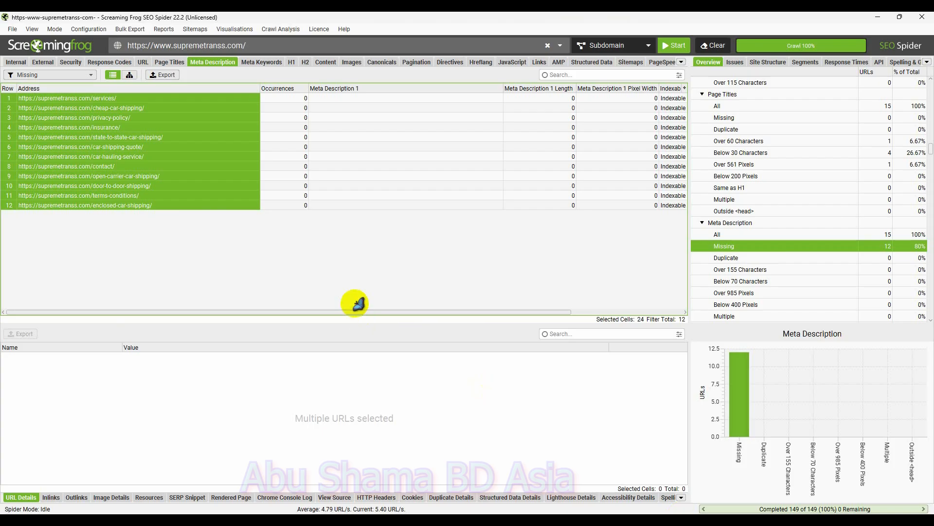
{"action": "left_click", "coordinate": [293, 62]}
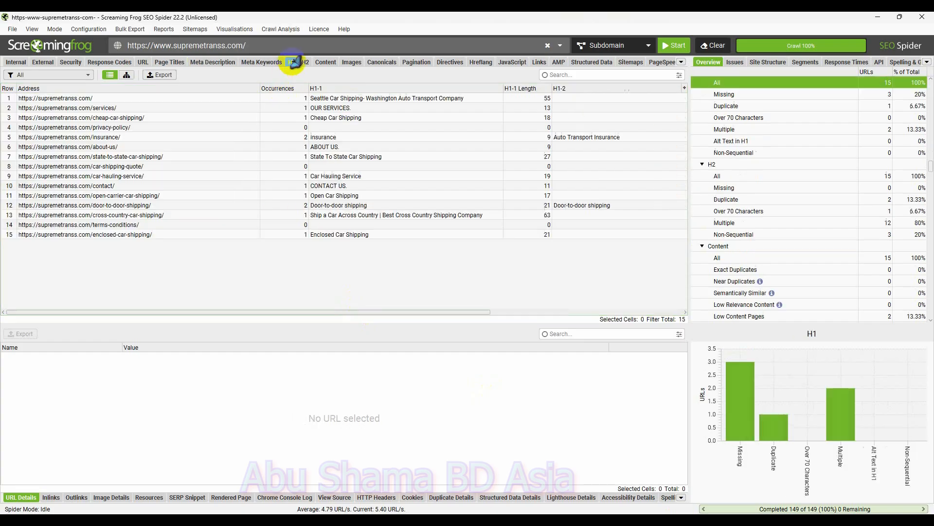
{"action": "left_click", "coordinate": [303, 62]}
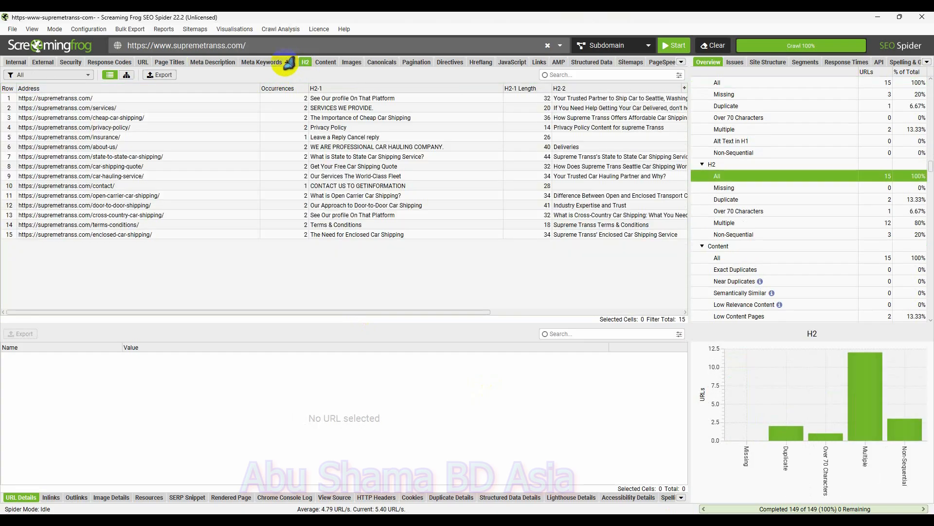
{"action": "left_click", "coordinate": [291, 62]}
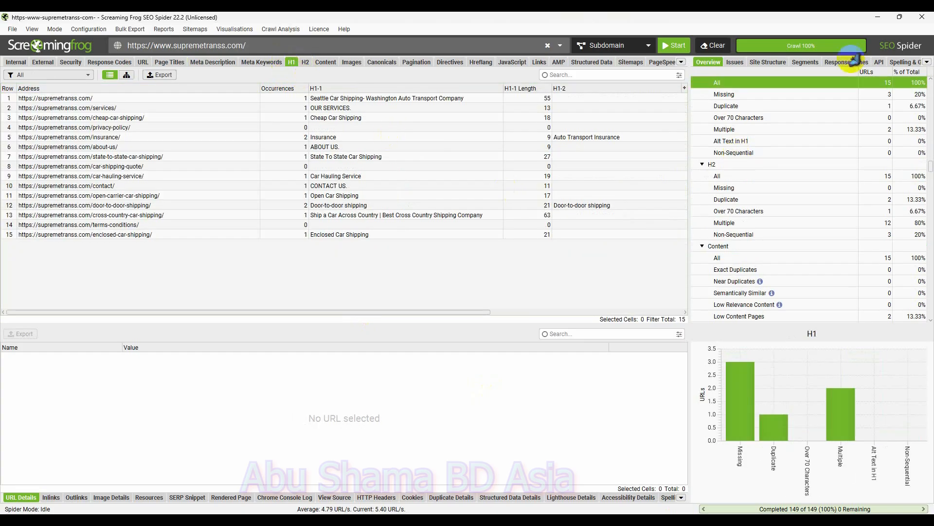
{"action": "mouse_move", "coordinate": [630, 523]}
{"action": "left_click", "coordinate": [629, 484]}
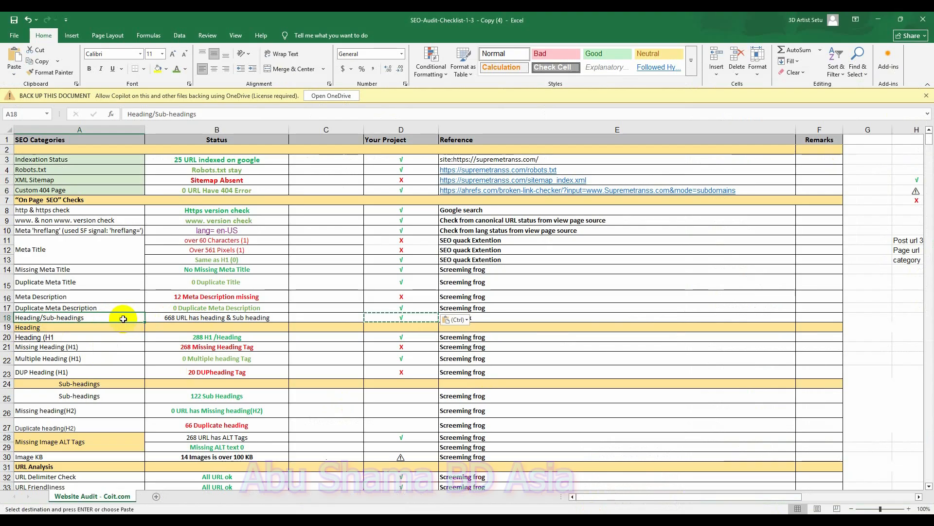
{"action": "left_click", "coordinate": [686, 521]}
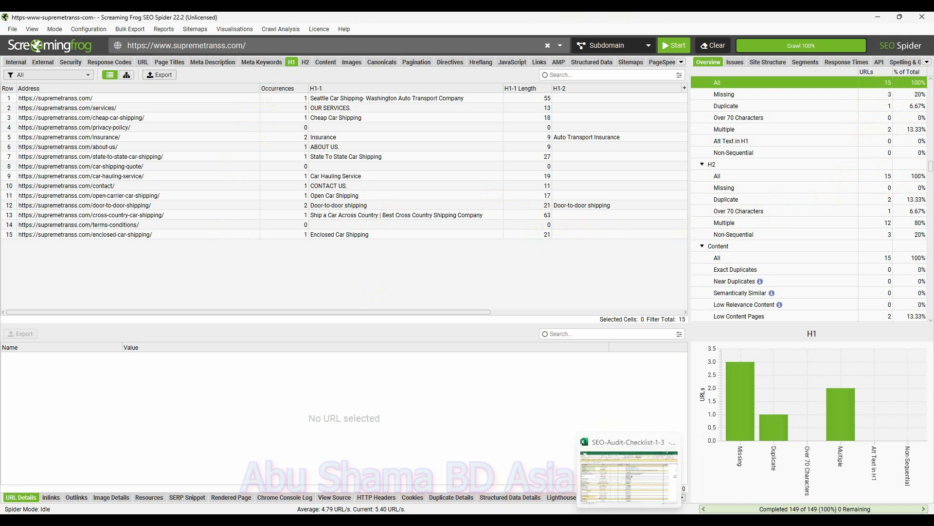
{"action": "left_click", "coordinate": [628, 520]}
Step: Change the Heading/Sub-headings status to "30 URL has heading & Sub heading"
{"action": "left_click", "coordinate": [175, 319]}
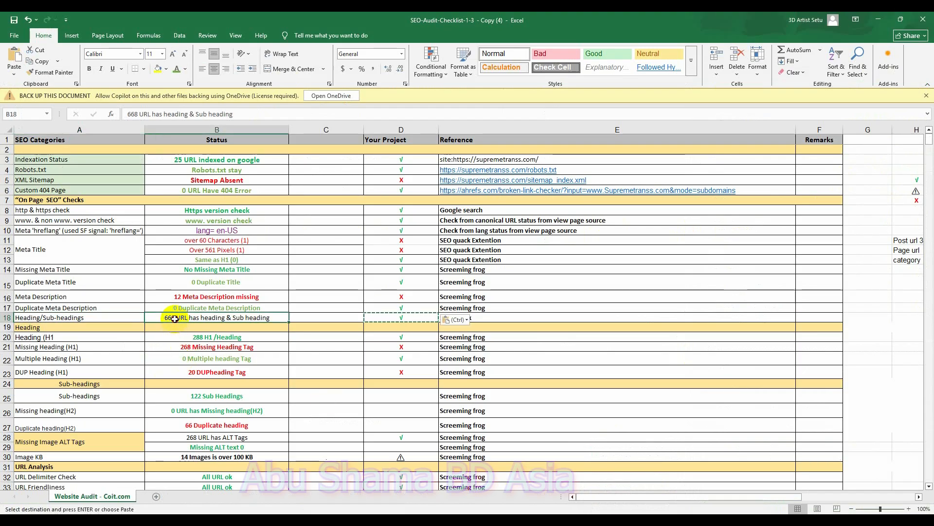
{"action": "double_click", "coordinate": [174, 319]}
{"action": "left_click_drag", "start_coordinate": [175, 317], "coordinate": [162, 316]}
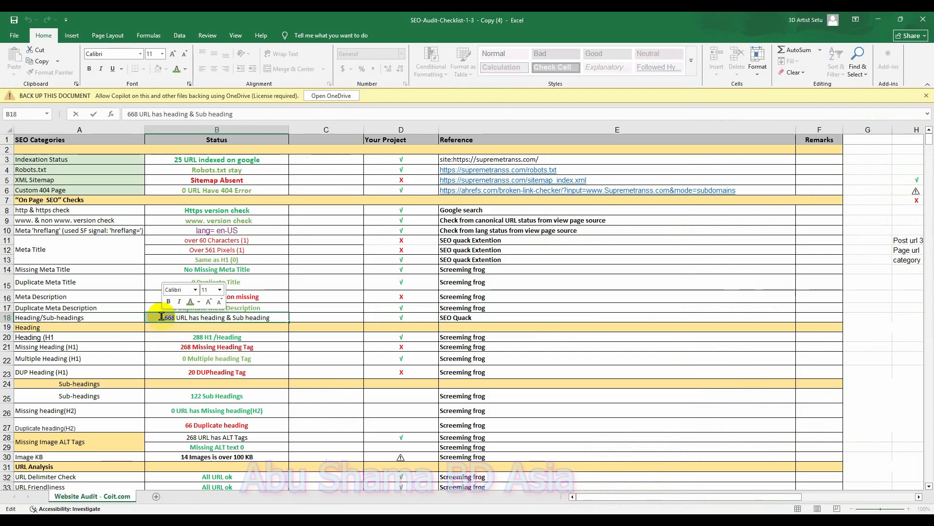
{"action": "type", "text": "30"}
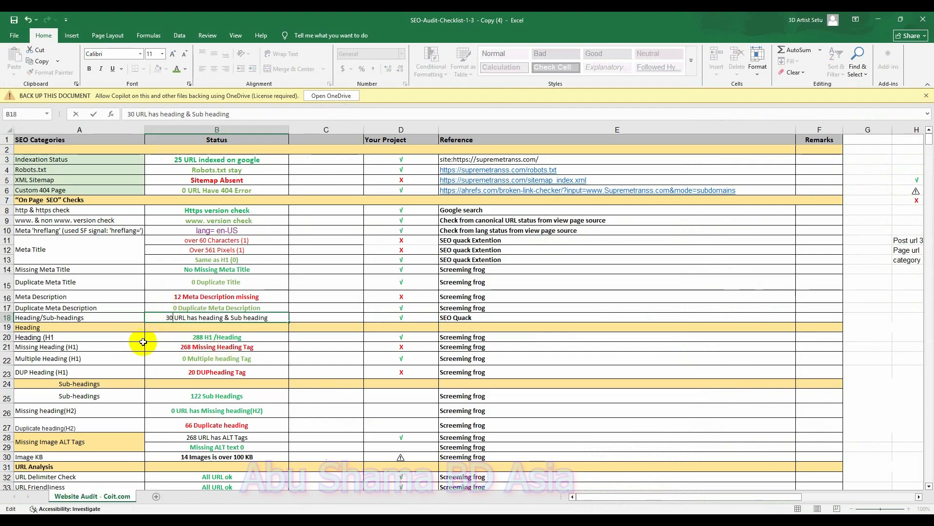
{"action": "left_click", "coordinate": [95, 337]}
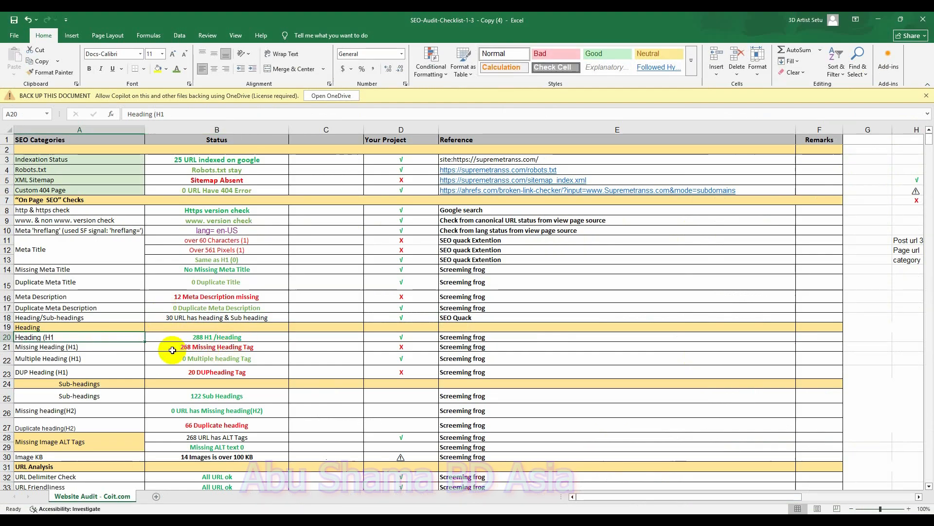
Step: Change the Heading (H1) status to "15 H1 /Heading" and switch to the H1 list in Screaming Frog
{"action": "left_click", "coordinate": [220, 336]}
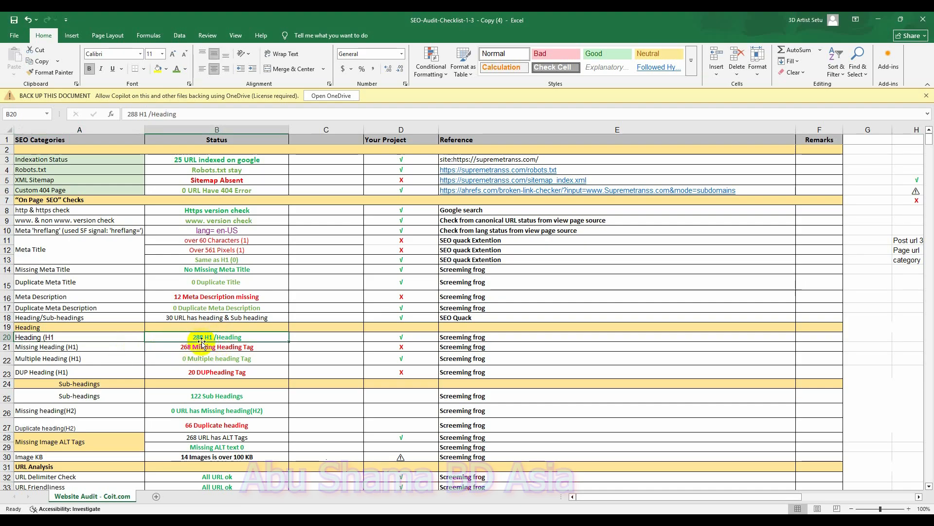
{"action": "double_click", "coordinate": [202, 337]}
{"action": "left_click_drag", "start_coordinate": [202, 337], "coordinate": [187, 335]}
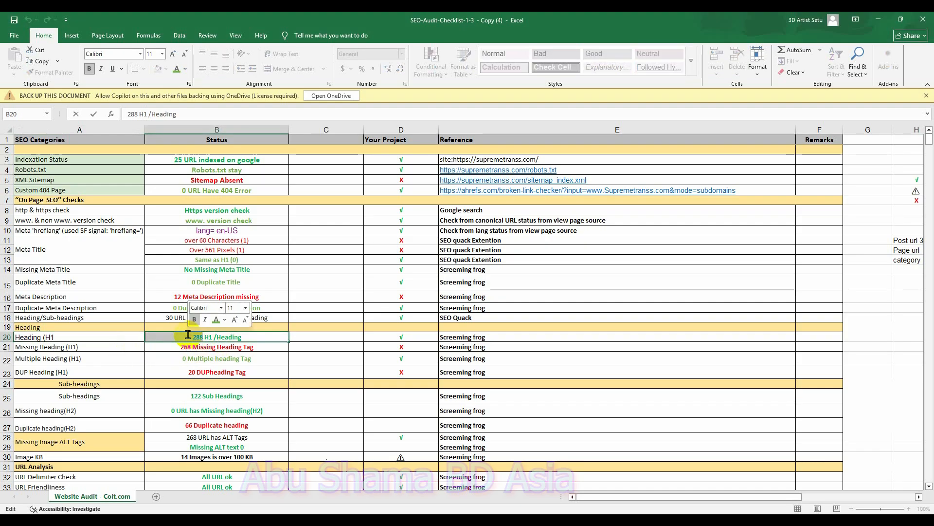
{"action": "type", "text": "15"}
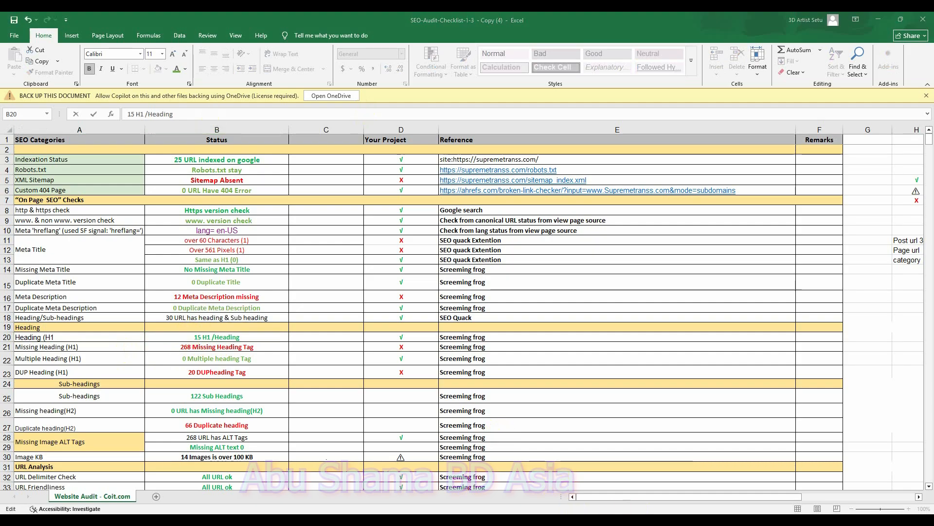
{"action": "key", "text": "alt+Tab"}
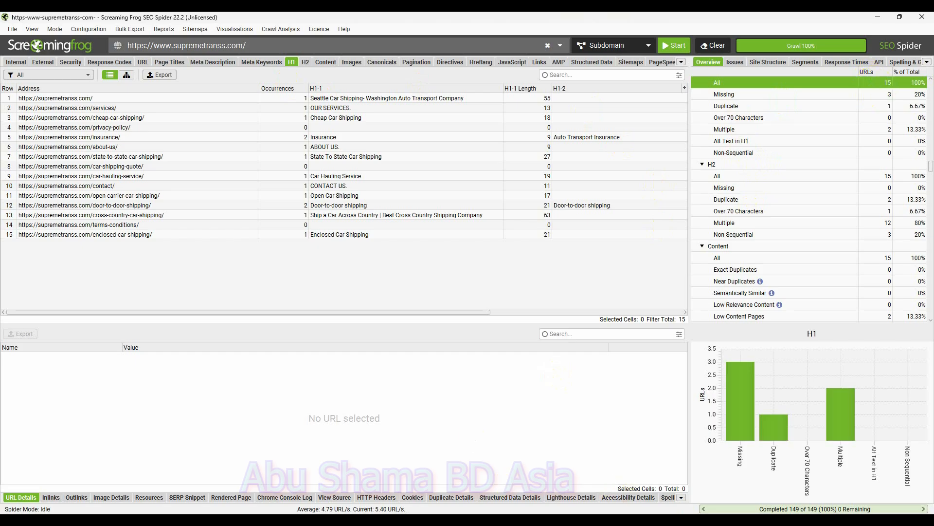
Step: Review the URLs missing an H1 in Screaming Frog and change the checklist's Missing Heading (H1) status to "3 Missing Heading Tag" in Excel
{"action": "key", "text": "alt+Tab"}
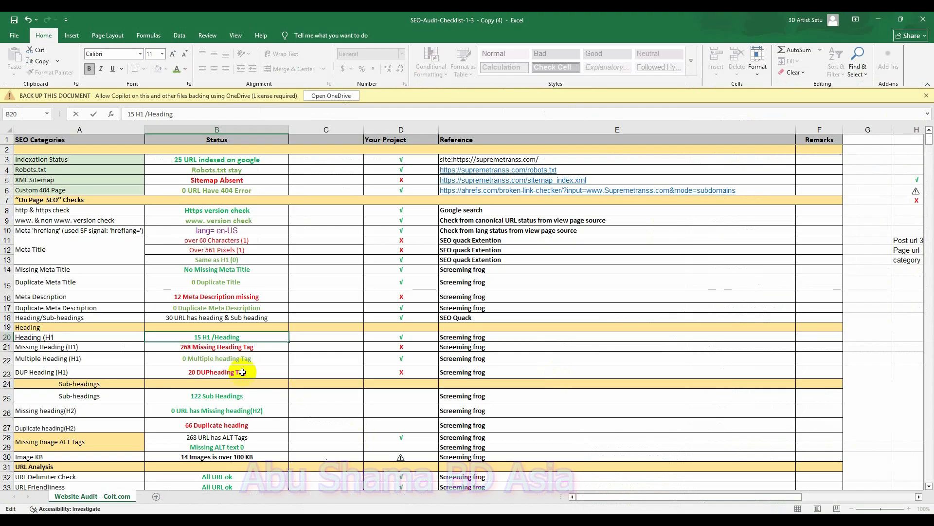
{"action": "left_click", "coordinate": [86, 349]}
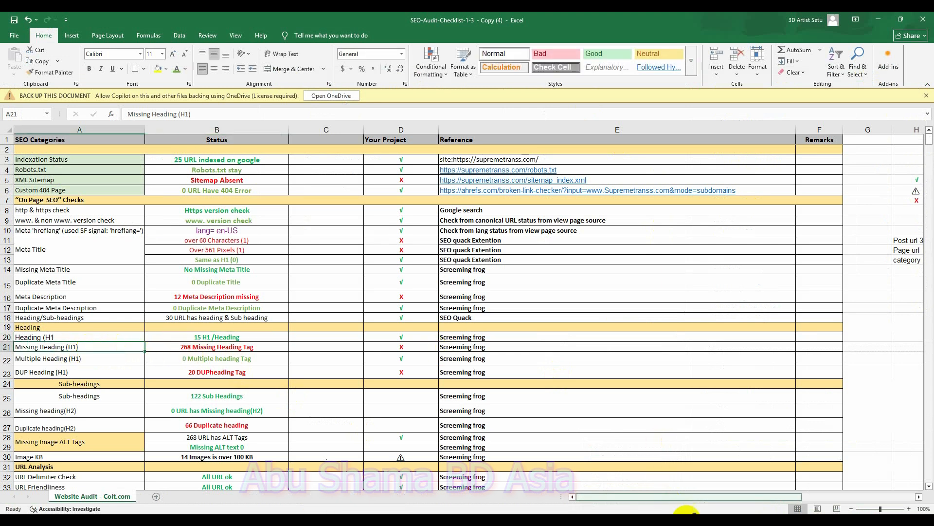
{"action": "key", "text": "alt+Tab"}
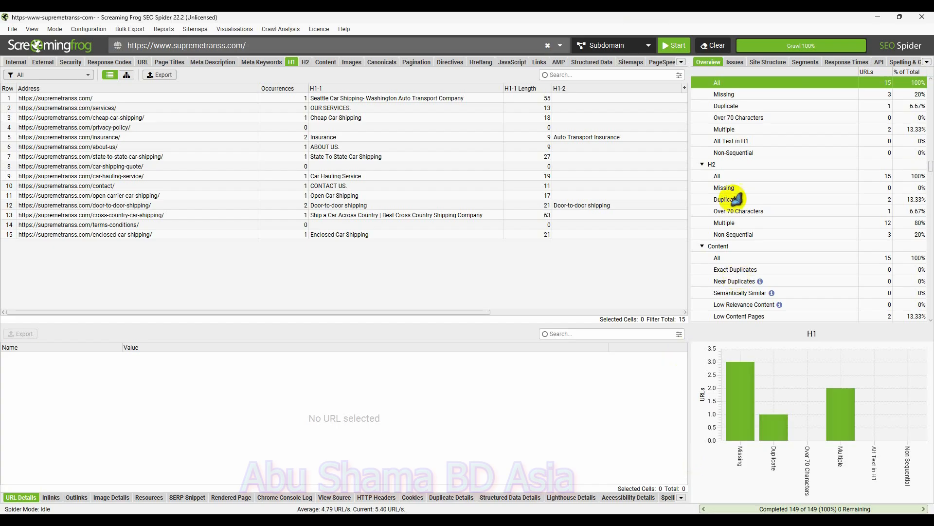
{"action": "left_click", "coordinate": [725, 94]}
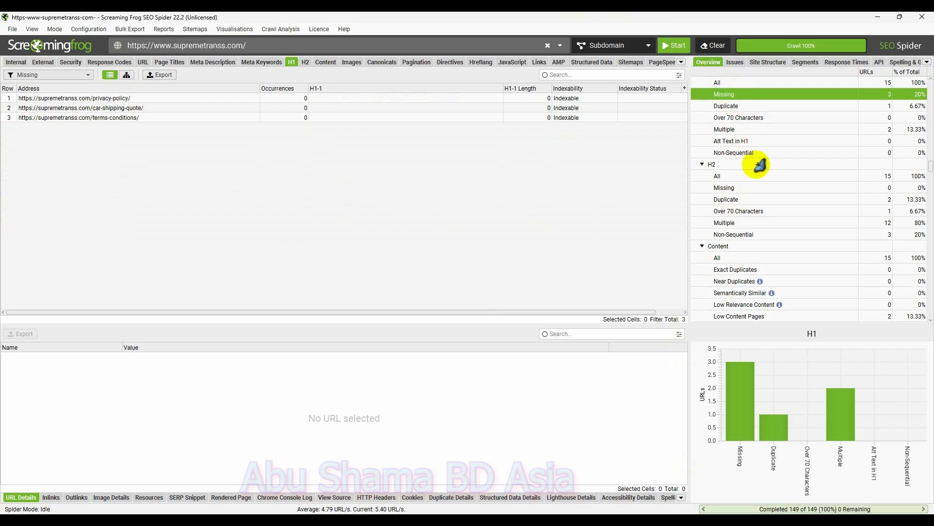
{"action": "scroll", "coordinate": [757, 165], "scroll_direction": "up", "scroll_amount": 1}
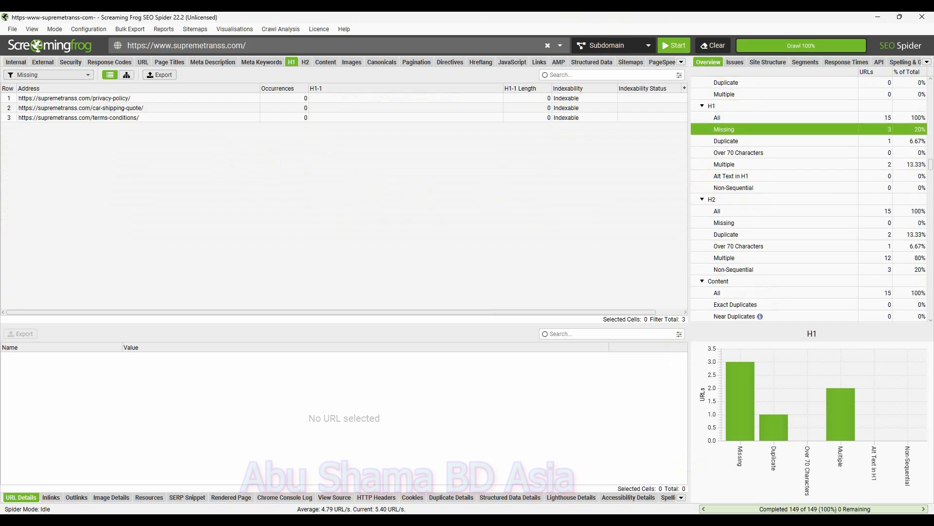
{"action": "mouse_move", "coordinate": [630, 511]}
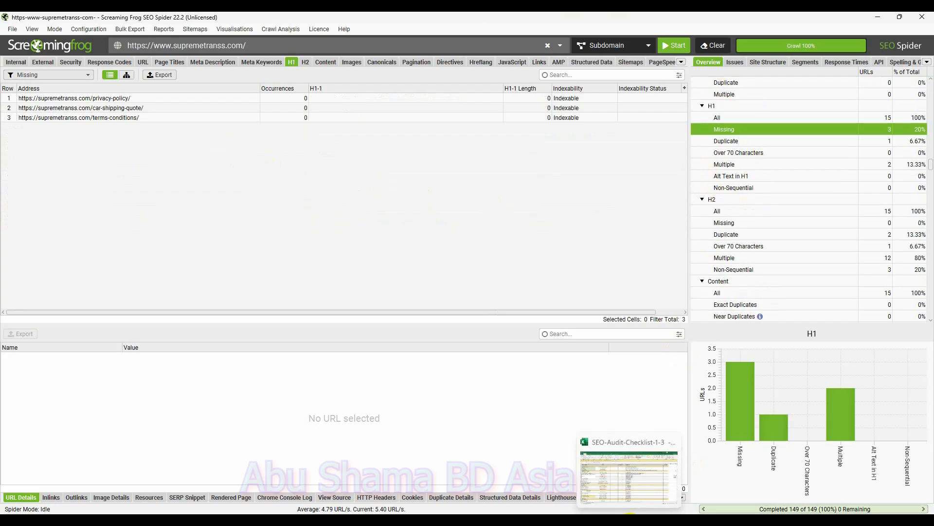
{"action": "left_click", "coordinate": [631, 470]}
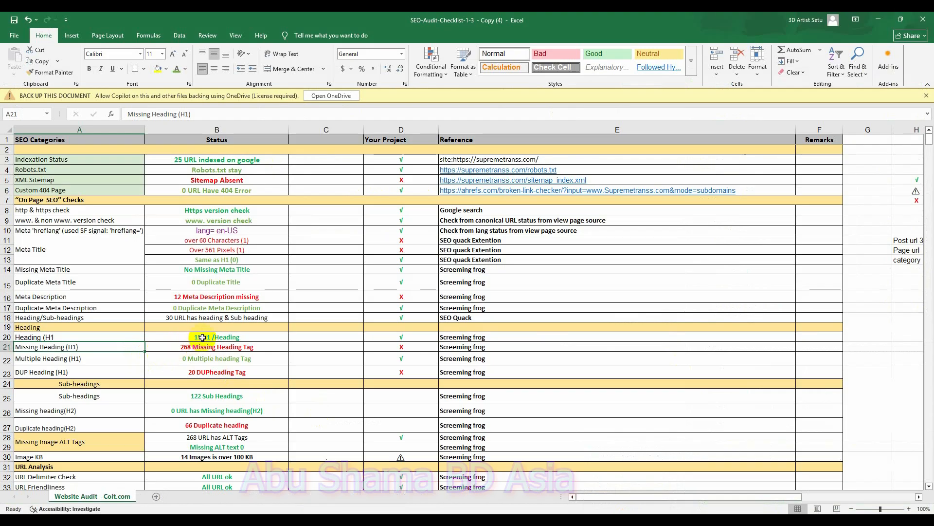
{"action": "double_click", "coordinate": [184, 347]}
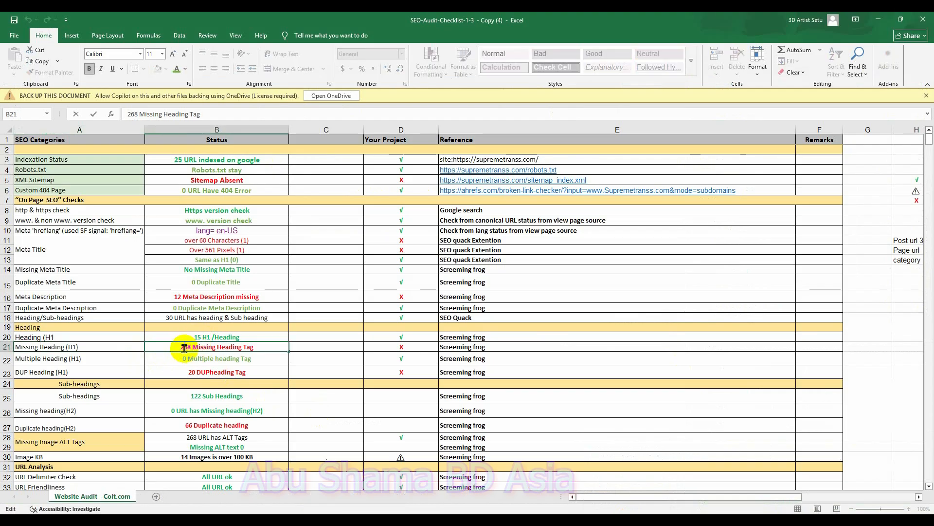
{"action": "left_click_drag", "start_coordinate": [190, 347], "coordinate": [174, 346]}
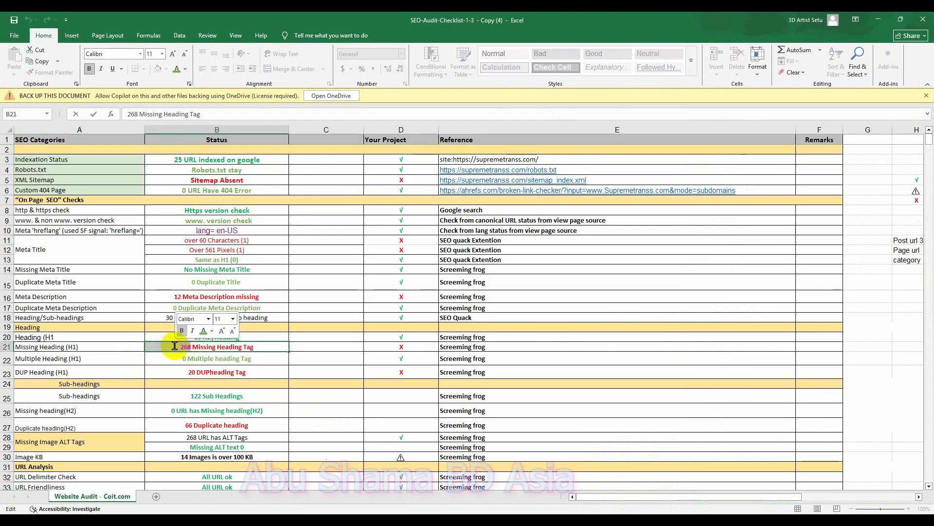
{"action": "type", "text": "3"}
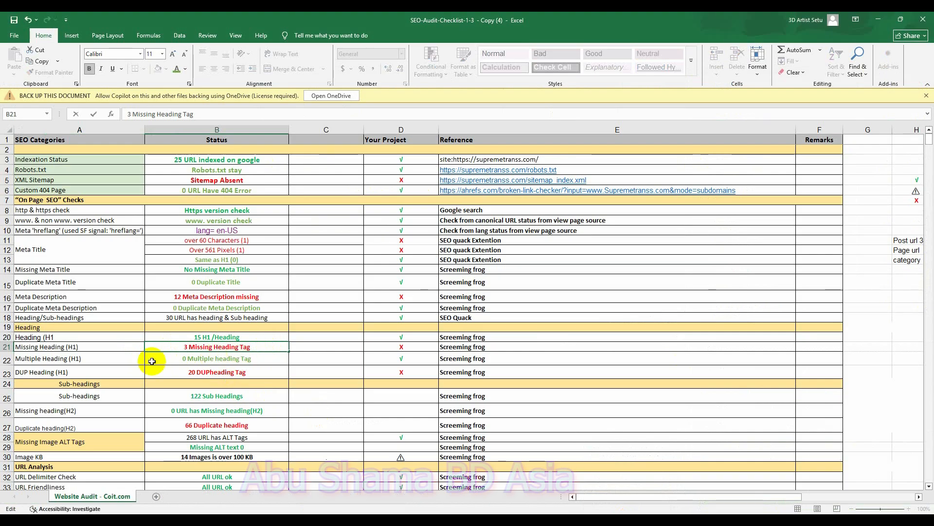
Step: Review the URLs with multiple H1s in Screaming Frog and change the Multiple Heading (H1) status to "2 Multiple heading Tag" in Excel
{"action": "left_click", "coordinate": [100, 359]}
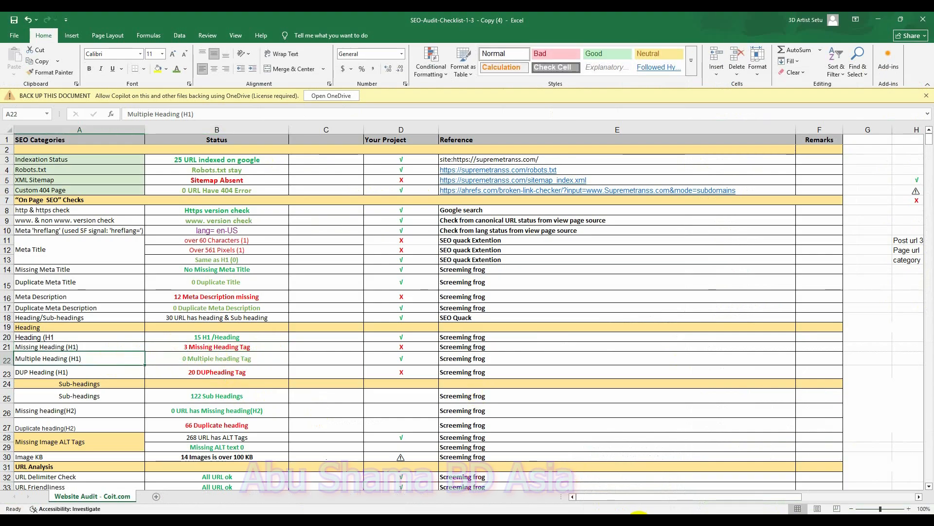
{"action": "key", "text": "alt+Tab"}
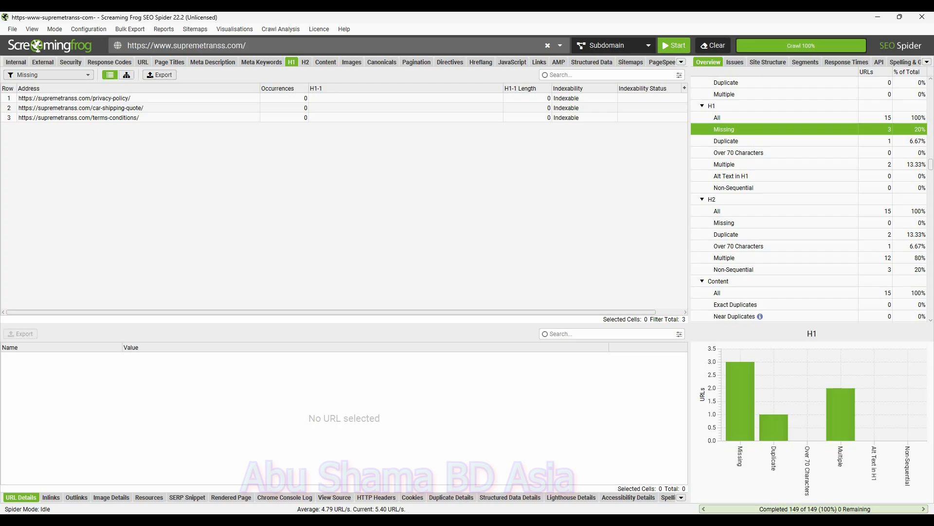
{"action": "left_click", "coordinate": [758, 165]}
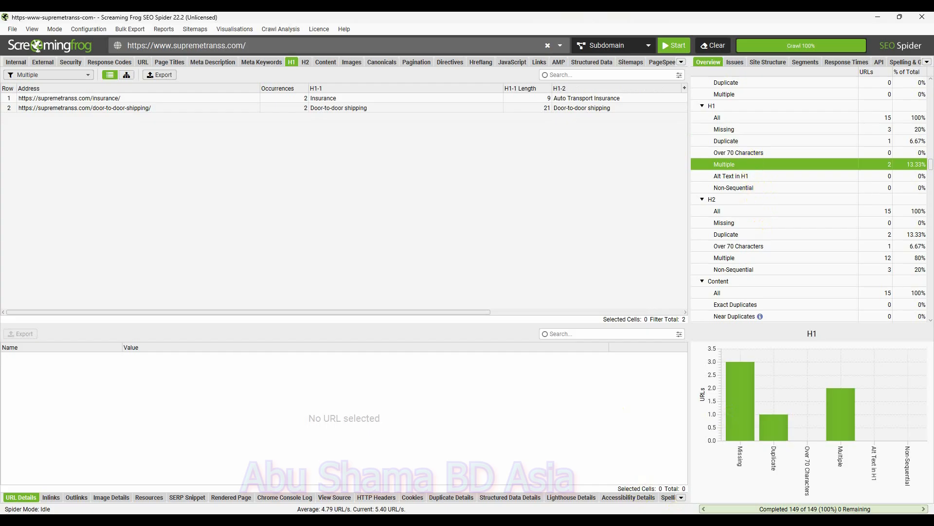
{"action": "key", "text": "alt+Tab"}
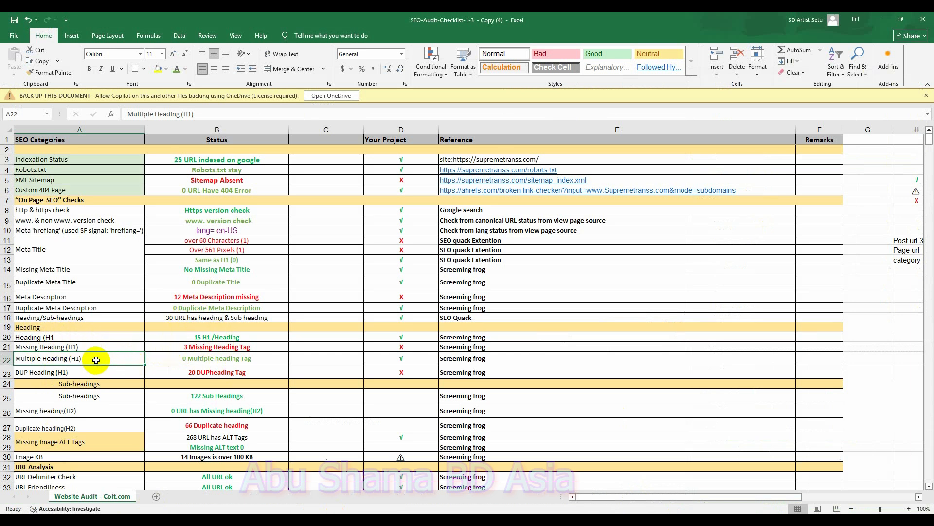
{"action": "left_click", "coordinate": [181, 361]}
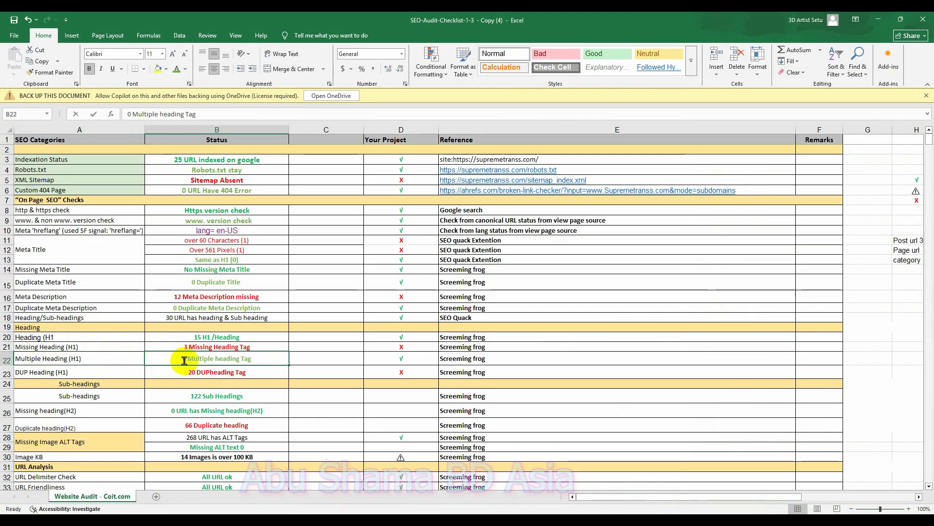
{"action": "double_click", "coordinate": [183, 361]}
{"action": "double_click", "coordinate": [181, 358]}
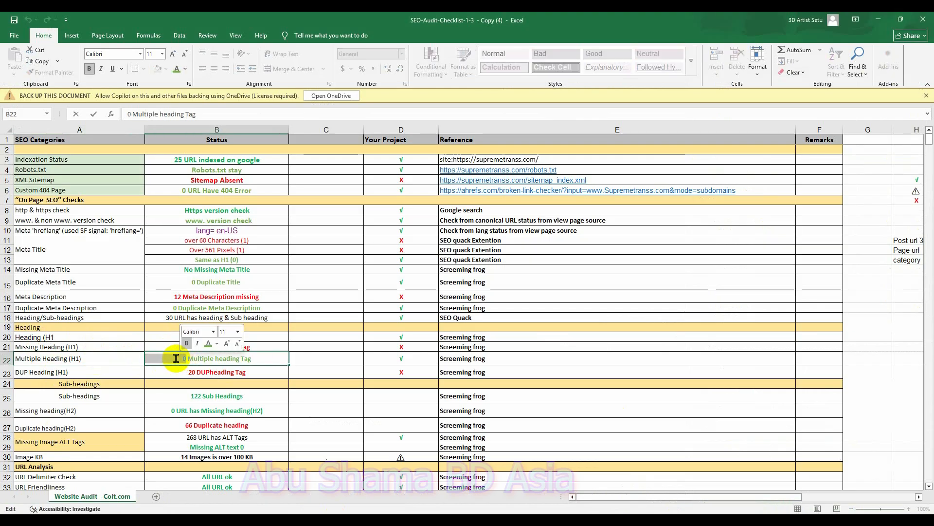
{"action": "type", "text": "2"}
Step: Color the "2 Multiple heading Tag" status text red
{"action": "left_click_drag", "start_coordinate": [252, 359], "coordinate": [177, 358]}
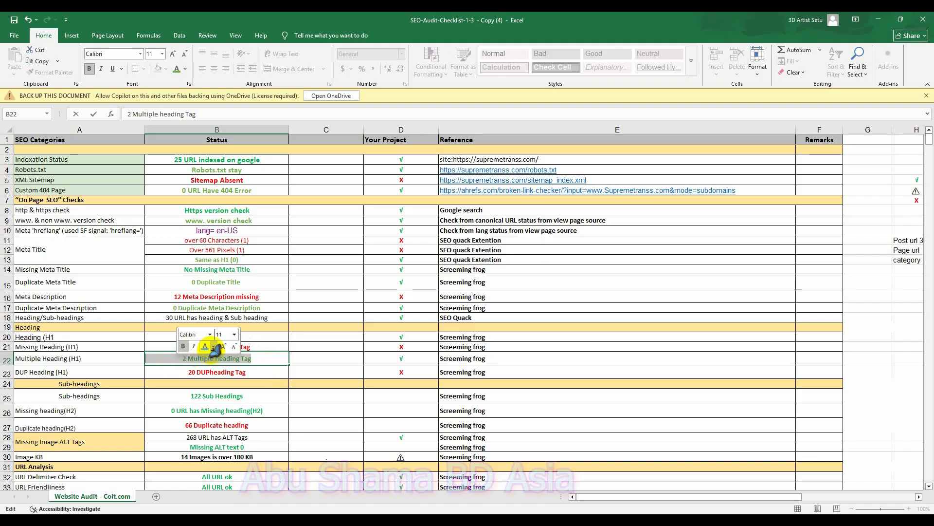
{"action": "left_click", "coordinate": [214, 347]}
{"action": "left_click", "coordinate": [217, 313]}
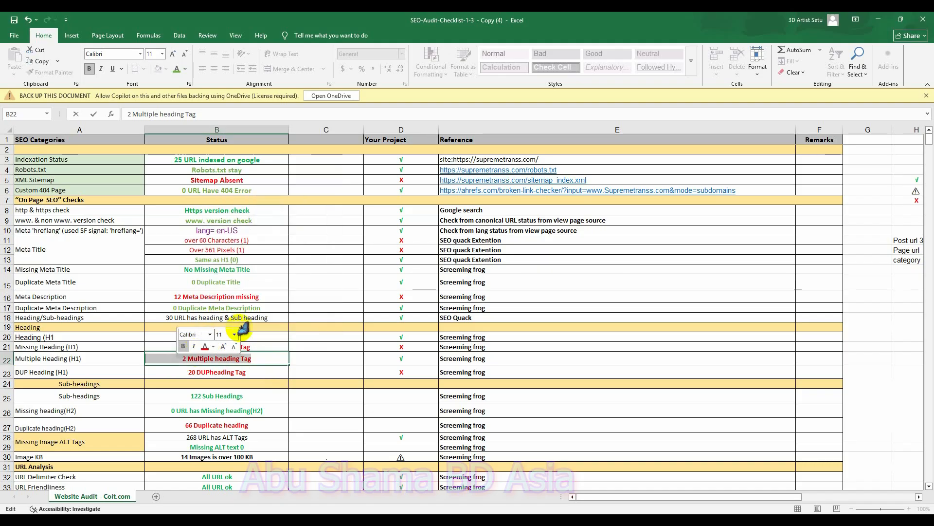
Step: Copy the red X from the Missing Heading (H1) row into the Your Project cell of the Multiple Heading (H1) row
{"action": "left_click", "coordinate": [409, 348]}
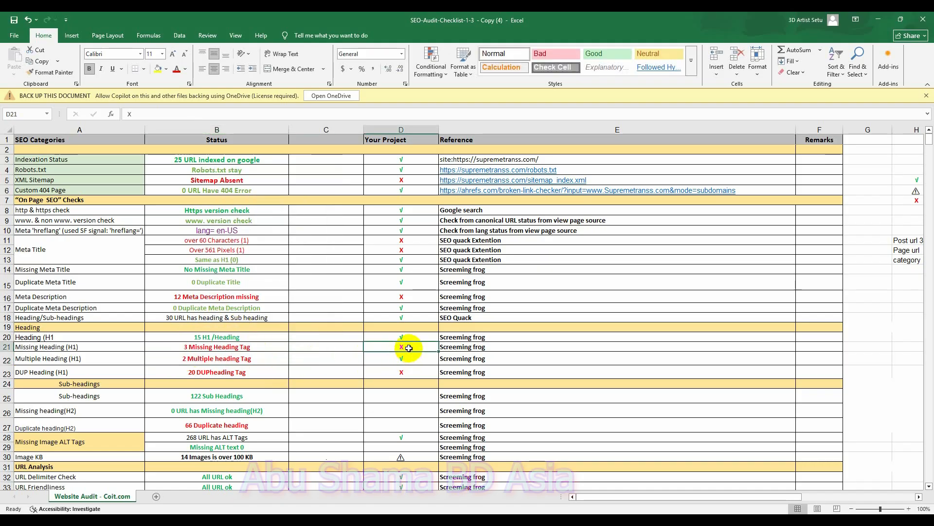
{"action": "key", "text": "ctrl+c"}
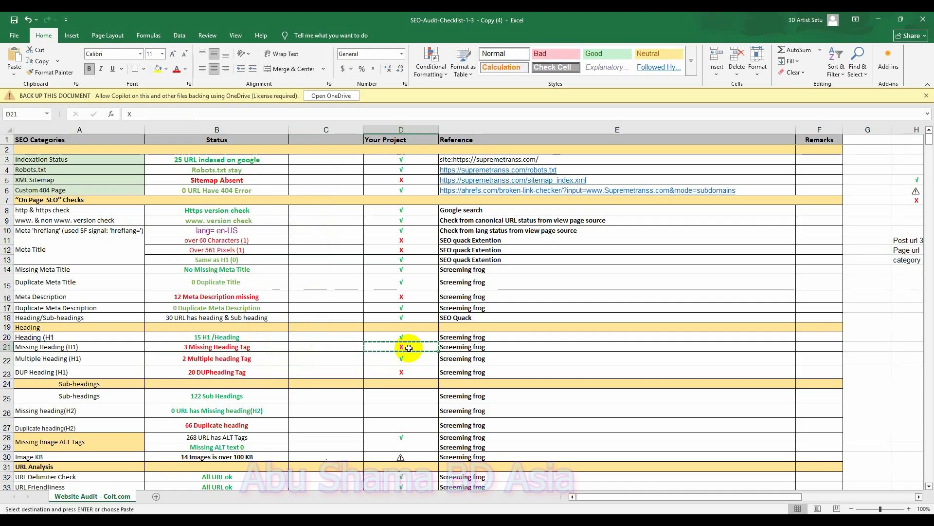
{"action": "left_click", "coordinate": [409, 361]}
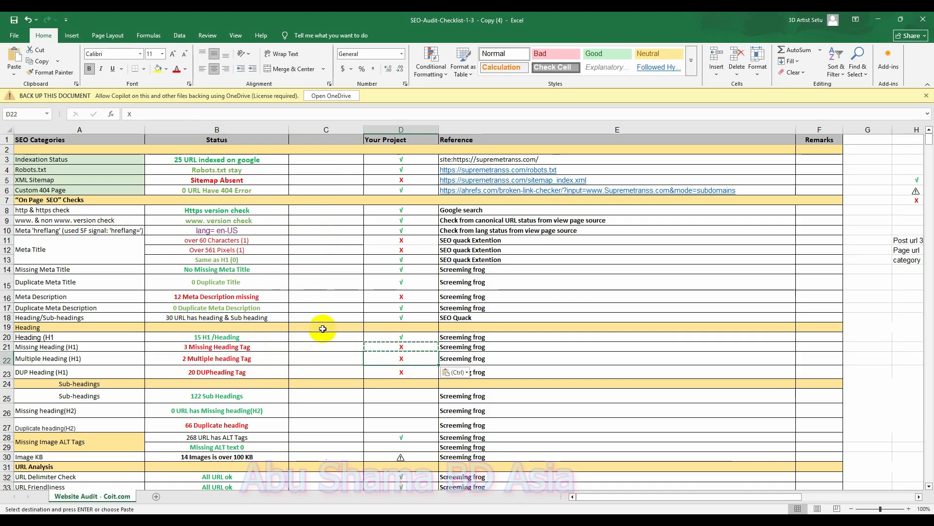
Step: Review the duplicate H1 URLs in Screaming Frog and change the DUP Heading (H1) status to "1 DUPheading Tag" in Excel
{"action": "left_click", "coordinate": [101, 372]}
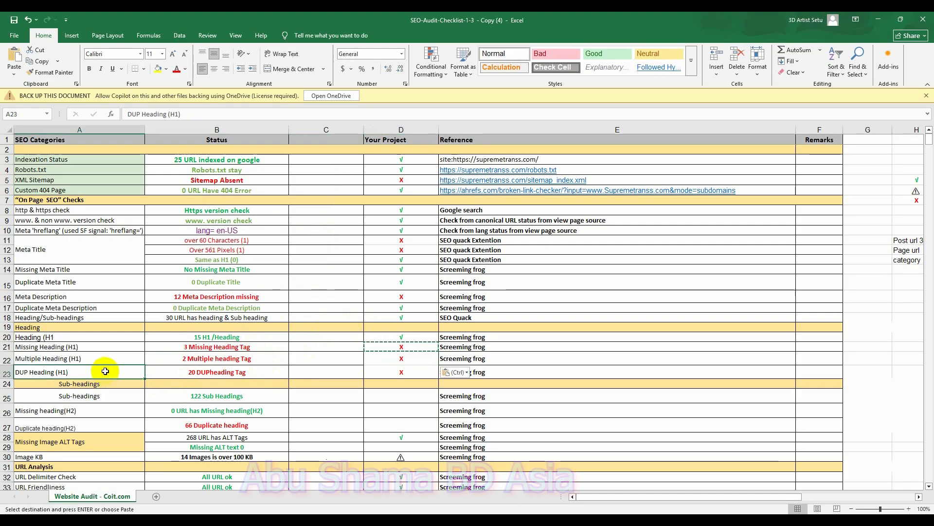
{"action": "key", "text": "alt+Tab"}
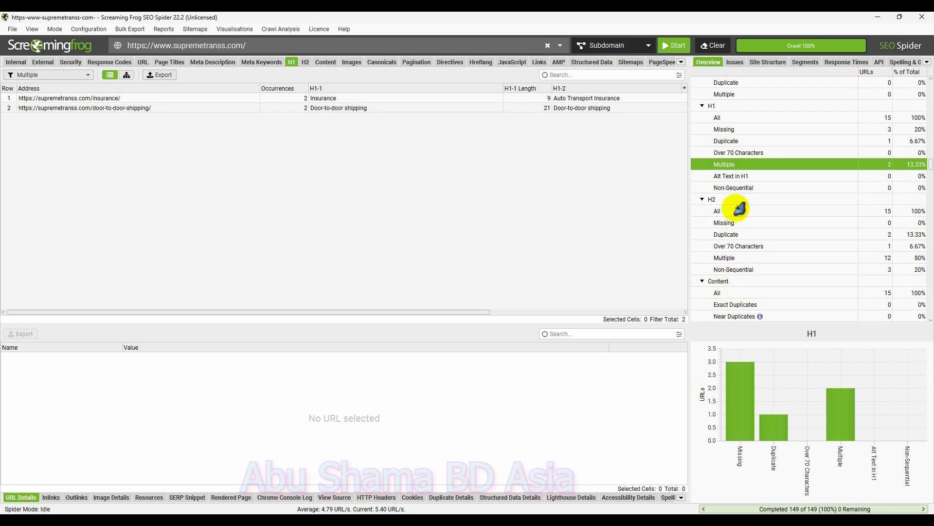
{"action": "left_click", "coordinate": [748, 141]}
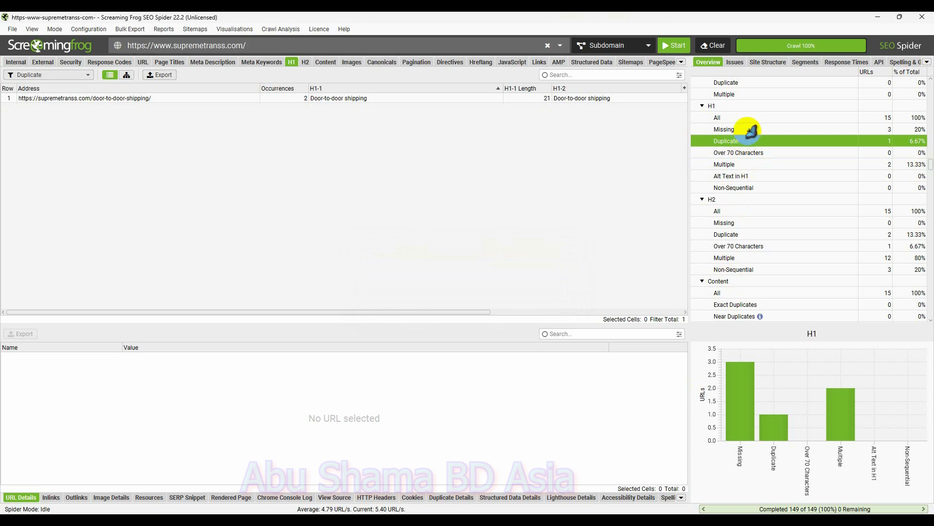
{"action": "left_click", "coordinate": [876, 19]}
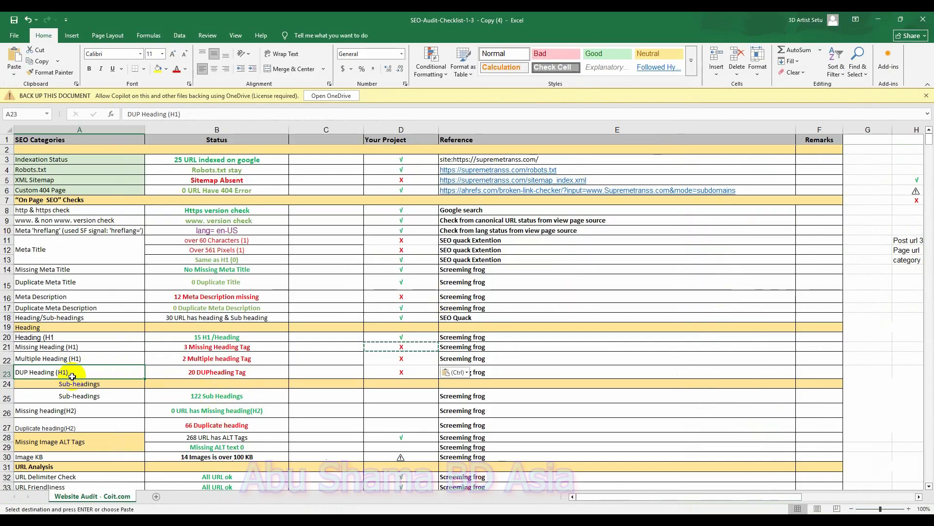
{"action": "left_click", "coordinate": [196, 374]}
{"action": "double_click", "coordinate": [196, 374]}
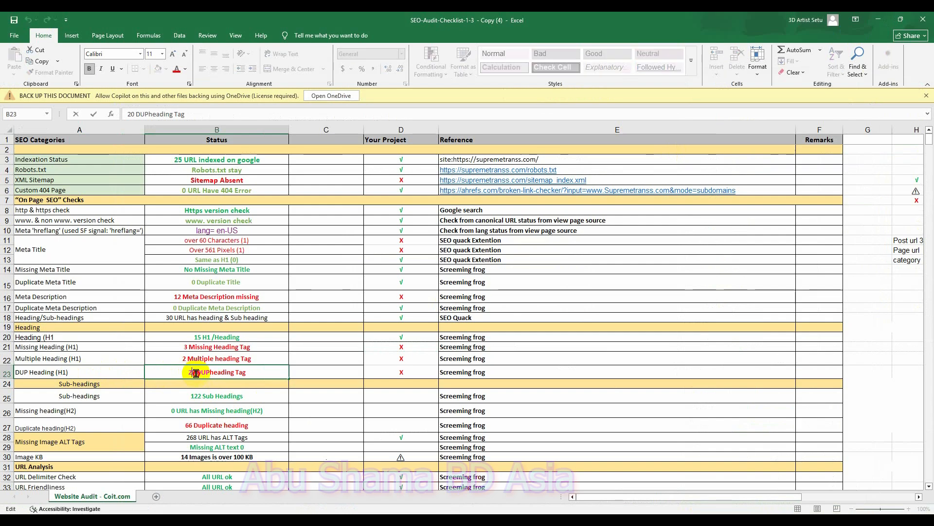
{"action": "key", "text": "BackSpace"}
{"action": "key", "text": "BackSpace"}
{"action": "key", "text": "BackSpace"}
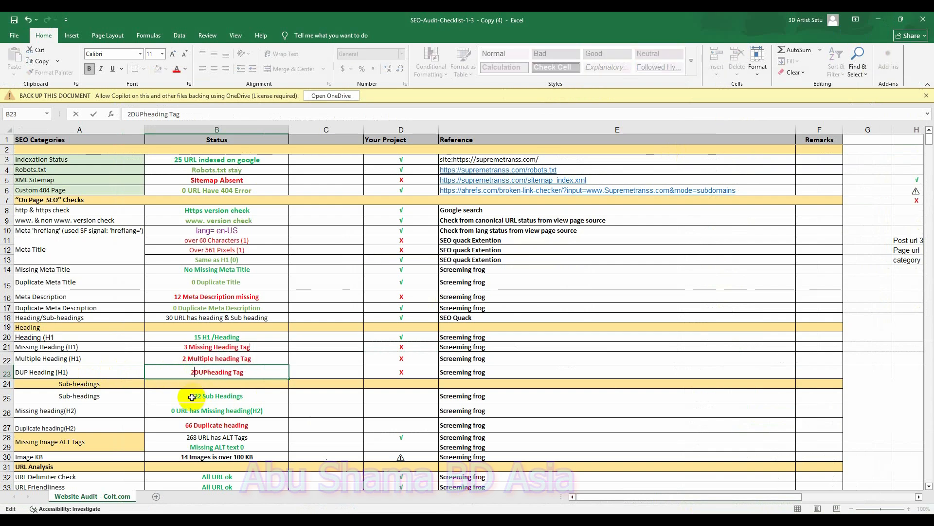
{"action": "type", "text": "1"}
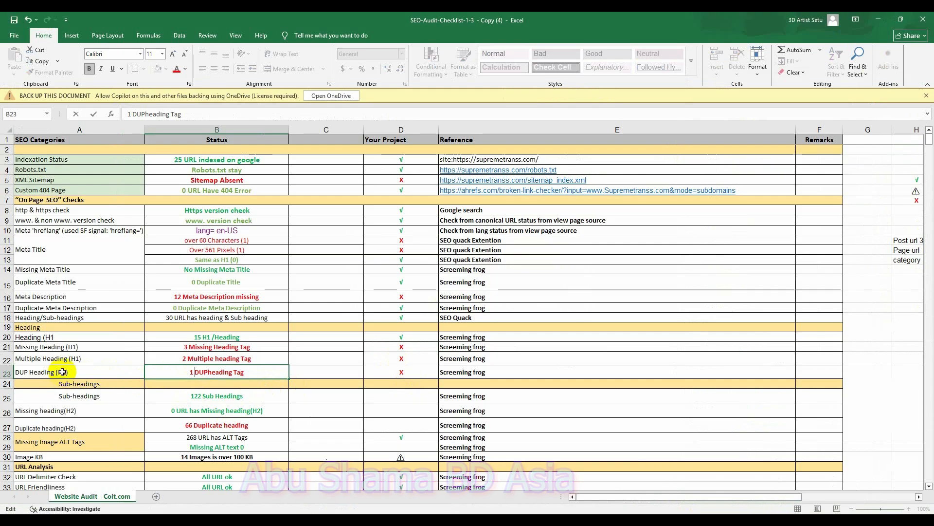
Step: Review all H2 headings in Screaming Frog and change the Sub-headings status to "15 Sub Headings" in Excel
{"action": "scroll", "coordinate": [22, 372], "scroll_direction": "down", "scroll_amount": 1}
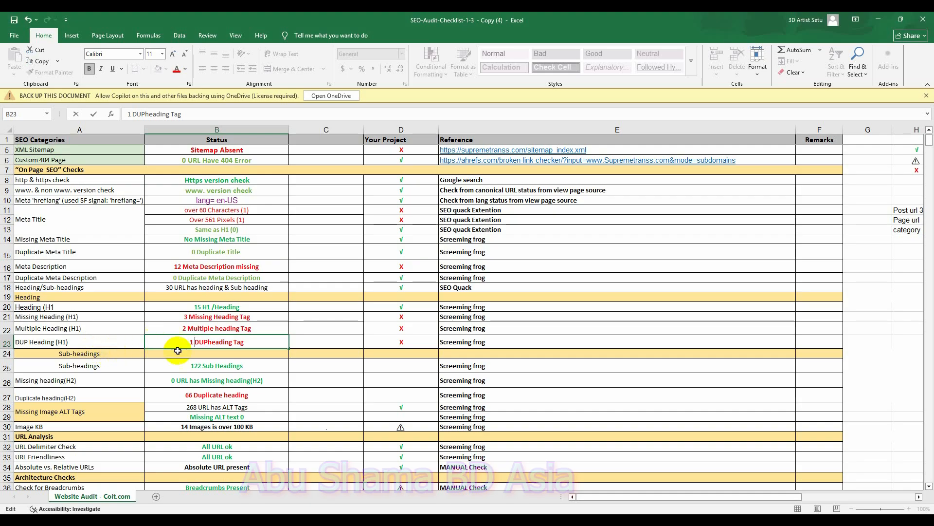
{"action": "left_click", "coordinate": [527, 519]}
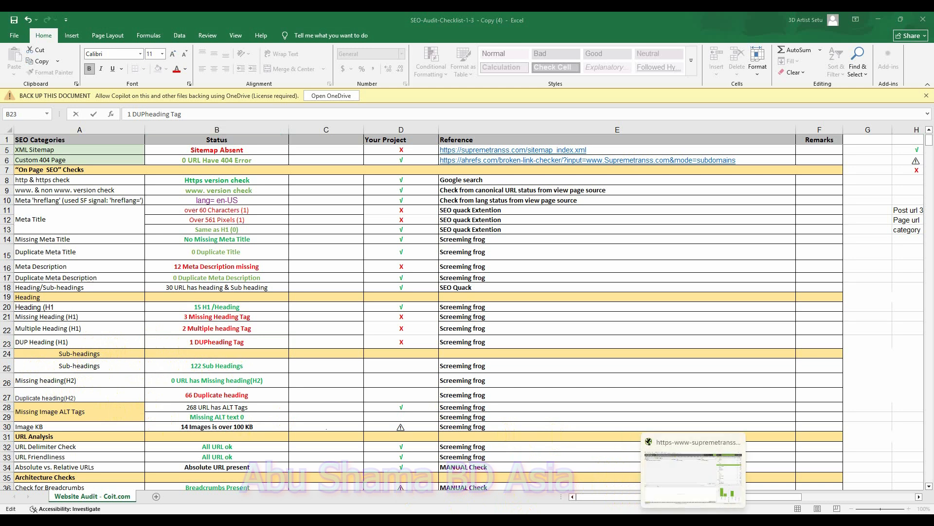
{"action": "left_click", "coordinate": [693, 520]}
{"action": "left_click", "coordinate": [307, 61]}
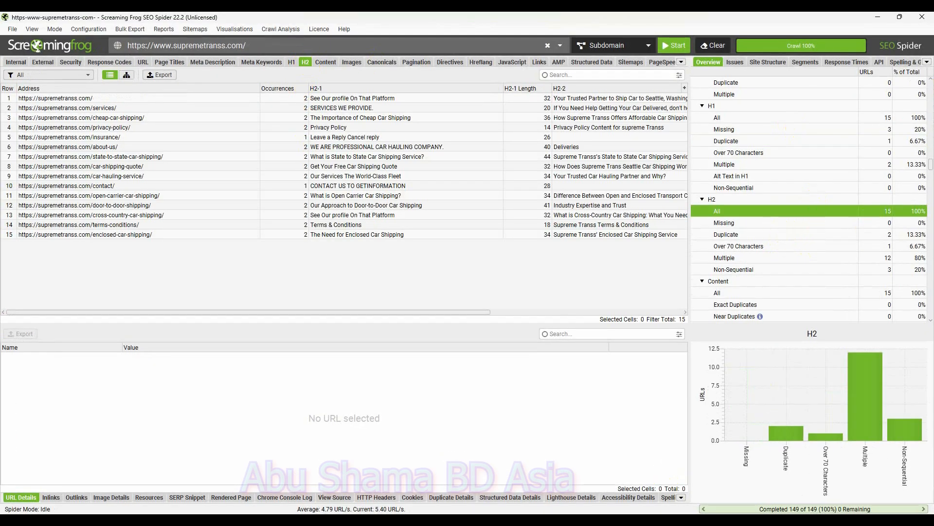
{"action": "left_click", "coordinate": [628, 475]}
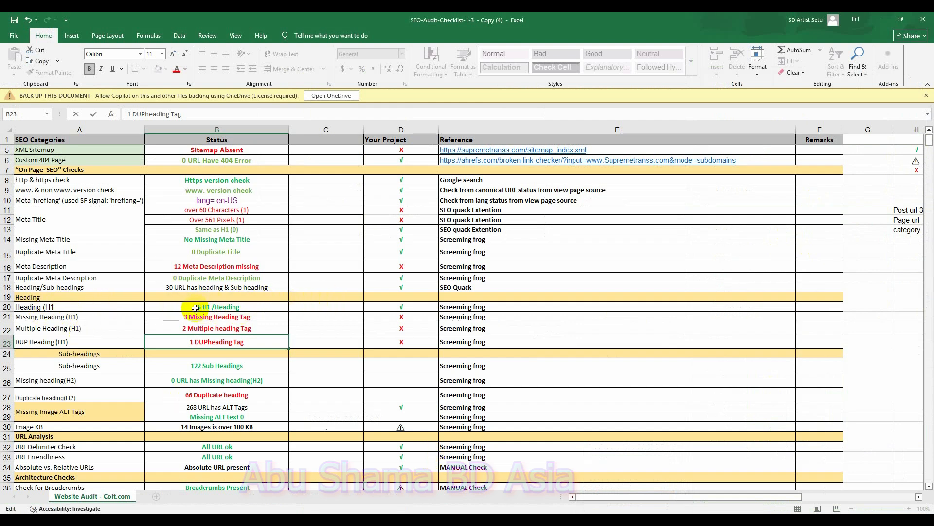
{"action": "double_click", "coordinate": [196, 366]}
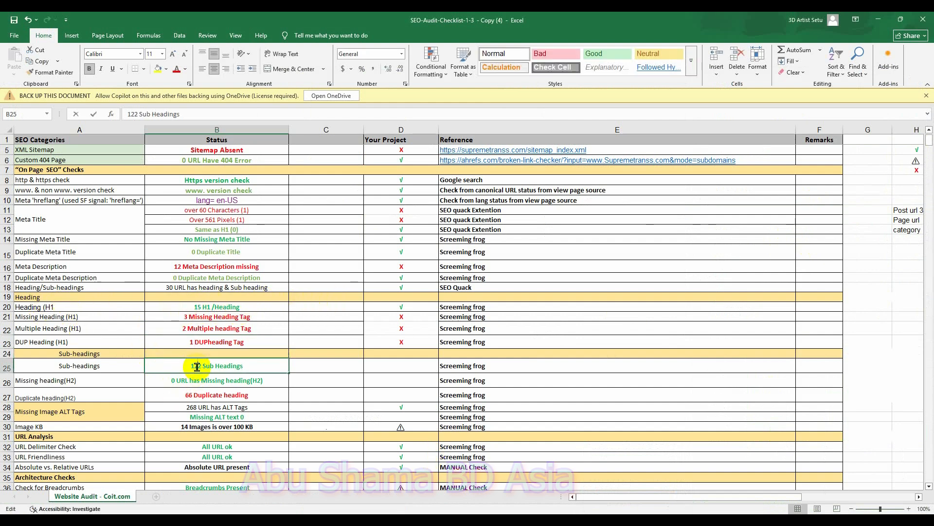
{"action": "left_click_drag", "start_coordinate": [202, 366], "coordinate": [185, 364]}
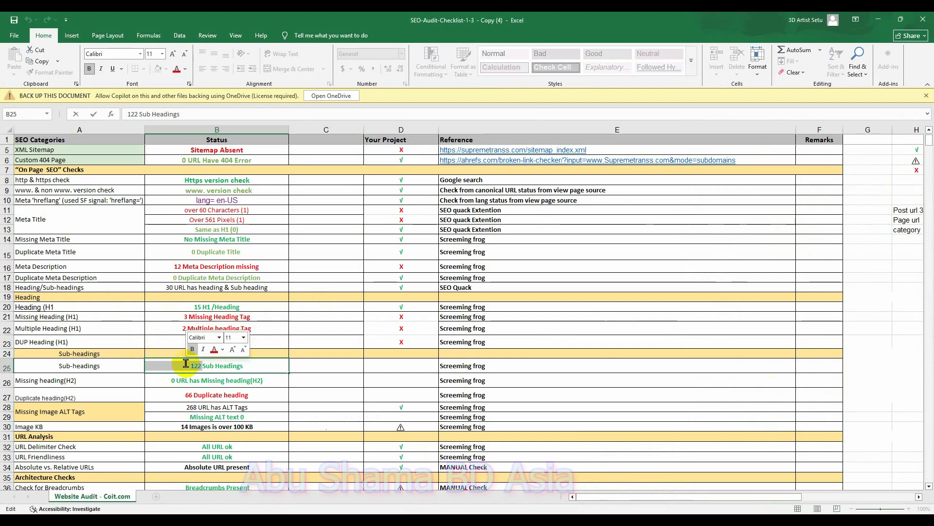
{"action": "type", "text": "15"}
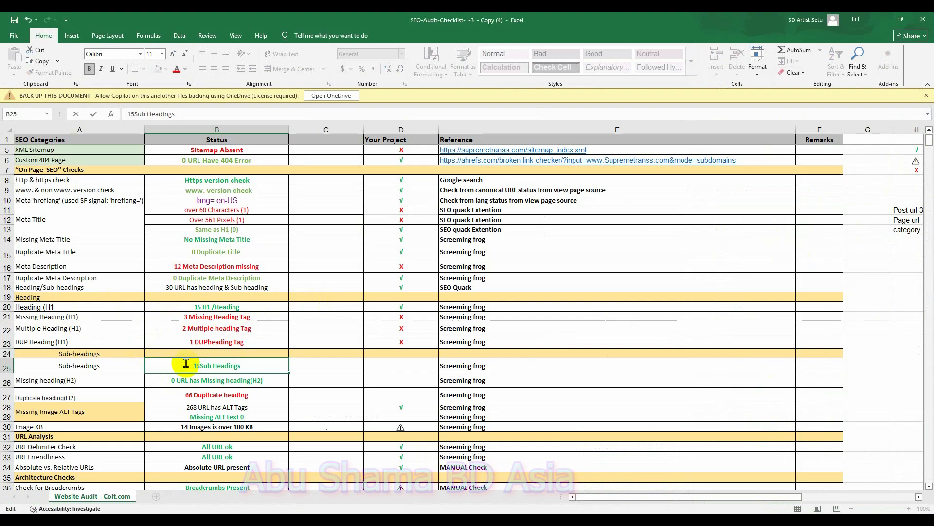
{"action": "left_click", "coordinate": [111, 385]}
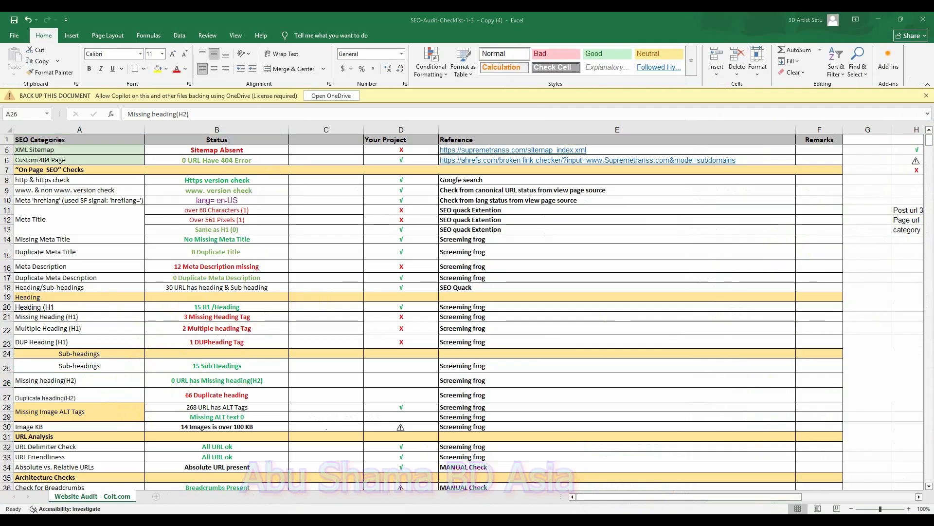
Step: Check the URLs with missing H2 in Screaming Frog against the Missing heading(H2) status in Excel
{"action": "key", "text": "alt+Tab"}
{"action": "left_click", "coordinate": [749, 224]}
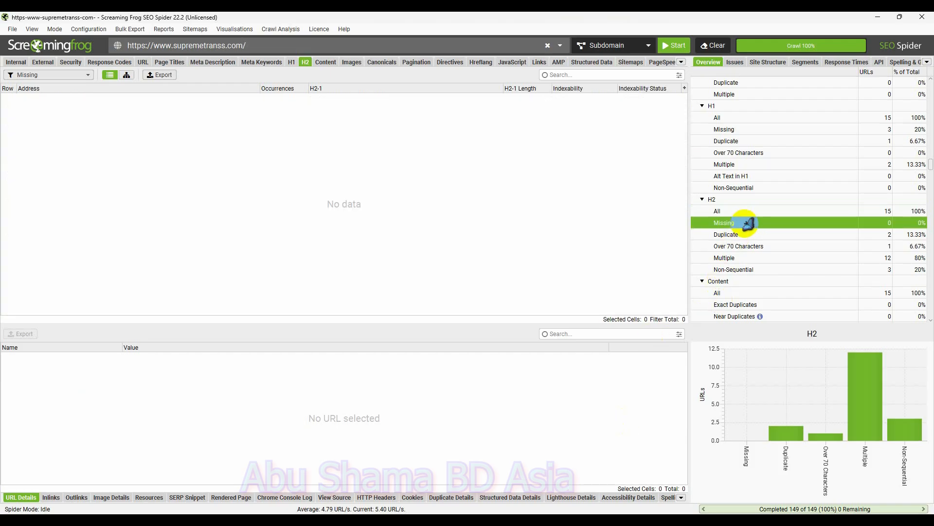
{"action": "key", "text": "alt+Tab"}
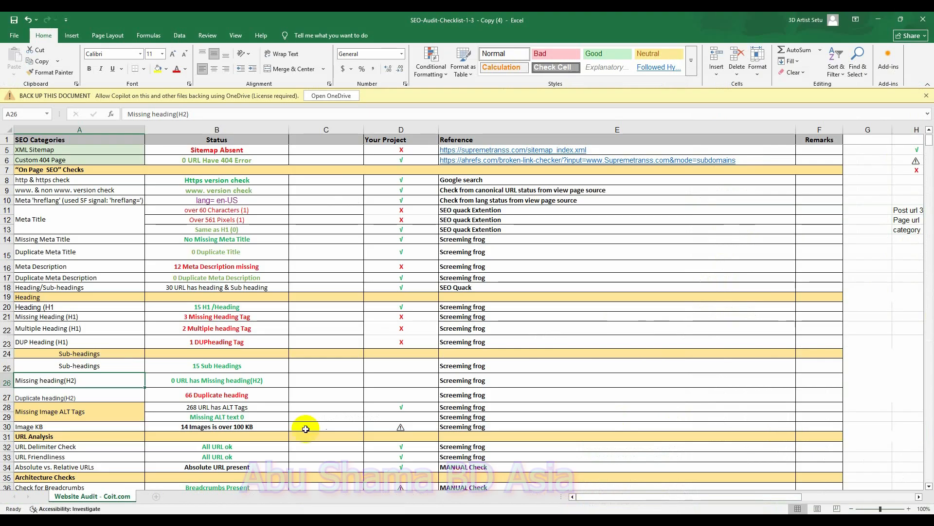
{"action": "left_click", "coordinate": [209, 317]}
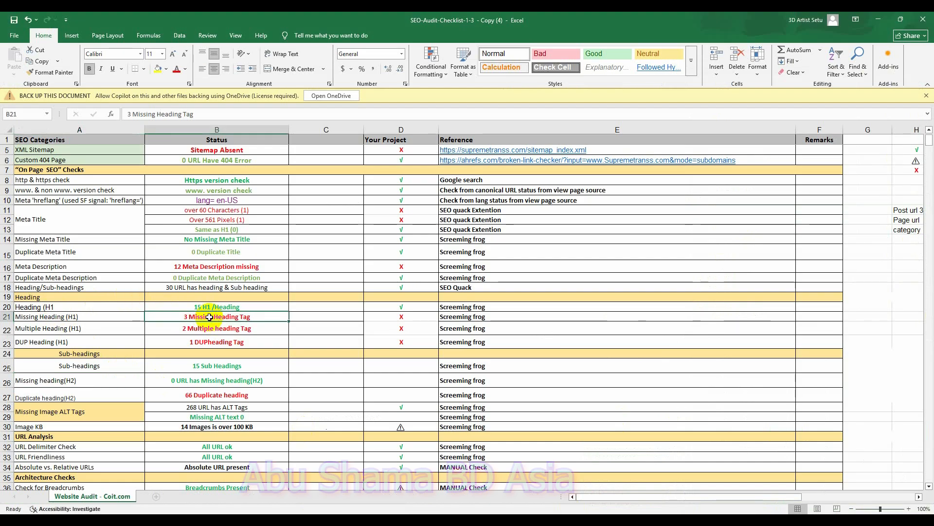
{"action": "left_click", "coordinate": [188, 385]}
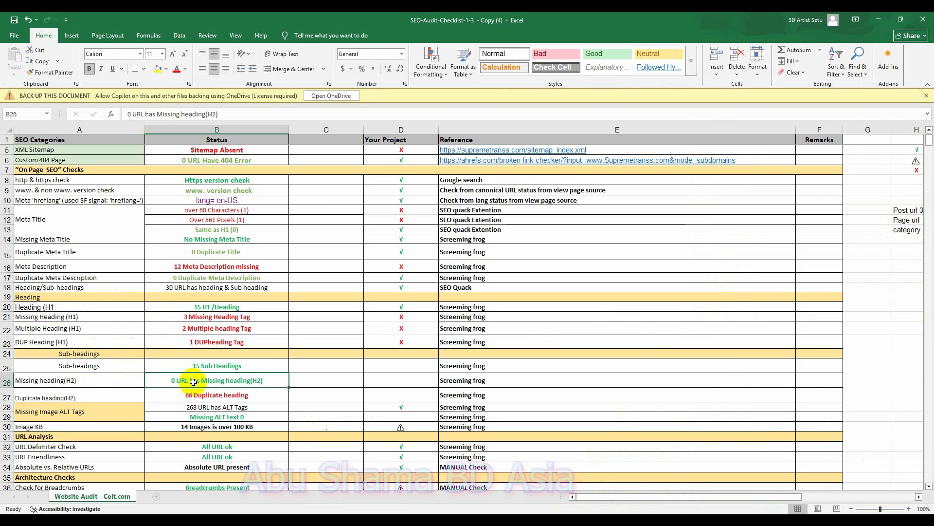
Step: Review the duplicate H2 URLs in Screaming Frog and change the Duplicate heading(H2) status to "2 Duplicate heading" in Excel
{"action": "left_click", "coordinate": [117, 395]}
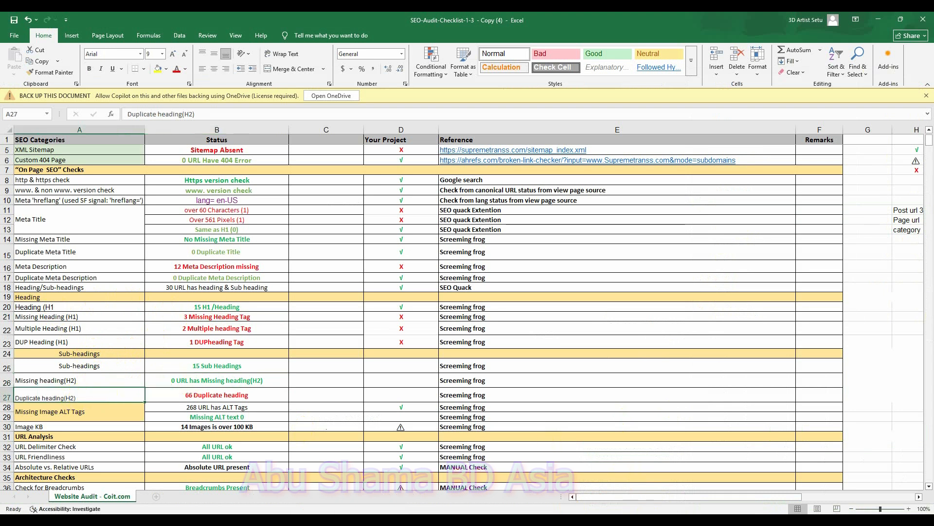
{"action": "key", "text": "alt+Tab"}
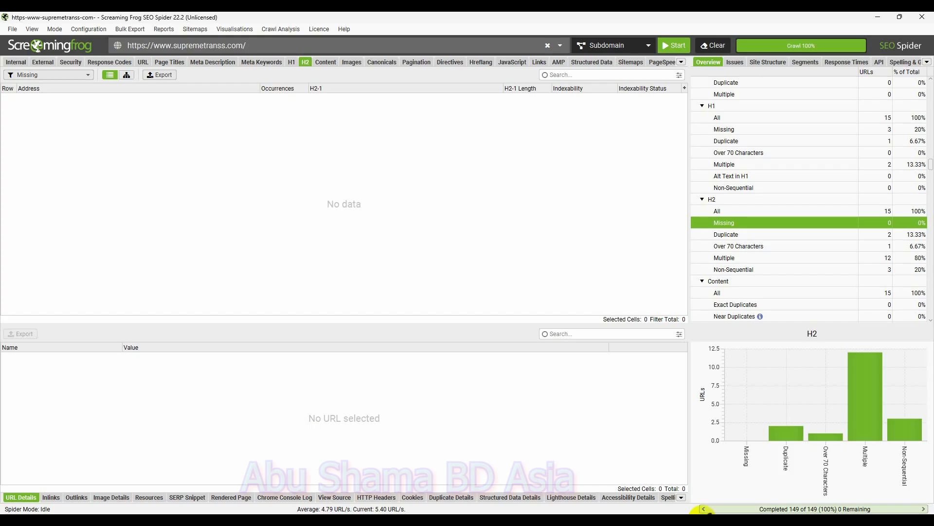
{"action": "left_click", "coordinate": [755, 235]}
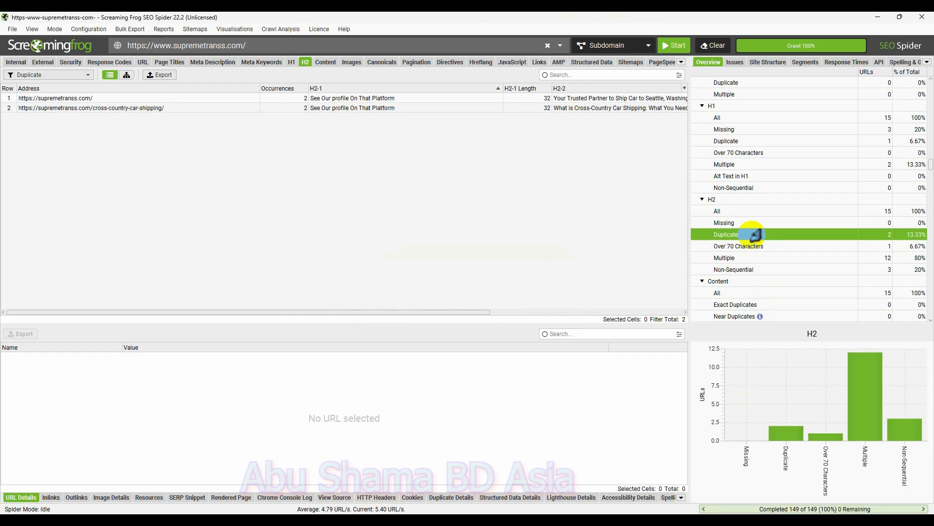
{"action": "mouse_move", "coordinate": [633, 508]}
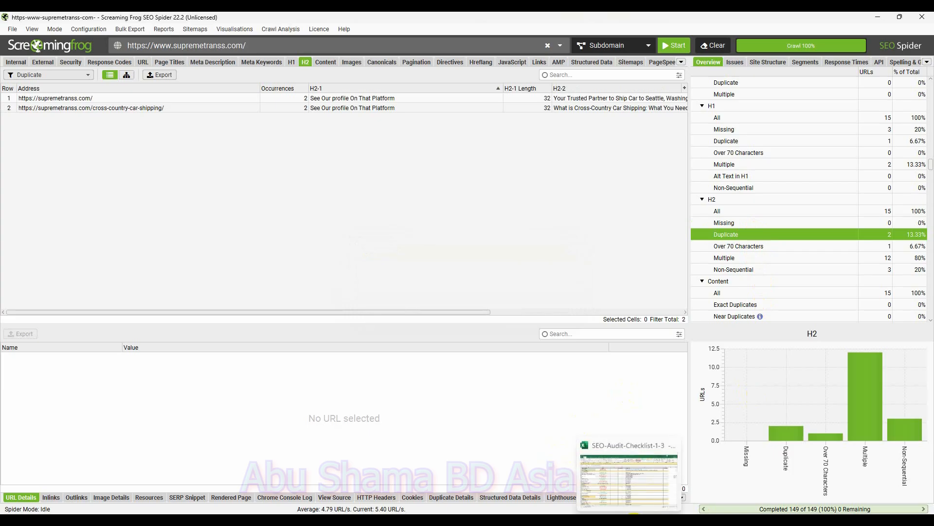
{"action": "left_click", "coordinate": [630, 480]}
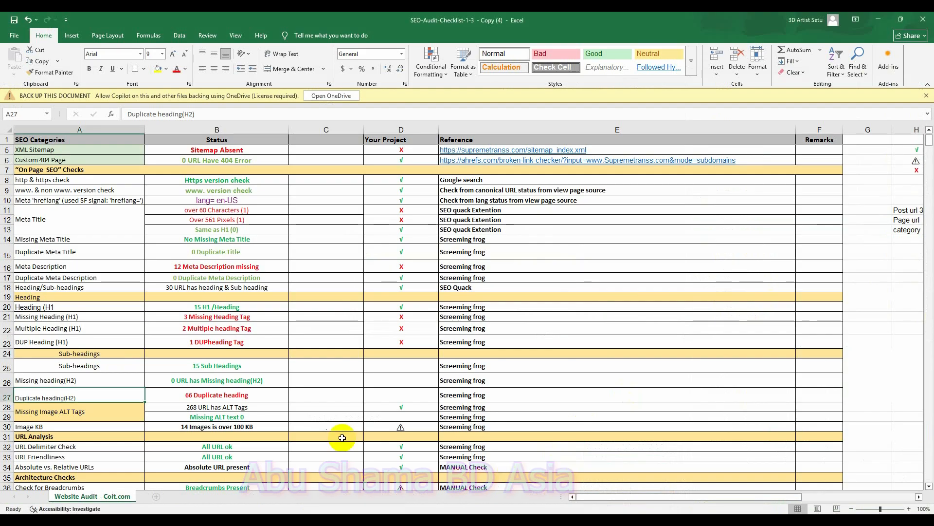
{"action": "left_click", "coordinate": [188, 393]}
{"action": "double_click", "coordinate": [191, 393]}
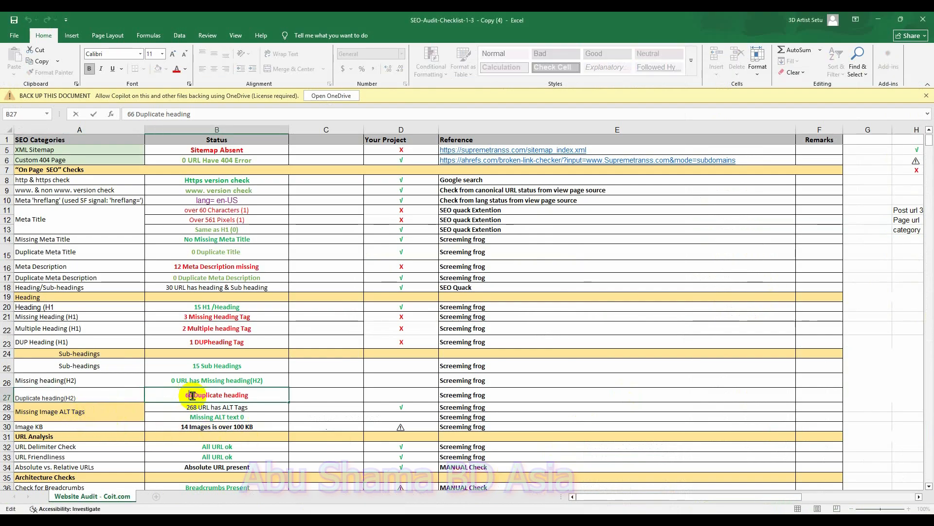
{"action": "key", "text": "BackSpace"}
{"action": "key", "text": "BackSpace"}
{"action": "type", "text": "2"}
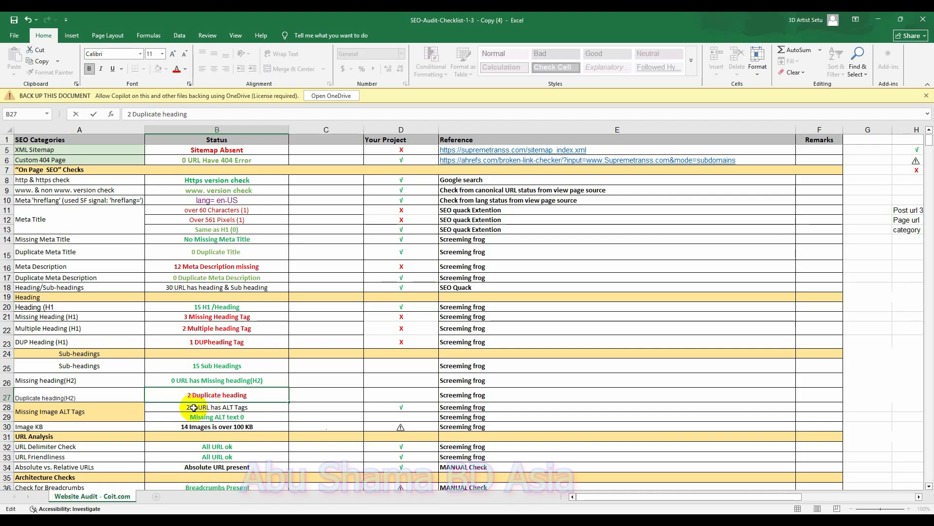
{"action": "left_click", "coordinate": [95, 412]}
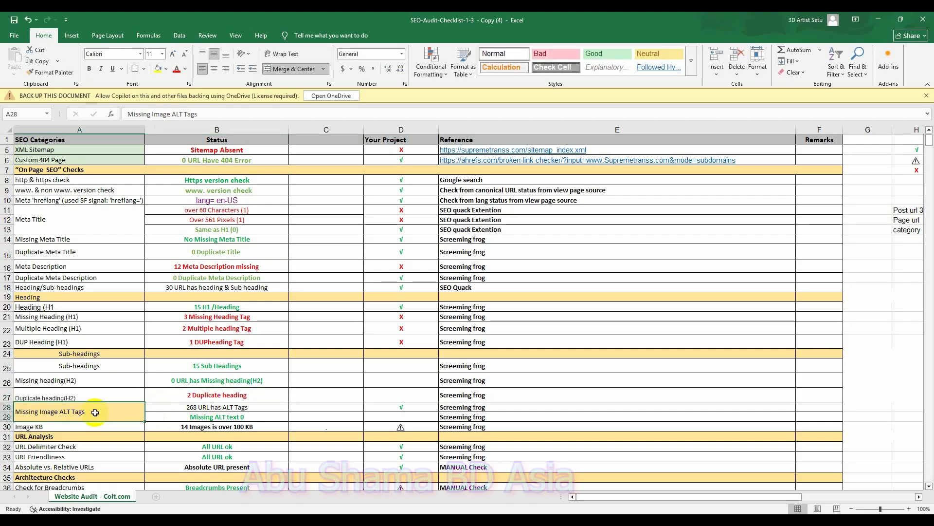
{"action": "left_click", "coordinate": [219, 395]}
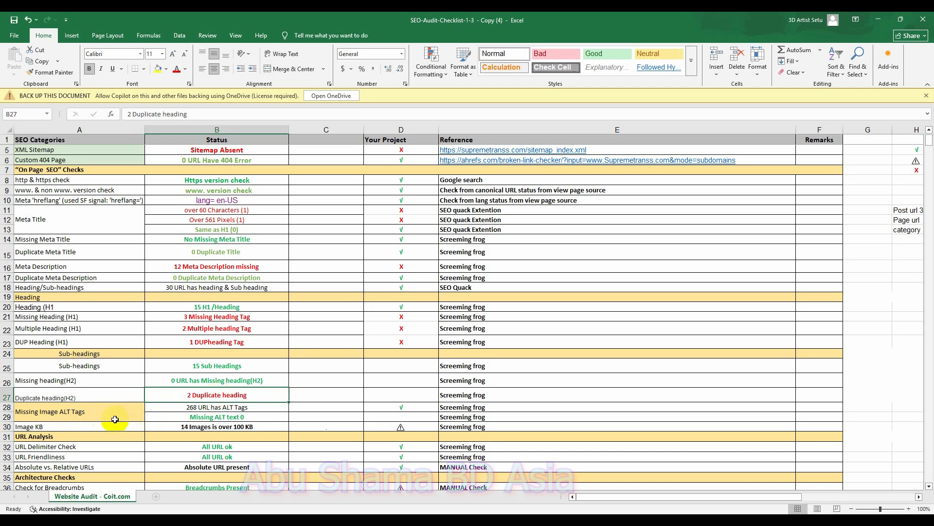
Step: Review all crawled images in Screaming Frog and change the first Missing Image ALT Tags status to "19 URL has ALT Tags" in Excel
{"action": "scroll", "coordinate": [115, 419], "scroll_direction": "down", "scroll_amount": 1}
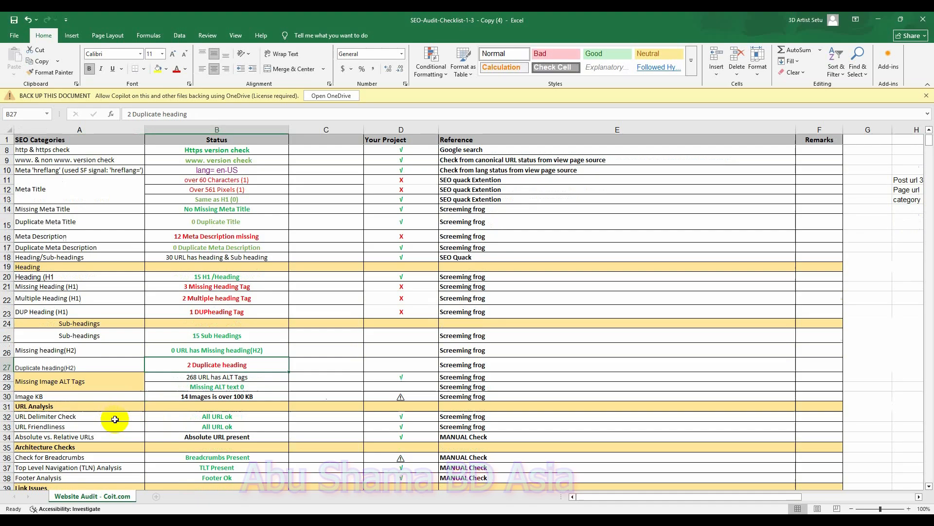
{"action": "left_click", "coordinate": [107, 383]}
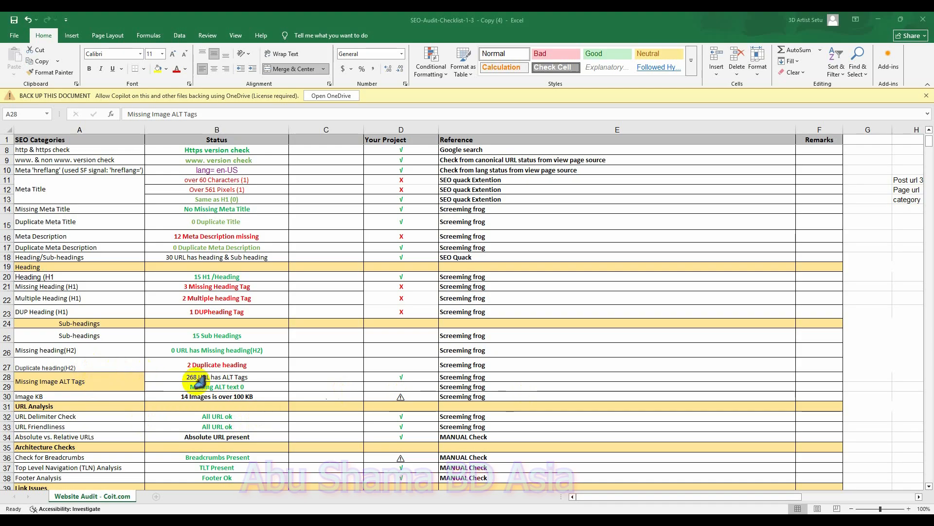
{"action": "left_click", "coordinate": [254, 397]}
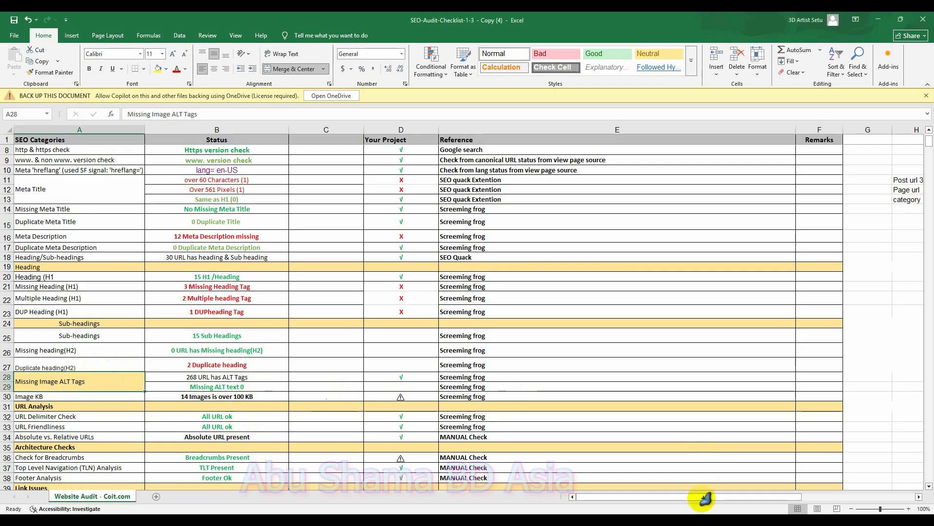
{"action": "left_click", "coordinate": [689, 523]}
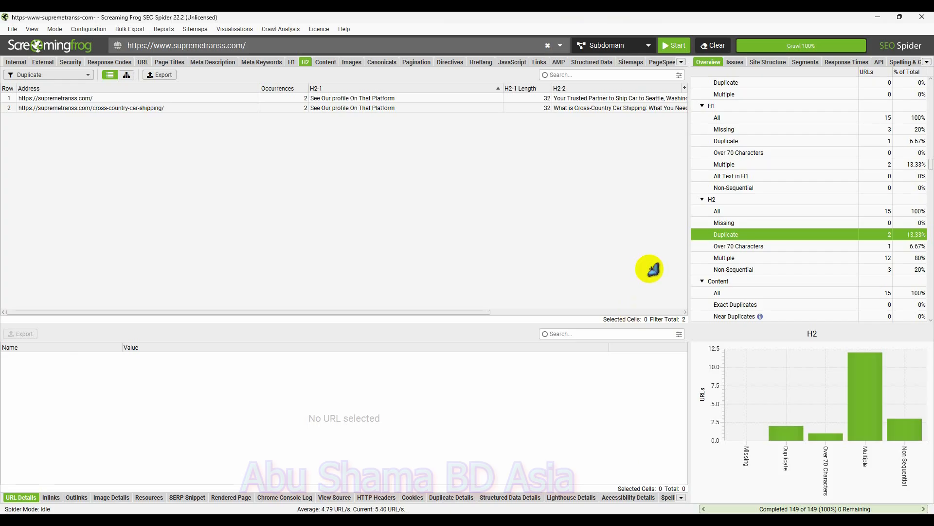
{"action": "left_click", "coordinate": [352, 63]}
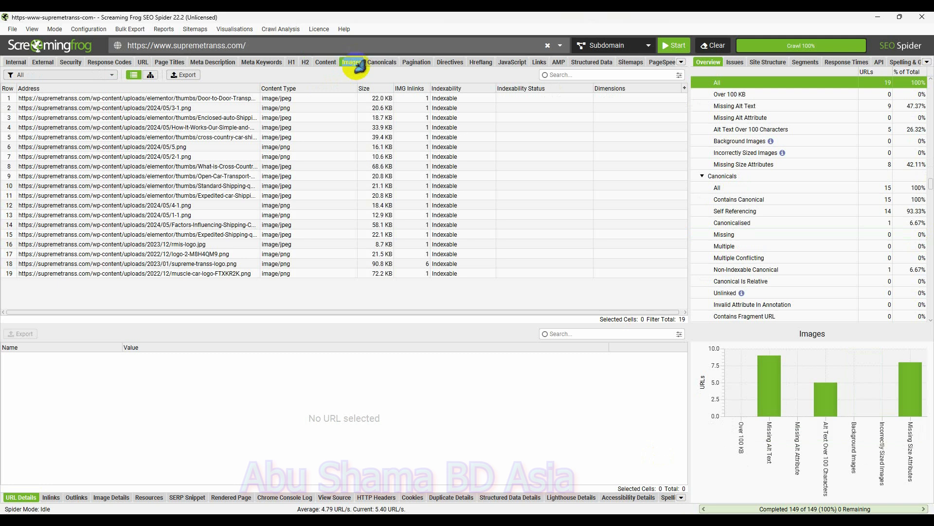
{"action": "scroll", "coordinate": [779, 194], "scroll_direction": "up", "scroll_amount": 2}
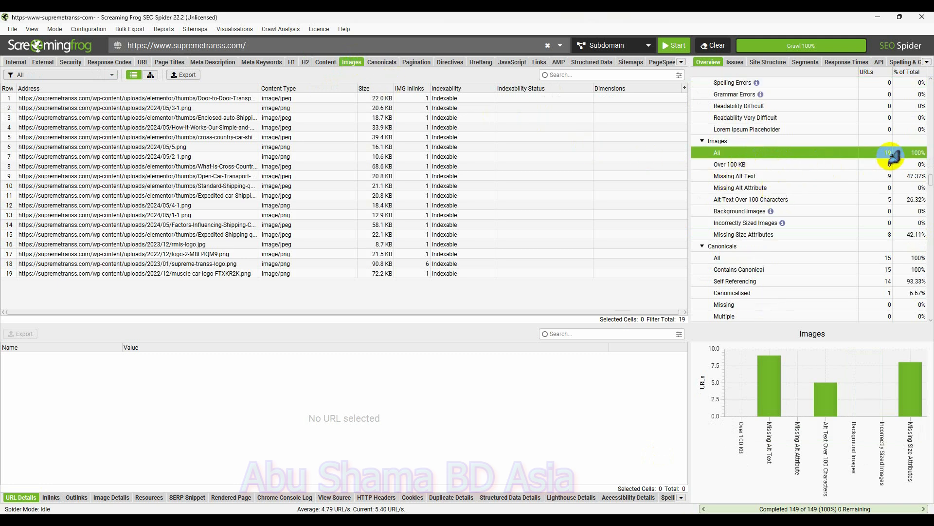
{"action": "left_click", "coordinate": [651, 520]}
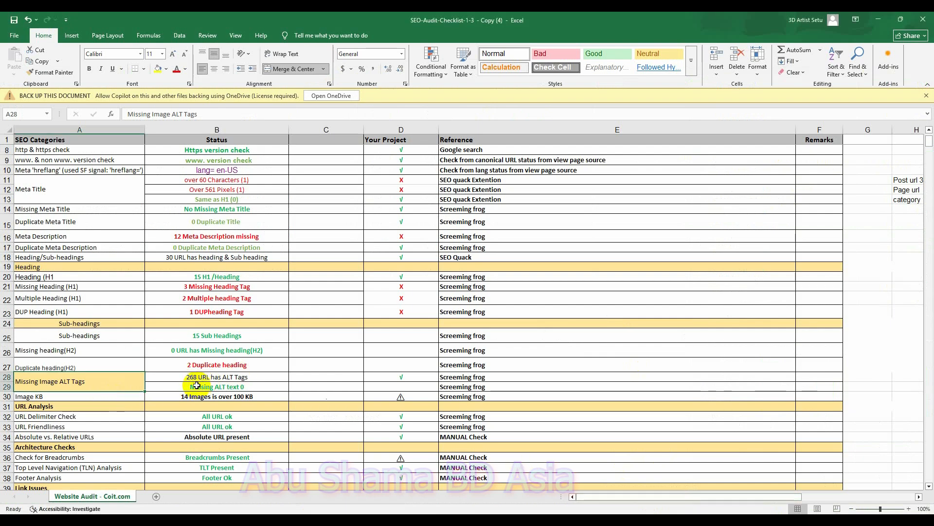
{"action": "left_click", "coordinate": [686, 520]}
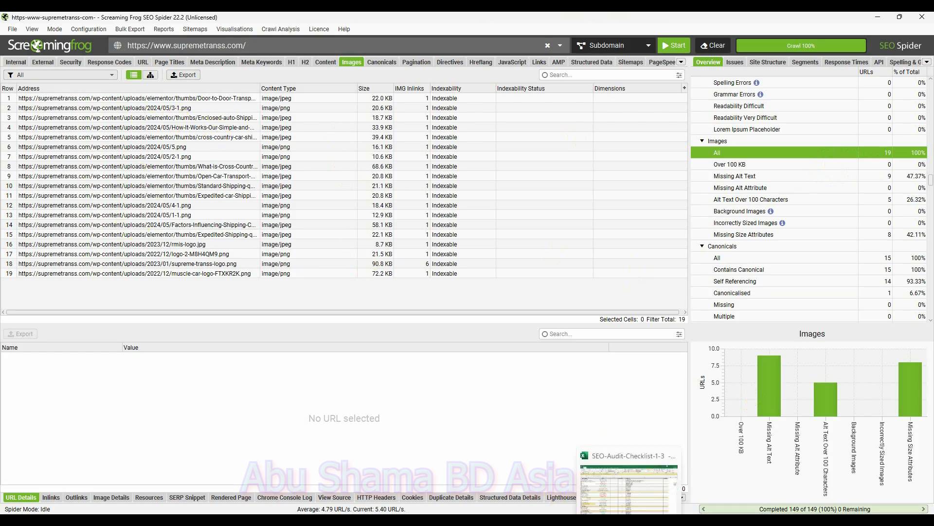
{"action": "left_click", "coordinate": [657, 519]}
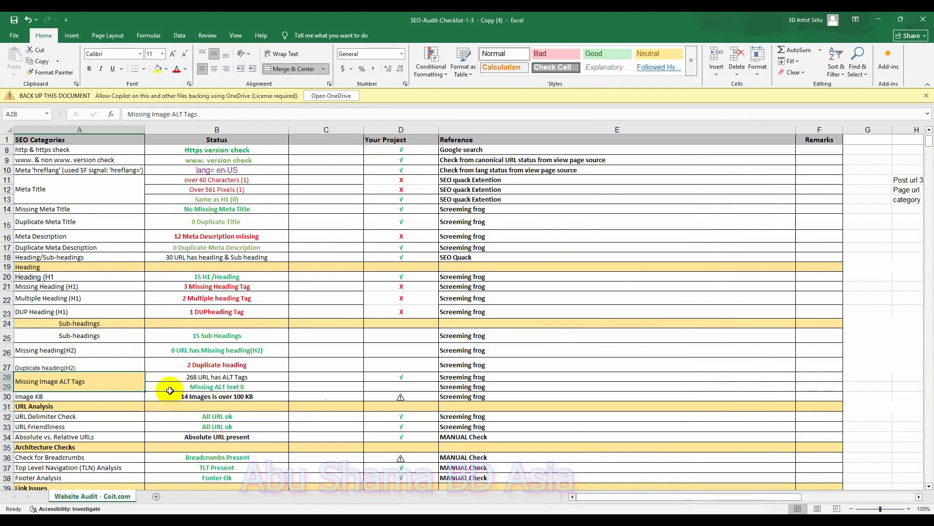
{"action": "double_click", "coordinate": [198, 375]}
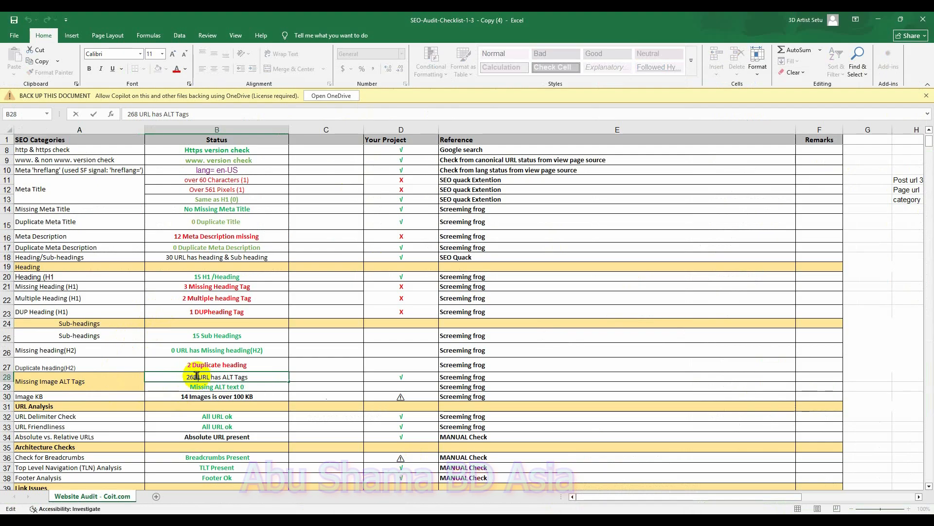
{"action": "left_click_drag", "start_coordinate": [197, 376], "coordinate": [178, 375]}
{"action": "type", "text": "19"}
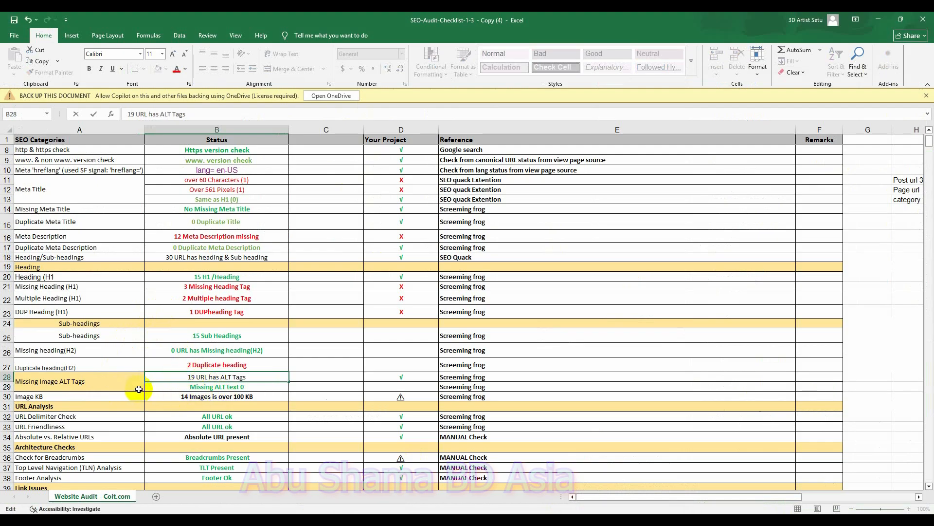
Step: Review the images missing alt text in Screaming Frog and change the second Missing Image ALT Tags status in Excel to a red "Missing ALT text 9"
{"action": "left_click", "coordinate": [185, 390]}
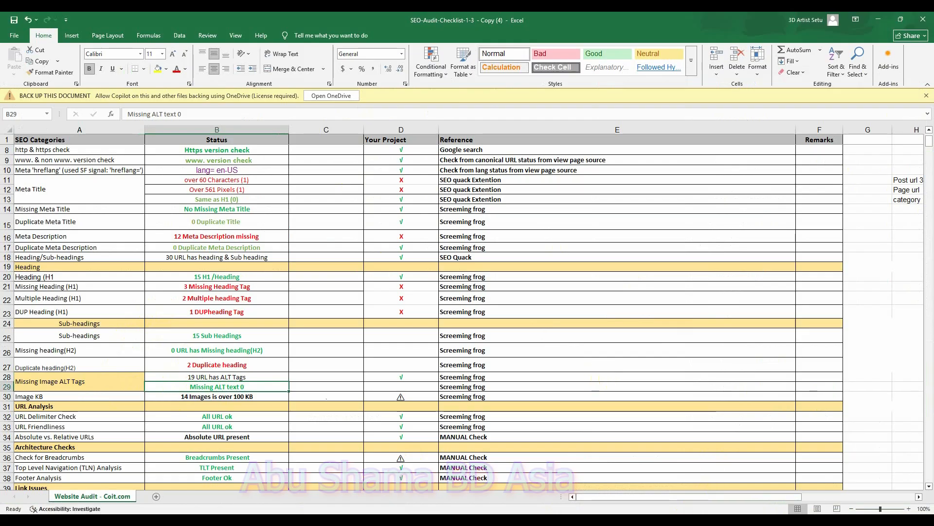
{"action": "key", "text": "alt+Tab"}
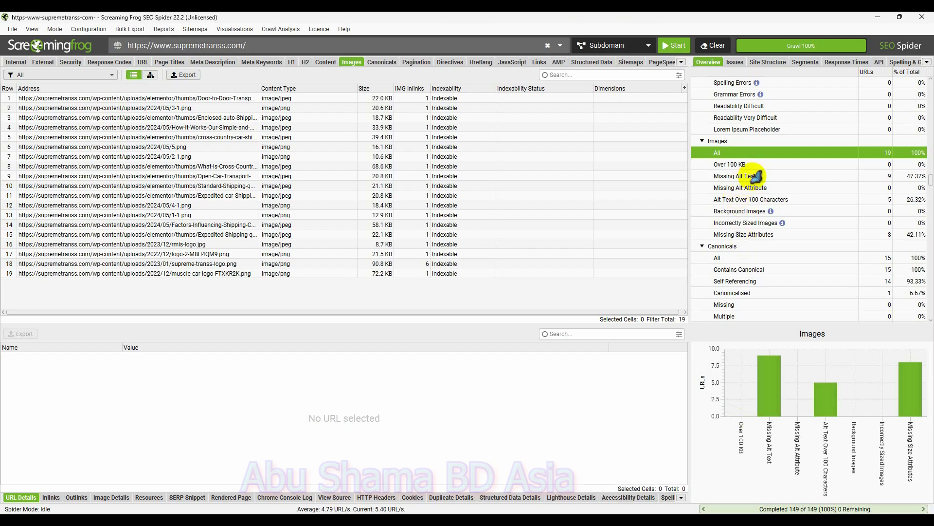
{"action": "left_click", "coordinate": [750, 176]}
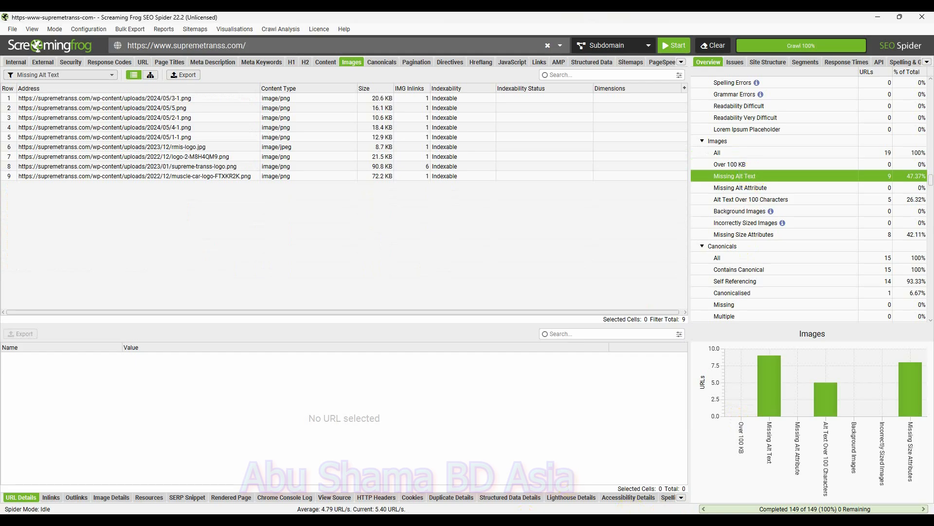
{"action": "key", "text": "alt+Tab"}
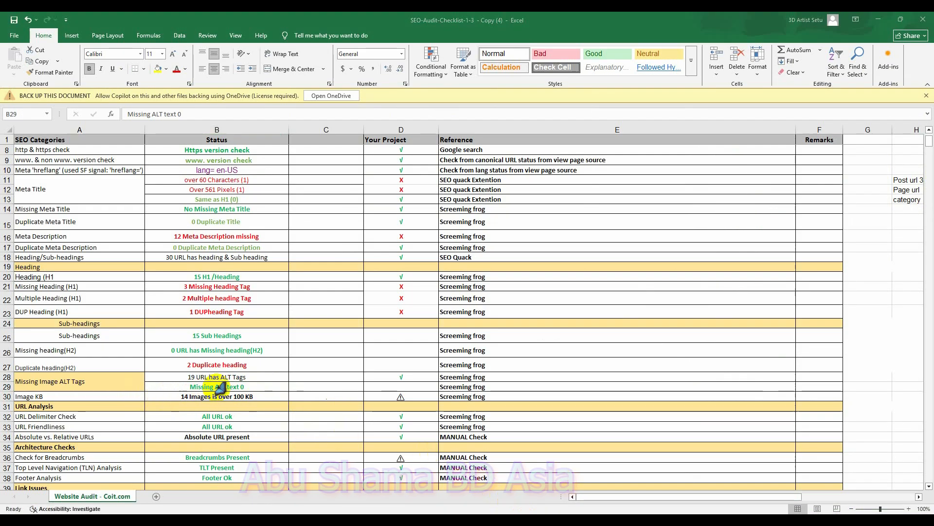
{"action": "left_click", "coordinate": [252, 387]}
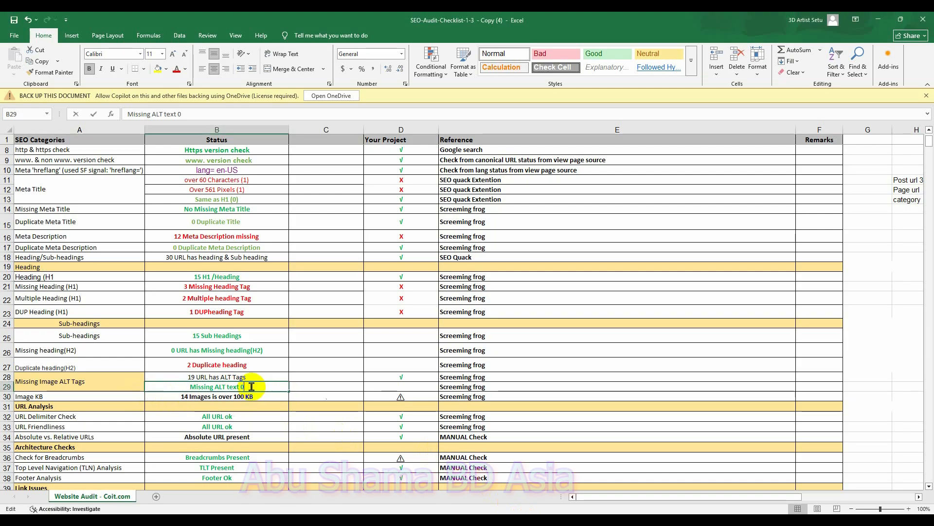
{"action": "key", "text": "BackSpace"}
{"action": "key", "text": "BackSpace"}
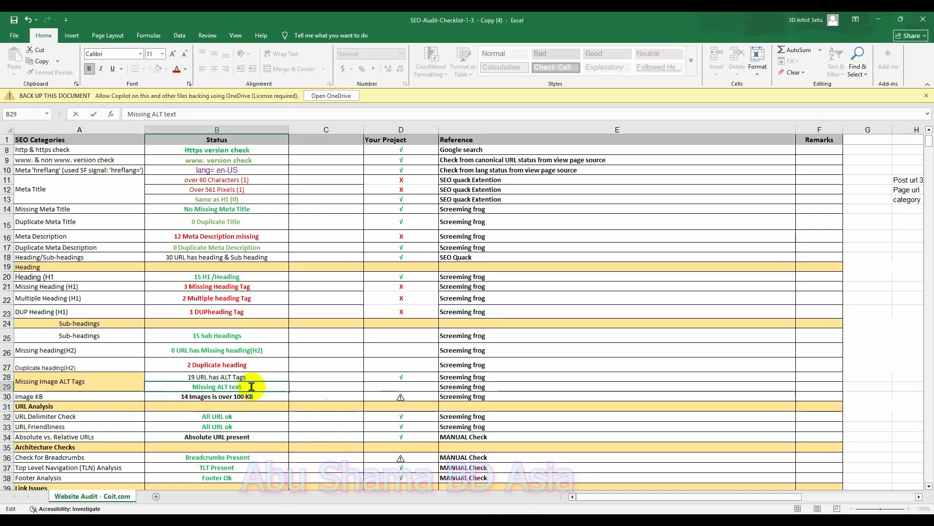
{"action": "type", "text": "9"}
{"action": "left_click_drag", "start_coordinate": [252, 386], "coordinate": [185, 386]}
{"action": "left_click", "coordinate": [210, 368]}
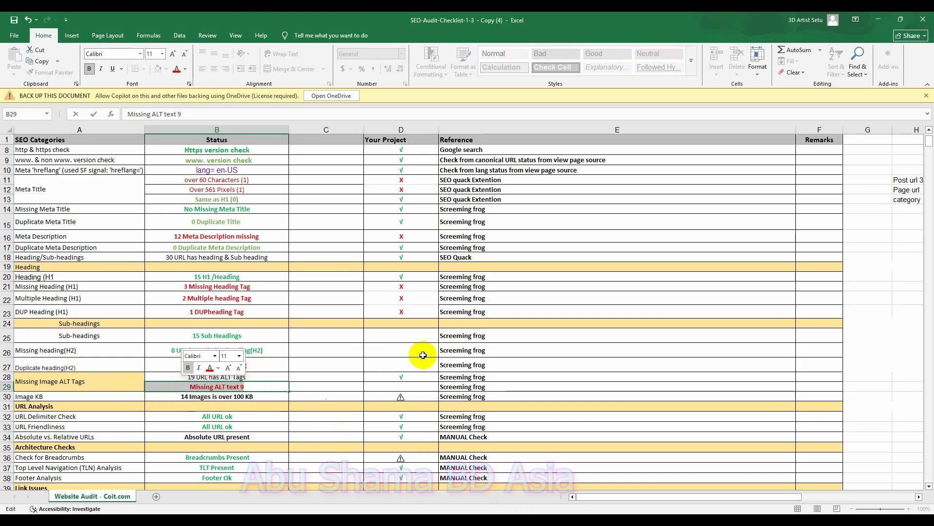
Step: Copy the red X from the DUP Heading (H1) row into the Your Project cell of the missing ALT text row
{"action": "left_click", "coordinate": [406, 315]}
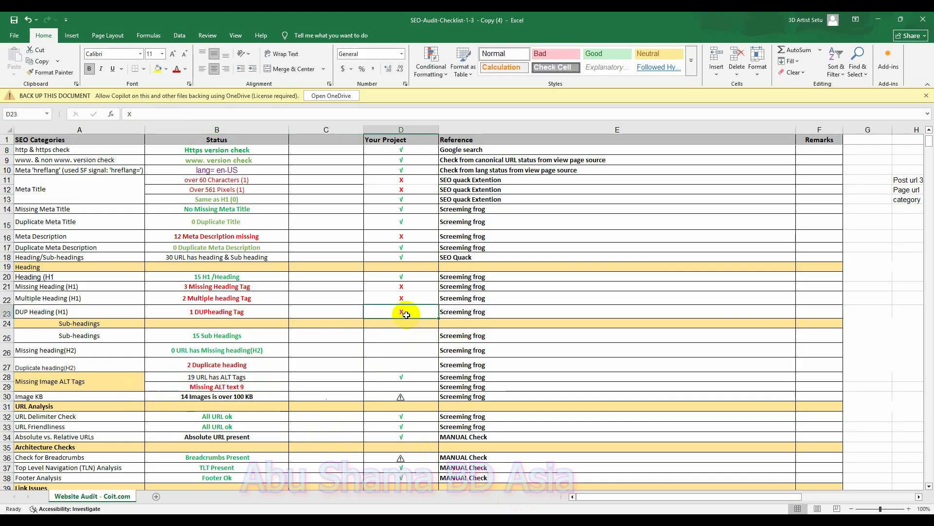
{"action": "key", "text": "ctrl+c"}
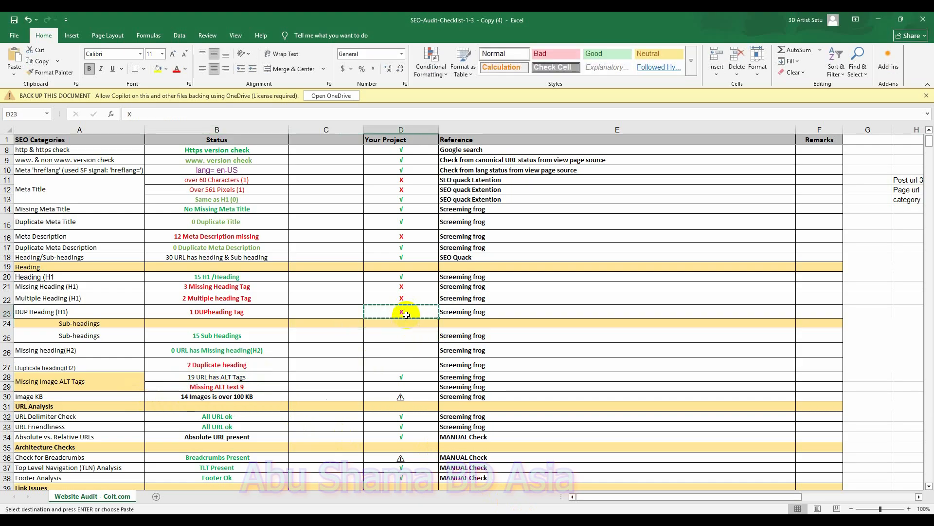
{"action": "left_click", "coordinate": [406, 389]}
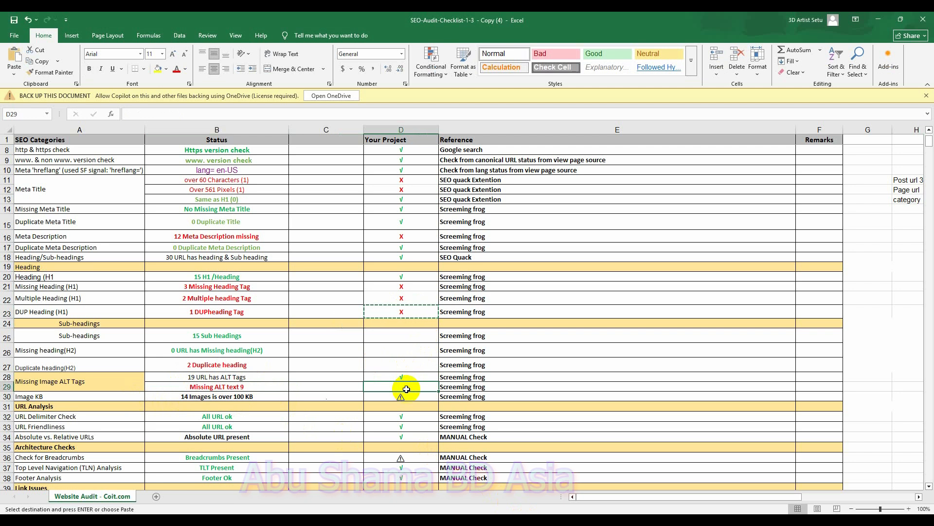
{"action": "key", "text": "ctrl+v"}
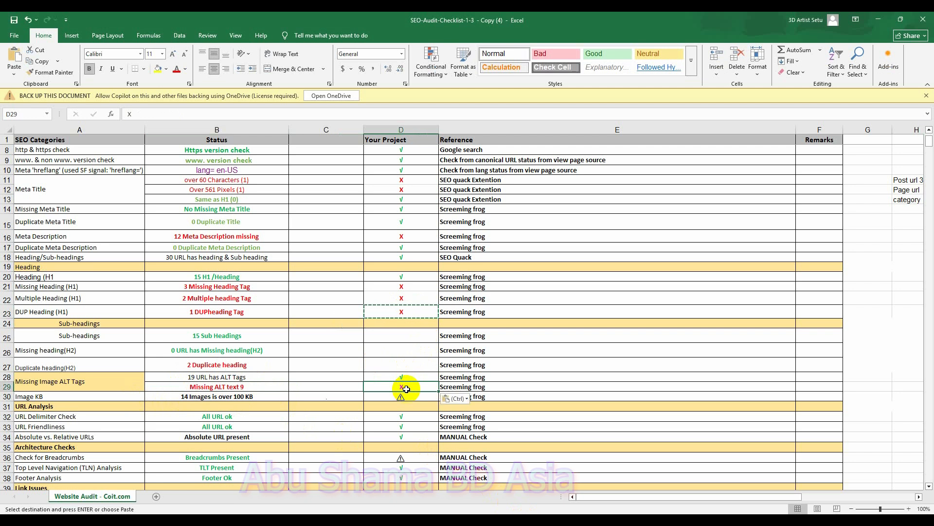
Step: Check the images over 100 KB in Screaming Frog and change the Image KB status in Excel to "0 Images is over 100 KB"
{"action": "left_click", "coordinate": [236, 395]}
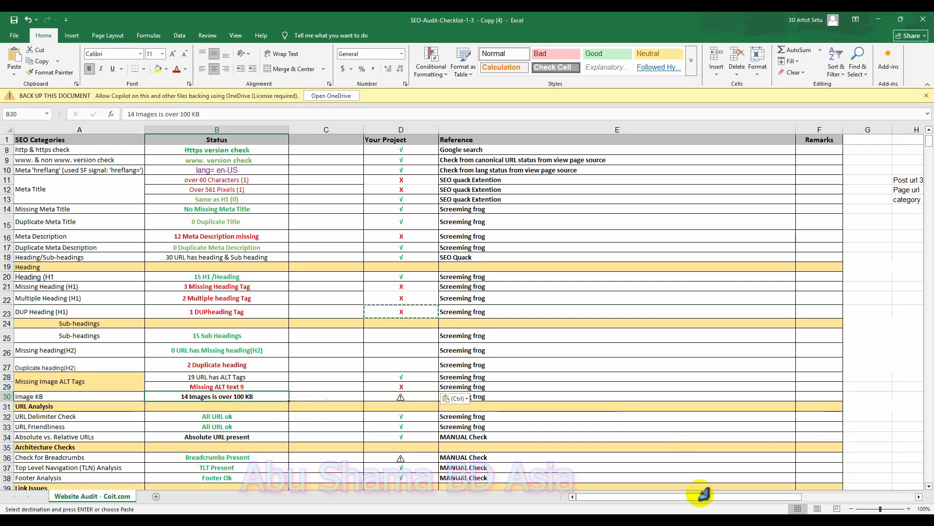
{"action": "left_click", "coordinate": [695, 515]}
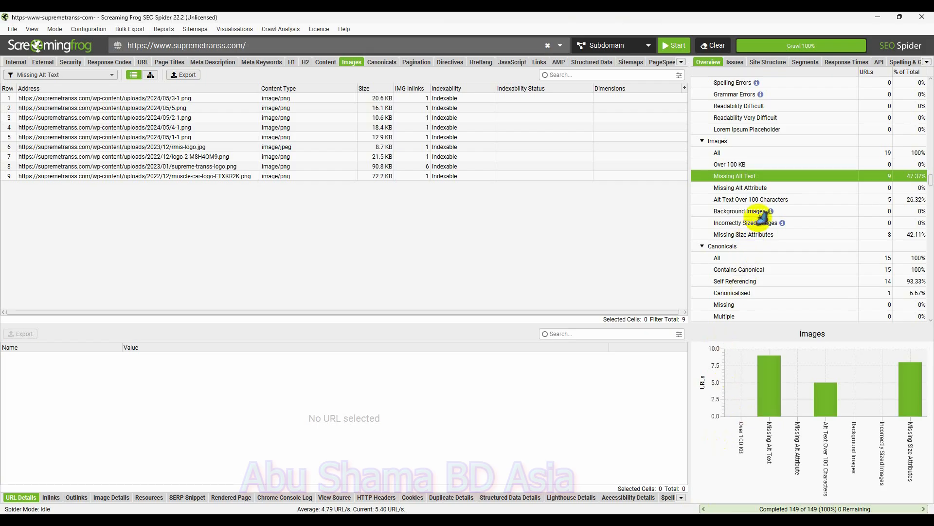
{"action": "left_click", "coordinate": [757, 164]}
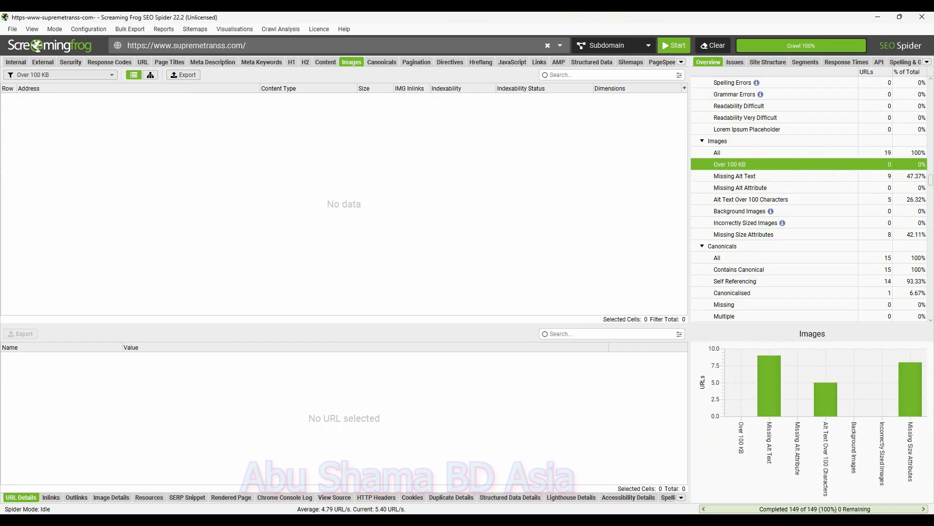
{"action": "left_click", "coordinate": [630, 482]}
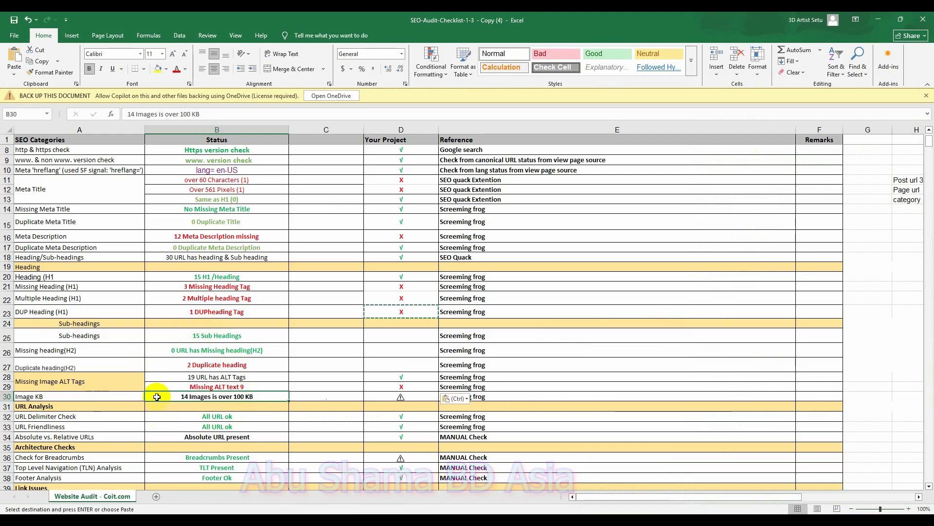
{"action": "double_click", "coordinate": [190, 396]}
{"action": "double_click", "coordinate": [189, 395]}
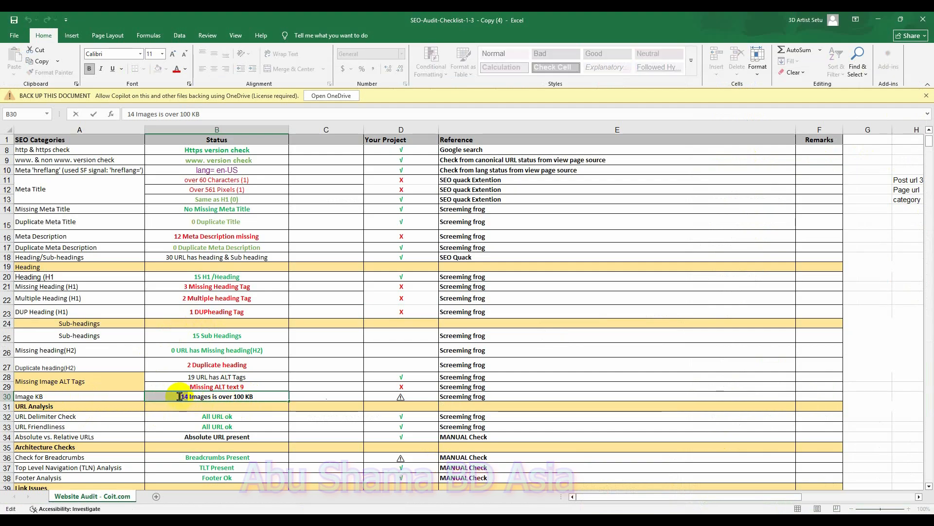
{"action": "type", "text": "0"}
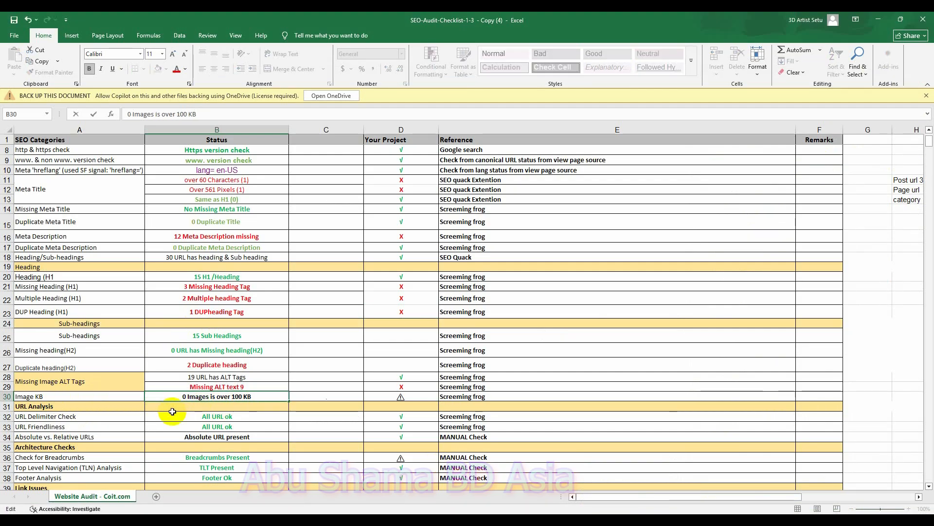
Step: Replace the warning symbol in the Image KB row's Your Project cell with the check mark copied from the first ALT tags row
{"action": "left_click", "coordinate": [409, 377]}
{"action": "key", "text": "ctrl+c"}
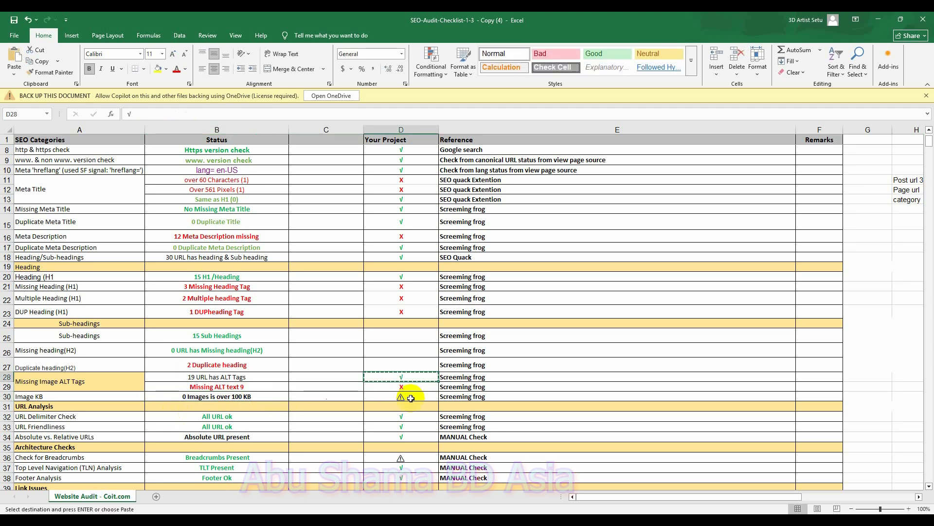
{"action": "left_click", "coordinate": [410, 398]}
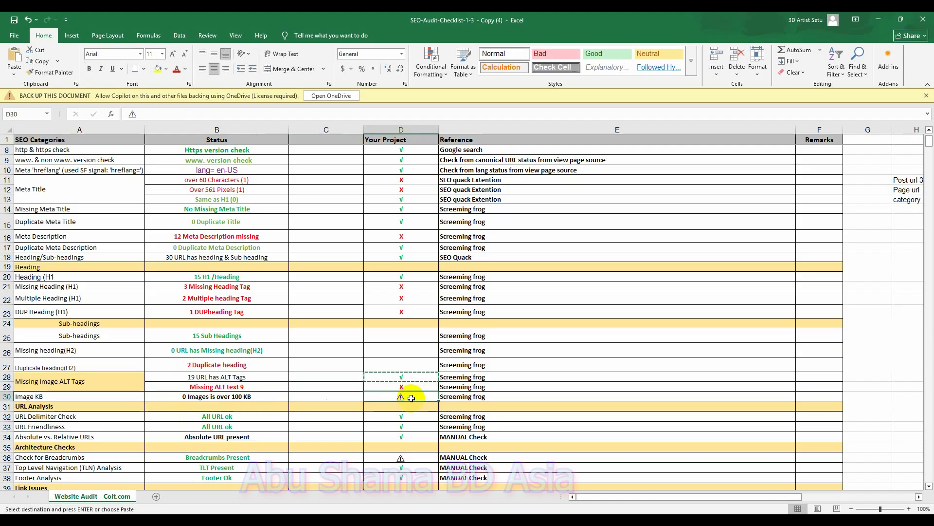
{"action": "key", "text": "ctrl+v"}
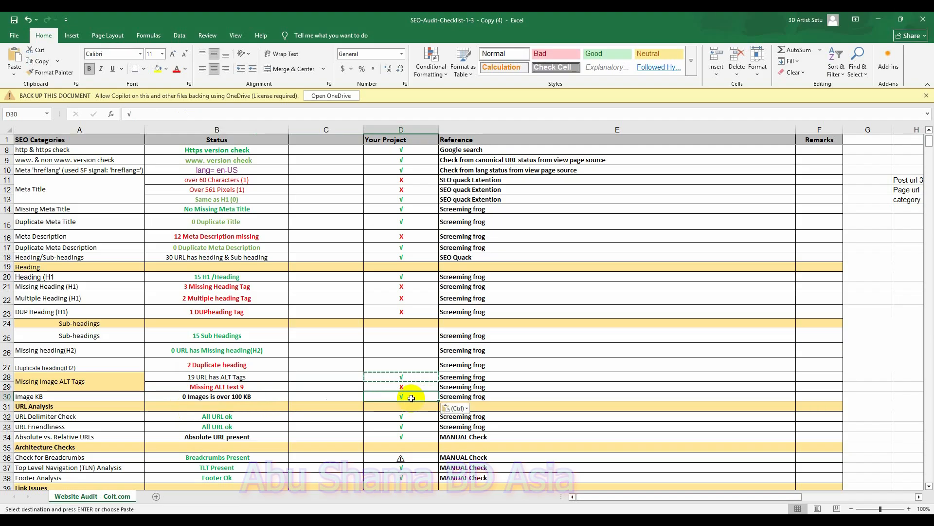
Step: Color the Image KB status text green
{"action": "left_click", "coordinate": [255, 398]}
{"action": "double_click", "coordinate": [255, 398]}
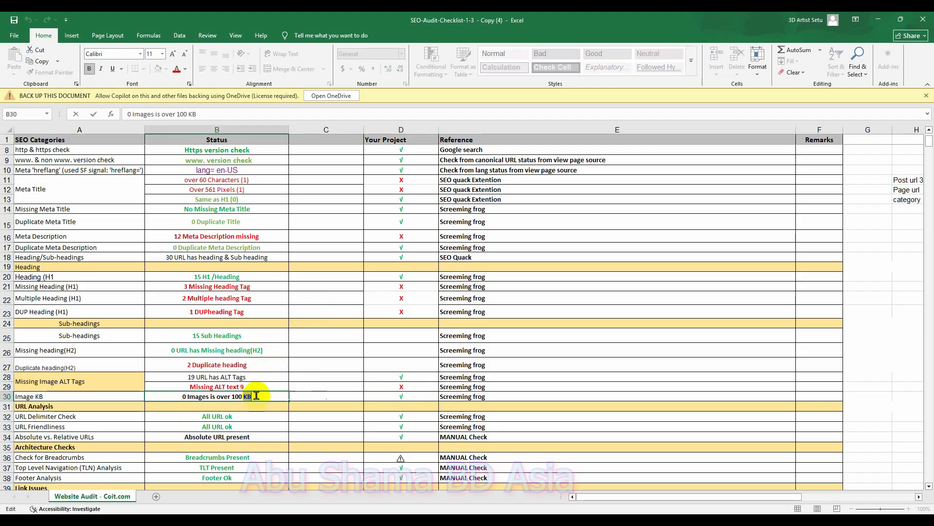
{"action": "left_click_drag", "start_coordinate": [252, 396], "coordinate": [181, 397]}
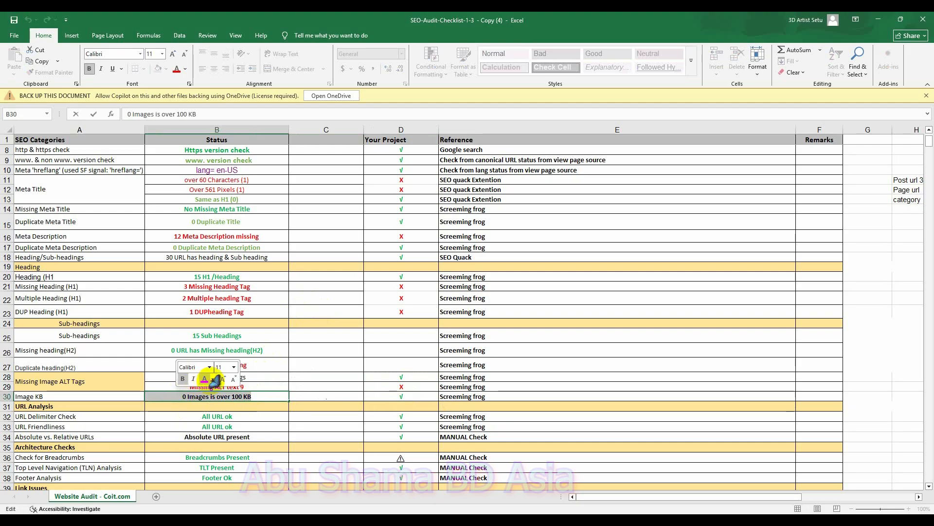
{"action": "left_click", "coordinate": [211, 379]}
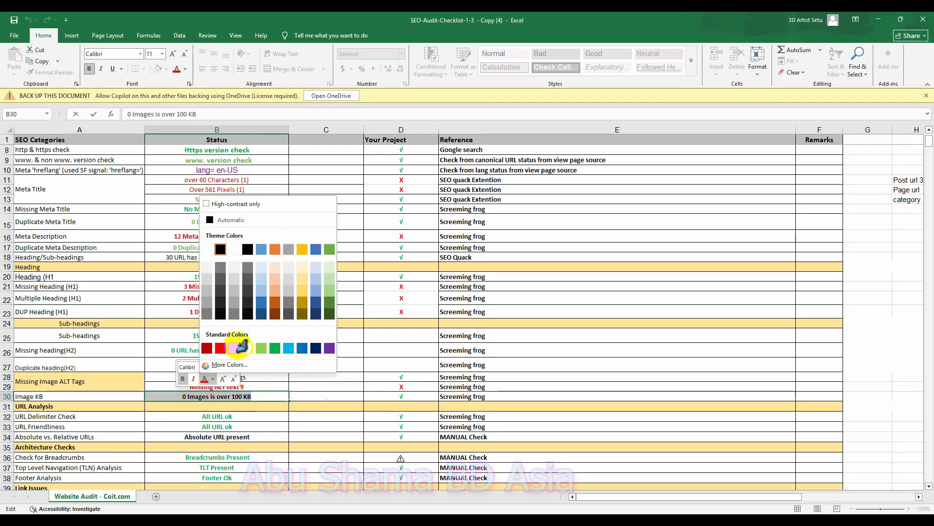
{"action": "left_click", "coordinate": [329, 249]}
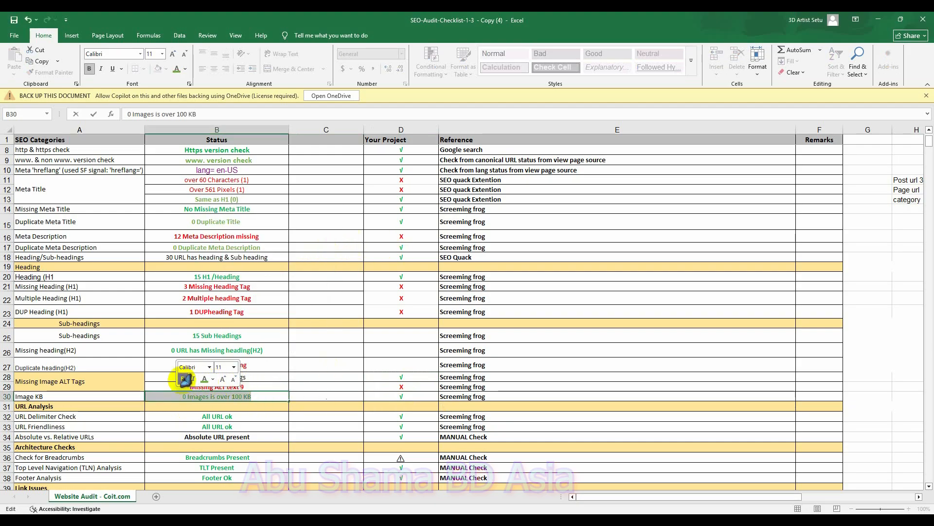
{"action": "left_click", "coordinate": [329, 396]}
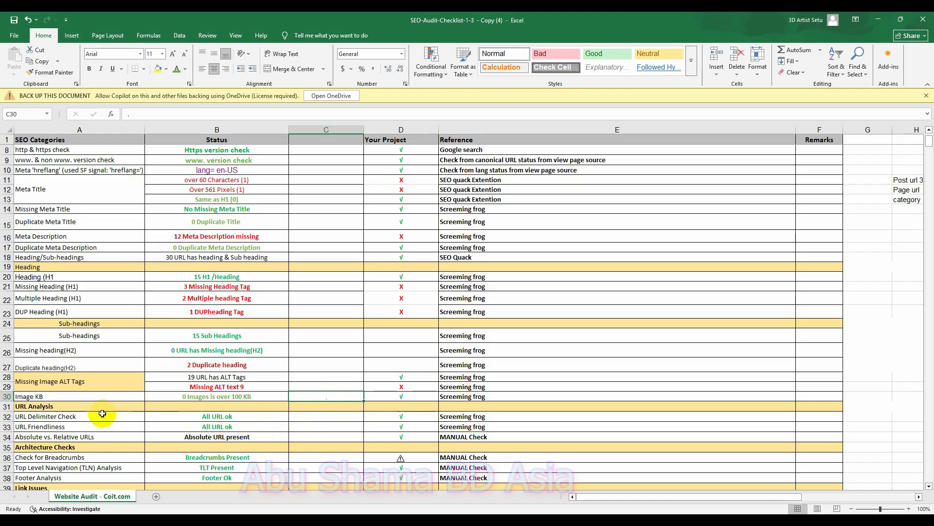
Step: Examine all crawled URLs in Screaming Frog, including the cheap-car-shipping page, for the URL Delimiter Check
{"action": "scroll", "coordinate": [72, 406], "scroll_direction": "down", "scroll_amount": 1}
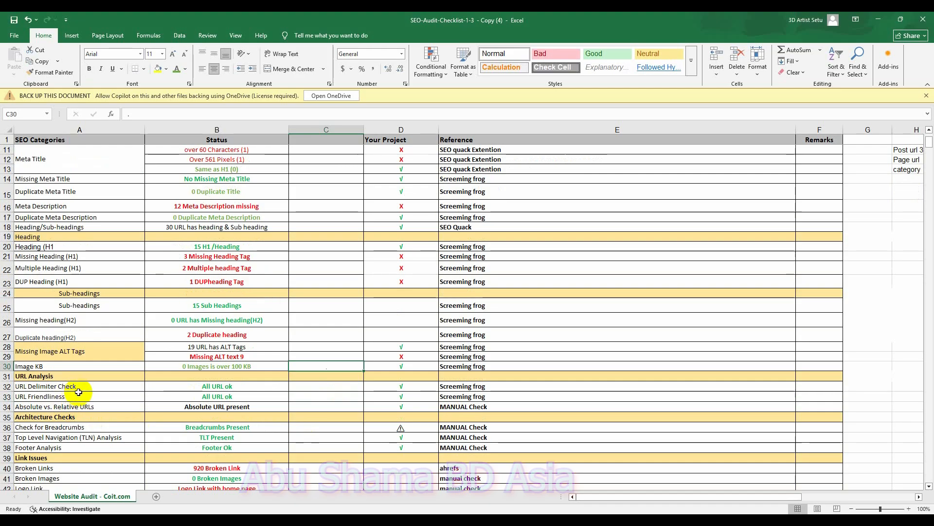
{"action": "left_click", "coordinate": [86, 388]}
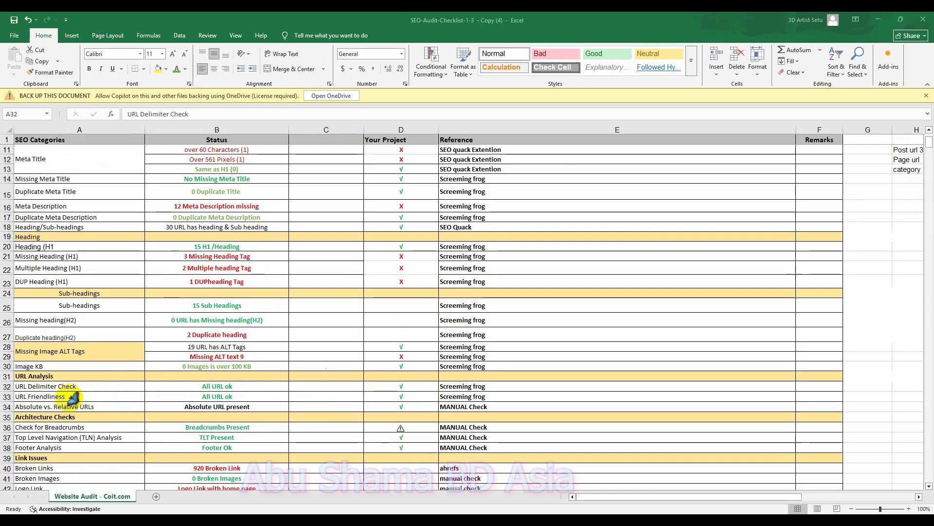
{"action": "left_click", "coordinate": [692, 520]}
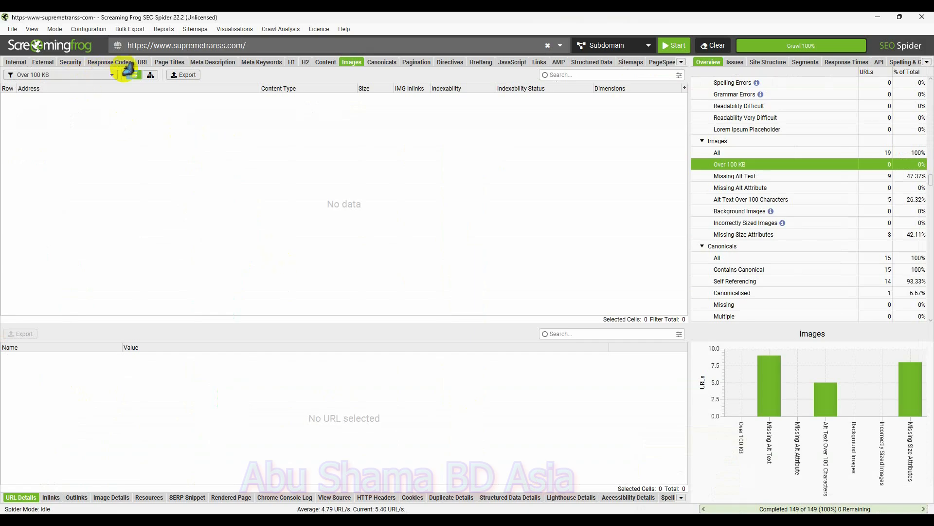
{"action": "left_click", "coordinate": [170, 62]}
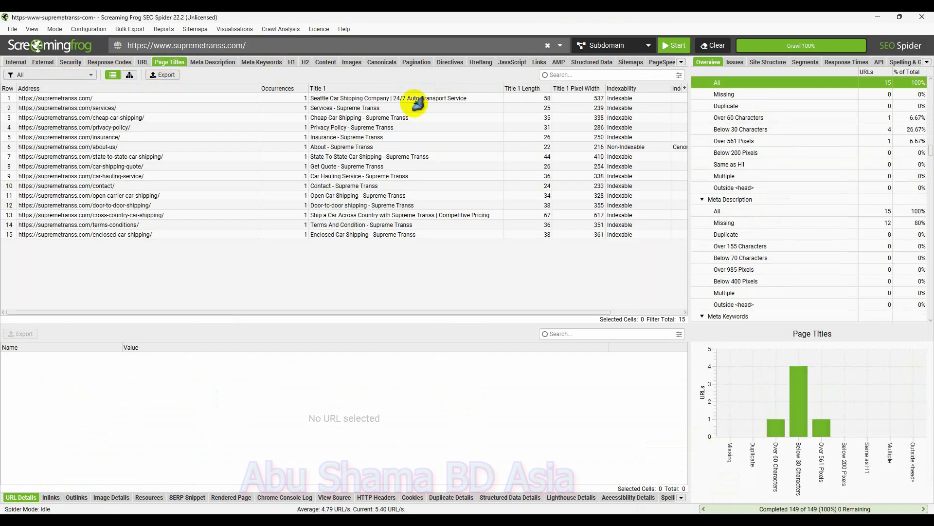
{"action": "left_click", "coordinate": [141, 62]}
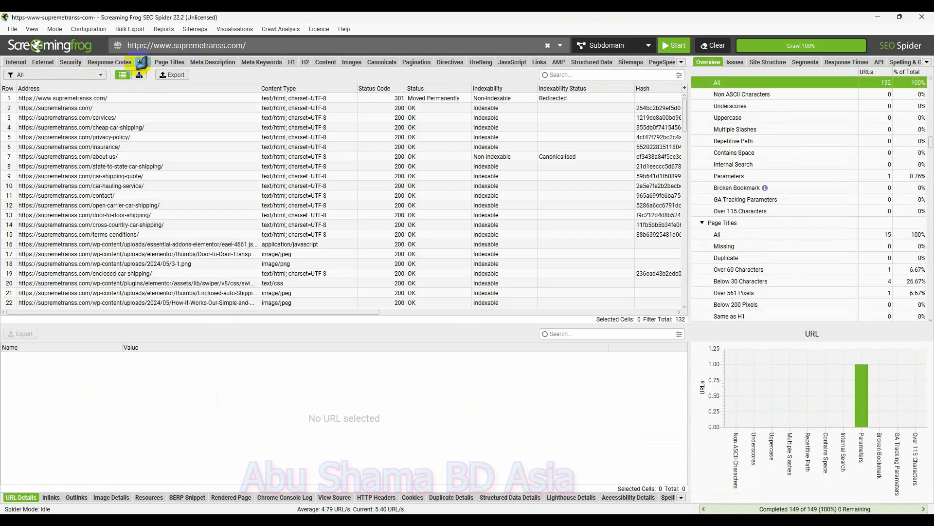
{"action": "scroll", "coordinate": [222, 170], "scroll_direction": "down", "scroll_amount": 20}
{"action": "scroll", "coordinate": [223, 171], "scroll_direction": "down", "scroll_amount": 17}
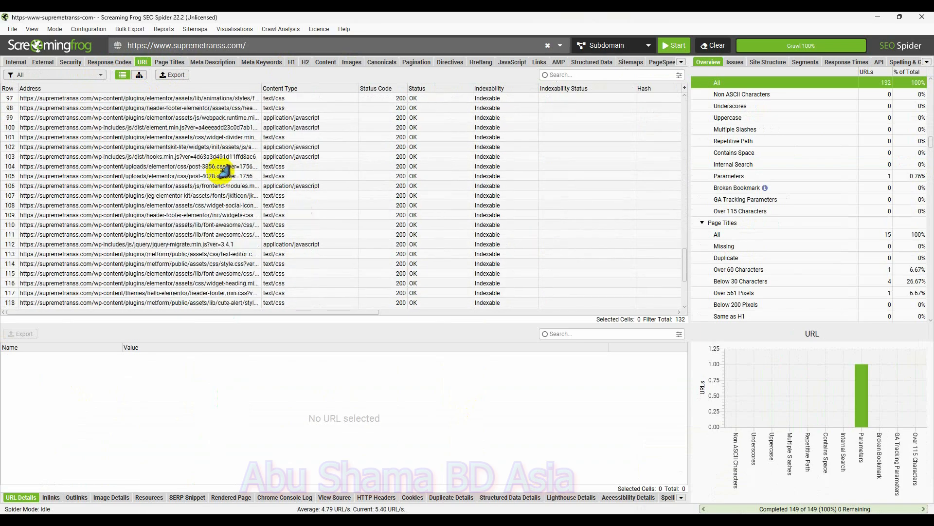
{"action": "scroll", "coordinate": [311, 218], "scroll_direction": "up", "scroll_amount": 20}
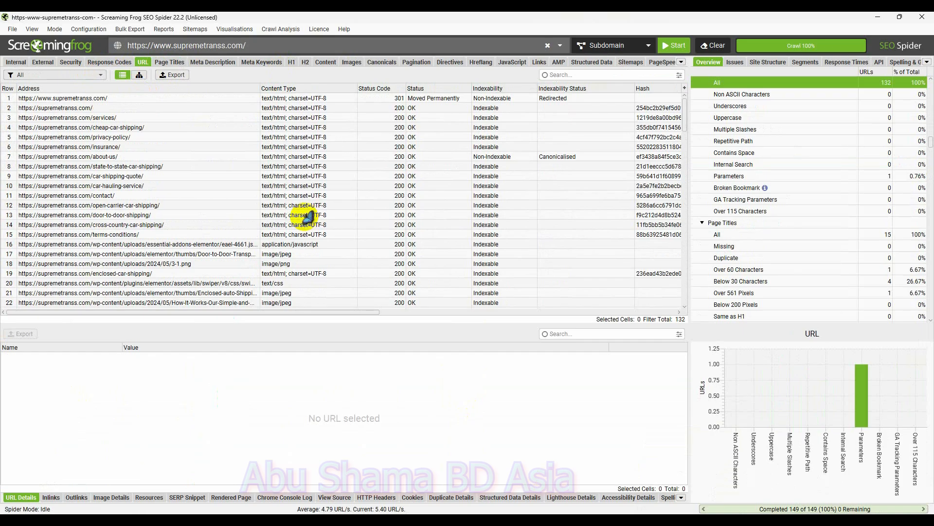
{"action": "scroll", "coordinate": [308, 217], "scroll_direction": "down", "scroll_amount": 3}
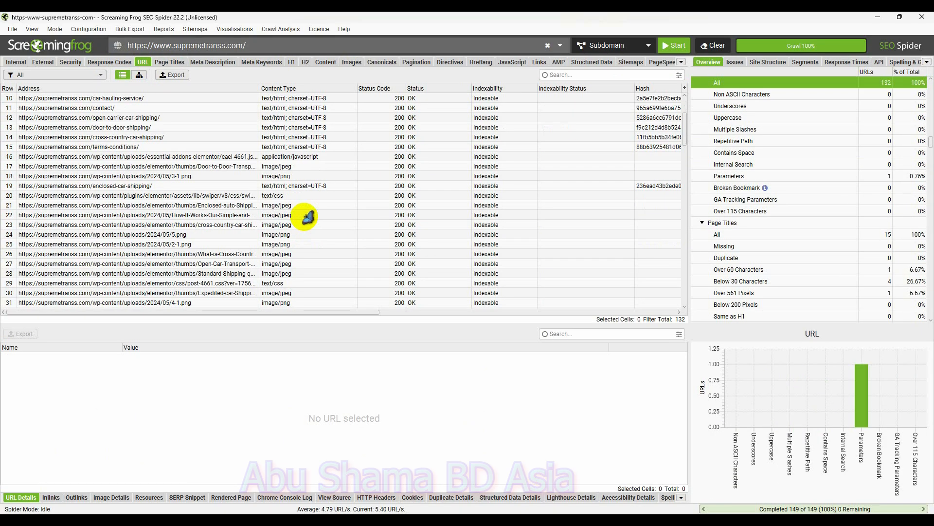
{"action": "scroll", "coordinate": [203, 167], "scroll_direction": "up", "scroll_amount": 3}
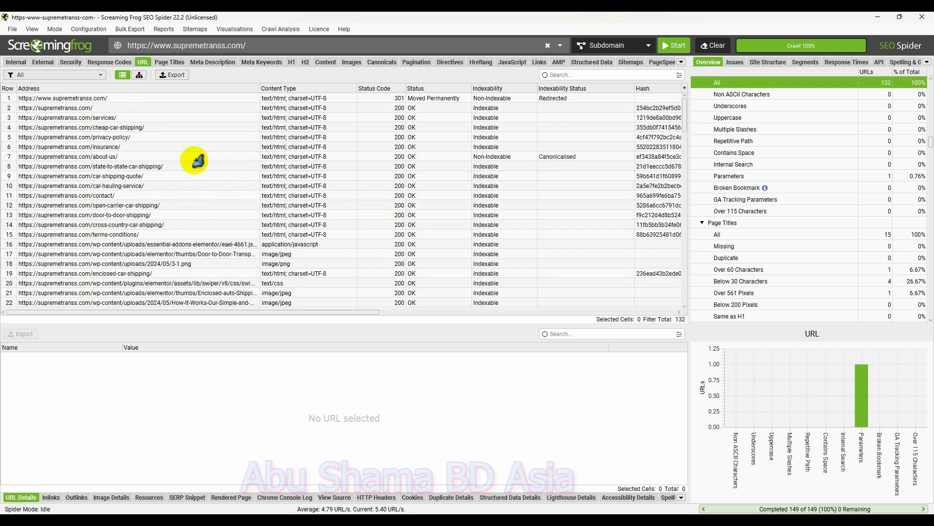
{"action": "left_click", "coordinate": [109, 129]}
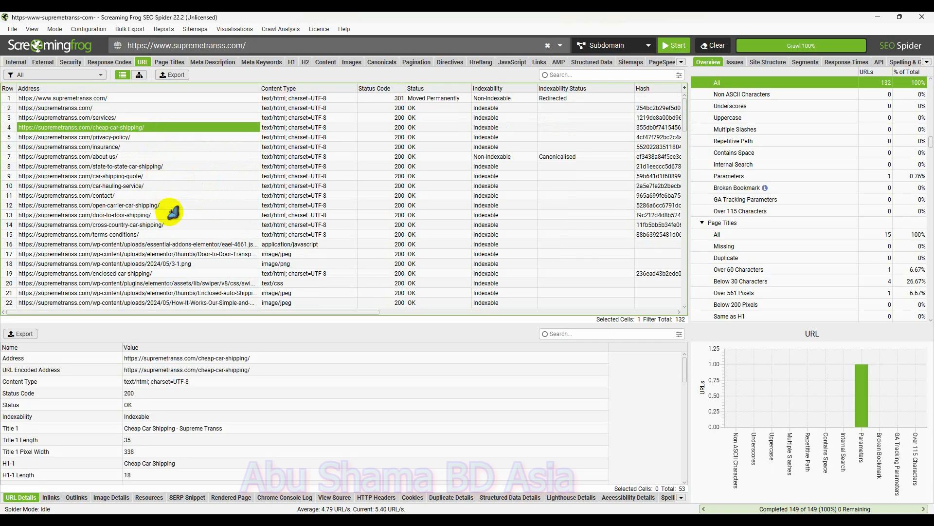
Step: Review the rest of the crawled URL list, including the upload, plugin and script file addresses, for delimiter problems
{"action": "scroll", "coordinate": [180, 223], "scroll_direction": "down", "scroll_amount": 1}
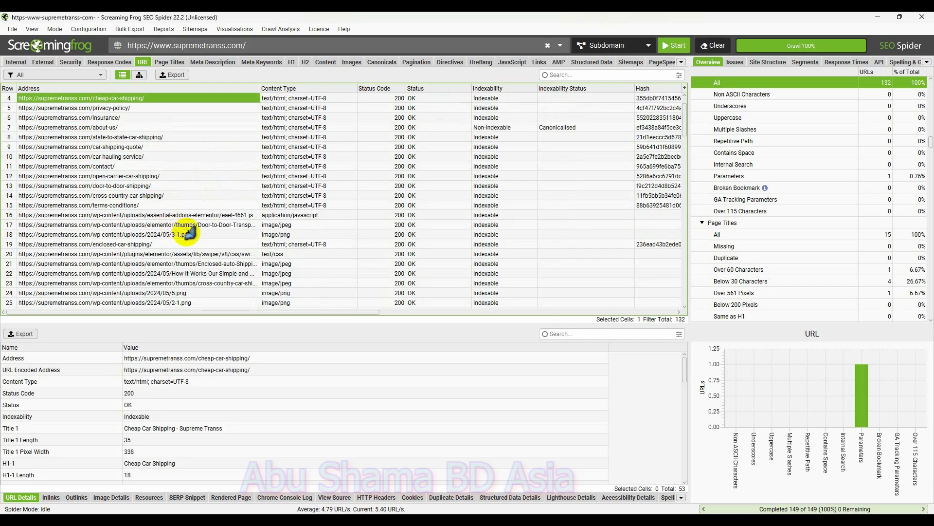
{"action": "scroll", "coordinate": [215, 243], "scroll_direction": "down", "scroll_amount": 1}
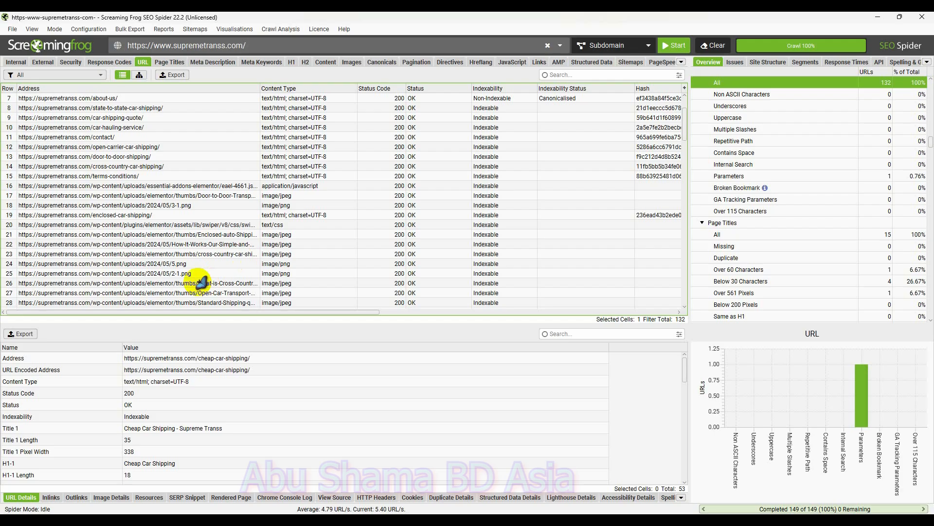
{"action": "scroll", "coordinate": [205, 282], "scroll_direction": "down", "scroll_amount": 2}
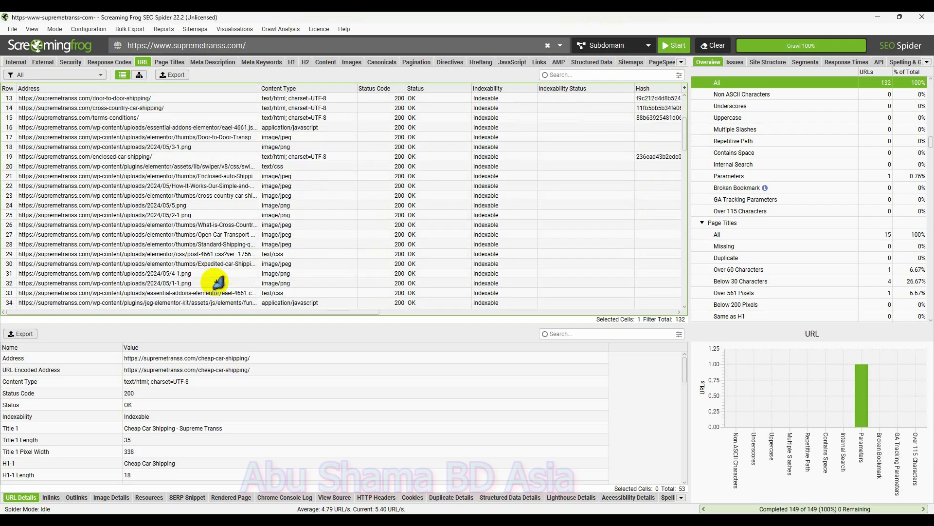
{"action": "scroll", "coordinate": [218, 282], "scroll_direction": "down", "scroll_amount": 2}
{"action": "scroll", "coordinate": [209, 286], "scroll_direction": "down", "scroll_amount": 1}
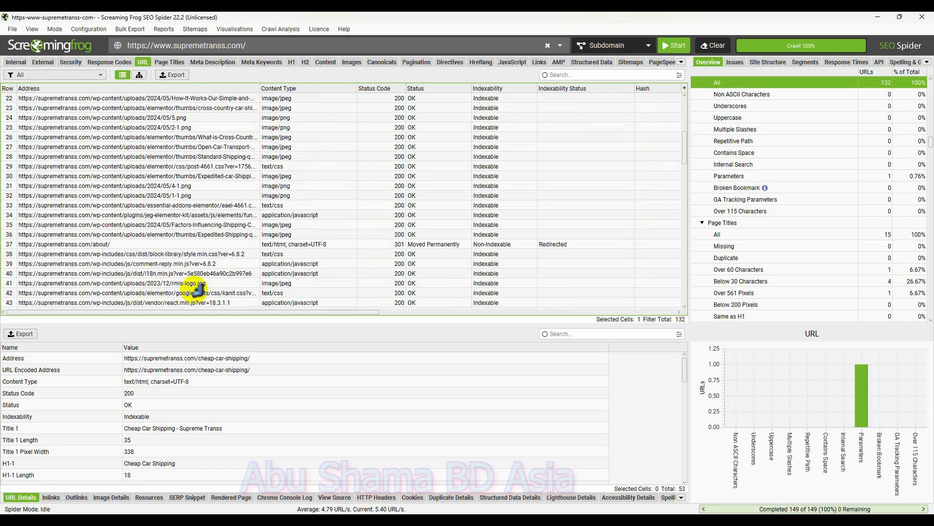
{"action": "scroll", "coordinate": [225, 293], "scroll_direction": "down", "scroll_amount": 1}
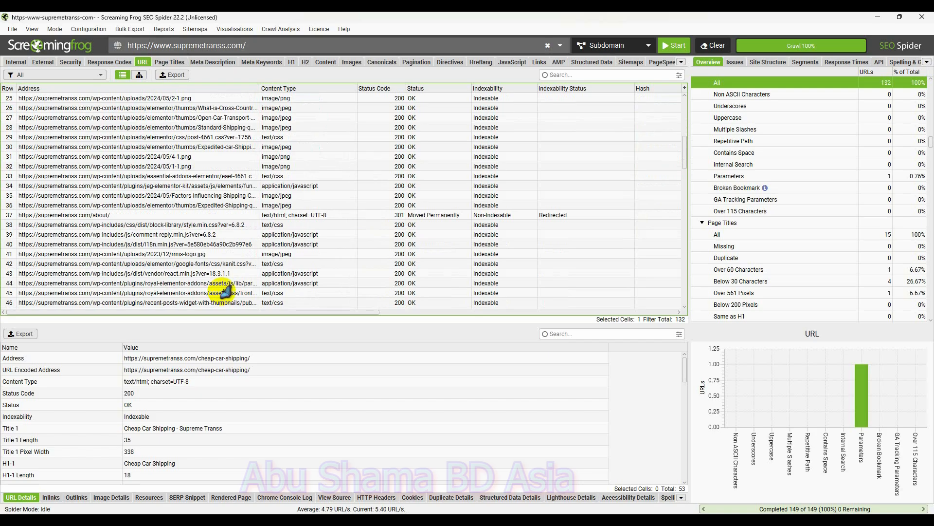
{"action": "scroll", "coordinate": [225, 292], "scroll_direction": "down", "scroll_amount": 1}
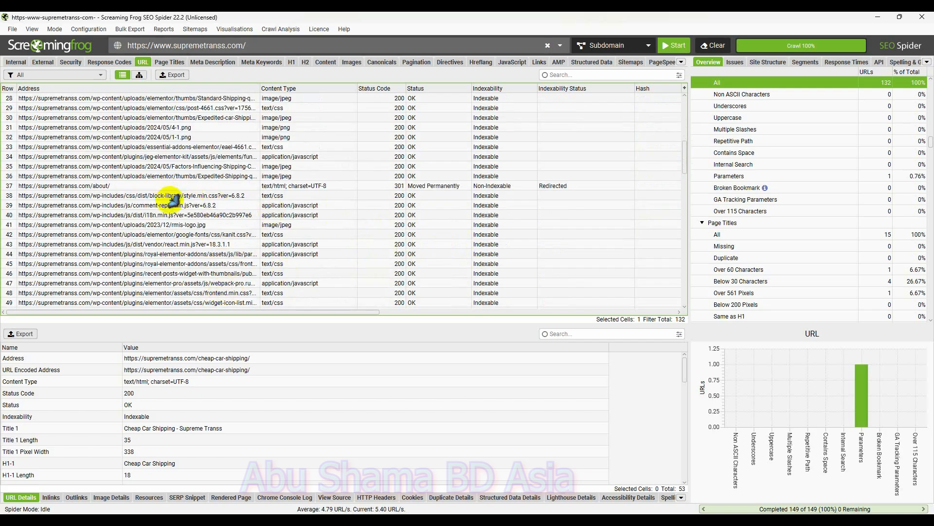
{"action": "scroll", "coordinate": [170, 198], "scroll_direction": "up", "scroll_amount": 9}
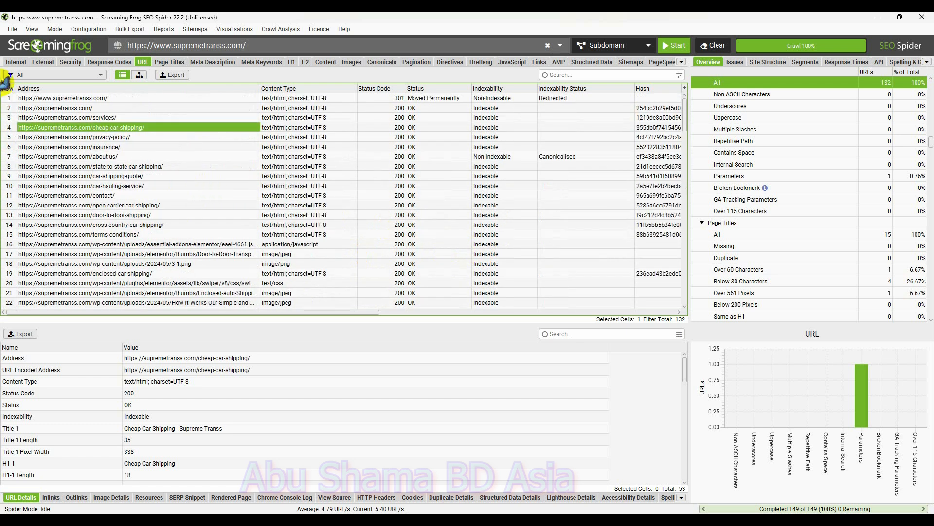
Step: Copy all crawled addresses from Screaming Frog and paste them into a new worksheet of the Excel audit workbook, starting at A1
{"action": "left_click_drag", "start_coordinate": [12, 97], "coordinate": [235, 334]}
{"action": "right_click", "coordinate": [153, 212]}
{"action": "left_click", "coordinate": [171, 218]}
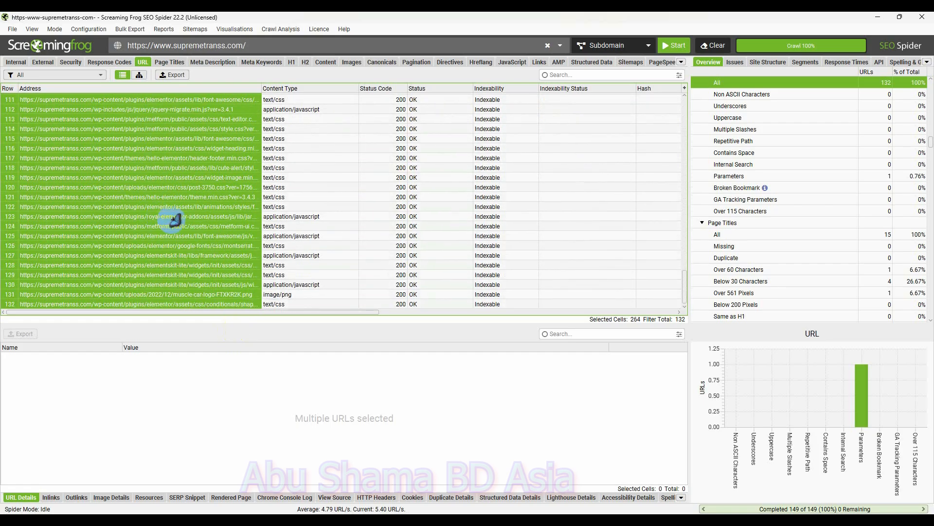
{"action": "key", "text": "alt+Tab"}
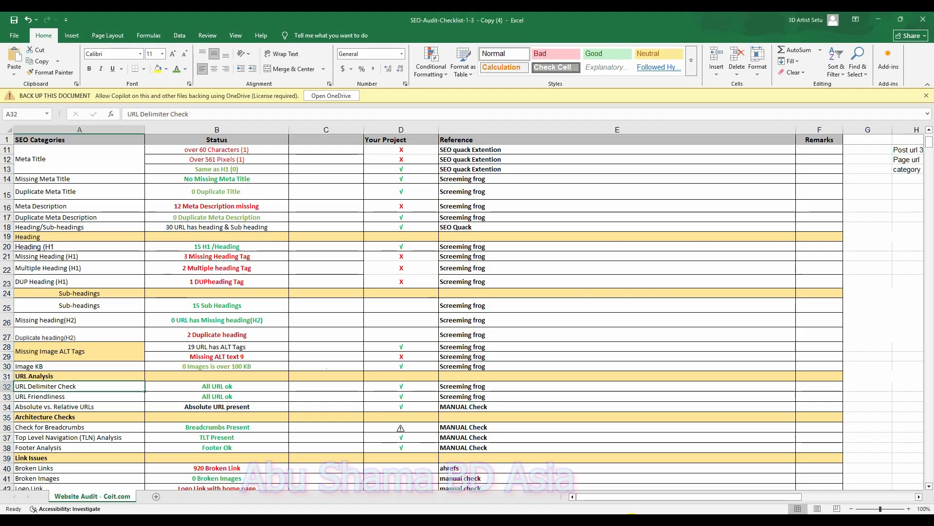
{"action": "left_click", "coordinate": [153, 496]}
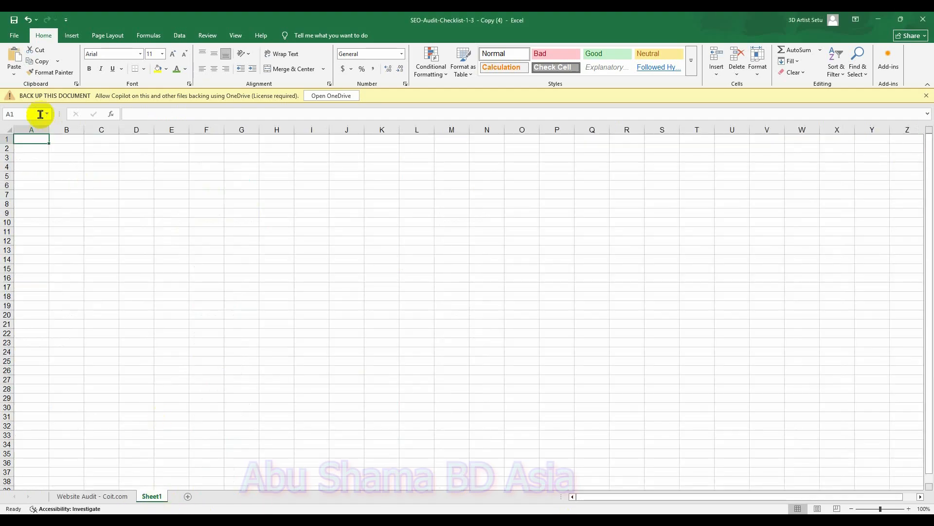
{"action": "right_click", "coordinate": [39, 140]}
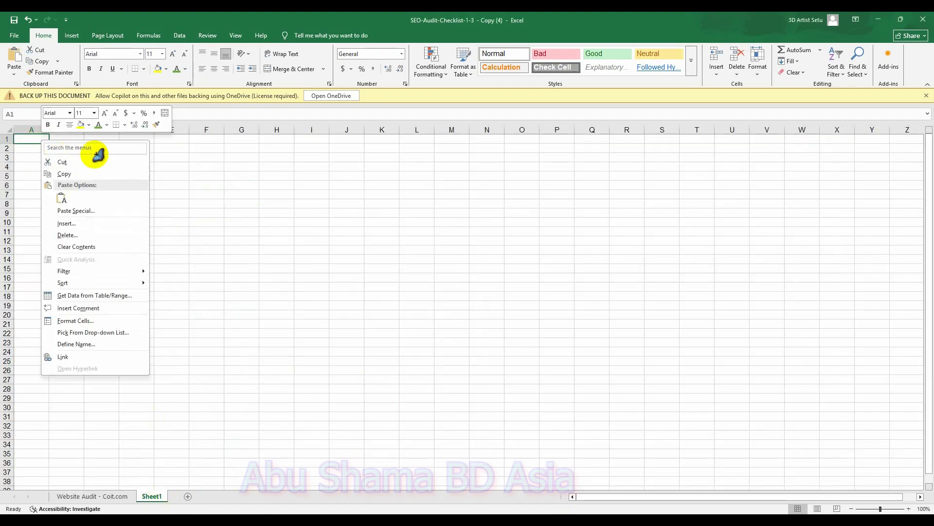
{"action": "left_click", "coordinate": [26, 140]}
{"action": "key", "text": "ctrl+v"}
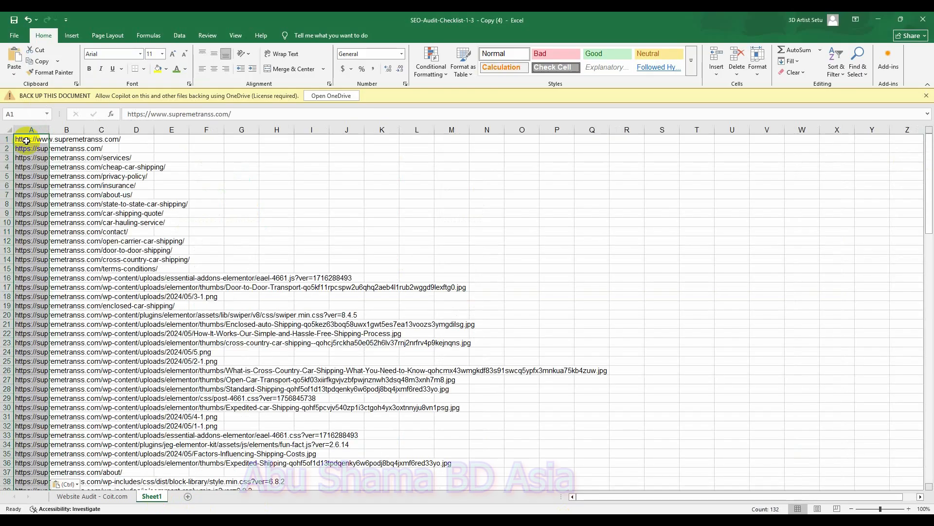
Step: Examine the pasted URLs on Sheet1 from the first page address through the last file, checking their delimiters and structure
{"action": "left_click", "coordinate": [312, 195]}
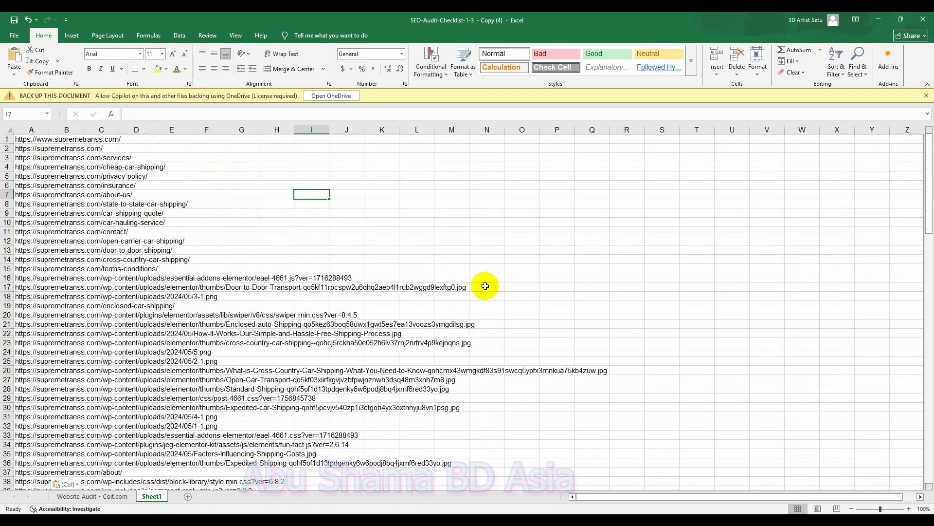
{"action": "scroll", "coordinate": [479, 302], "scroll_direction": "down", "scroll_amount": 4}
{"action": "scroll", "coordinate": [479, 305], "scroll_direction": "up", "scroll_amount": 2}
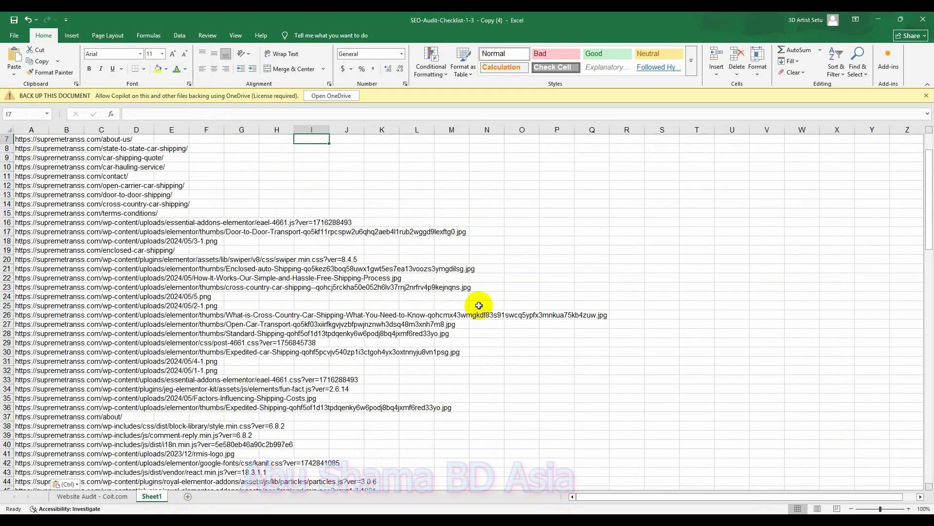
{"action": "scroll", "coordinate": [441, 302], "scroll_direction": "up", "scroll_amount": 2}
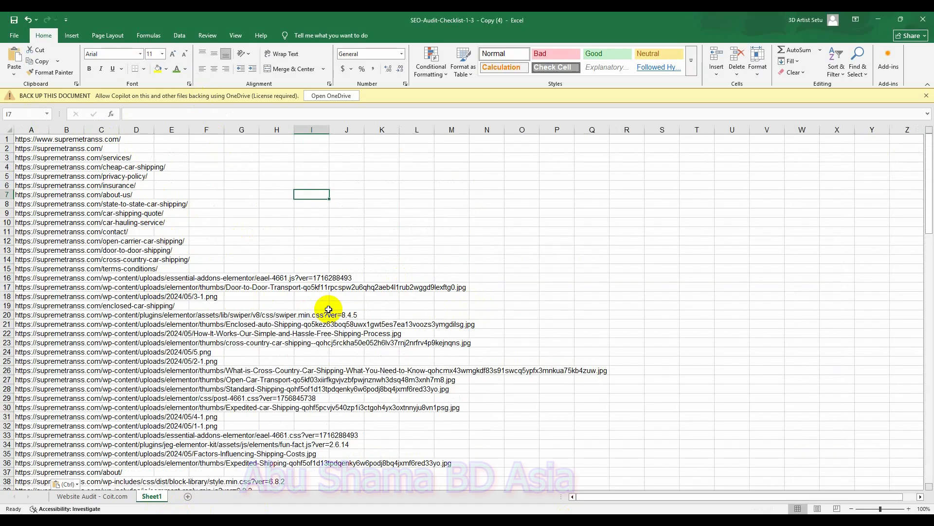
{"action": "left_click", "coordinate": [347, 277]}
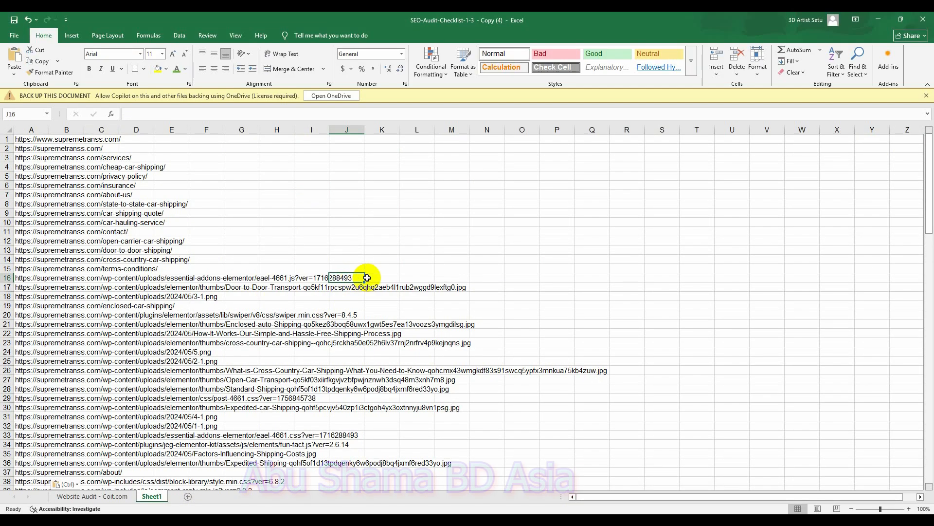
{"action": "left_click", "coordinate": [193, 296]}
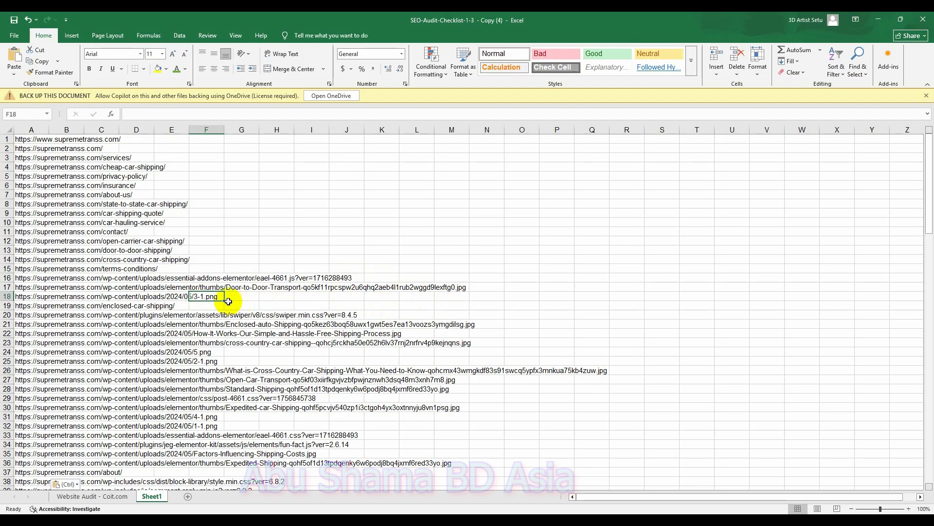
{"action": "left_click", "coordinate": [128, 296]}
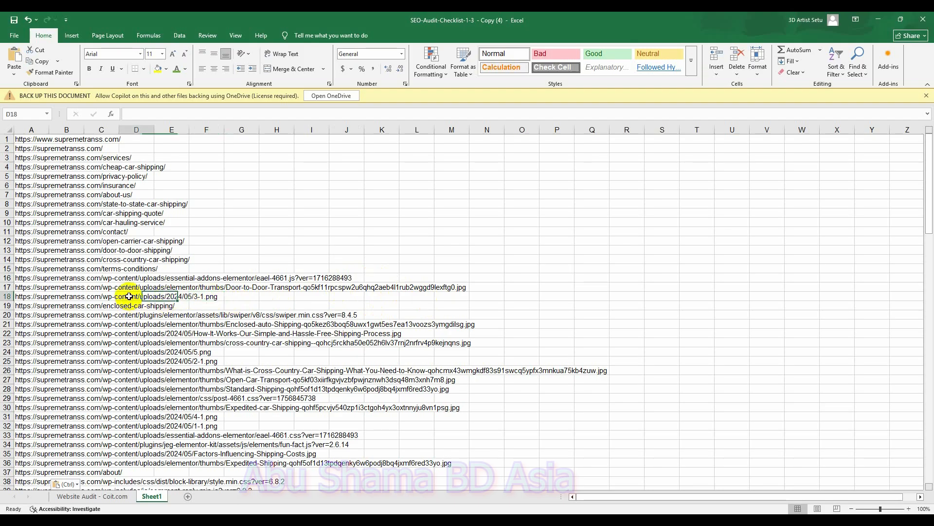
{"action": "scroll", "coordinate": [300, 332], "scroll_direction": "down", "scroll_amount": 2}
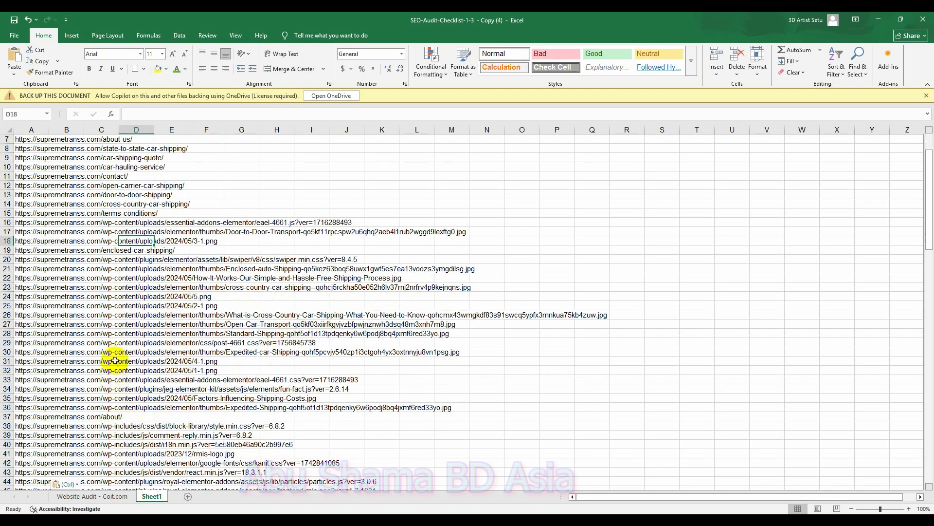
{"action": "scroll", "coordinate": [111, 259], "scroll_direction": "up", "scroll_amount": 2}
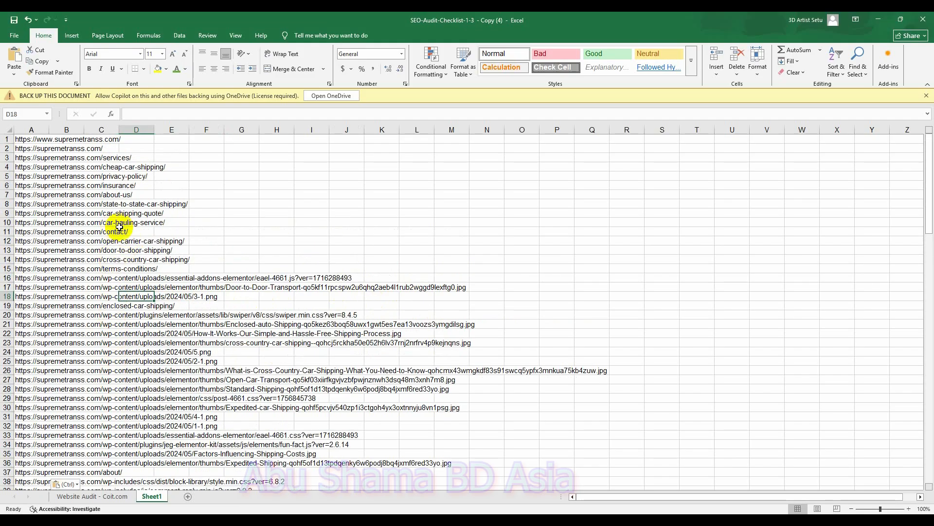
{"action": "scroll", "coordinate": [292, 343], "scroll_direction": "down", "scroll_amount": 15}
{"action": "scroll", "coordinate": [294, 343], "scroll_direction": "down", "scroll_amount": 20}
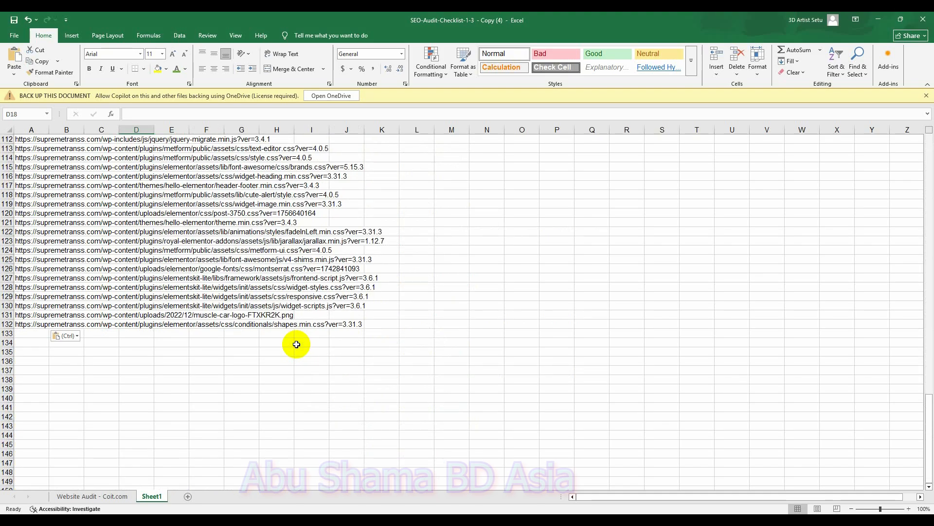
Step: Check the URL Friendliness row and its status on the Website Audit sheet
{"action": "left_click", "coordinate": [108, 495]}
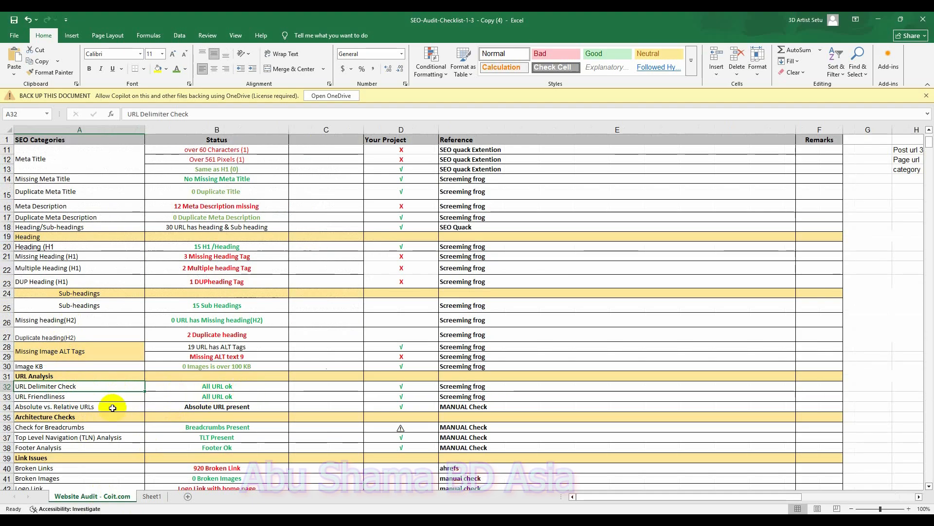
{"action": "left_click", "coordinate": [84, 399]}
{"action": "left_click", "coordinate": [240, 396]}
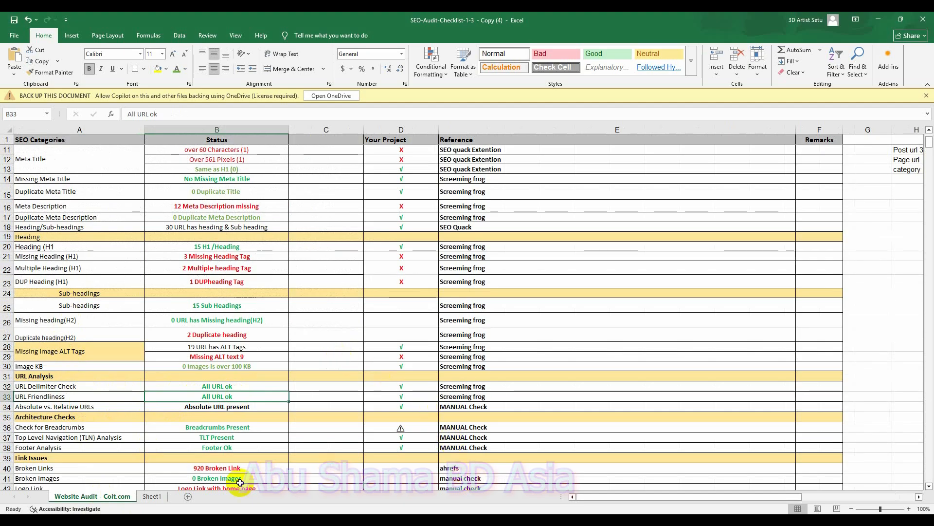
Step: Examine the plugin, theme and upload URLs with version parameters at the end of Sheet1's list for URL friendliness
{"action": "left_click", "coordinate": [166, 499]}
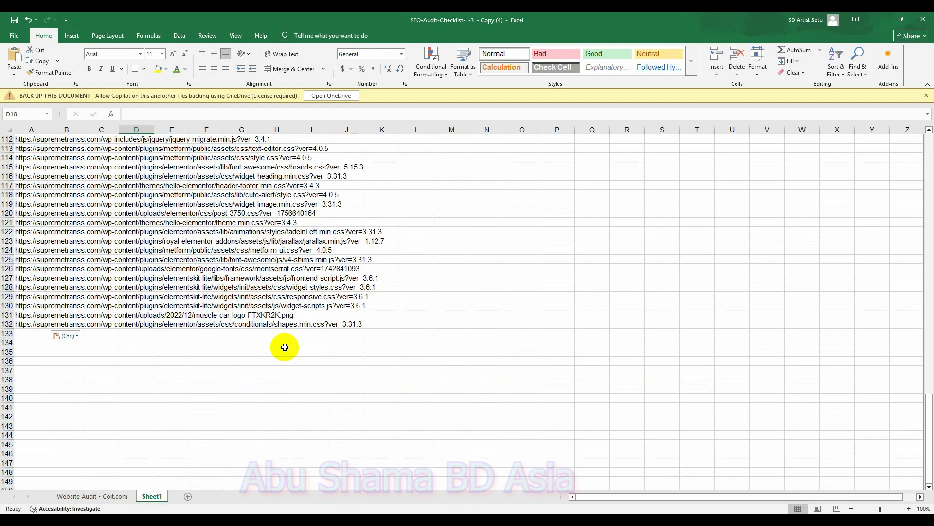
{"action": "left_click", "coordinate": [334, 323]}
{"action": "left_click", "coordinate": [351, 304]}
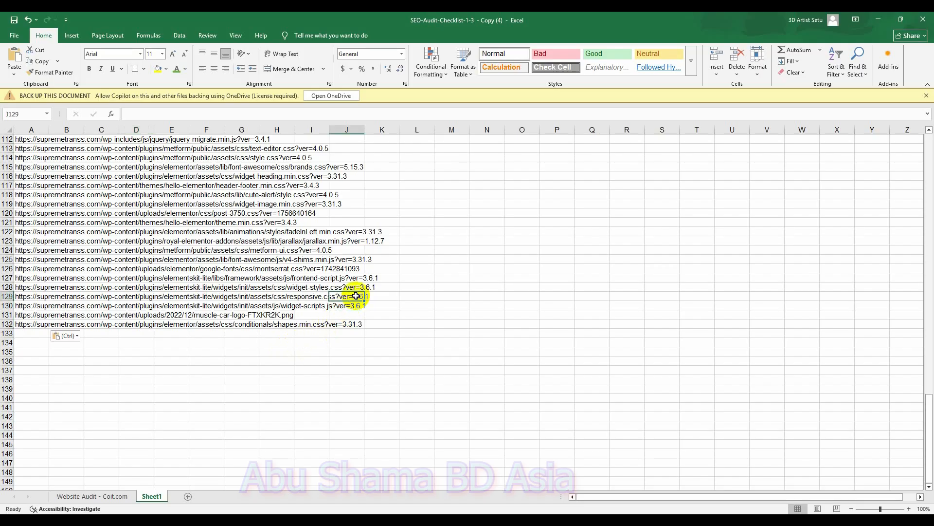
{"action": "left_click", "coordinate": [365, 287]}
{"action": "left_click", "coordinate": [361, 266]}
{"action": "left_click", "coordinate": [361, 260]}
{"action": "left_click", "coordinate": [328, 249]}
{"action": "left_click", "coordinate": [361, 241]}
{"action": "left_click", "coordinate": [369, 230]}
{"action": "left_click", "coordinate": [284, 214]}
{"action": "left_click", "coordinate": [313, 204]}
{"action": "left_click", "coordinate": [336, 201]}
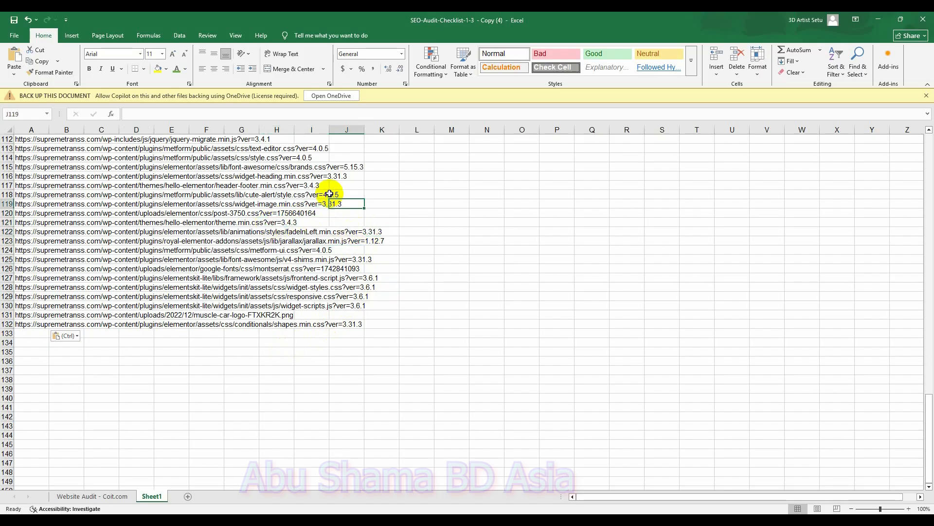
{"action": "left_click", "coordinate": [335, 195]}
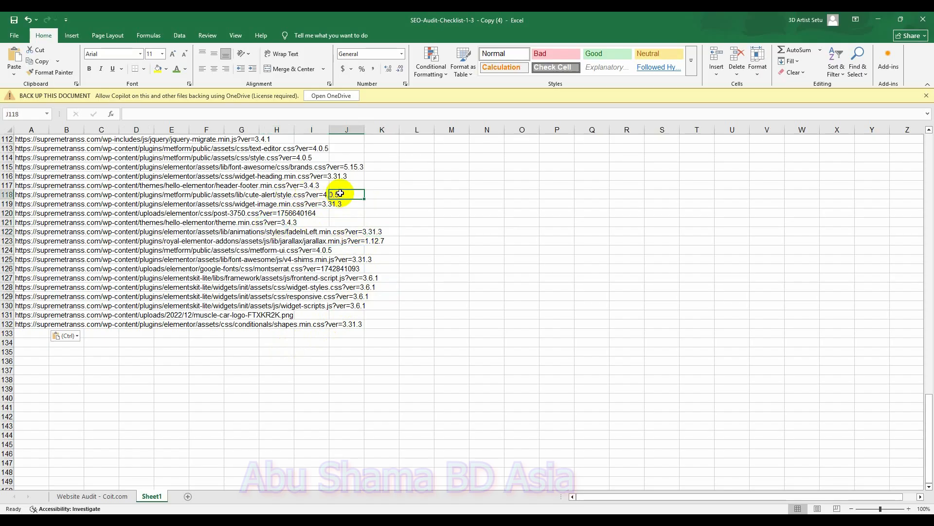
{"action": "double_click", "coordinate": [313, 194]}
{"action": "left_click", "coordinate": [421, 197]}
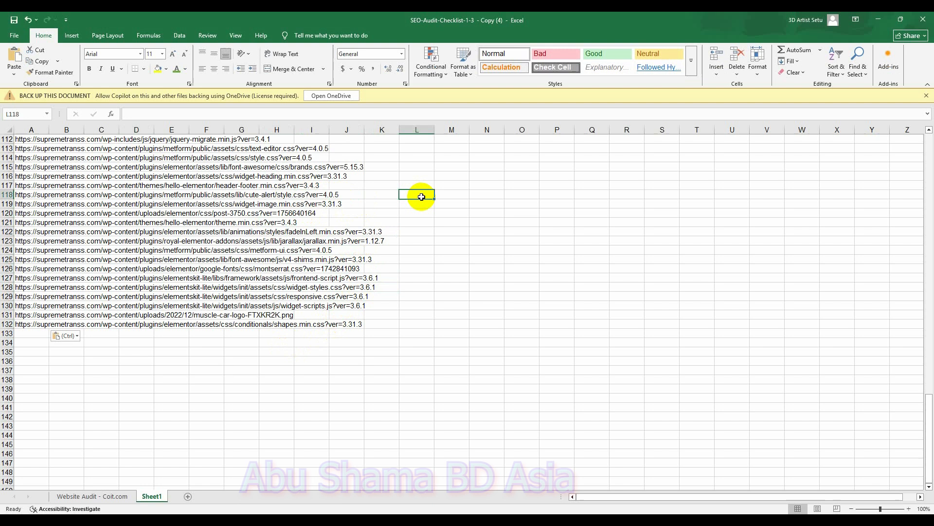
Step: Copy the elementor widget-image.min.css URL from row 119 of Sheet1
{"action": "left_click_drag", "start_coordinate": [355, 203], "coordinate": [14, 208]}
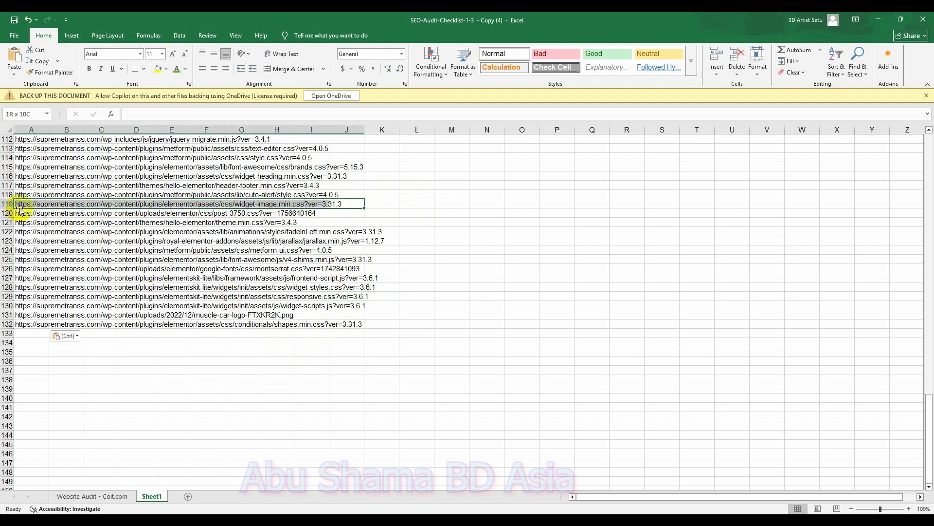
{"action": "right_click", "coordinate": [86, 202]}
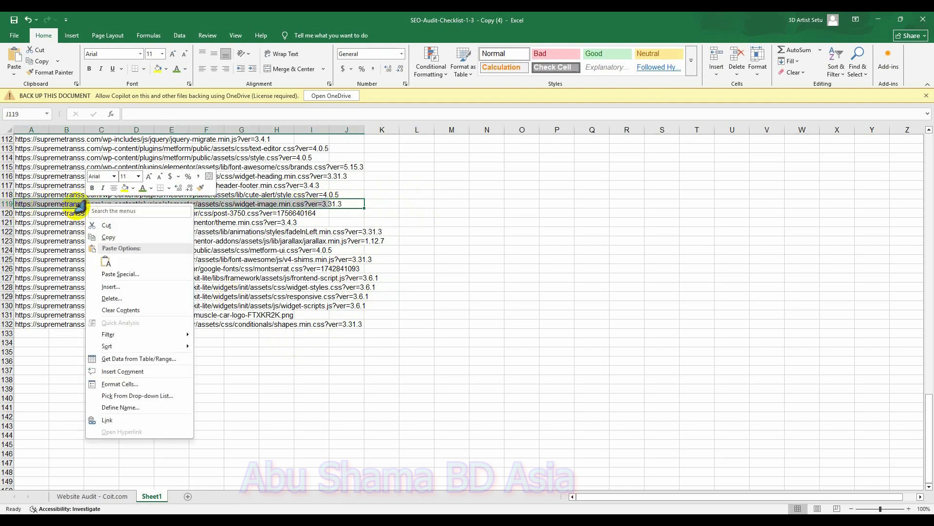
{"action": "left_click", "coordinate": [109, 237]}
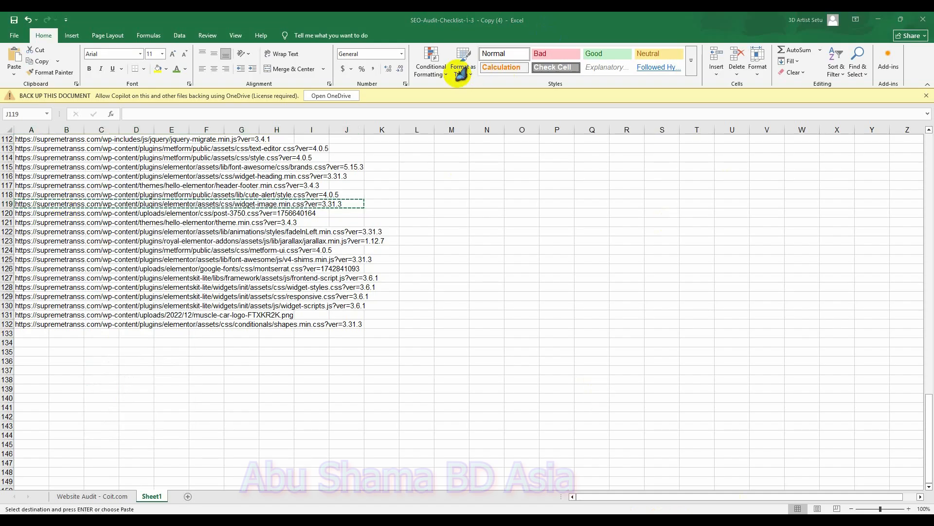
Step: Switch to Chrome, load the copied widget-image.min.css URL in the empty tab to inspect its content, and close that tab
{"action": "mouse_move", "coordinate": [629, 523]}
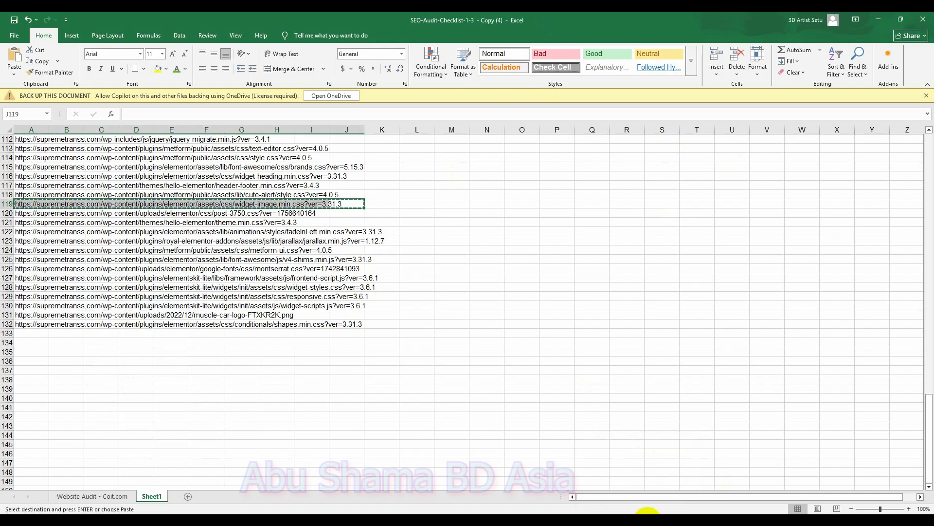
{"action": "left_click", "coordinate": [619, 523]}
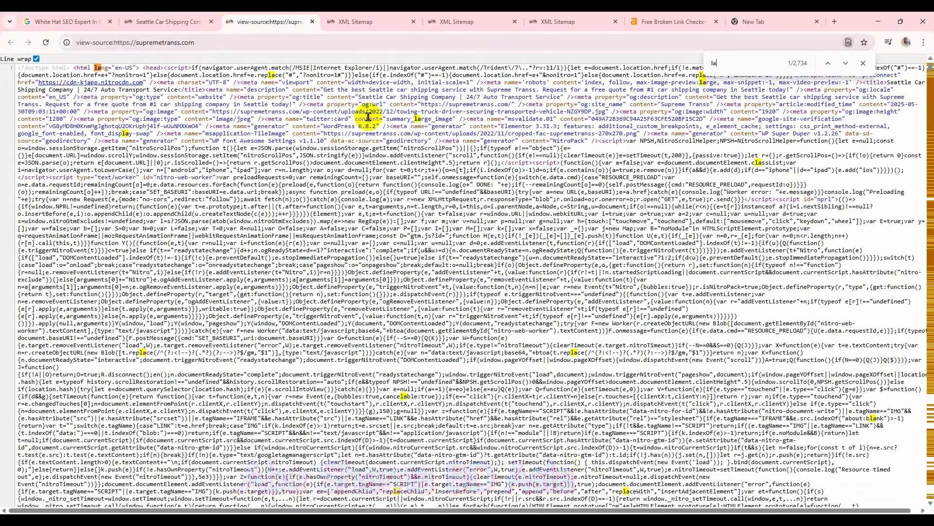
{"action": "left_click", "coordinate": [794, 22]}
{"action": "left_click", "coordinate": [609, 44]}
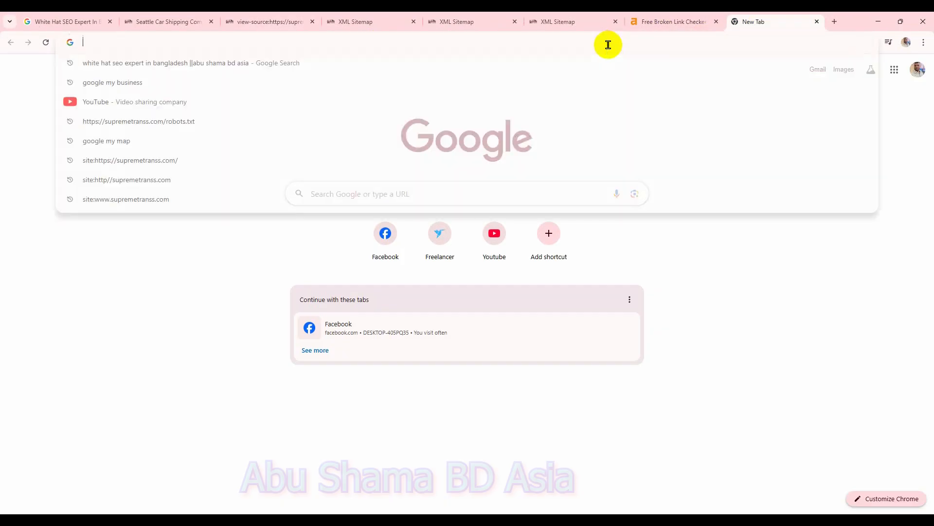
{"action": "key", "text": "ctrl+v"}
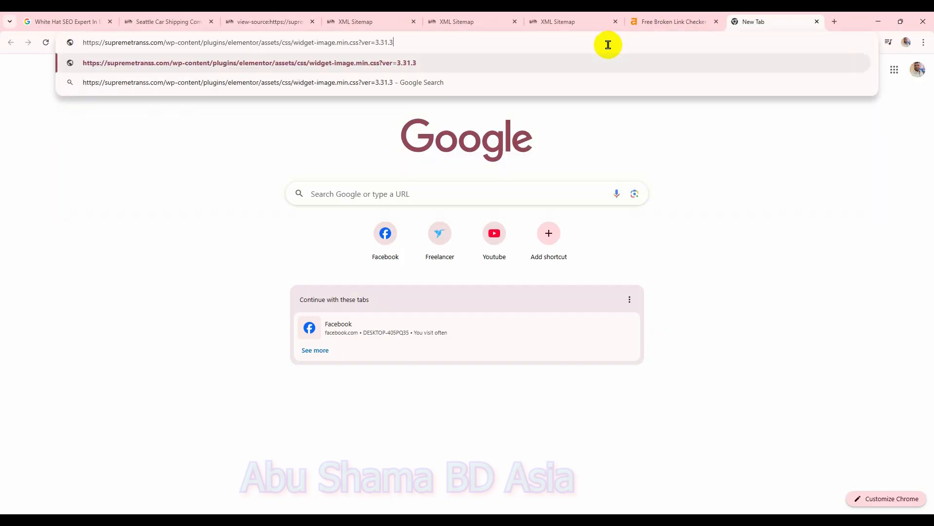
{"action": "key", "text": "Return"}
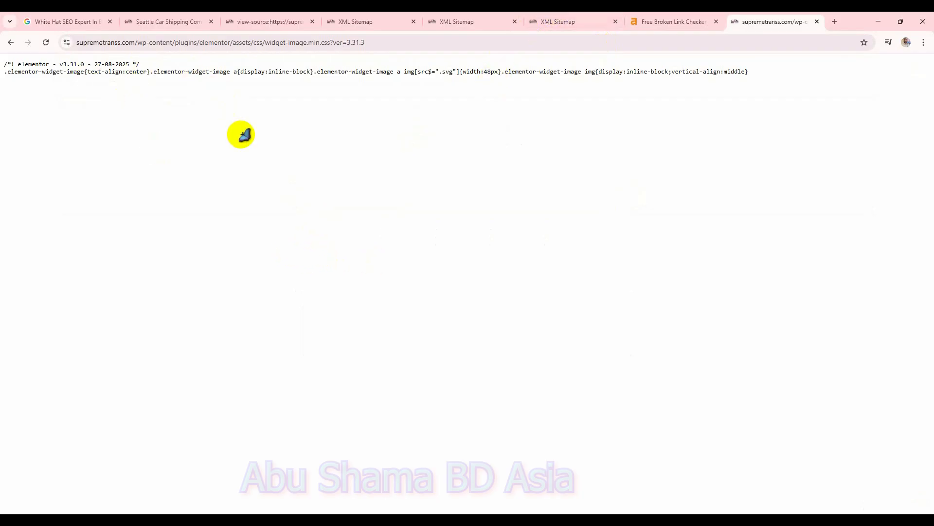
{"action": "left_click", "coordinate": [819, 21]}
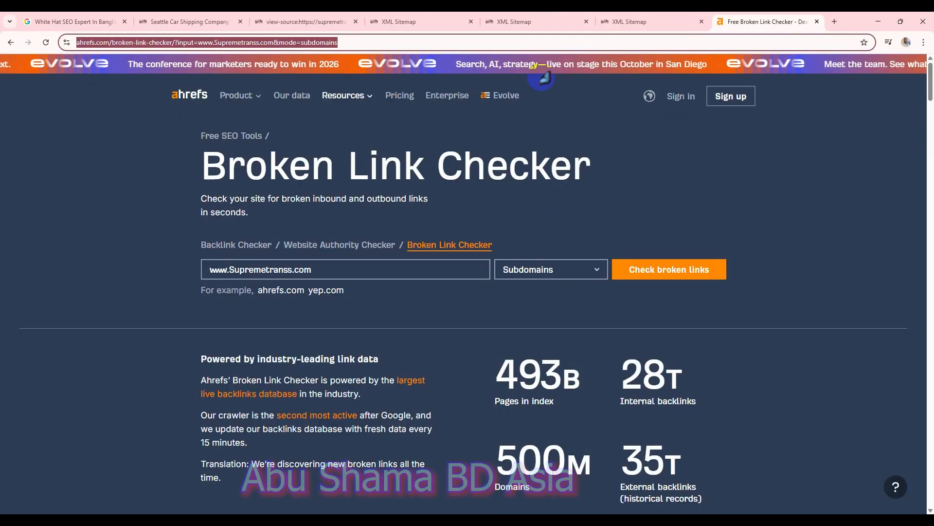
Step: Review the crawled addresses in Screaming Frog's URL list up to the first row, and return to the Excel audit workbook
{"action": "left_click", "coordinate": [628, 22]}
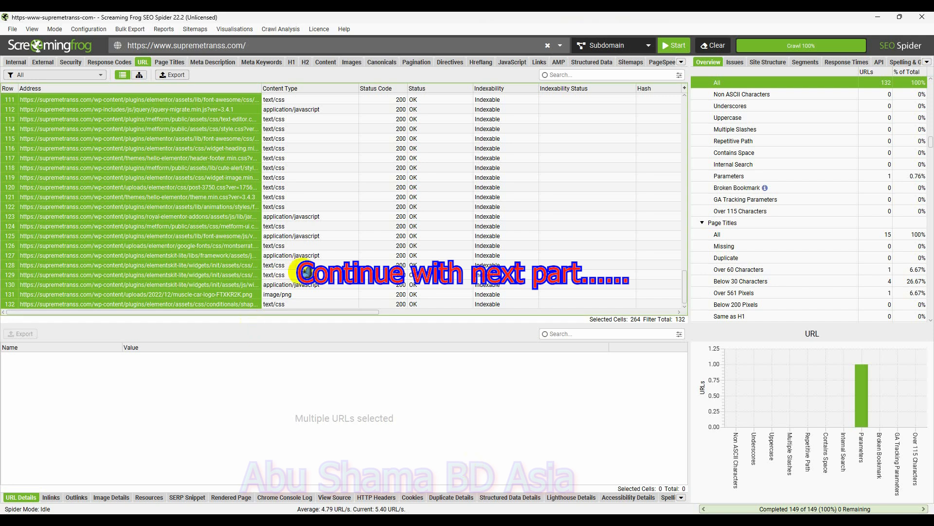
{"action": "scroll", "coordinate": [482, 277], "scroll_direction": "up", "scroll_amount": 20}
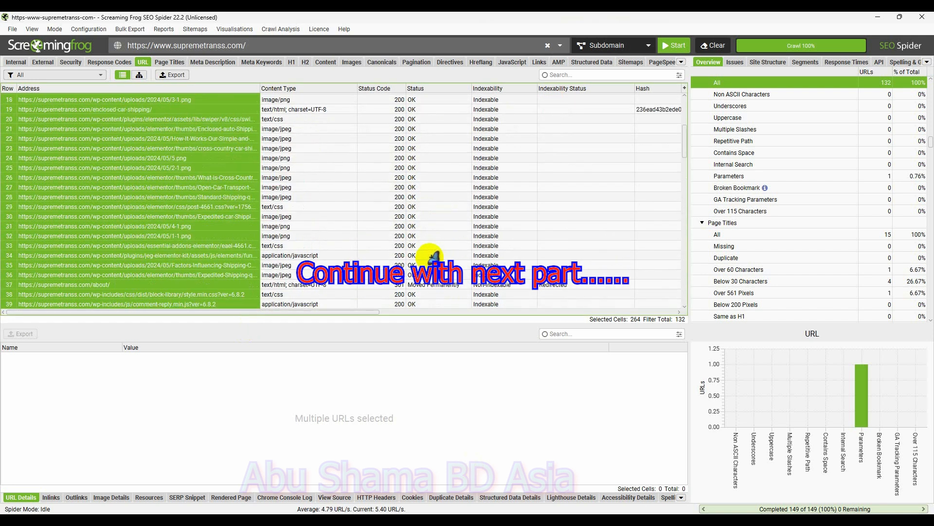
{"action": "scroll", "coordinate": [434, 256], "scroll_direction": "up", "scroll_amount": 6}
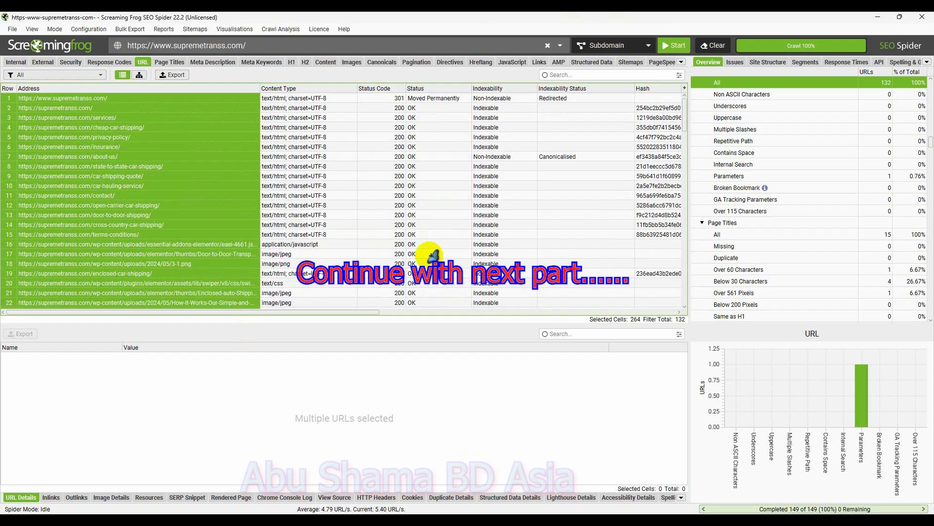
{"action": "left_click", "coordinate": [878, 16]}
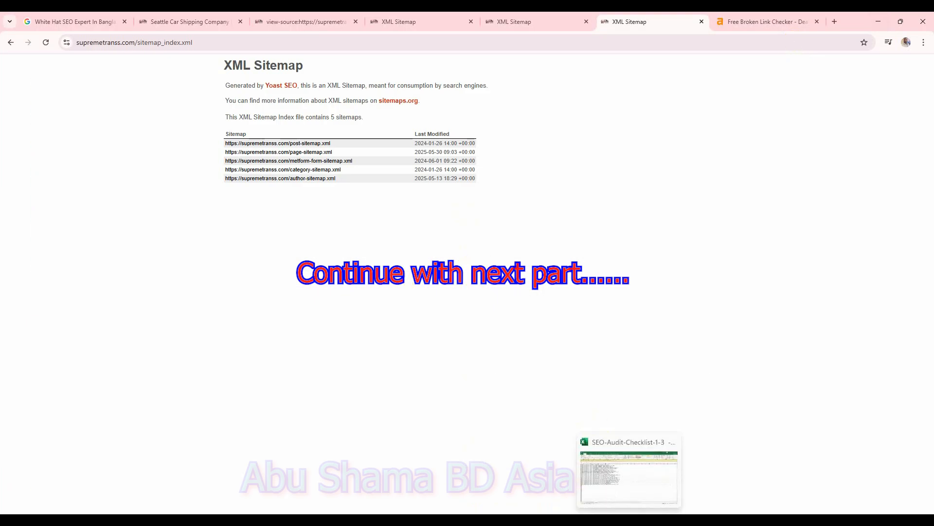
{"action": "left_click", "coordinate": [629, 519]}
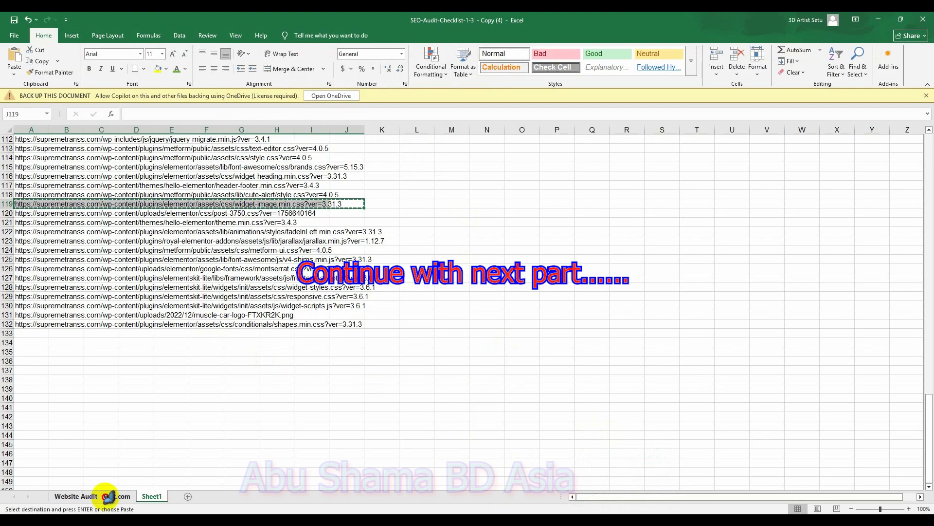